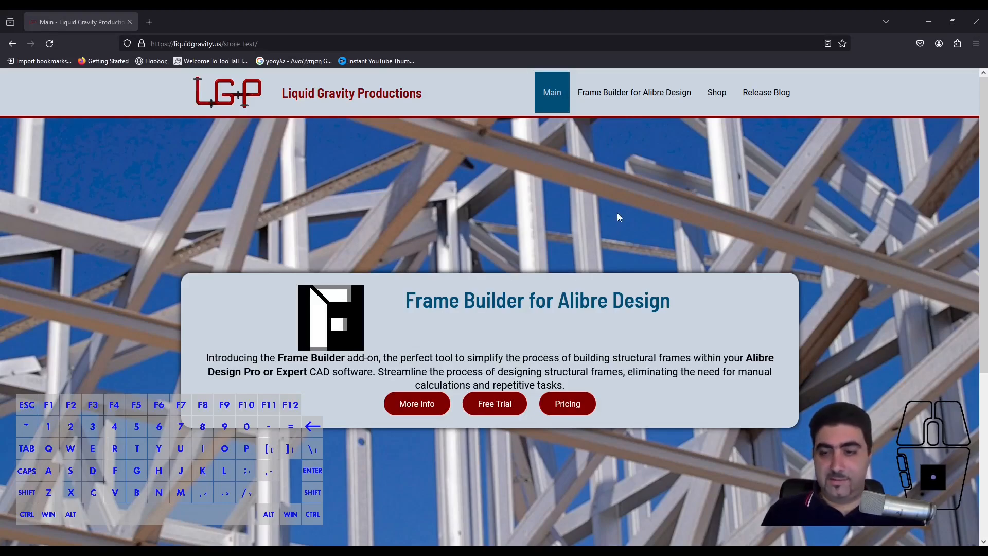
- Review the Frame Builder free trial page, then examine the shop's V2.X new and upgrade serial key offers
left_click(494, 404)
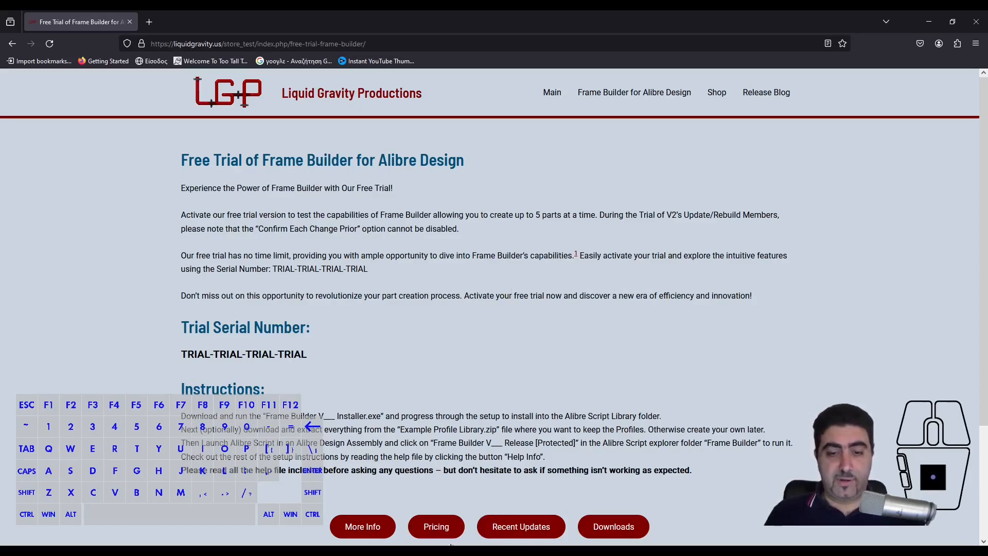
scroll(445, 538, "down", 1)
left_click(447, 514)
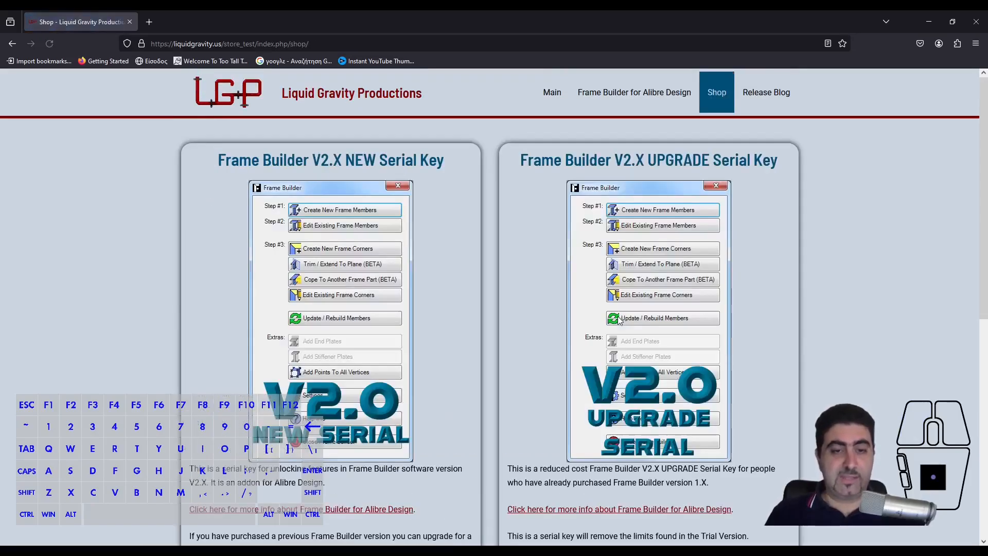
scroll(681, 350, "down", 8)
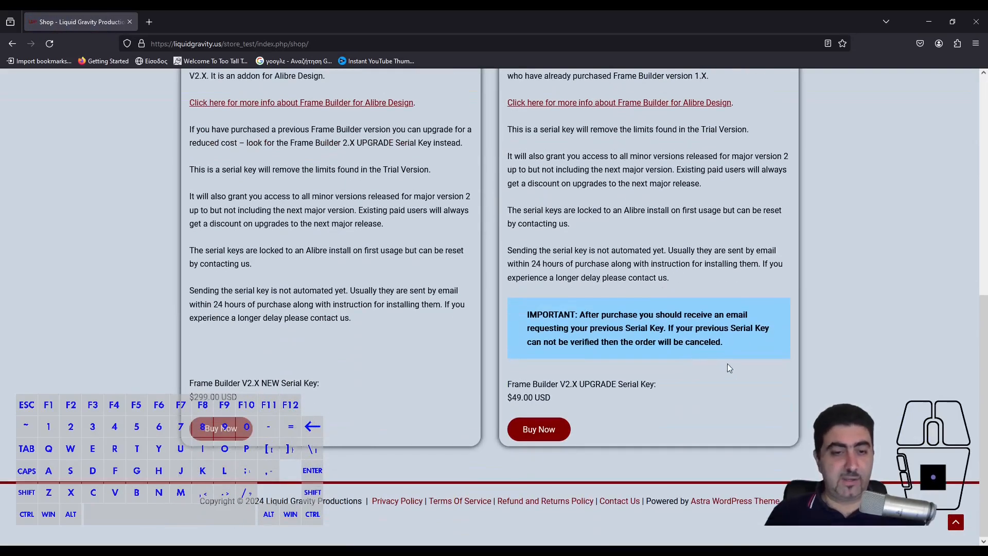
scroll(727, 364, "up", 8)
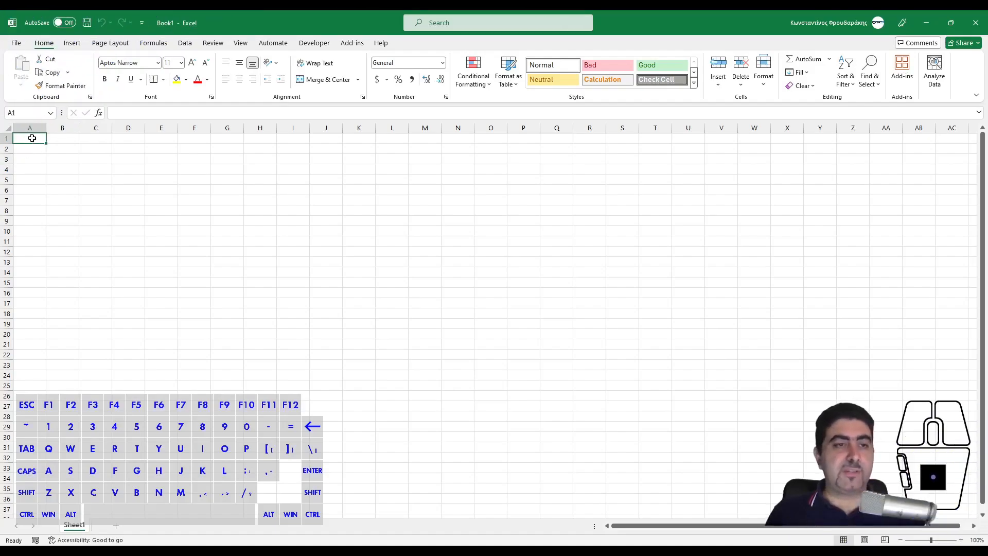
- Enter the headers Size, Thickness and Length across the first row, starting in cell A1
left_click_drag(32, 138, 123, 146)
left_click(37, 139)
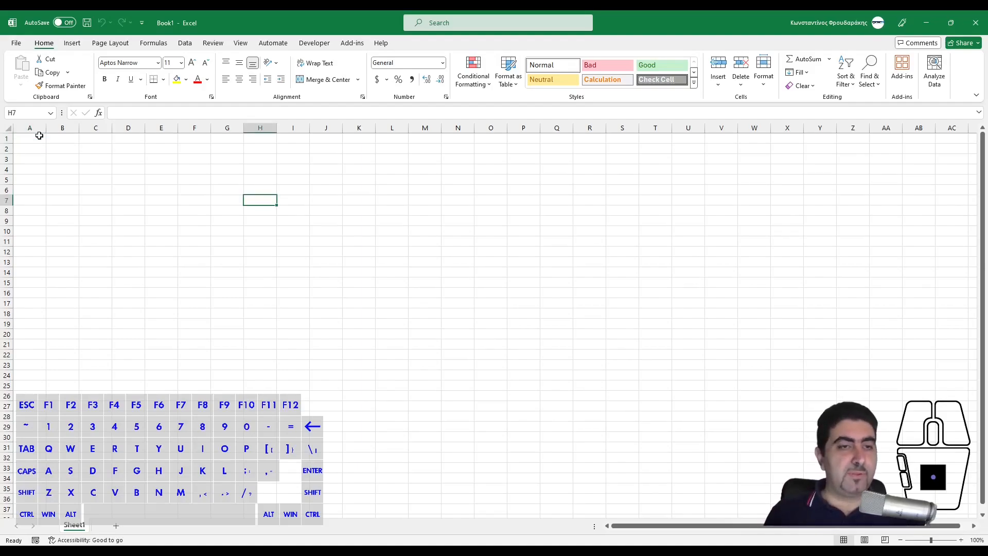
left_click(39, 135)
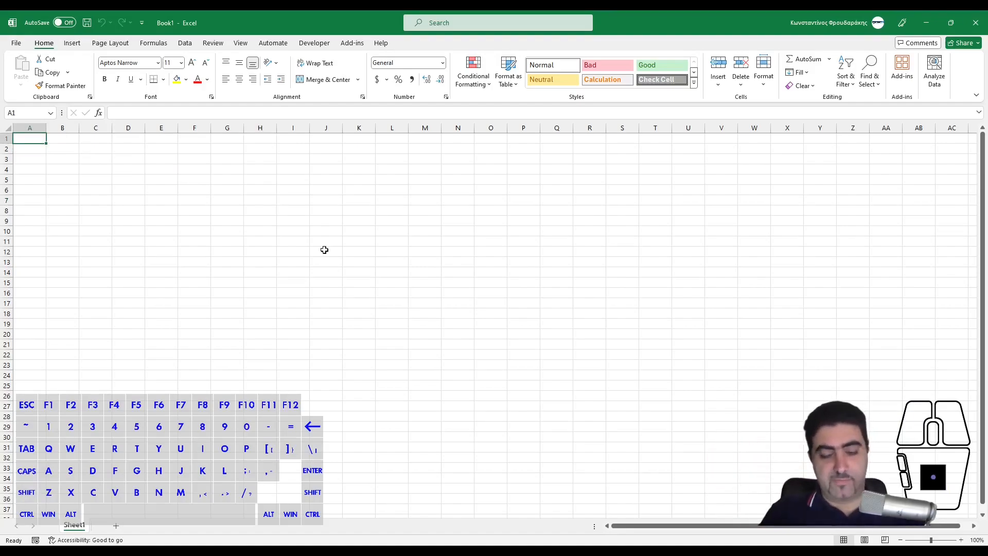
key("shift")
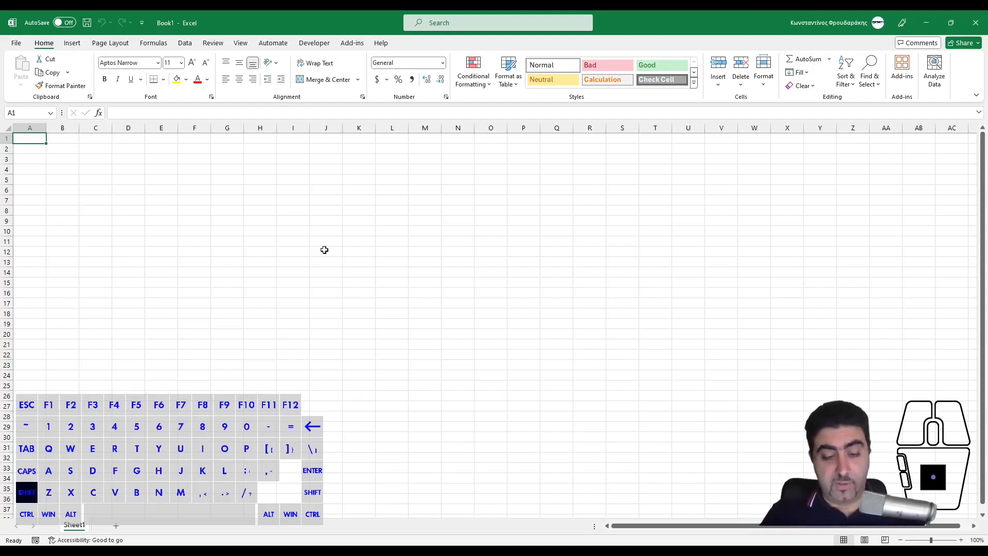
type("Siz")
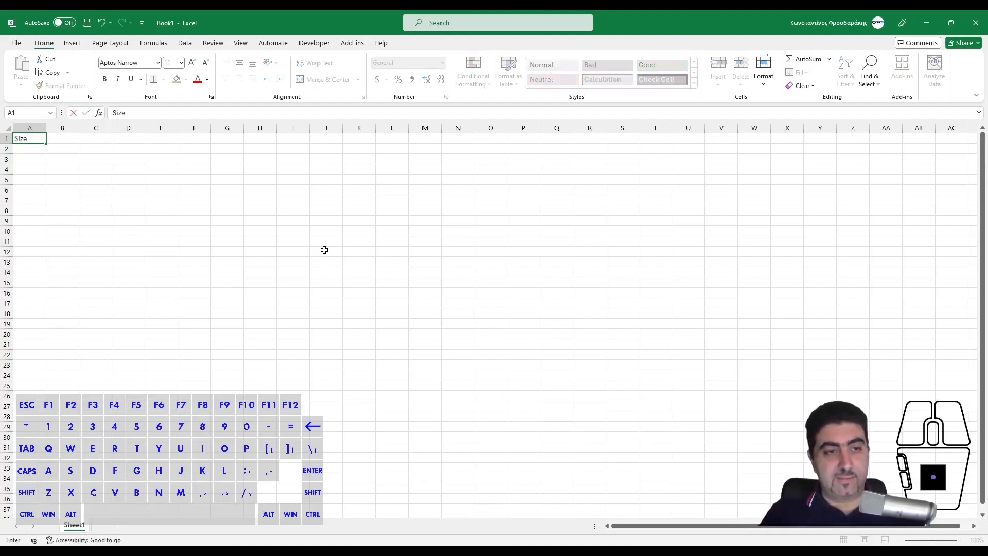
type("e")
key("Tab")
type("Thi")
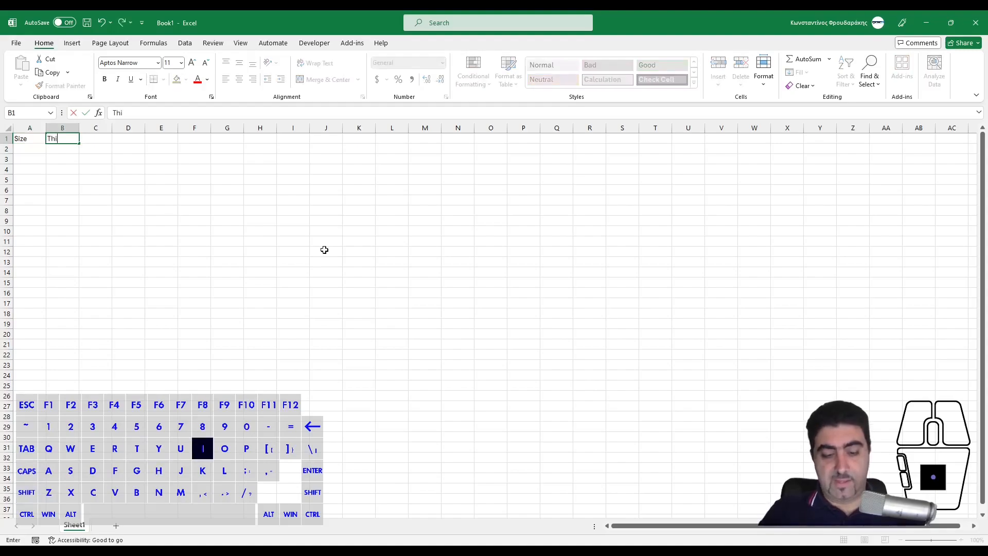
type("cknesss")
key("BackSpace")
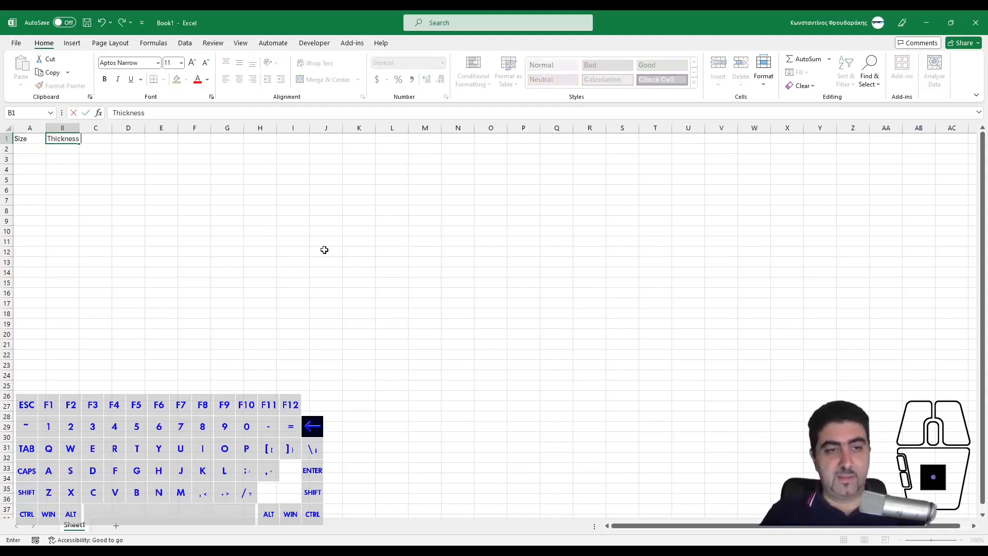
key("Tab")
type("Length")
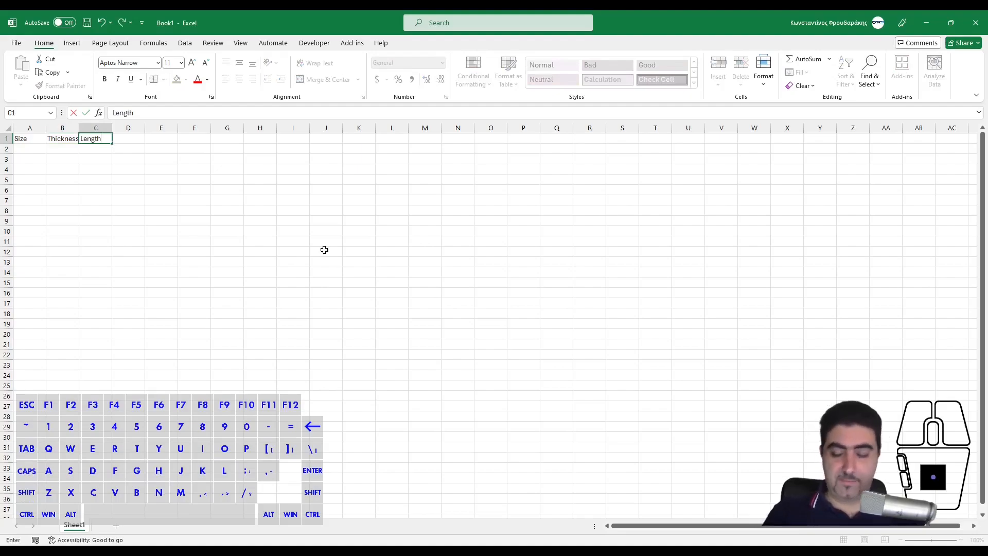
key("Return")
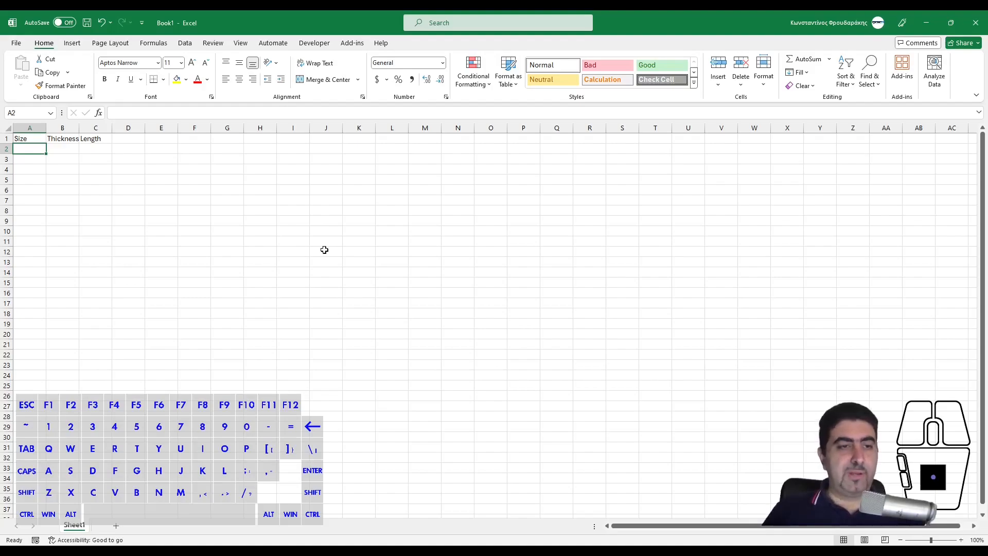
- Fill row 2 with size 20, thickness 2 and length 100
type("20")
key("Tab")
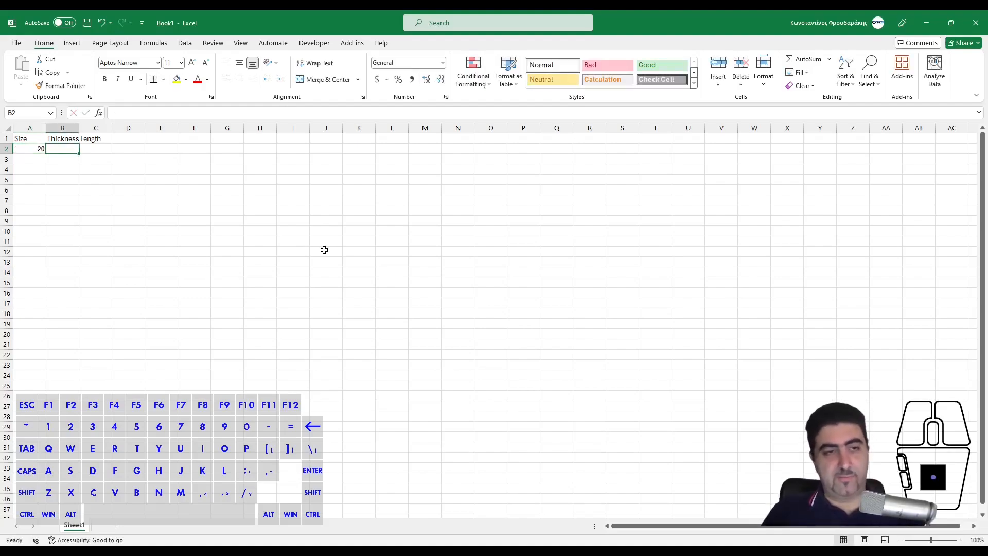
type("2")
key("Tab")
type("100")
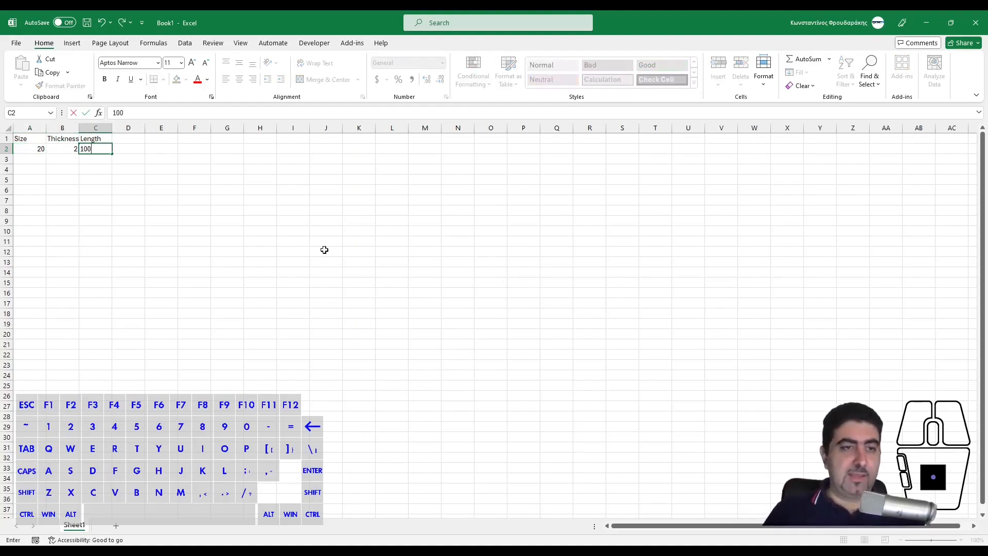
key("Tab")
key("Return")
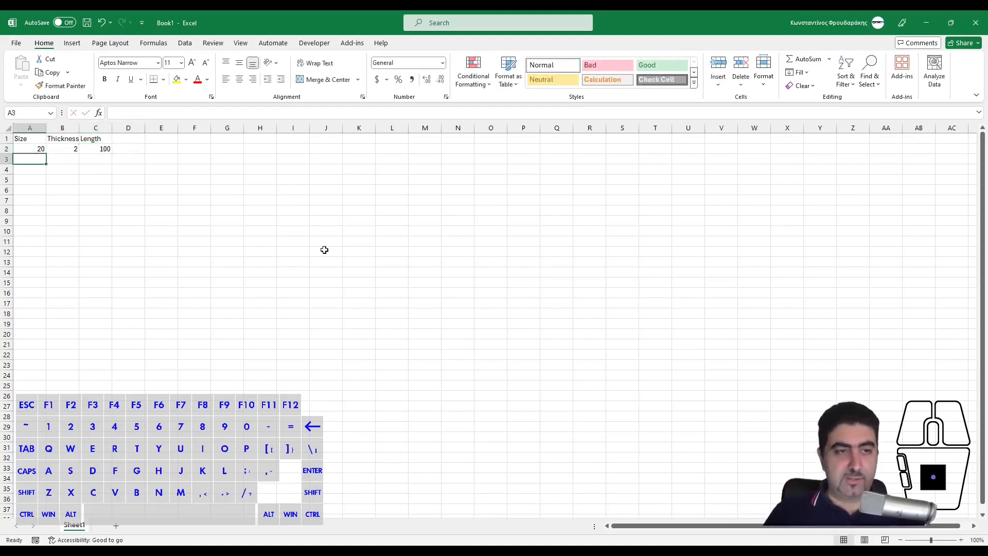
- Fill row 3 with size 25, thickness 2 and length 100
type("25")
key("Tab")
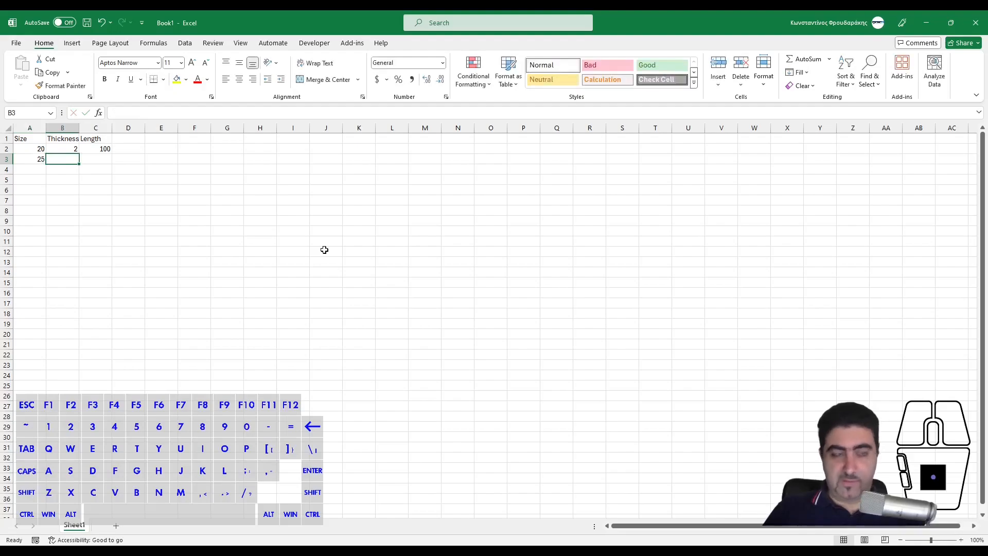
type("2")
key("Tab")
type("100")
key("Tab")
key("Return")
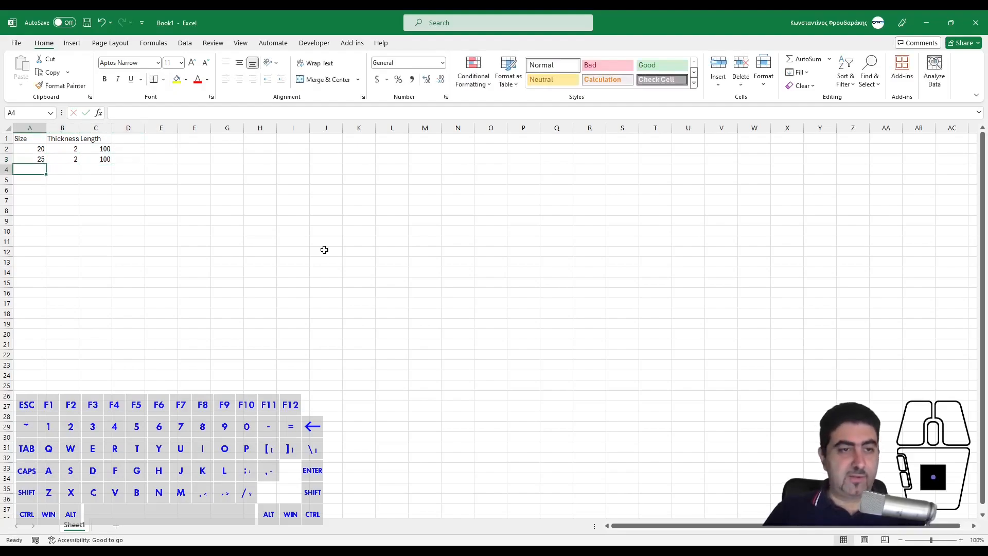
- Fill row 4 with size 25, thickness 3 and length 100
type("25")
key("Tab")
type("3")
key("Tab")
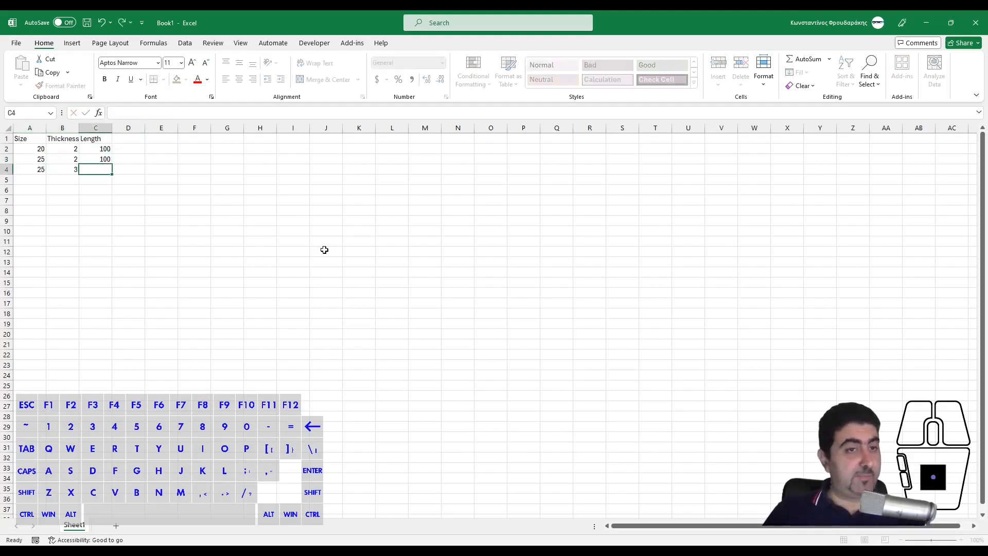
type("100")
key("Return")
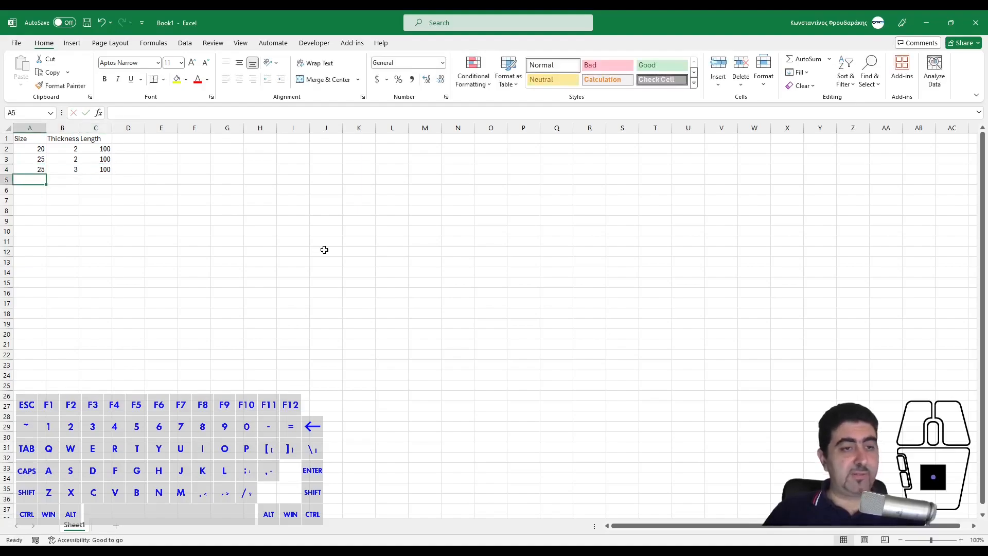
key("Up")
key("shift+Right")
key("shift+Right")
key("shift+Down")
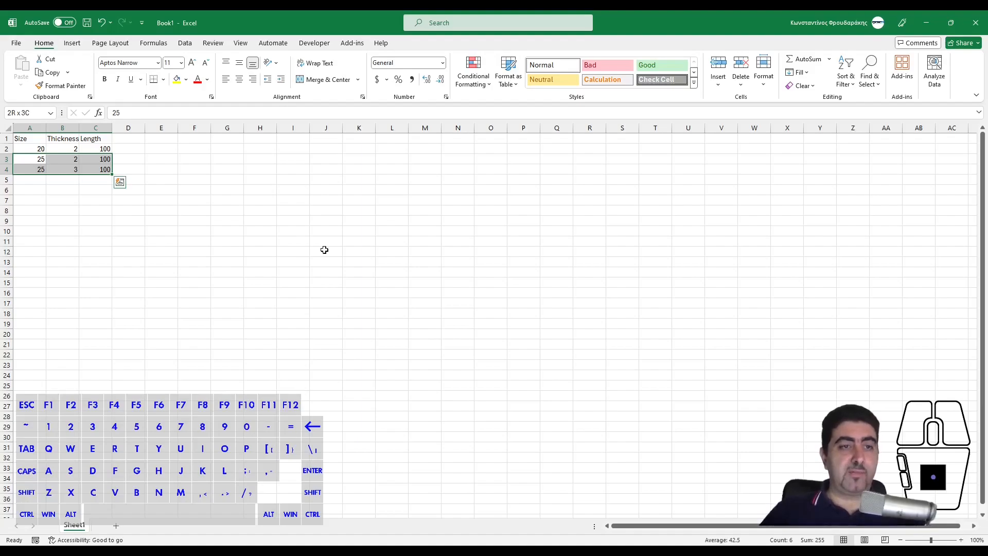
key("Down")
key("Down")
key("Down")
key("Right")
key("Down")
key("Right")
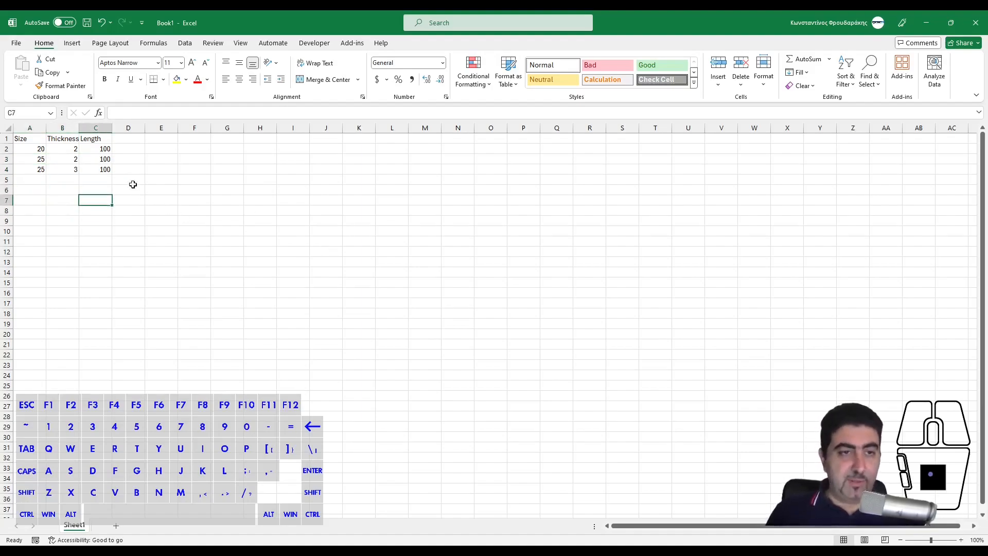
- Fill the length value from C2 down through C4
left_click_drag(103, 150, 105, 168)
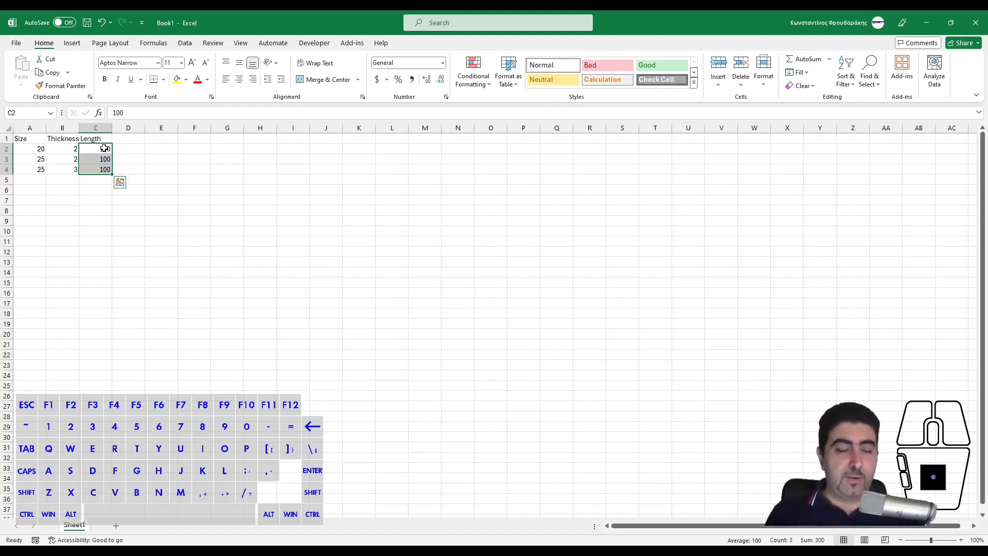
left_click(103, 148)
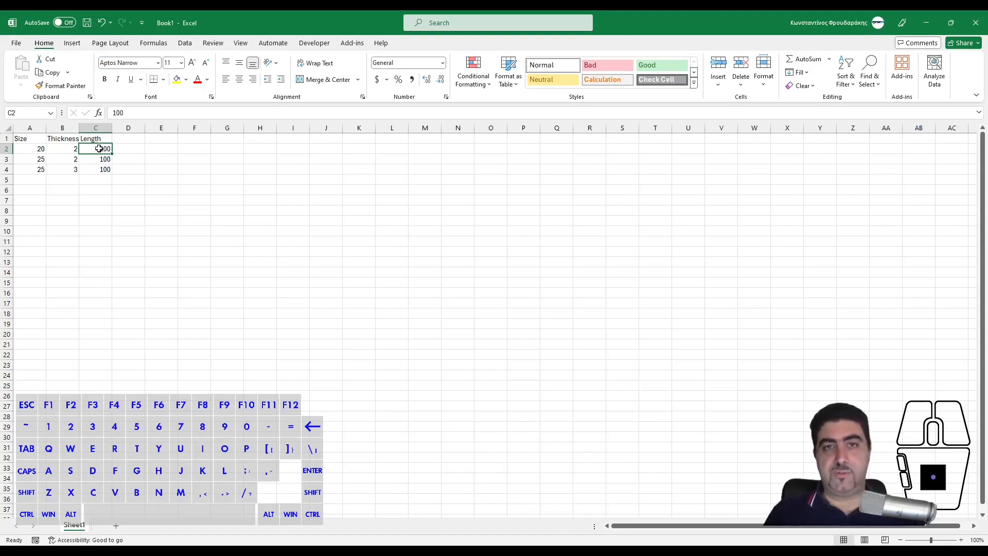
left_click_drag(112, 153, 111, 173)
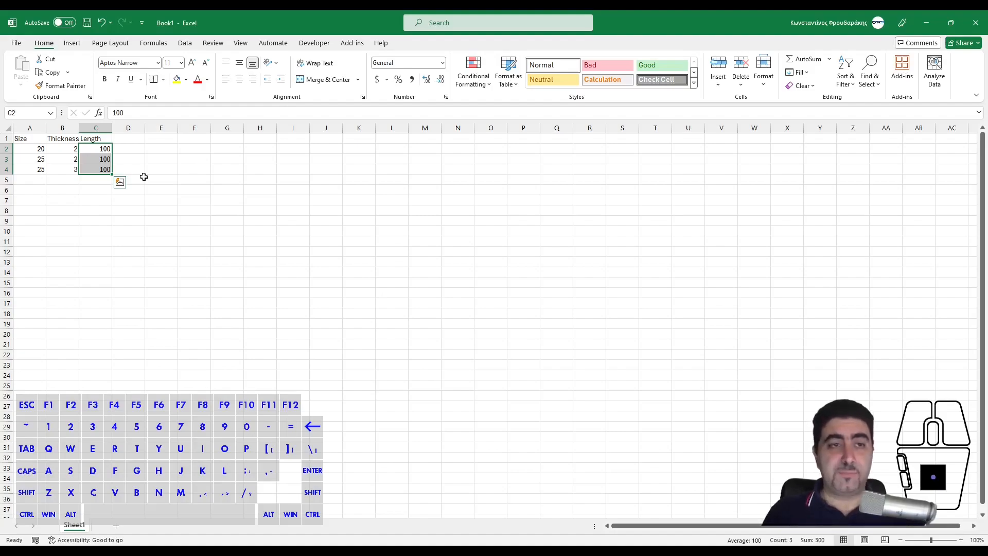
left_click(281, 211)
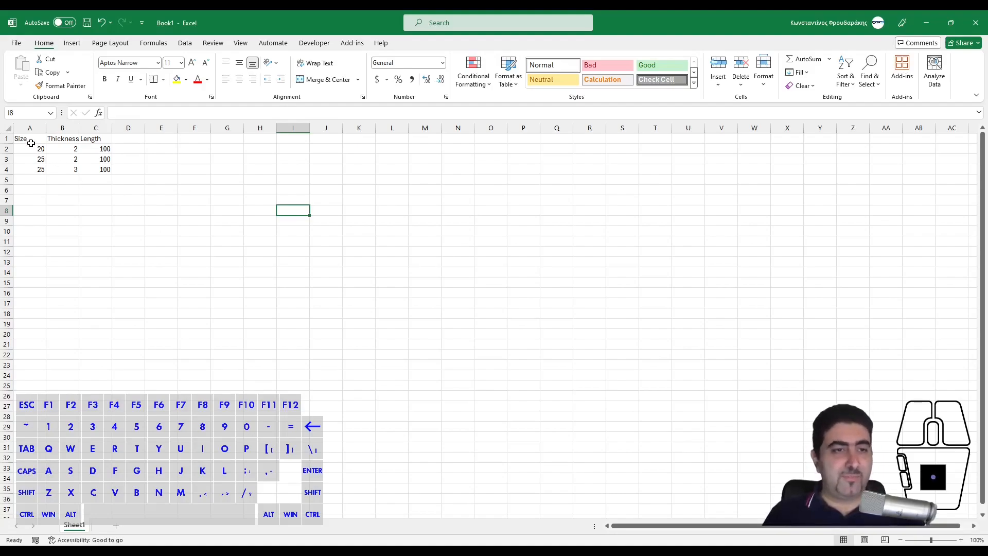
- Clear the whole sample table in A1:C4 to leave the sheet empty
left_click_drag(28, 137, 84, 165)
key("Delete")
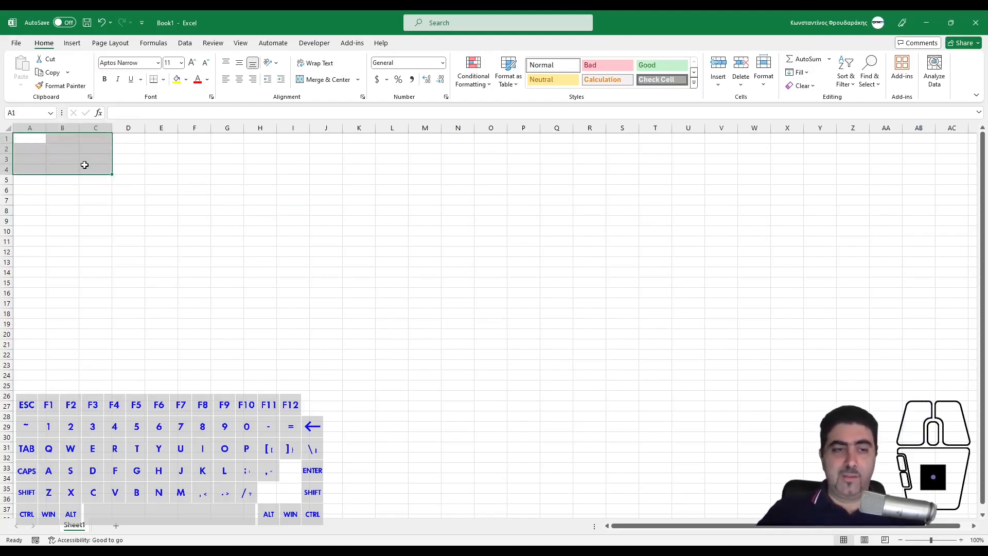
left_click(62, 211)
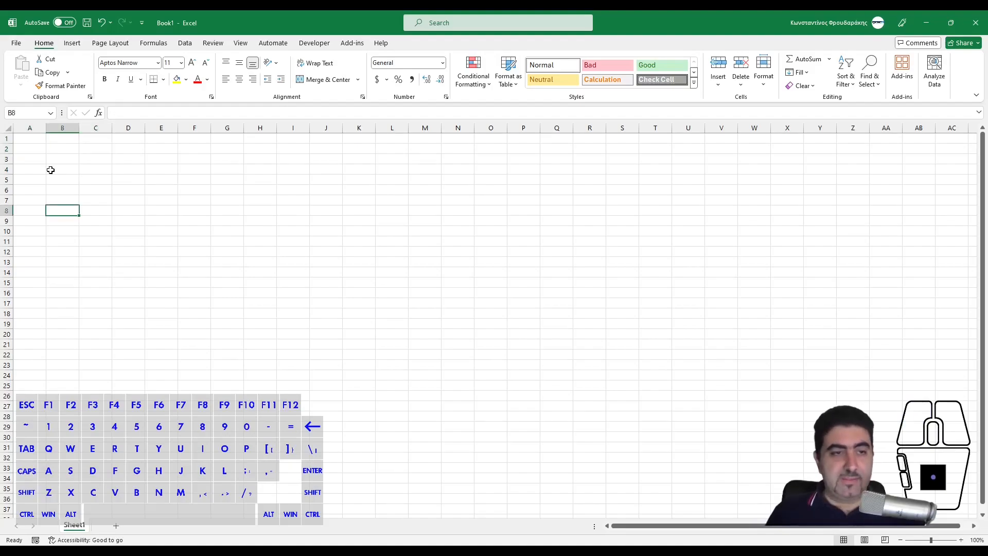
left_click(49, 168)
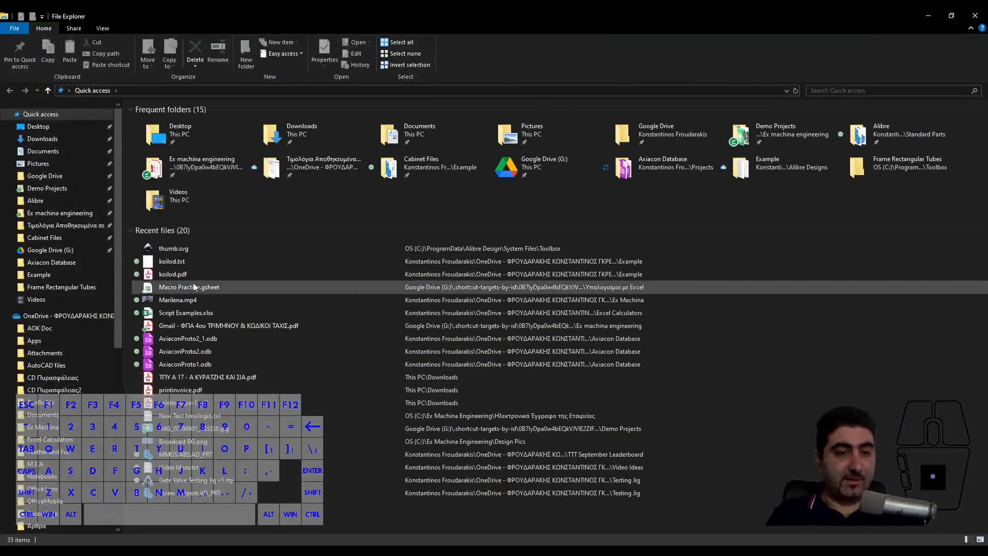
- Switch to File Explorer, go to the folder containing koilod.pdf, and open the PDF with its tools pane closed
right_click(190, 274)
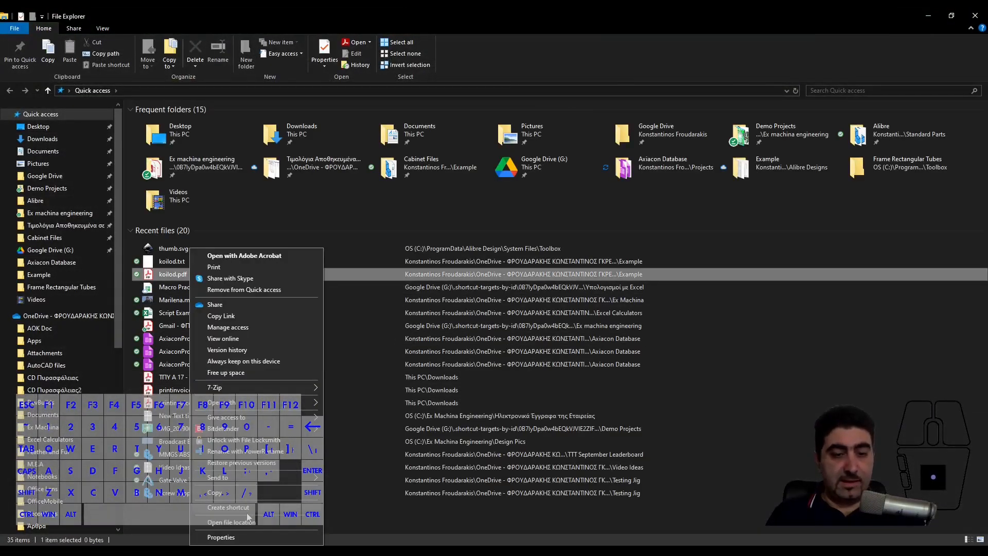
left_click(247, 521)
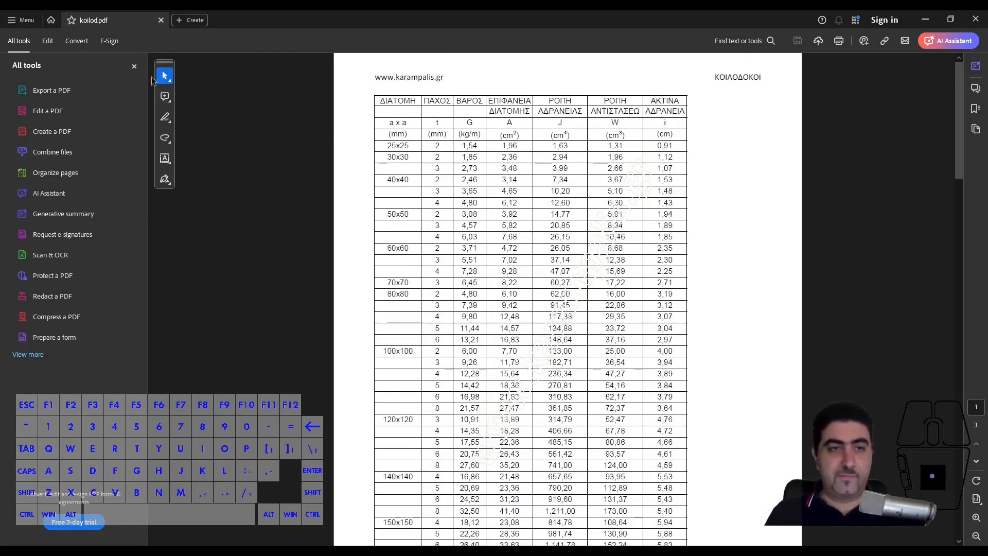
left_click(135, 67)
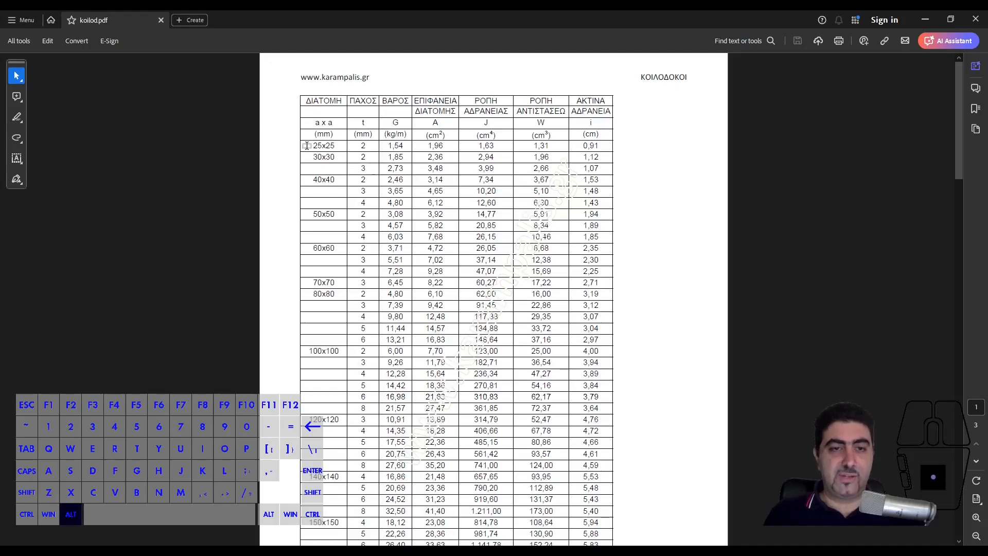
- Select the size and thickness columns, 25x25 through 250x250, in the PDF's first table and open koilod.txt from the Example folder
left_click_drag(307, 145, 374, 331)
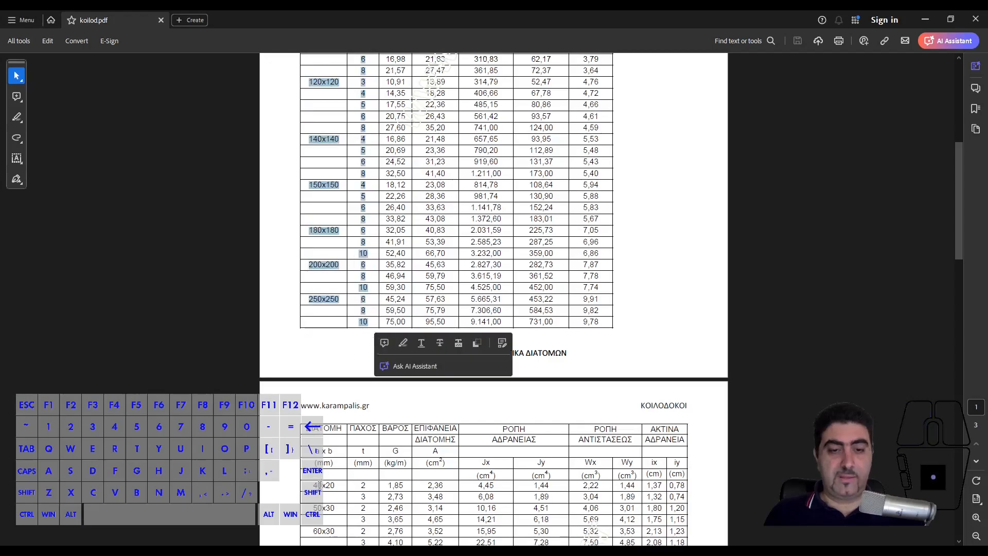
key("alt+Tab")
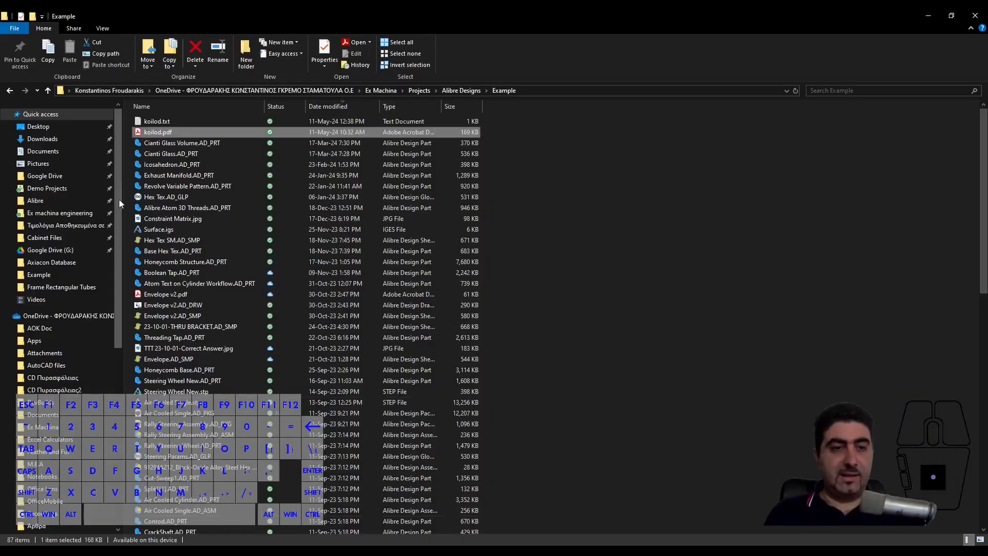
left_click(168, 121)
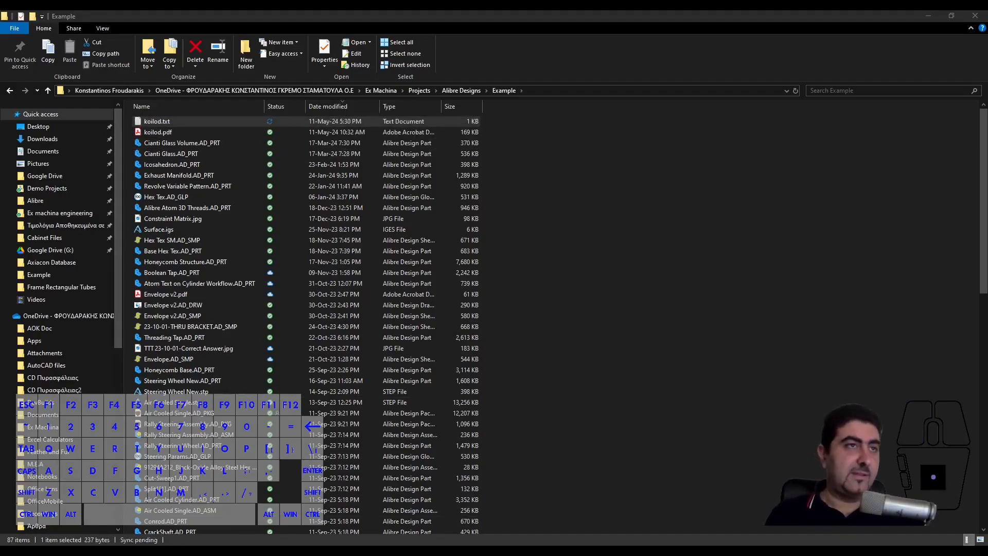
left_click(530, 378)
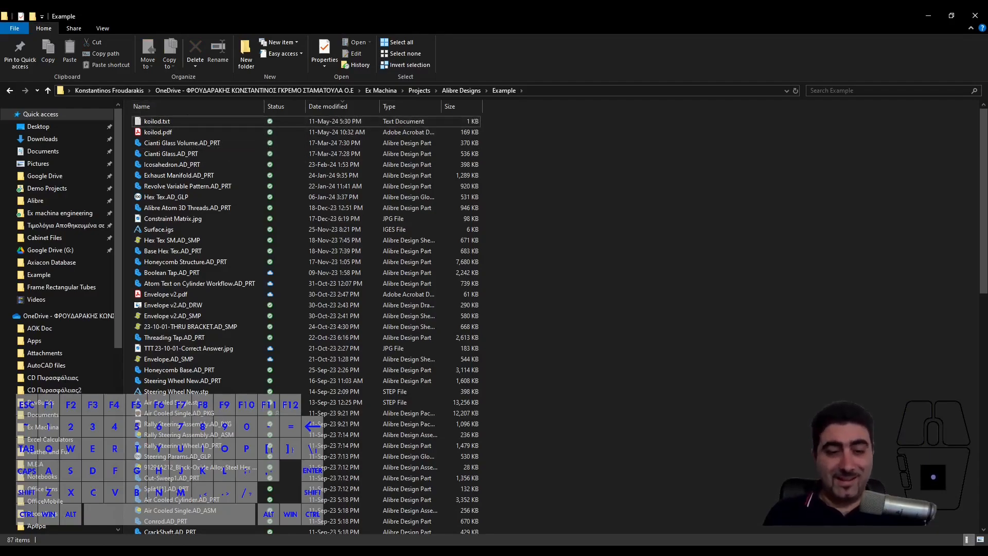
- Switch to the blank Excel workbook, import koilod.txt from the Example folder as text data, and open it for transformation in Power Query
key("alt+Tab")
left_click(41, 138)
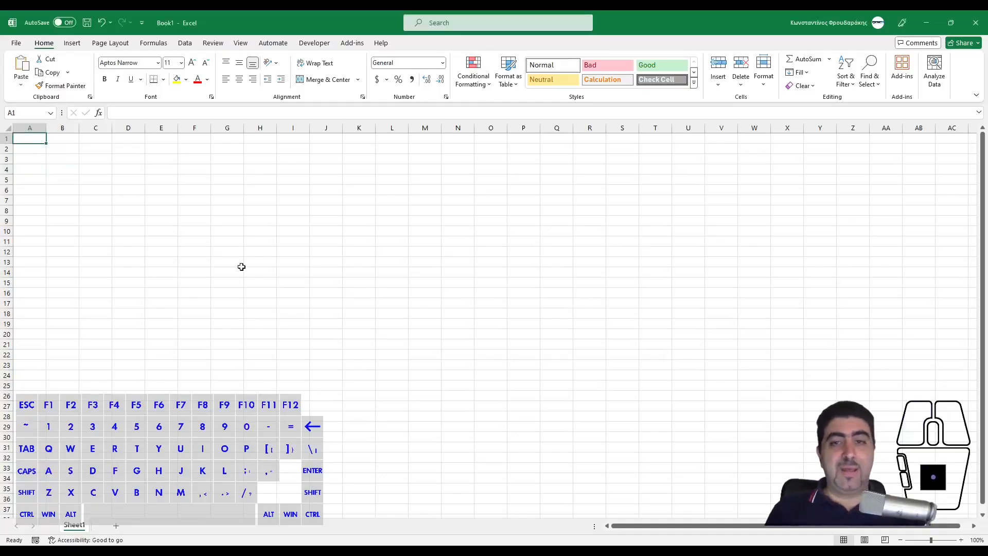
left_click(186, 45)
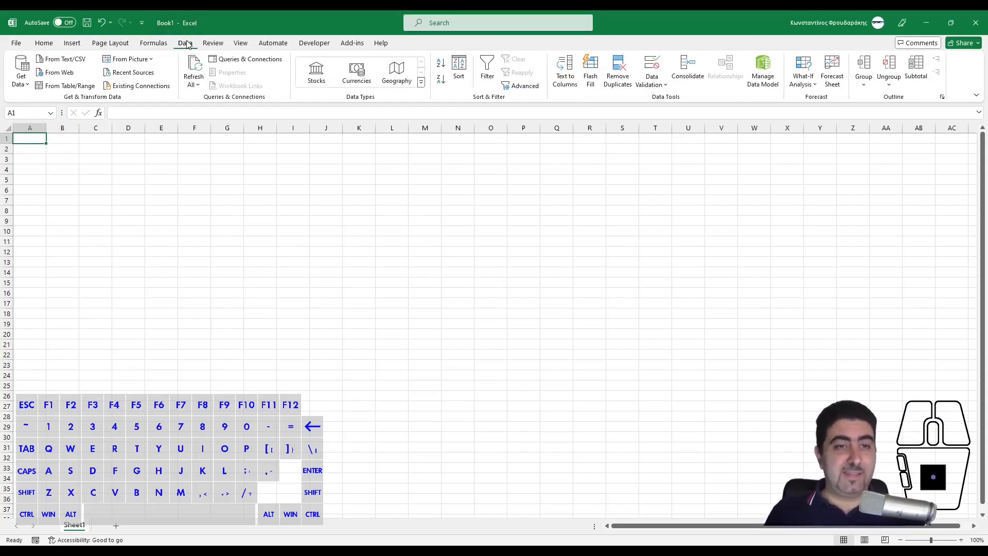
left_click(62, 60)
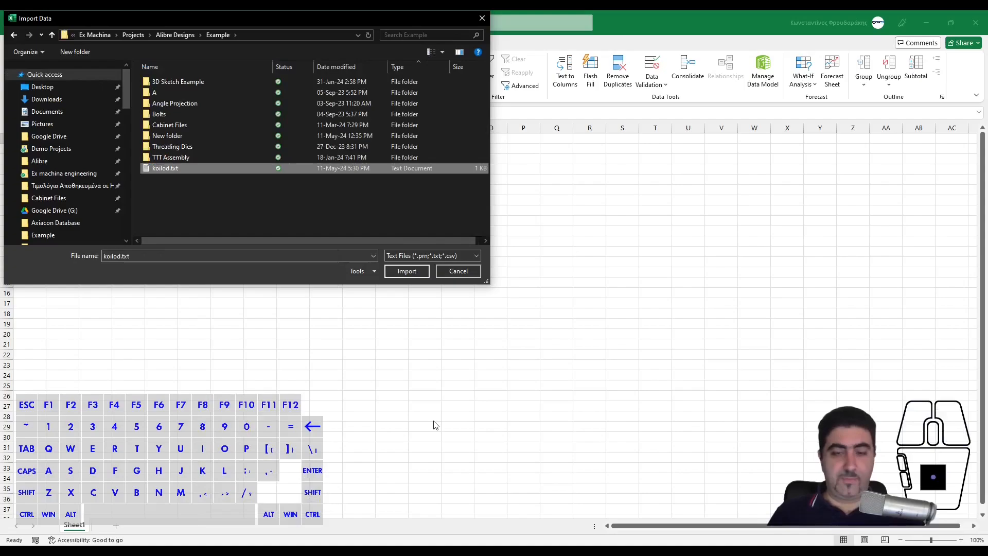
key("Return")
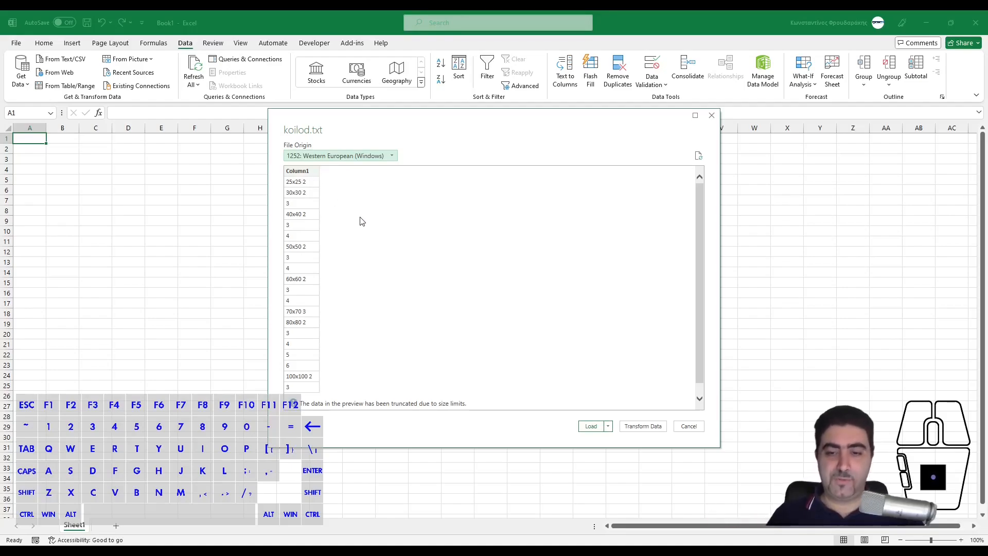
left_click(642, 426)
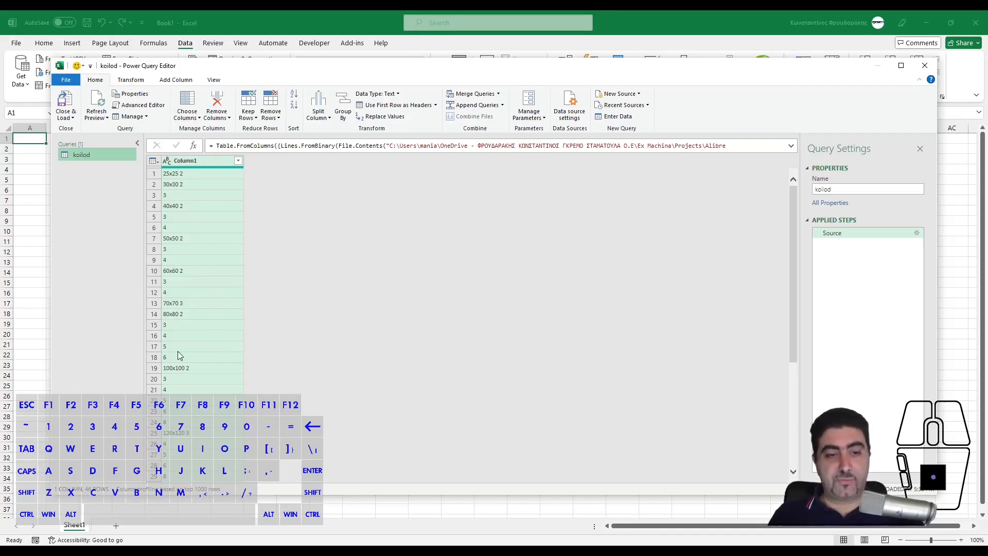
- Split Column1 at each occurrence of the space delimiter to separate the sizes from the thicknesses
left_click(312, 121)
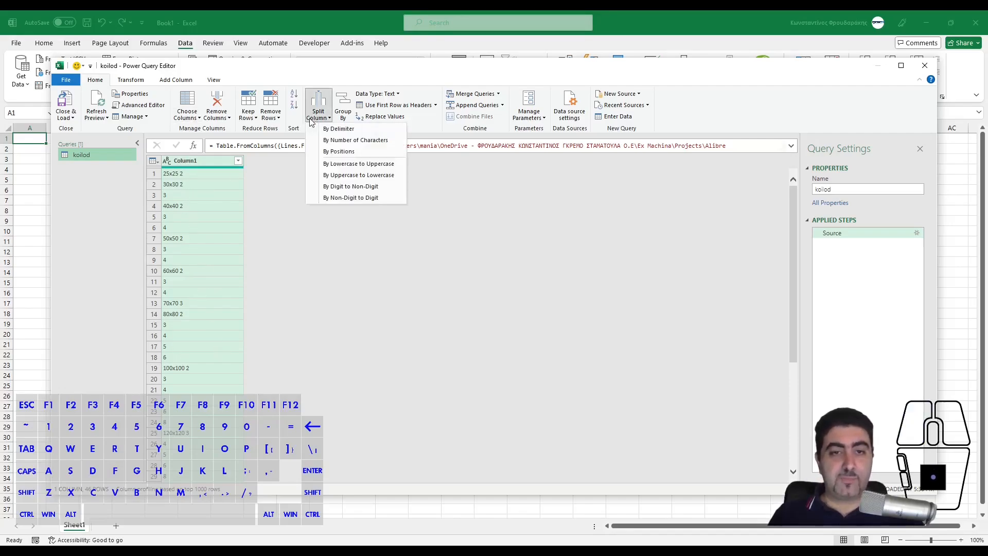
left_click(320, 128)
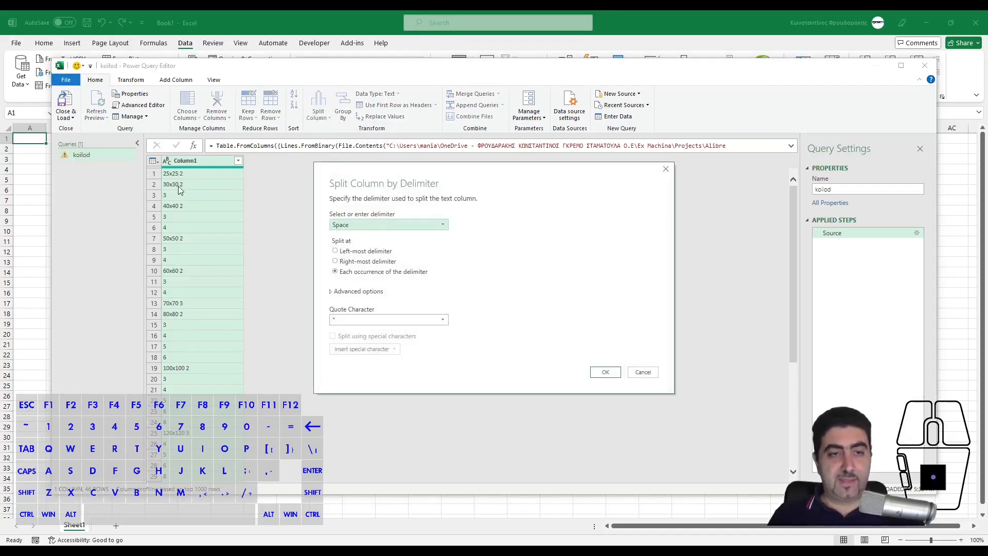
left_click(603, 372)
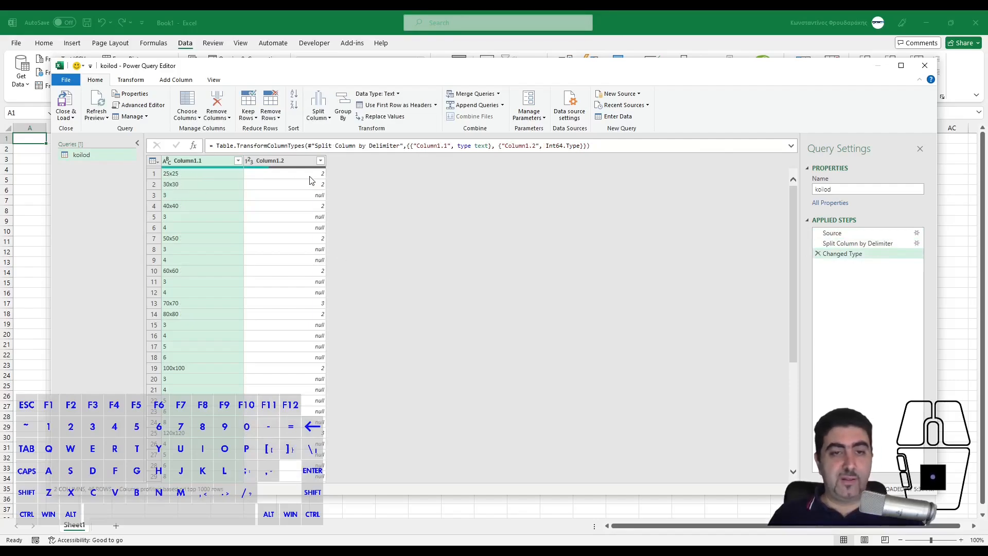
- Start a new conditional column whose condition checks whether Column1.2 equals null
left_click(172, 195)
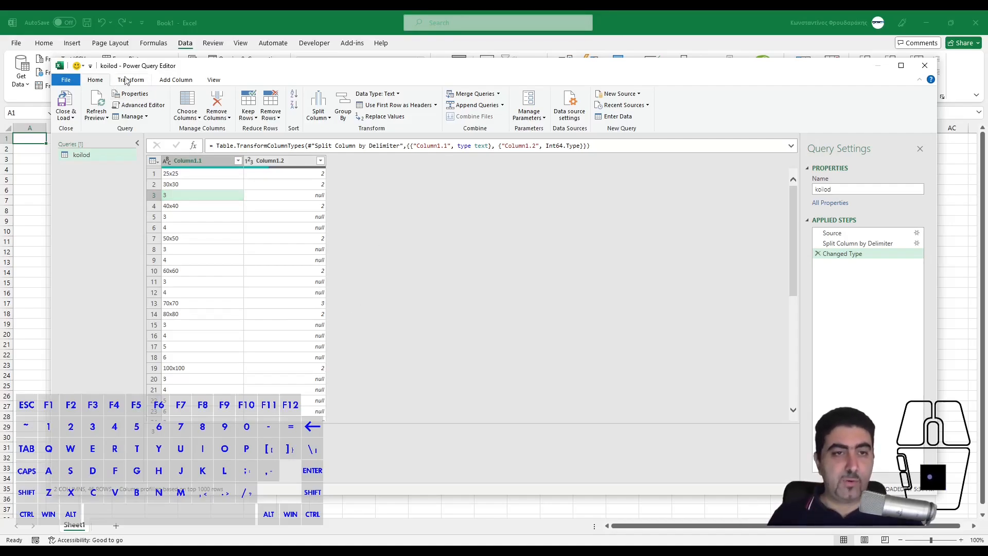
left_click(183, 80)
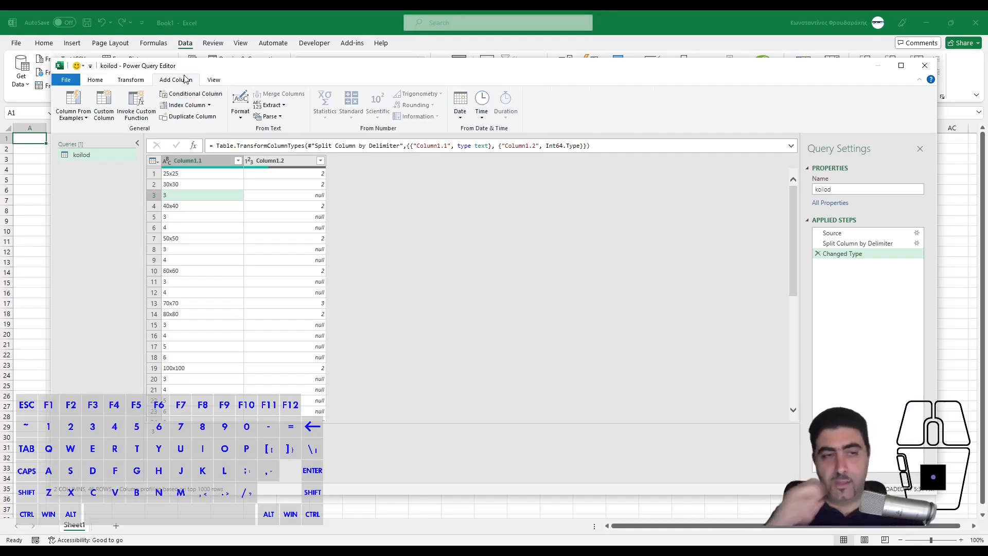
left_click(190, 94)
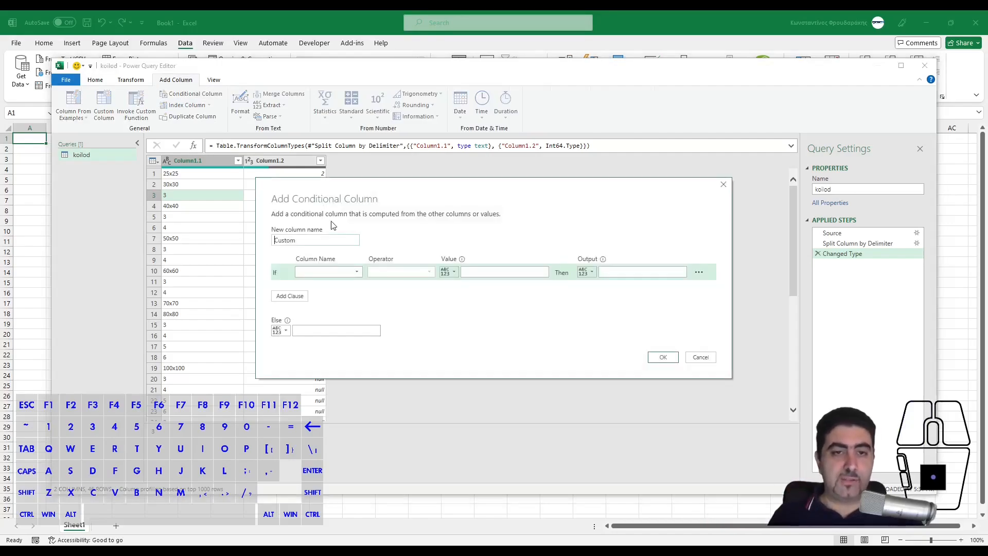
left_click_drag(358, 184, 473, 187)
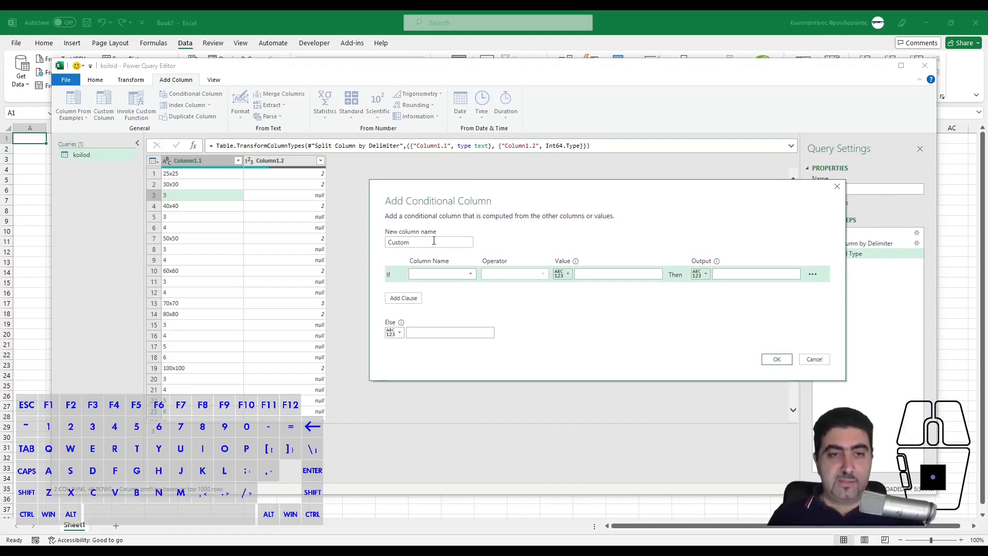
left_click(447, 273)
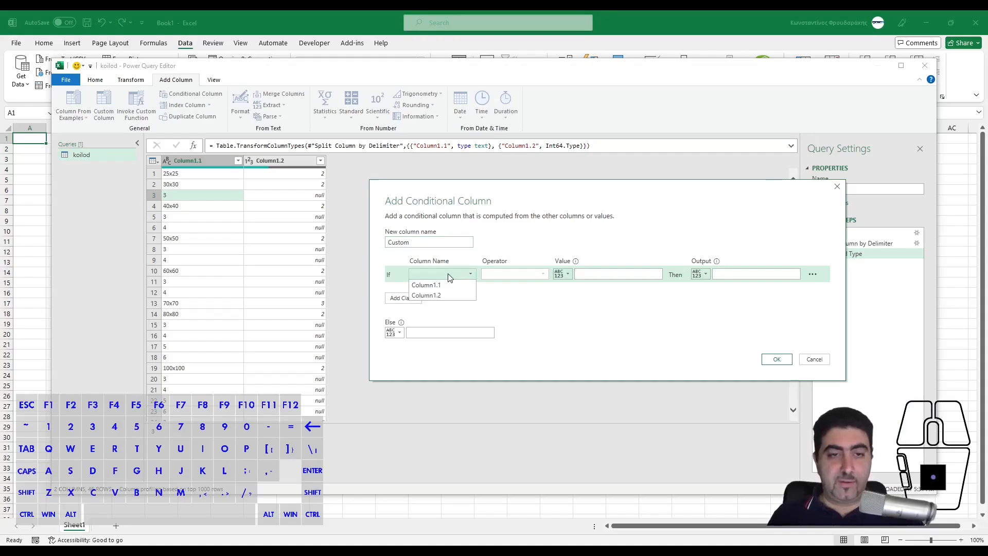
left_click(443, 294)
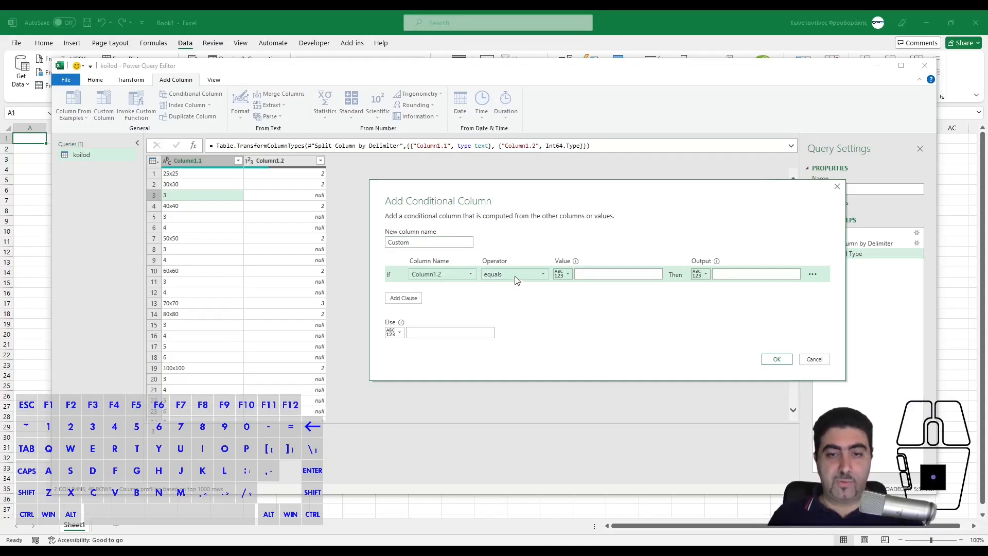
left_click(593, 274)
type("null")
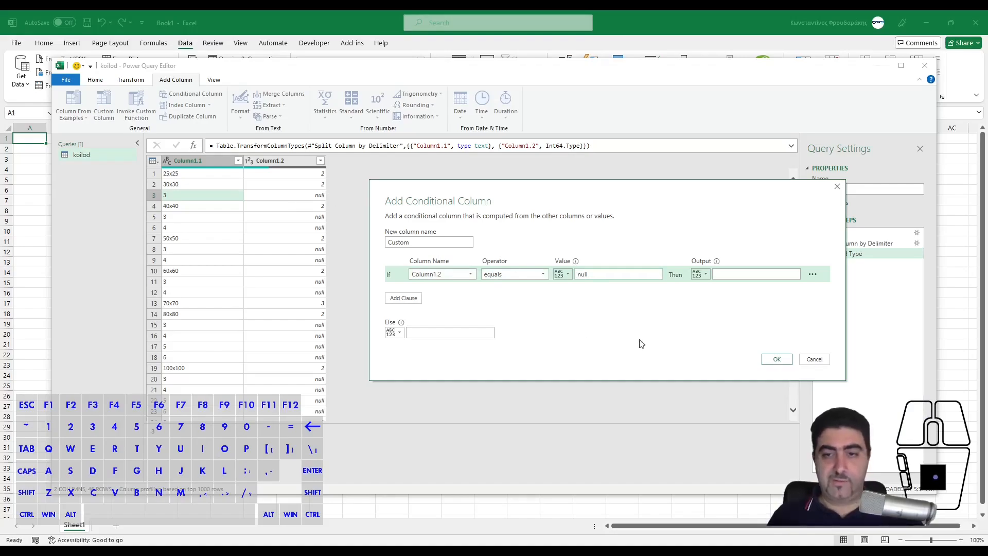
- Make the conditional column output the Column1.1 value when the condition is met and the Column1.2 value otherwise, and create it
left_click(729, 273)
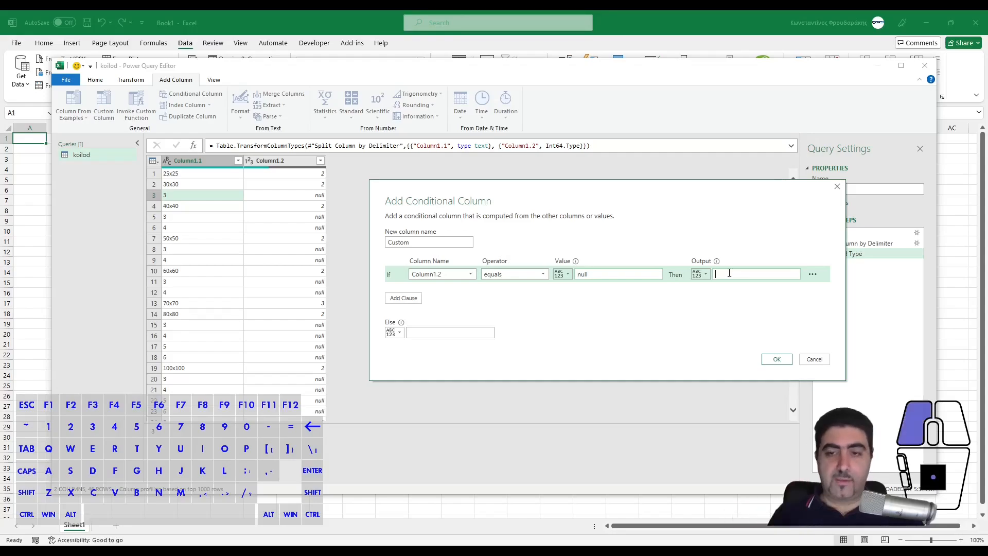
left_click(701, 274)
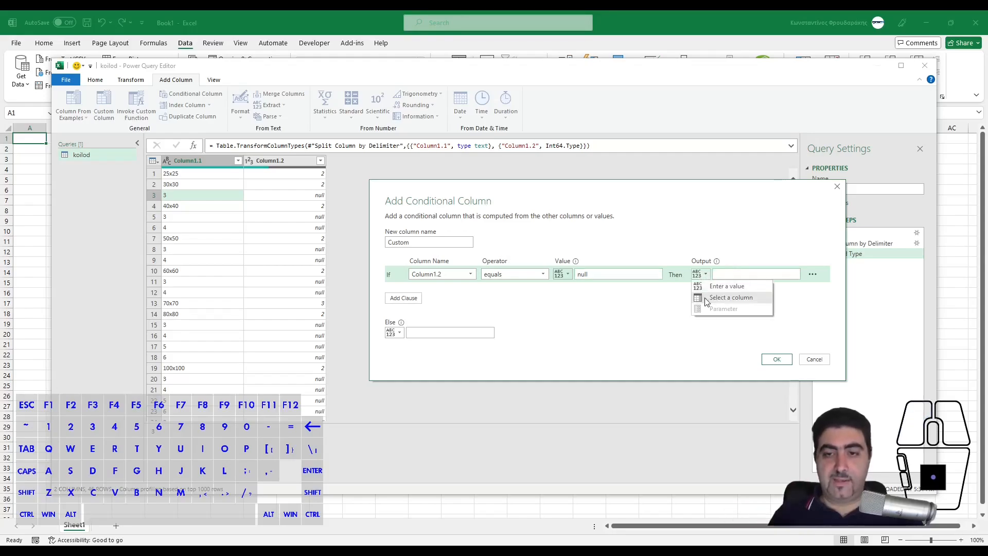
left_click(704, 297)
left_click(721, 281)
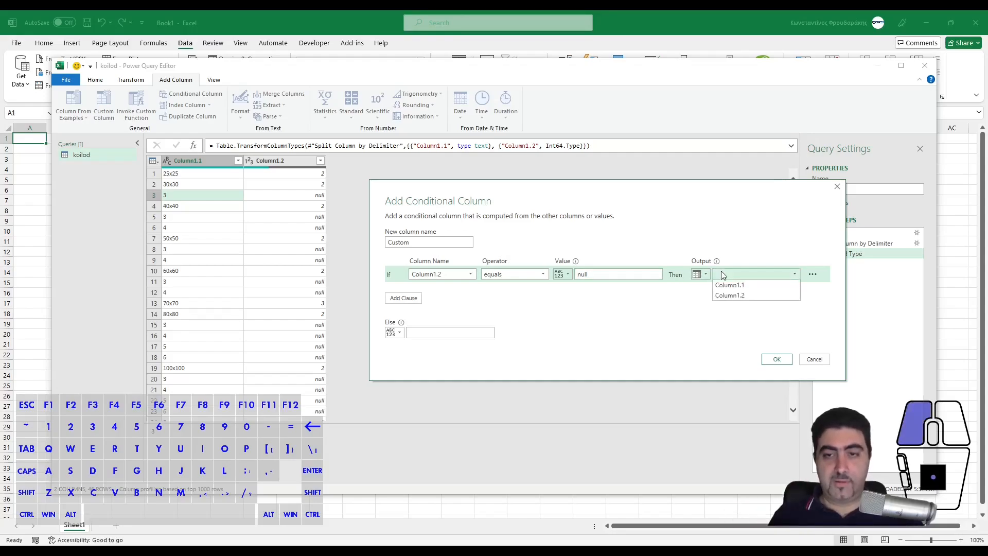
left_click(722, 285)
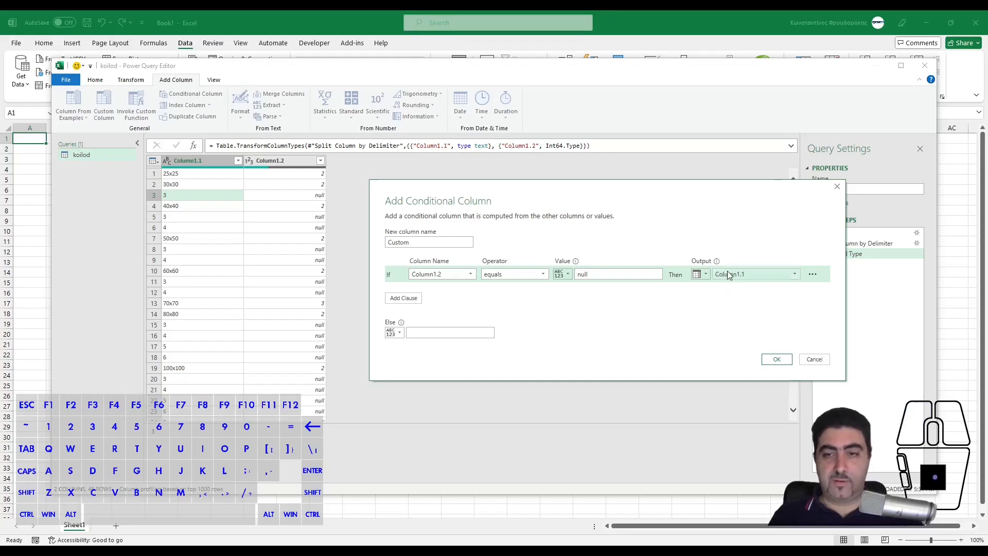
left_click(394, 332)
left_click(419, 355)
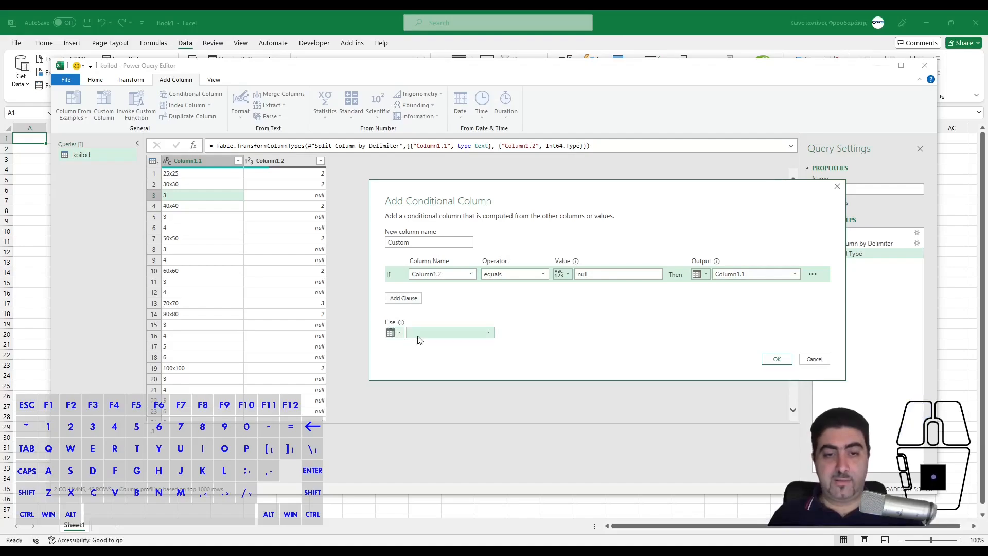
left_click(442, 332)
left_click(431, 353)
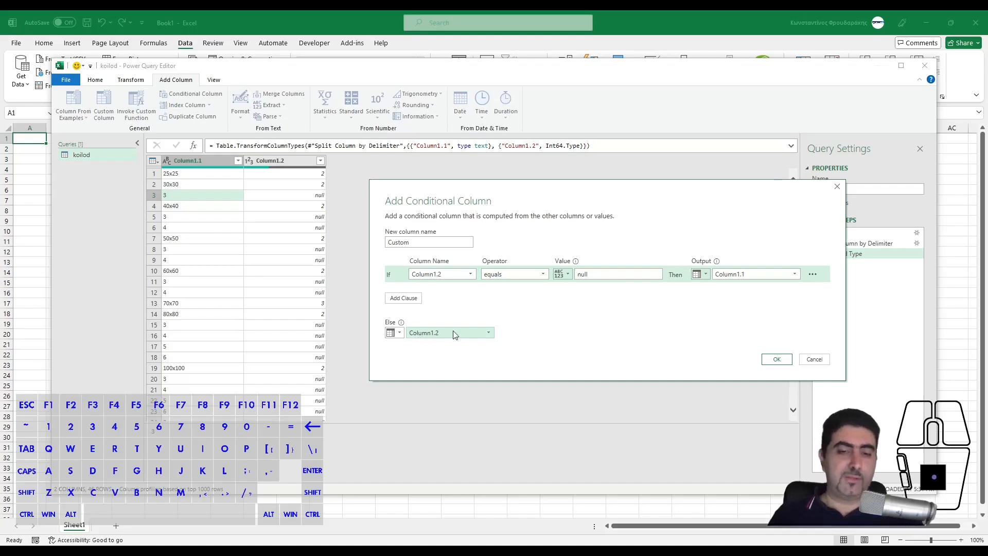
left_click(776, 359)
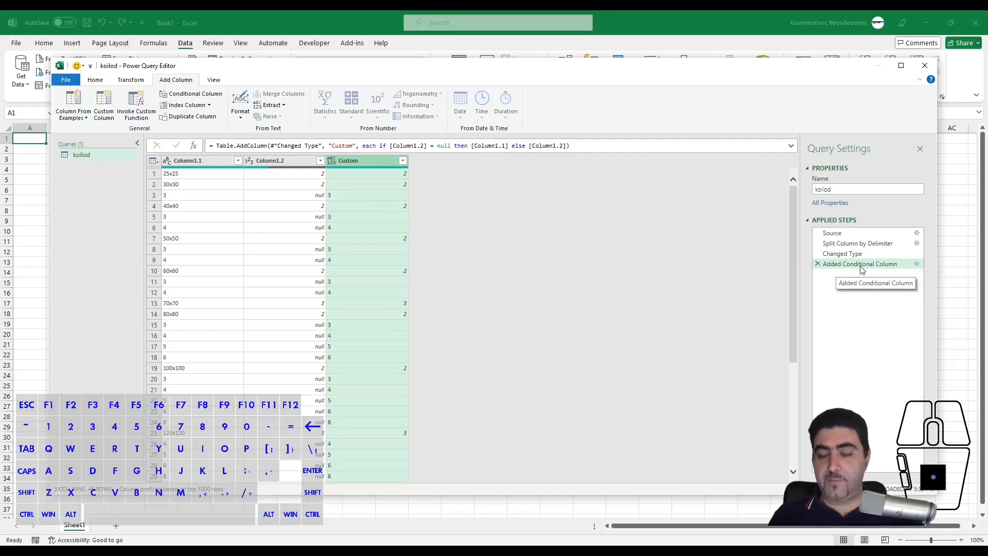
- Rename the new conditional column as Thickness and set its data type to Whole Number
left_click(916, 264)
double_click(303, 240)
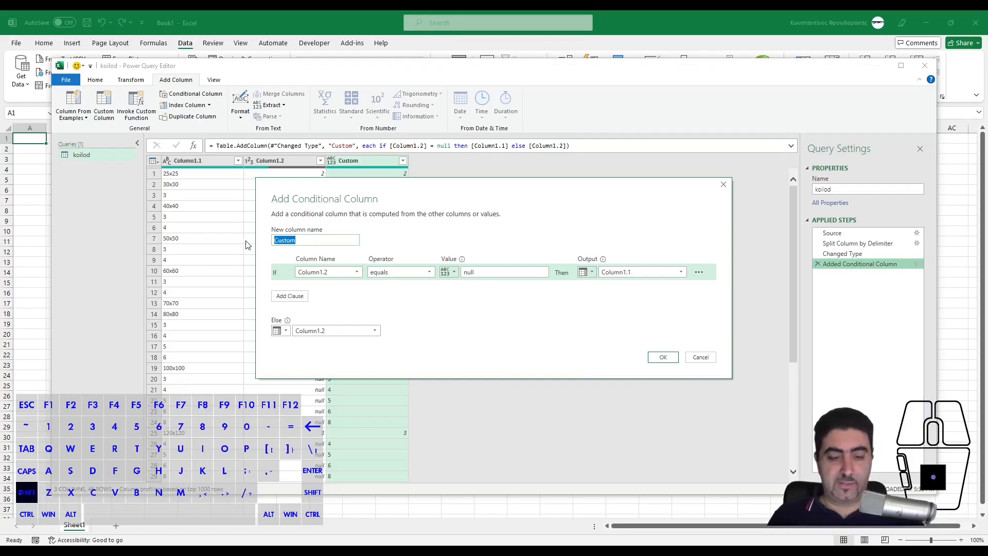
type("Thicknes")
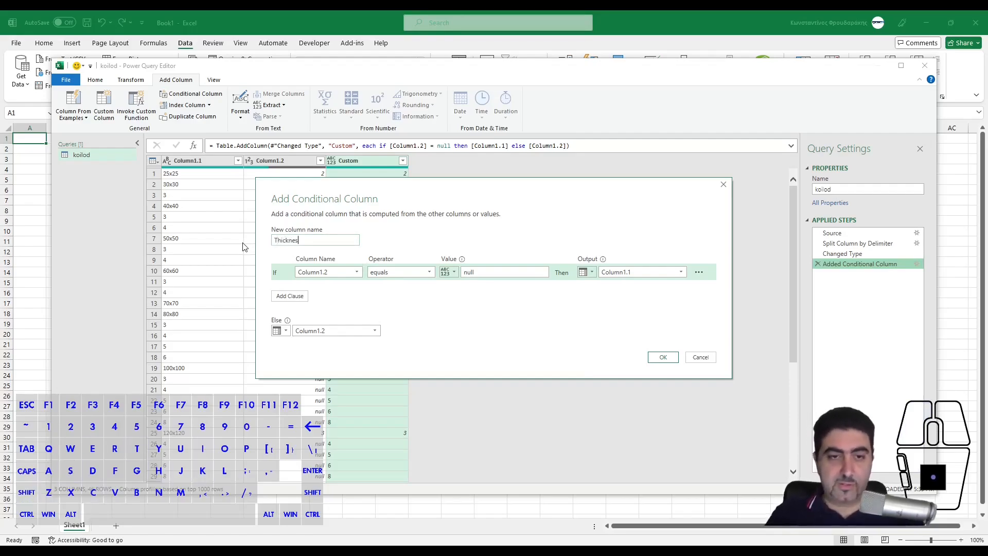
type("s")
key("Return")
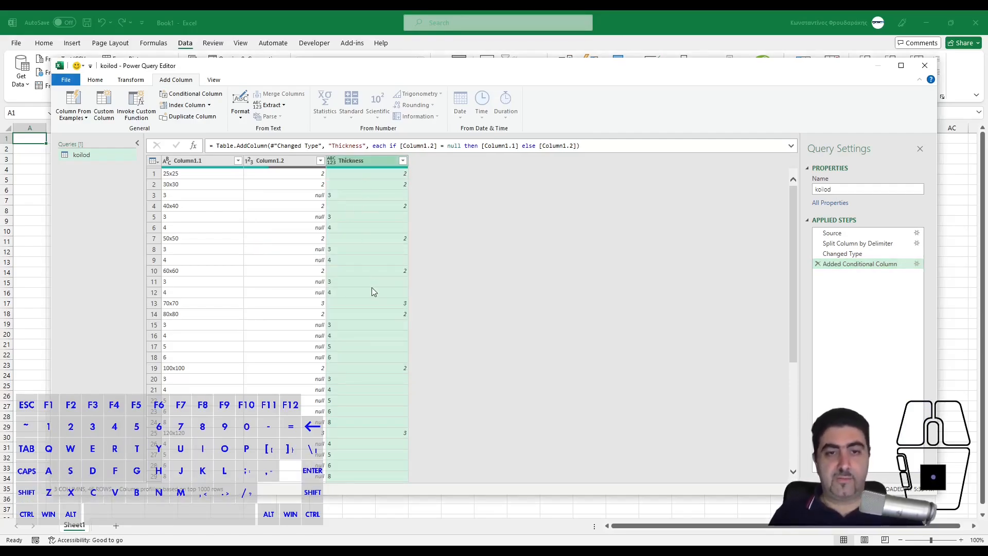
left_click(331, 161)
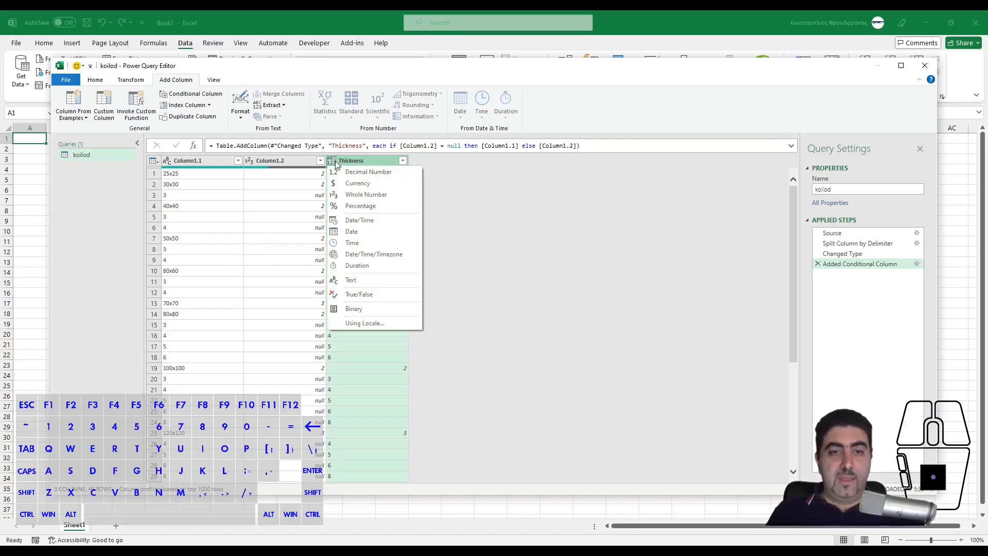
left_click(355, 195)
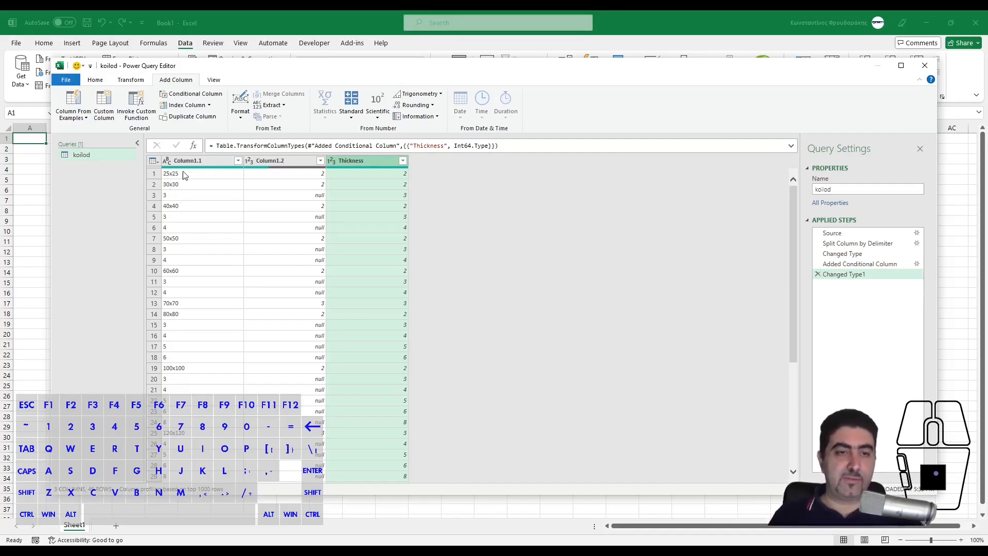
- Split Column1.1 at each occurrence of the custom delimiter x
left_click(215, 160)
left_click(130, 79)
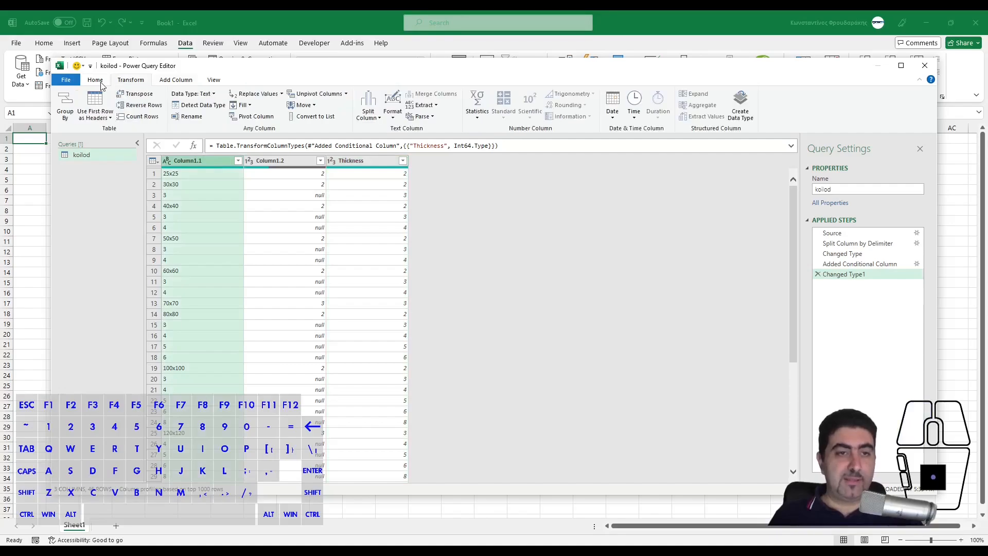
left_click(375, 117)
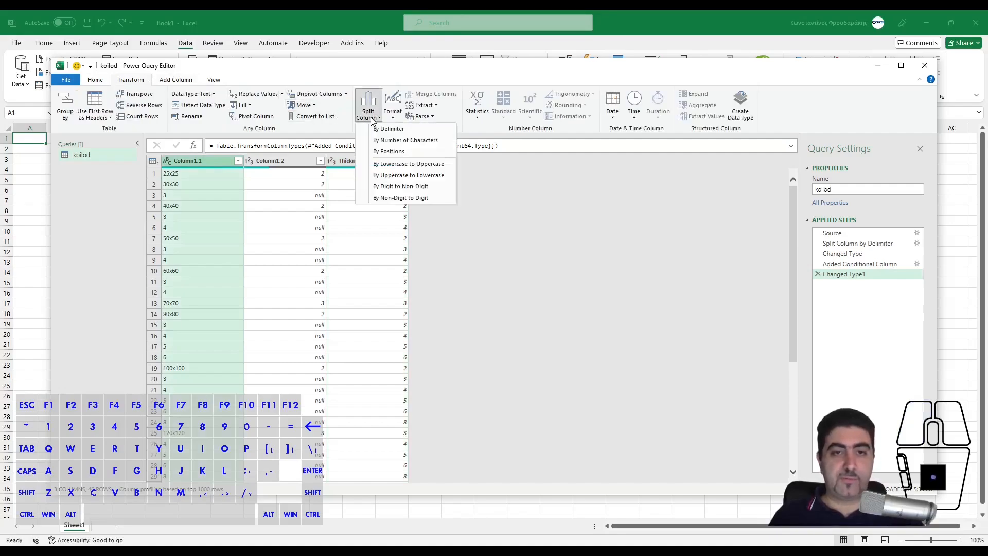
left_click(373, 129)
left_click(403, 225)
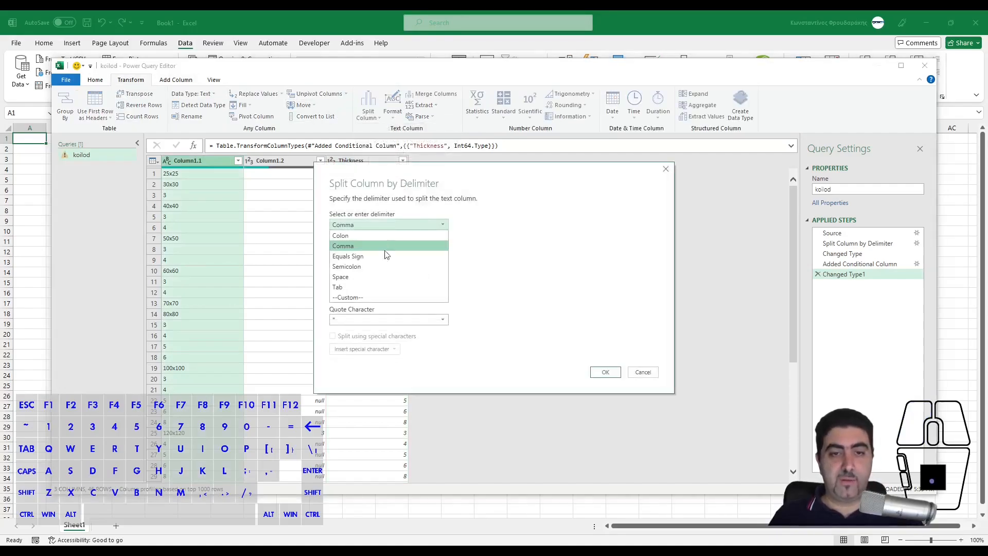
left_click(354, 297)
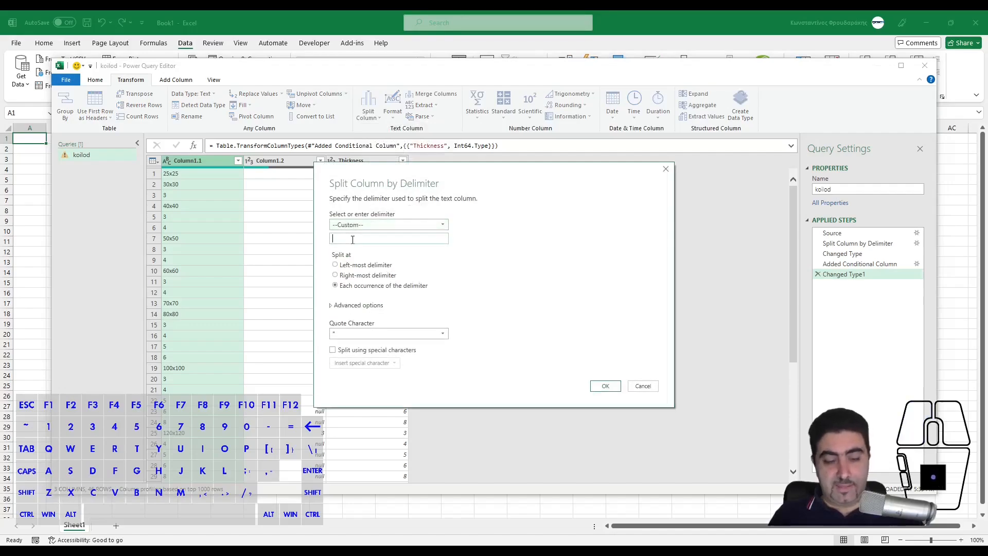
type("x")
left_click(599, 386)
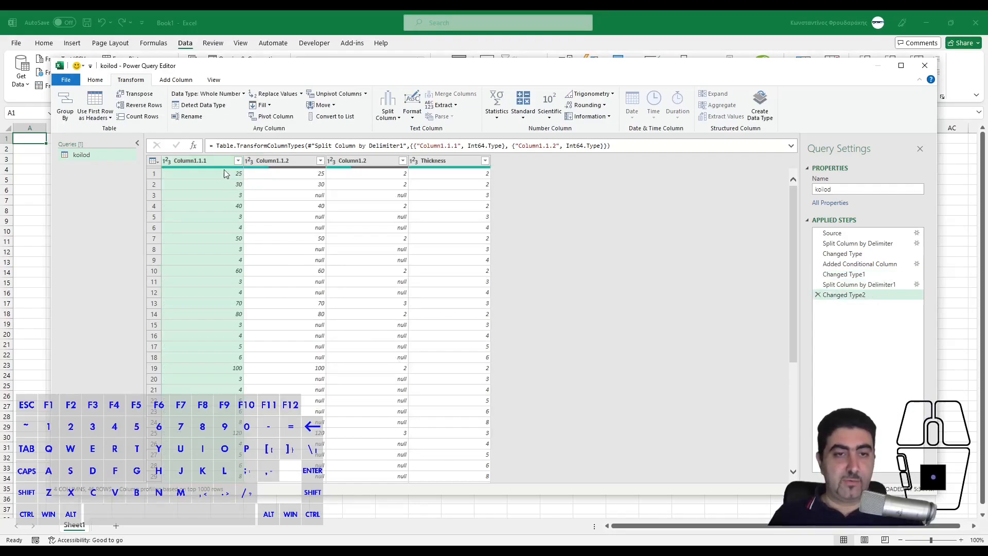
- Remove Column1.1.1 and Column1.2 from the query, keeping Column1.1.2 and Thickness
right_click(212, 161)
left_click(241, 181)
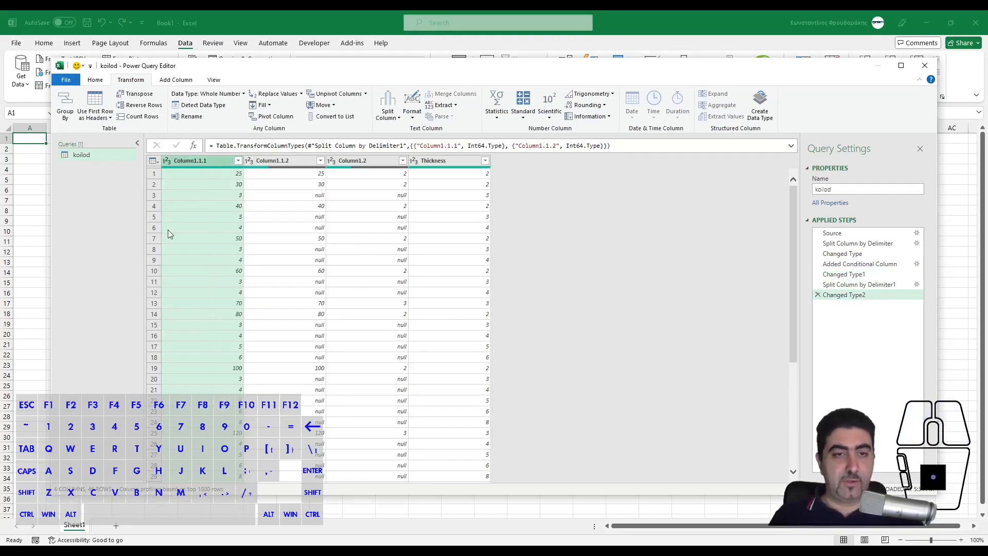
left_click(278, 161)
right_click(278, 161)
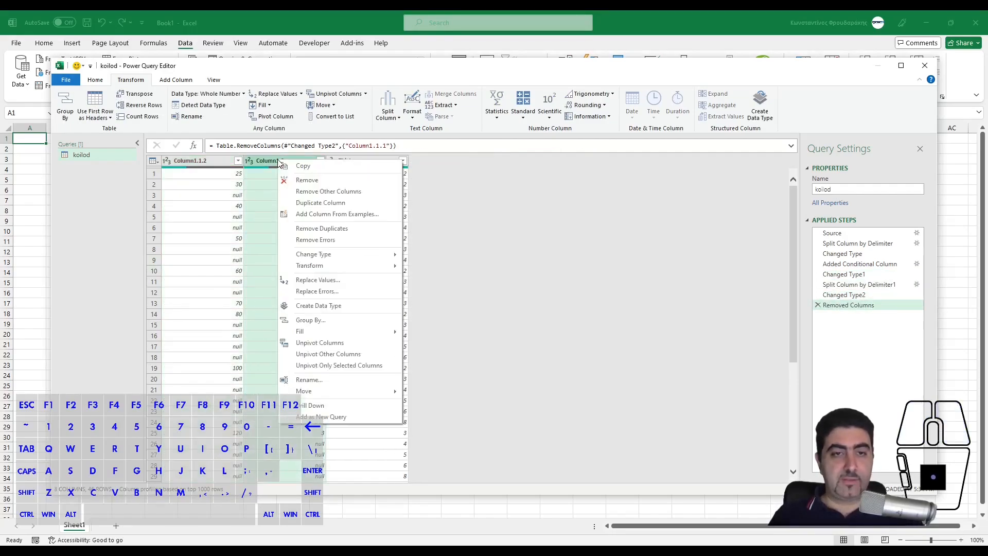
left_click(304, 181)
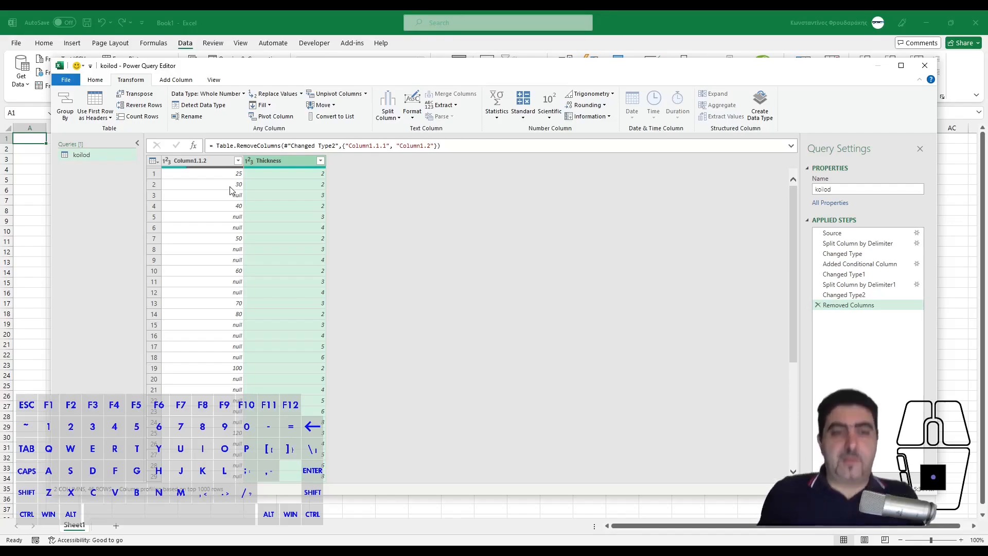
- Rename Column1.1.2 as Size and fill its null cells down with the value above
right_click(209, 163)
left_click(239, 383)
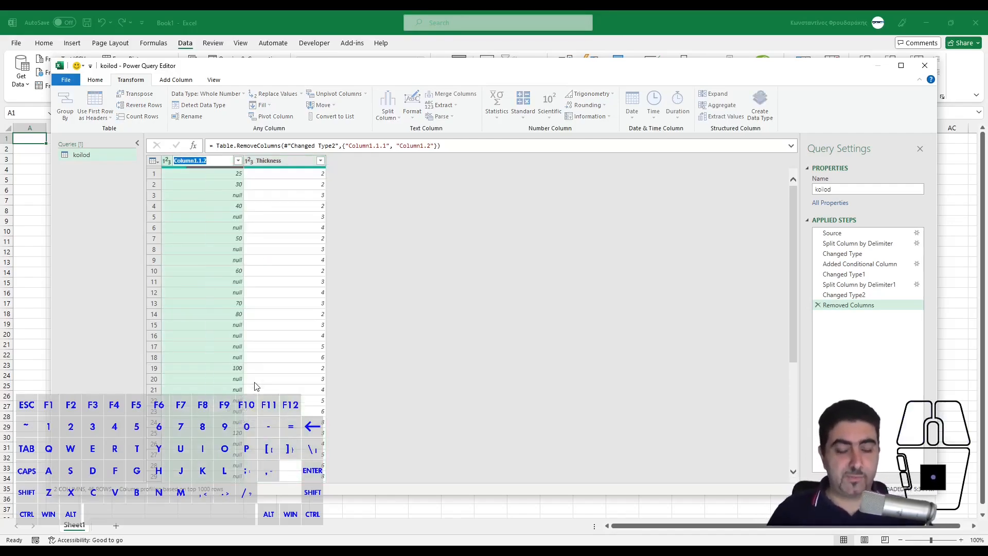
type("Siz")
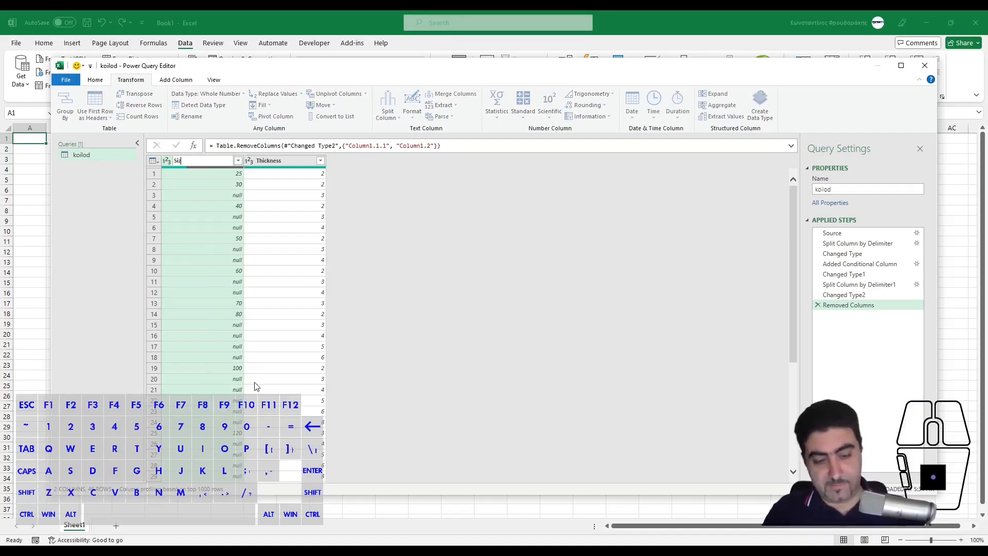
type("e")
key("Return")
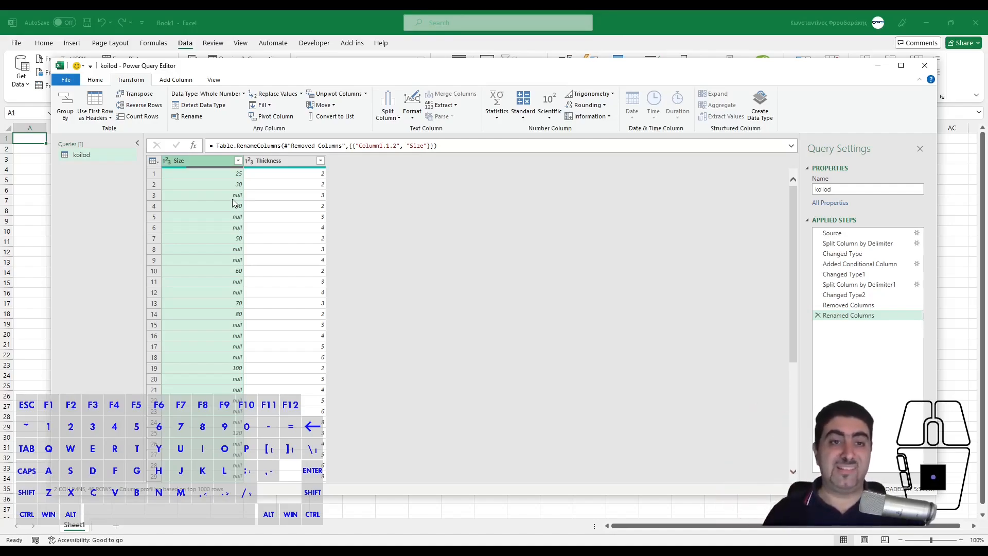
left_click(269, 106)
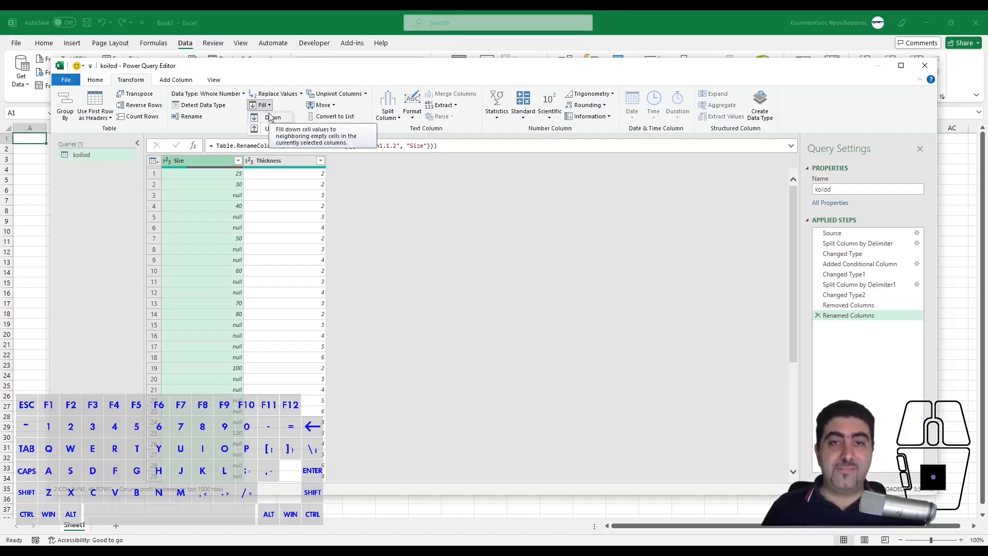
left_click(269, 117)
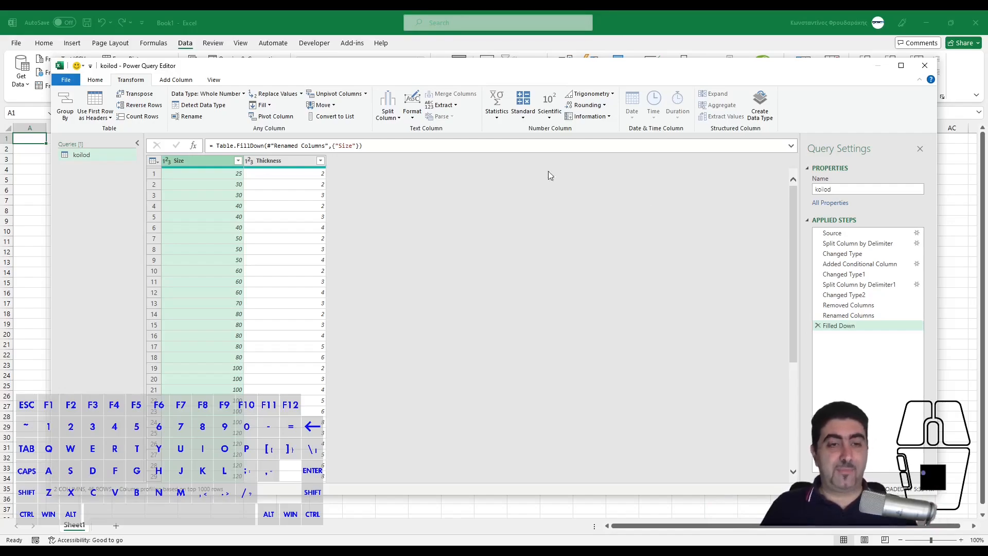
- Close the query editor, load the cleaned query into a worksheet, and review the loaded Size and Thickness rows
left_click(95, 80)
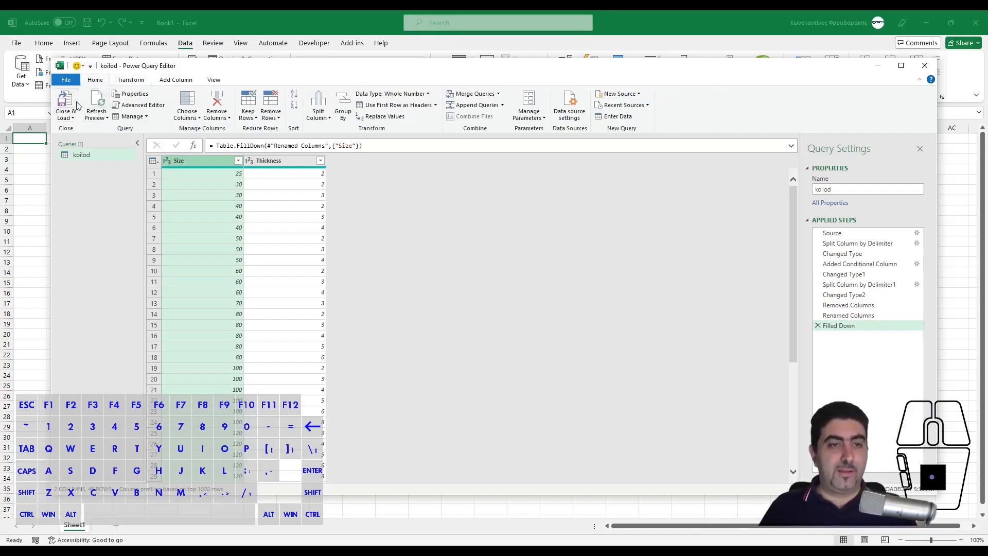
left_click(65, 103)
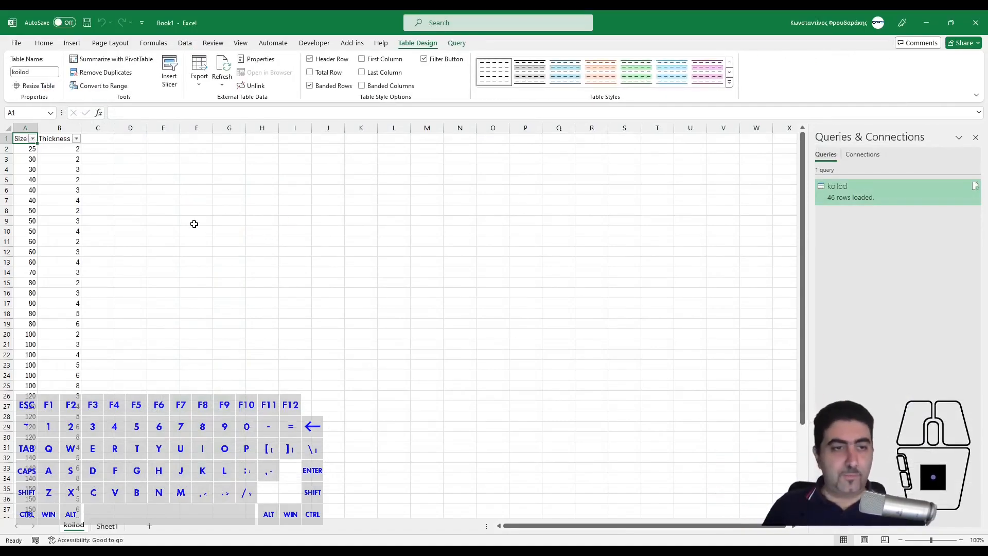
left_click_drag(192, 223, 193, 230)
left_click(47, 190)
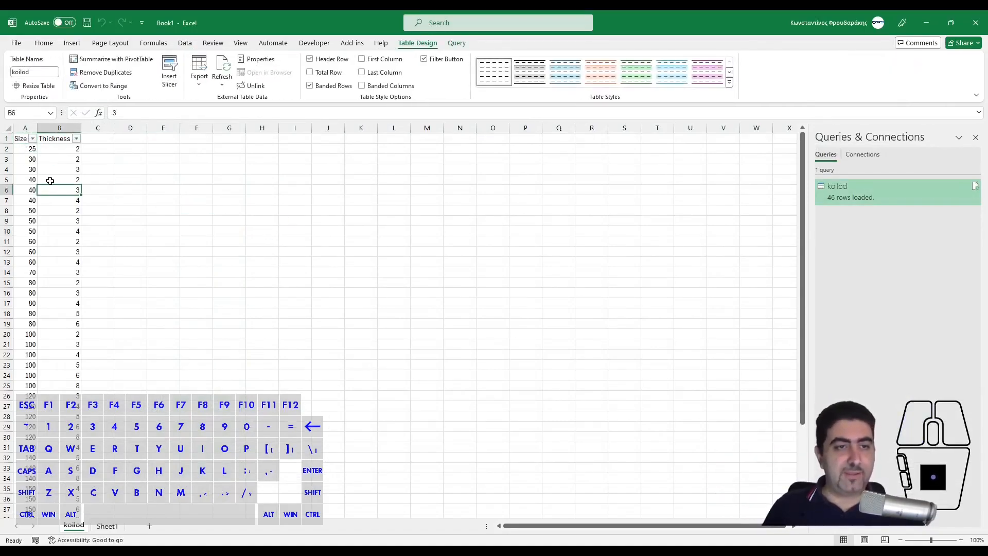
scroll(48, 186, "down", 7)
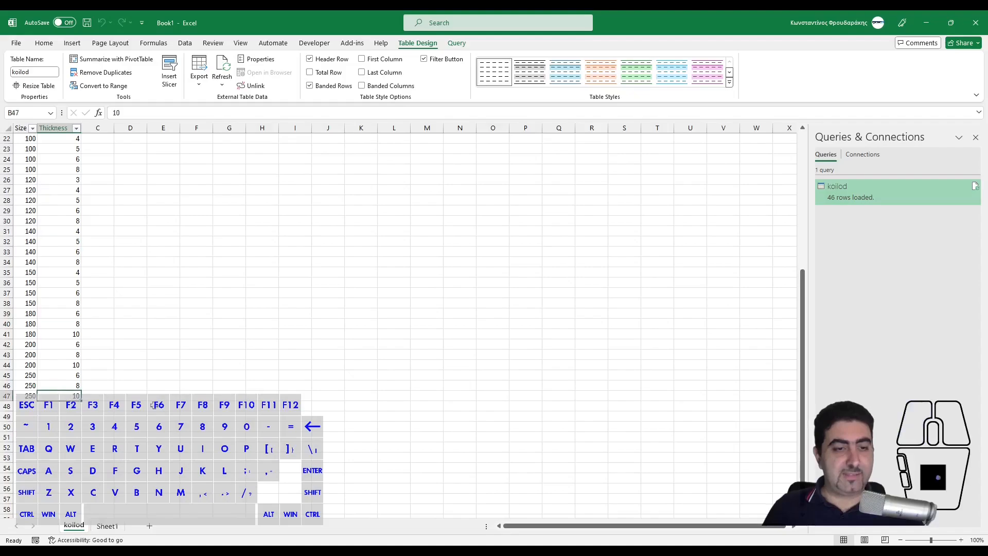
left_click(191, 375)
scroll(187, 372, "up", 7)
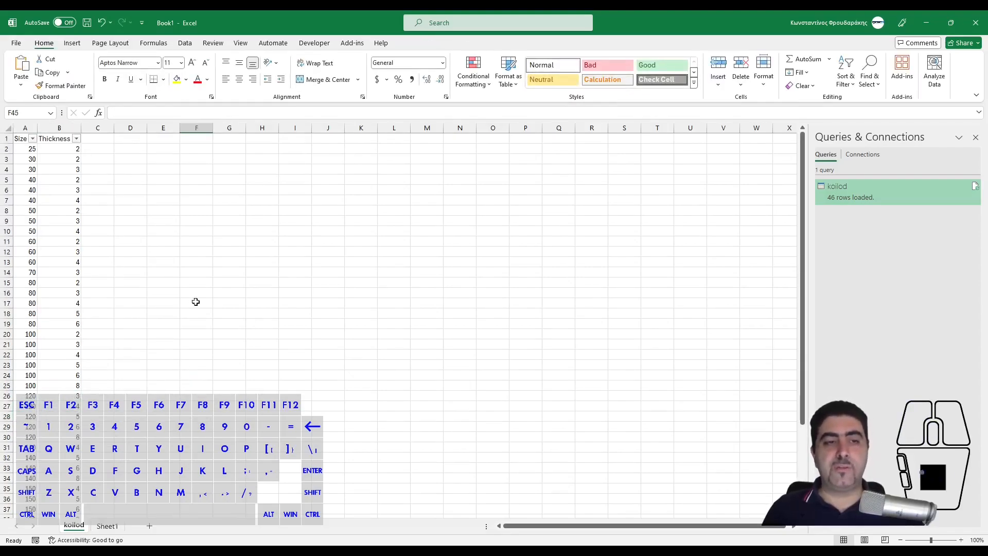
- Convert the whole Size and Thickness table to a normal range, removing its query definition from the sheet
left_click(21, 137)
key("ctrl+shift+Right")
key("ctrl+shift+Down")
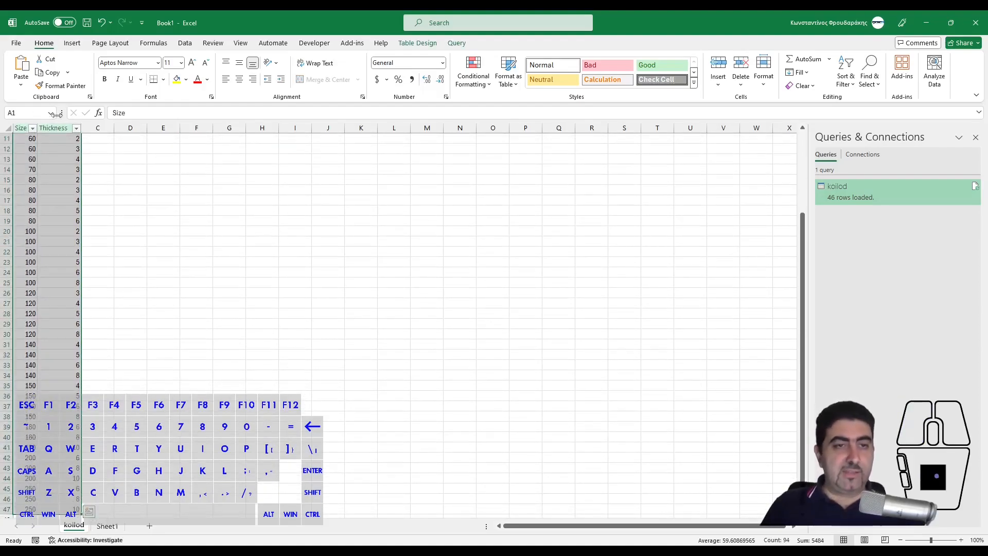
left_click(423, 44)
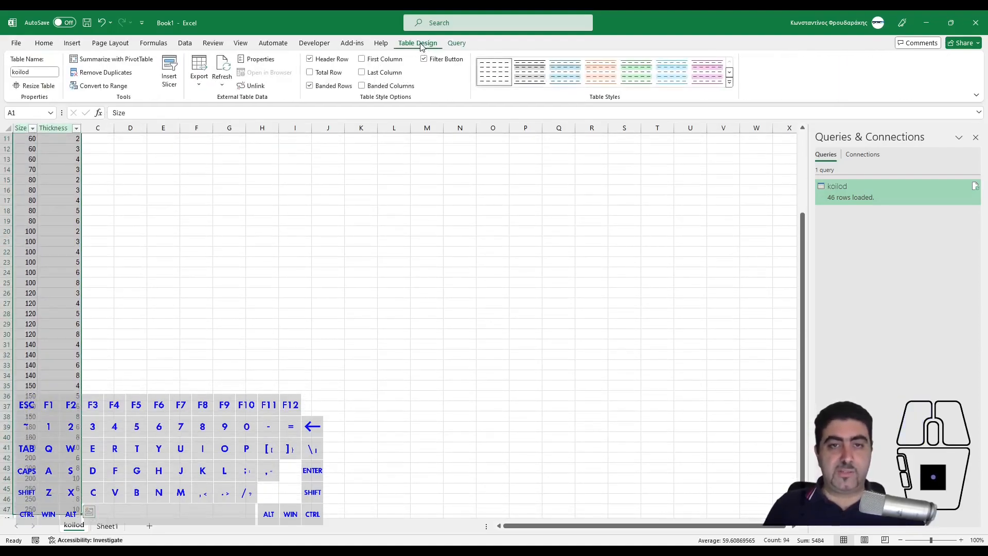
left_click(119, 85)
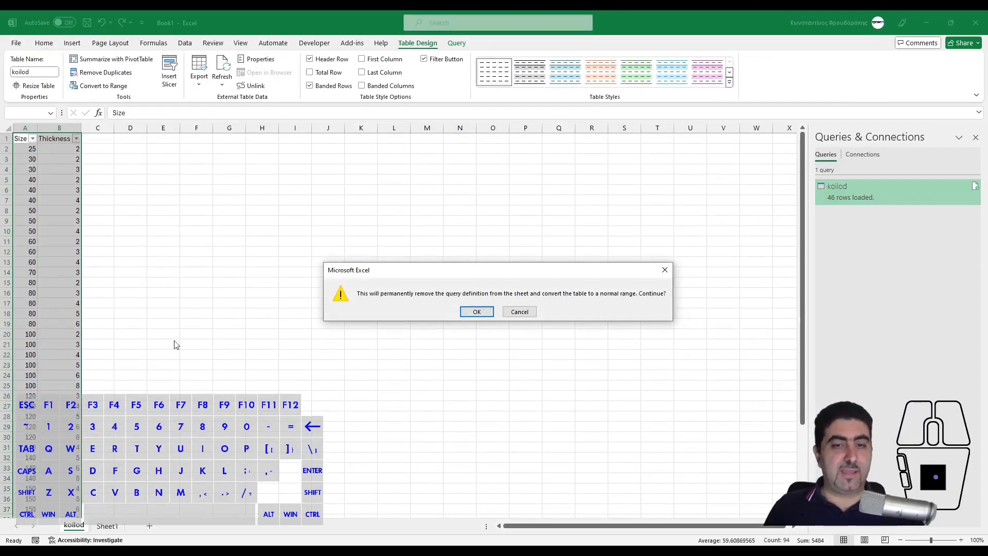
left_click(473, 312)
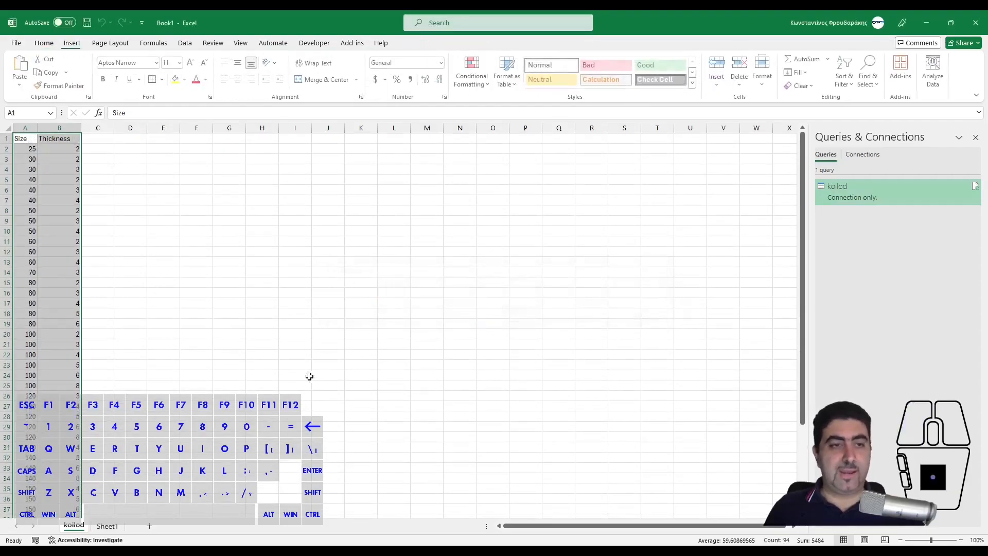
- Delete the koilod query from the workbook and close the list of queries and connections
right_click(878, 194)
left_click(925, 239)
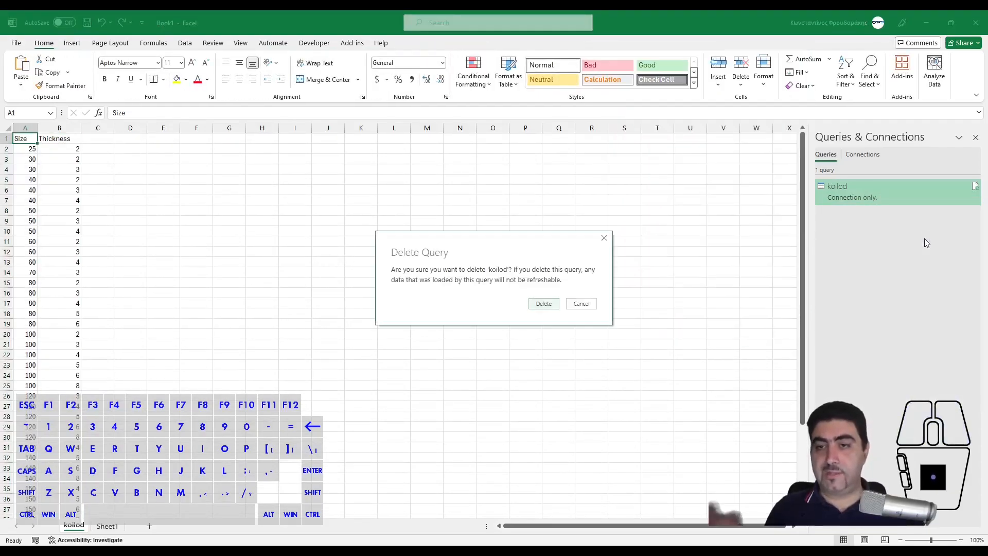
left_click(545, 304)
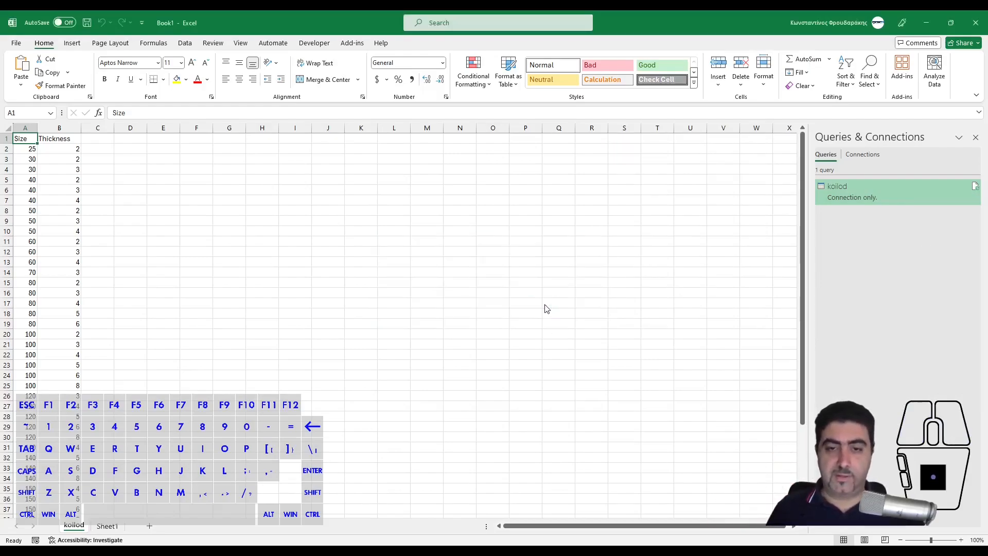
left_click(860, 158)
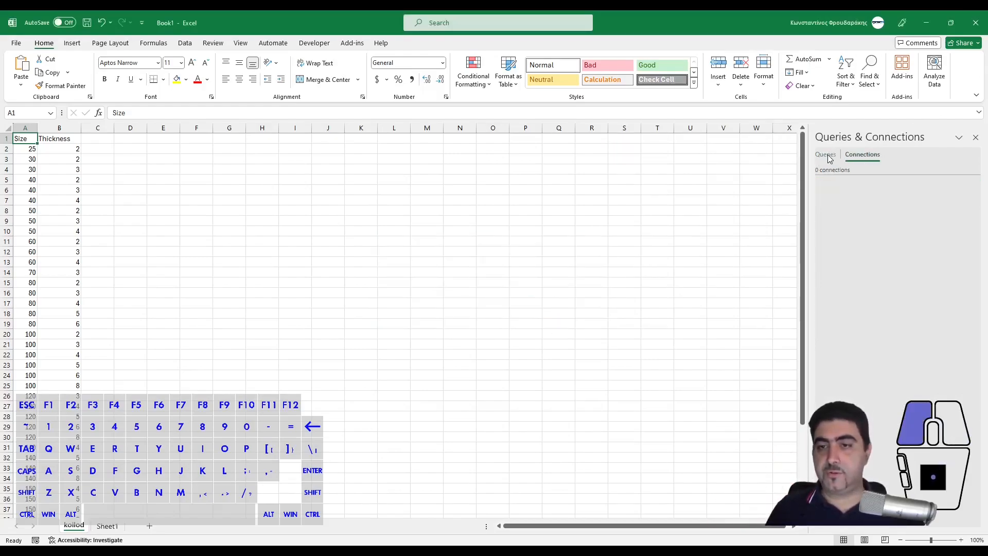
left_click(975, 137)
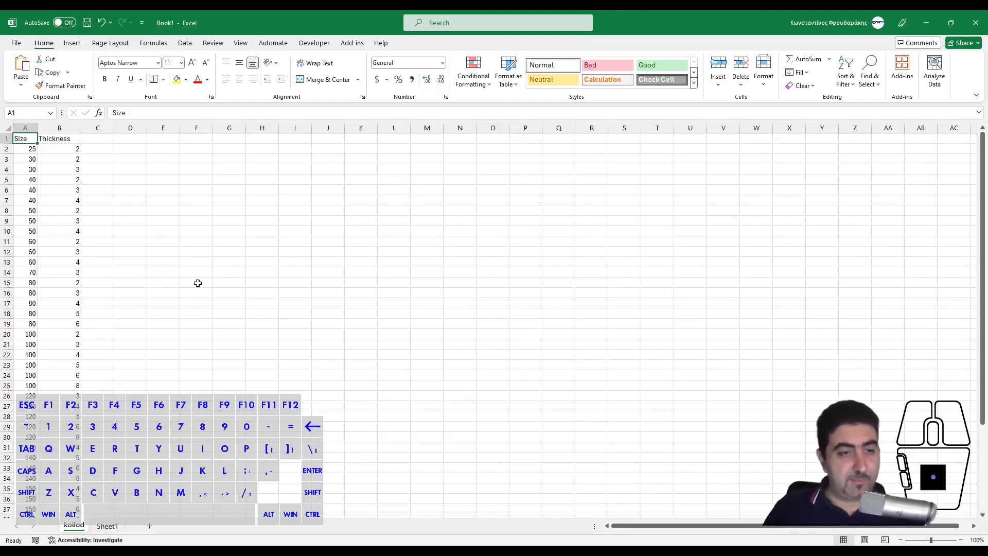
- Add a Length header in C1 and enter 100 in C2
scroll(59, 279, "down", 4)
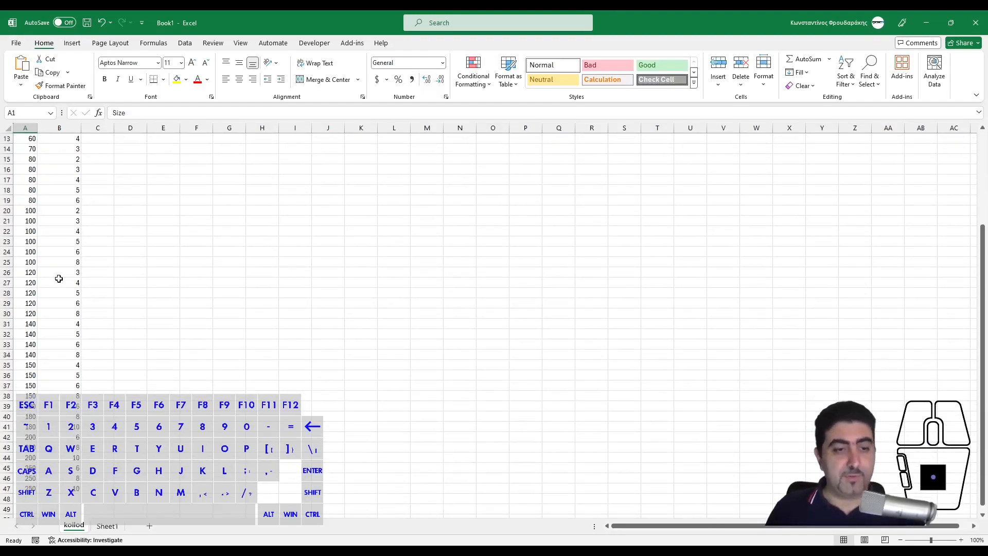
scroll(58, 279, "up", 4)
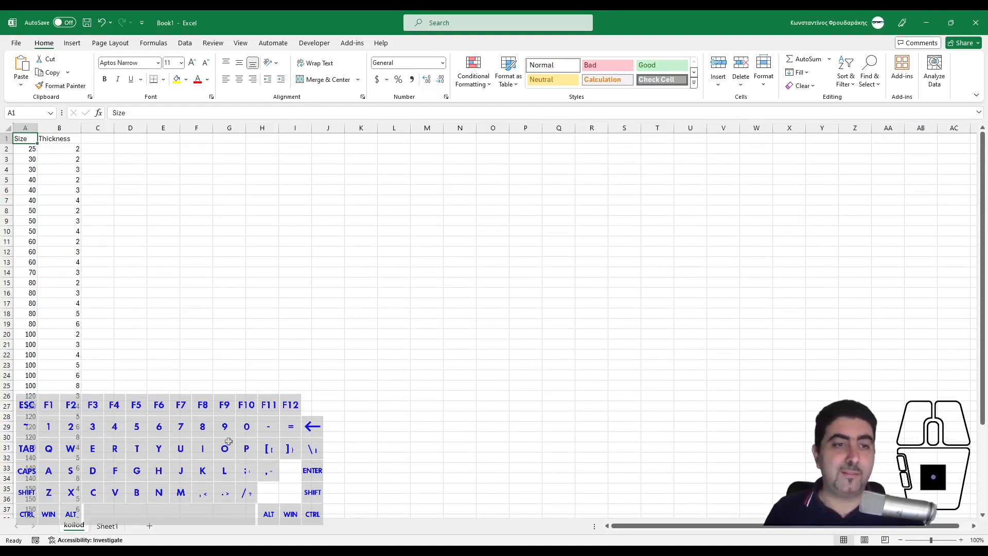
left_click(99, 139)
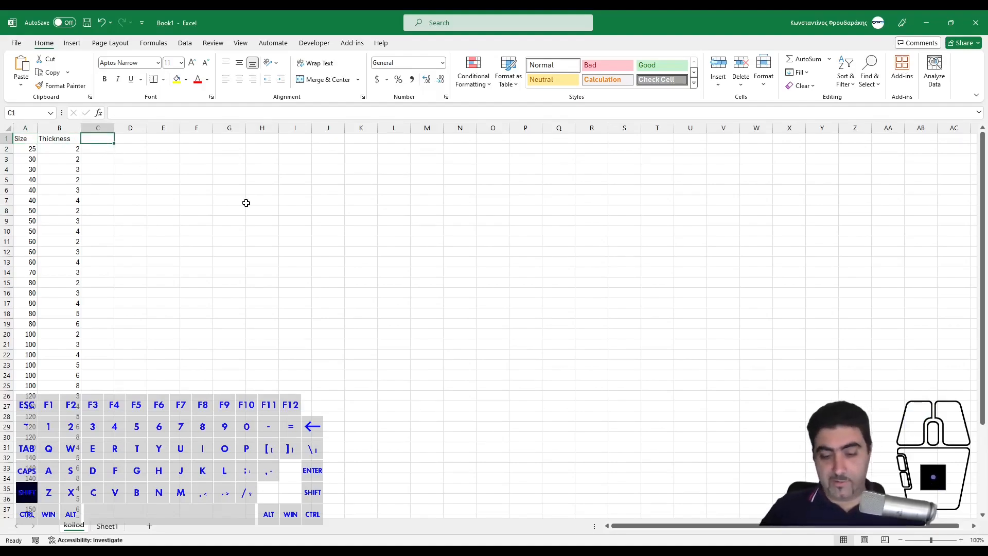
type("Length")
key("Return")
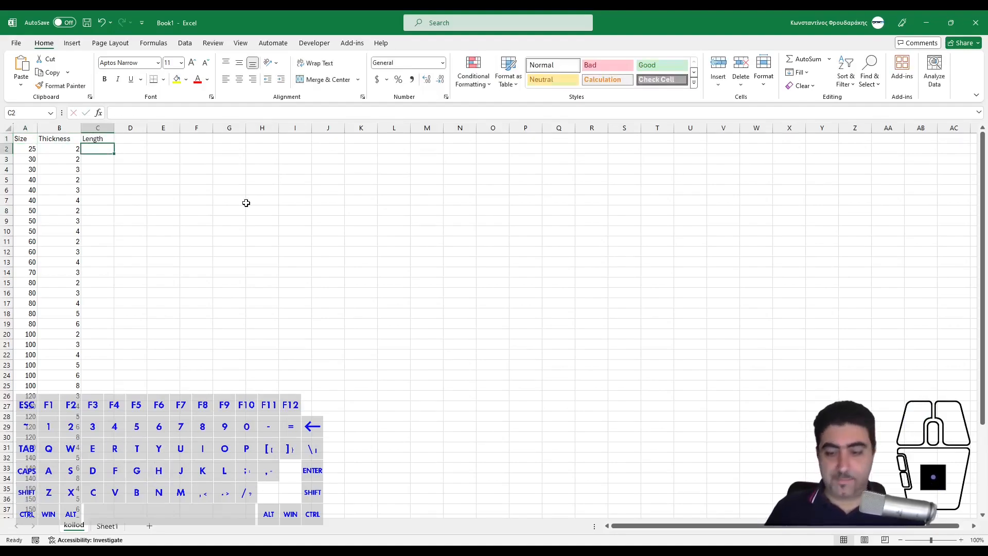
type("100")
key("Return")
key("Up")
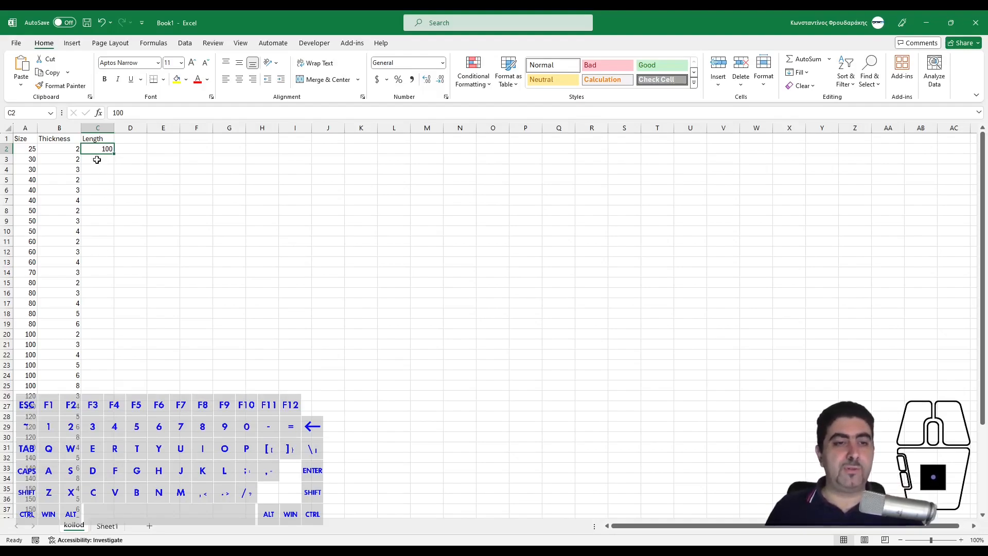
- Fill the value 100 from C2 down the Length column to the last data row
scroll(106, 366, "down", 8)
scroll(101, 391, "up", 8)
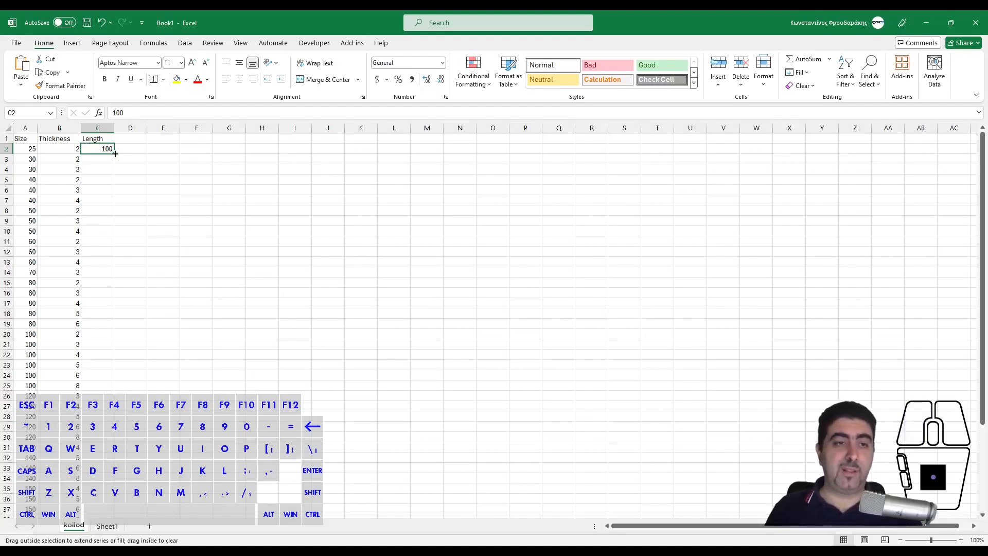
double_click(115, 154)
scroll(293, 171, "down", 5)
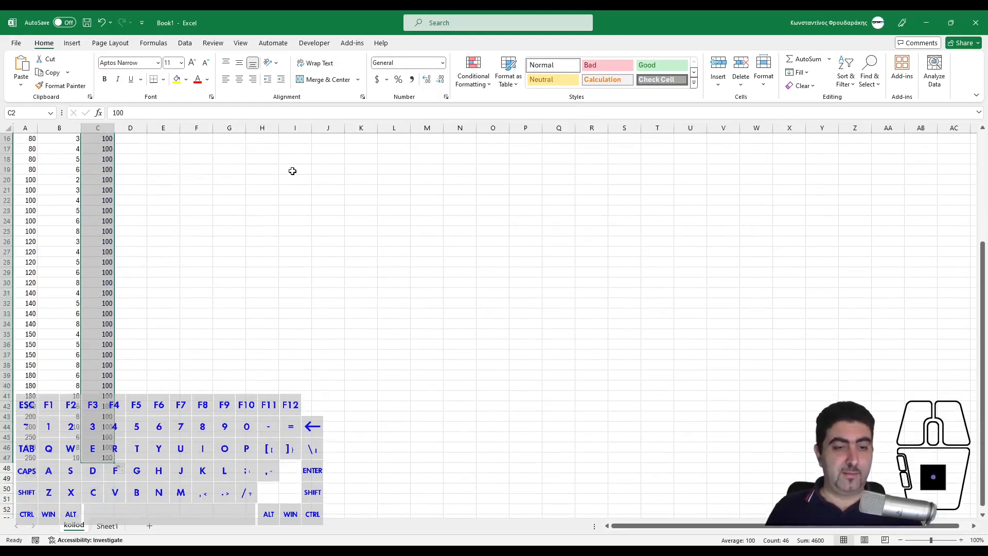
scroll(93, 456, "up", 5)
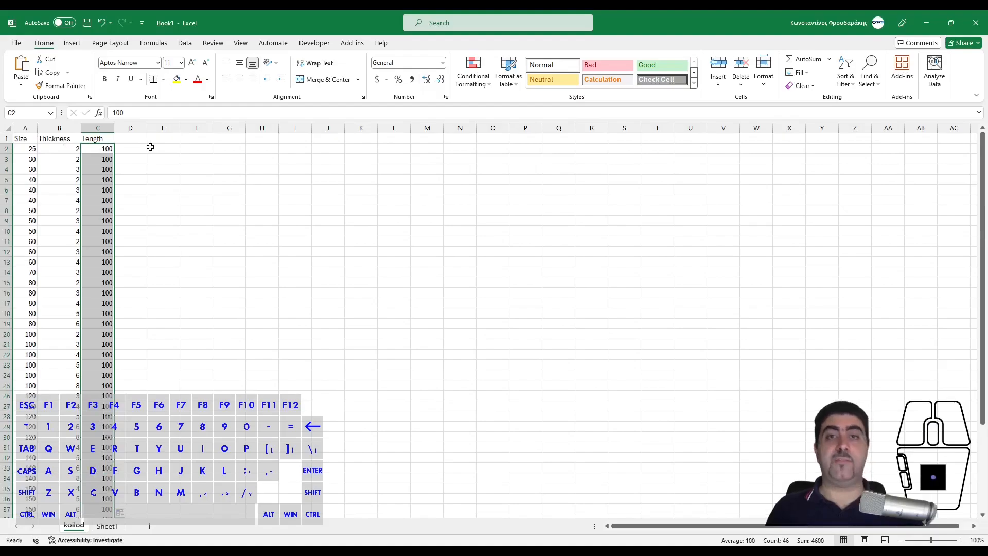
scroll(112, 206, "down", 4)
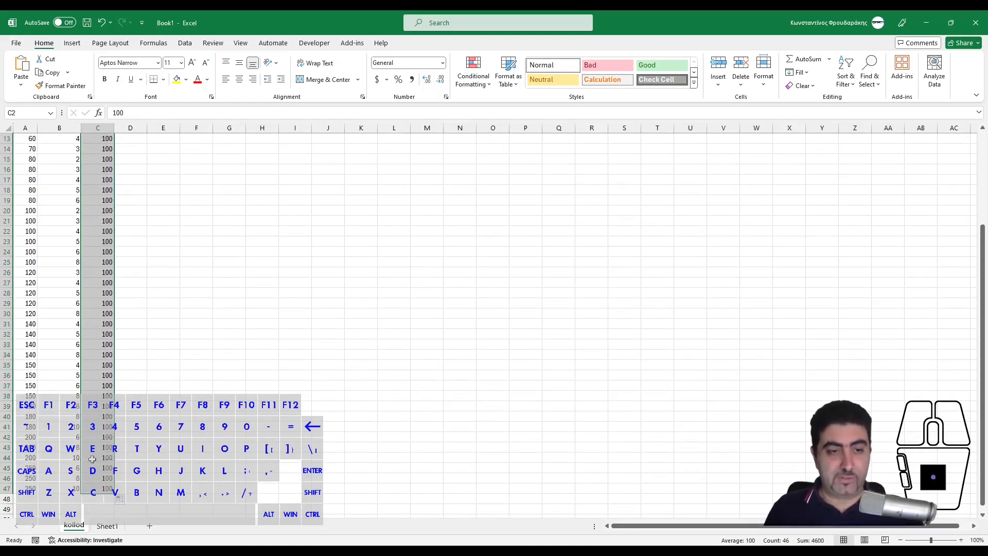
scroll(93, 459, "up", 4)
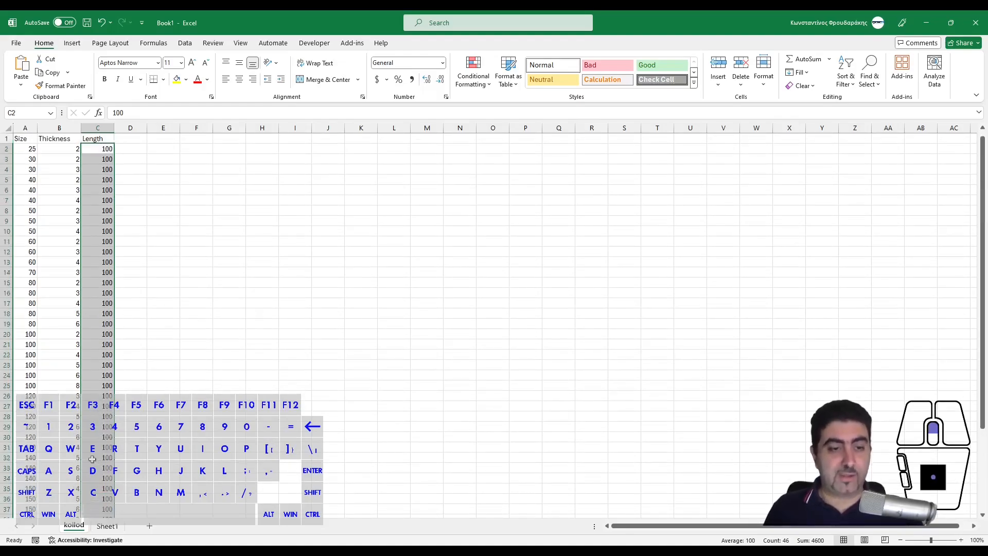
left_click(197, 169)
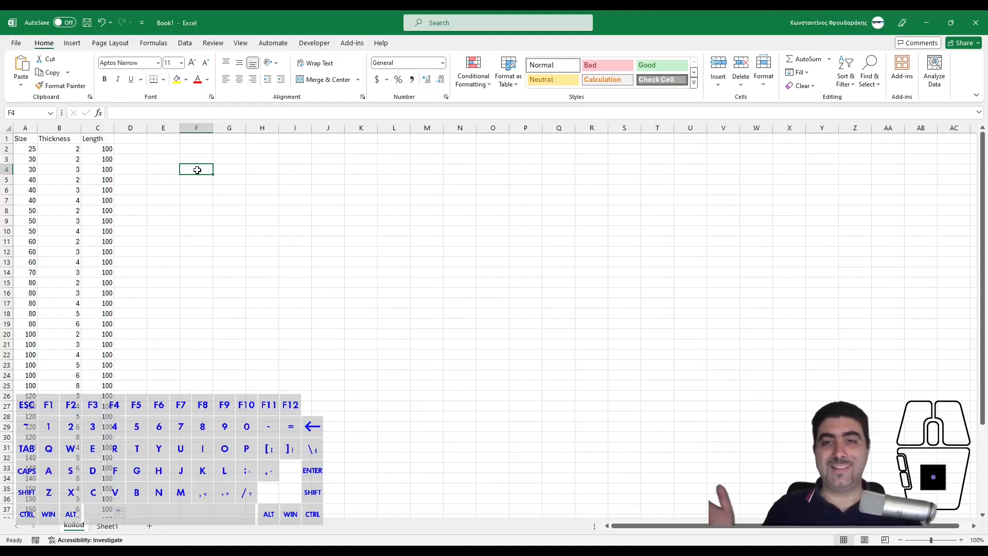
left_click_drag(35, 149, 99, 148)
left_click(456, 189)
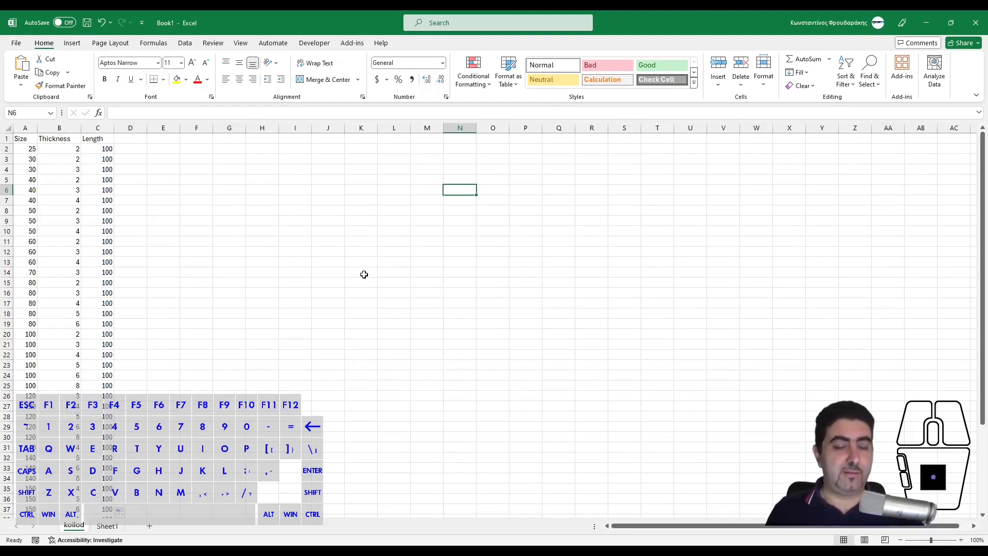
- Start saving the workbook locally and browse to C:\ProgramData\Alibre Design\System Files\Toolbox\Frame Rectangular Tubes as its location
left_click(86, 24)
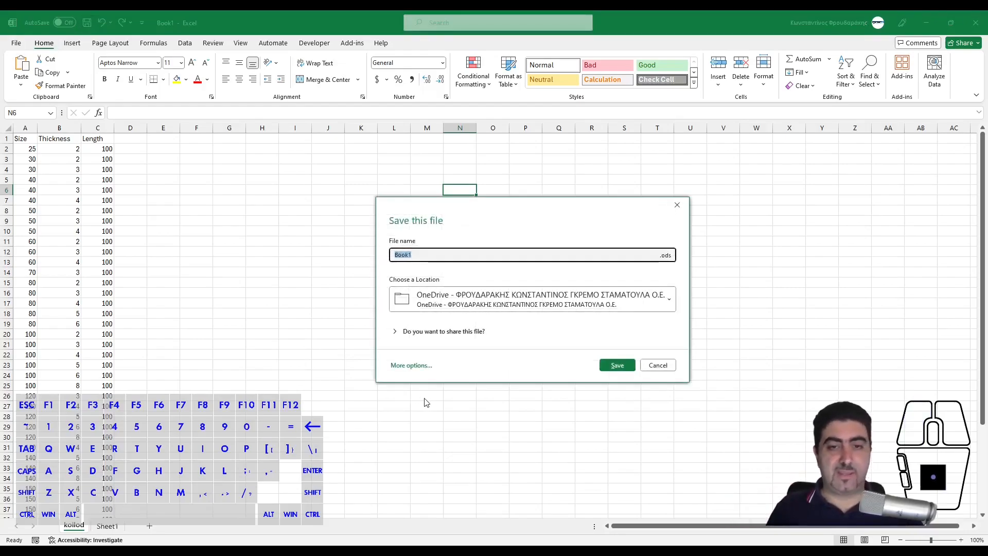
left_click(415, 363)
left_click(188, 253)
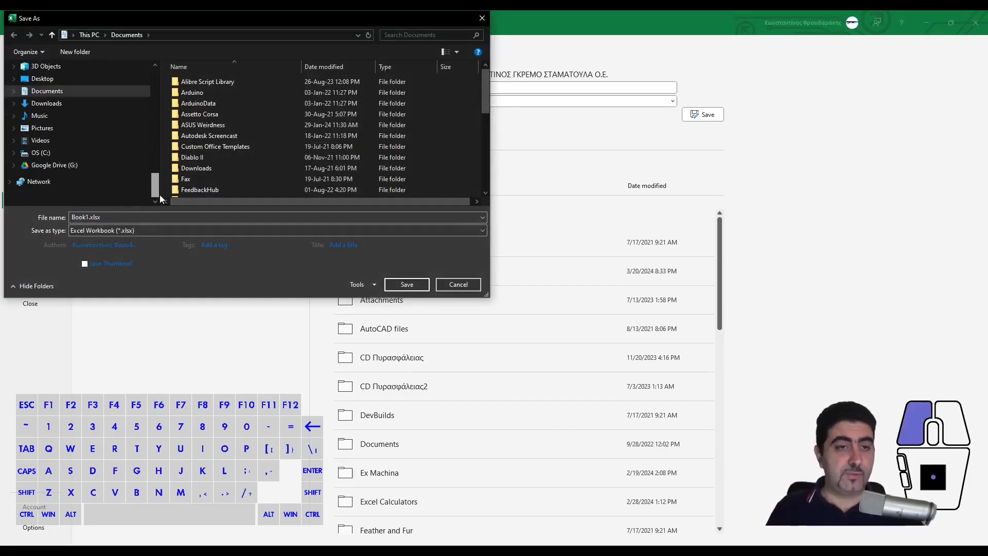
left_click(113, 164)
left_click(109, 154)
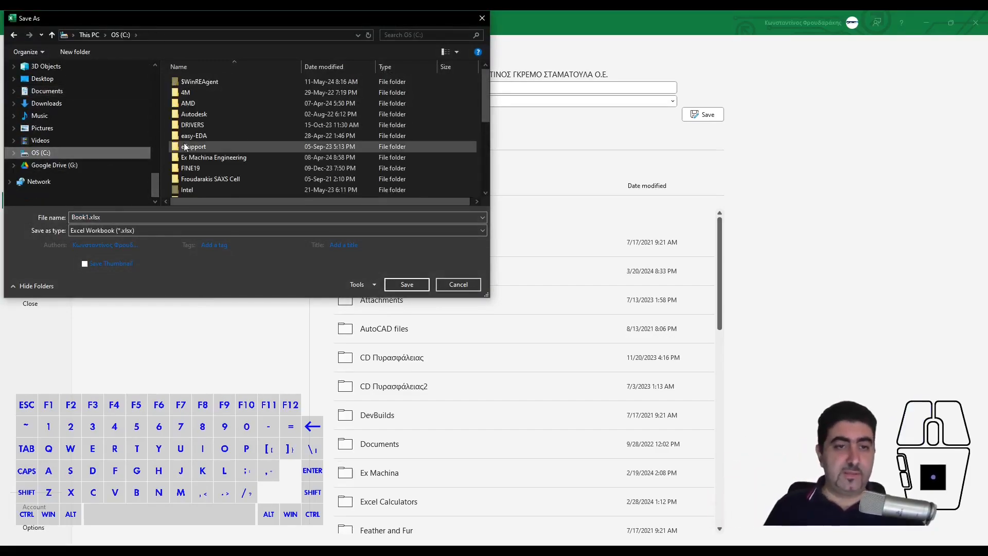
scroll(227, 132, "down", 5)
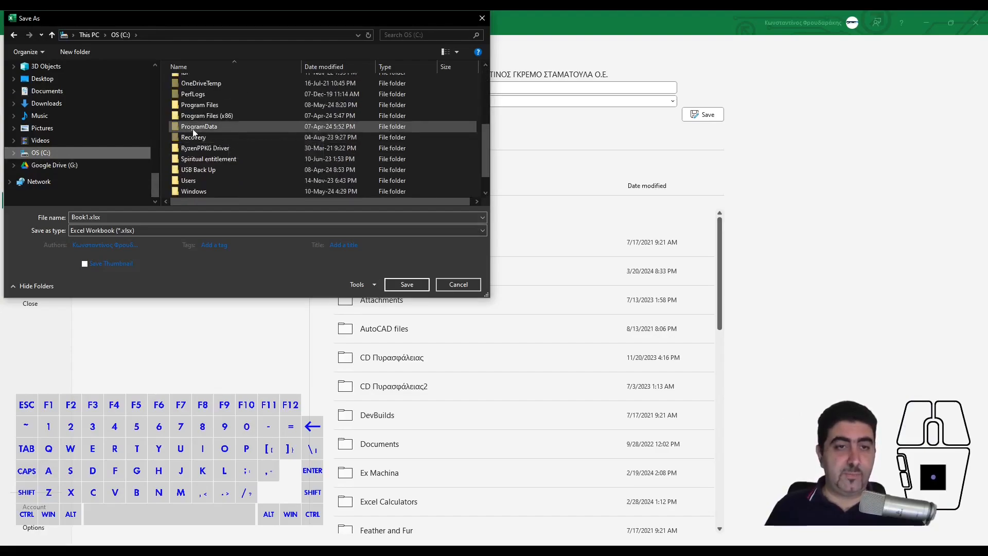
double_click(179, 128)
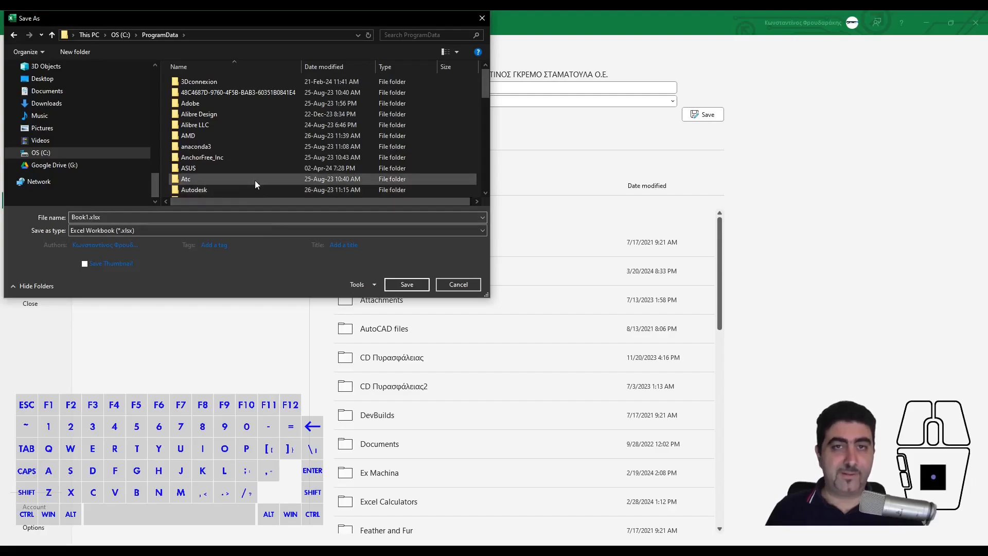
double_click(227, 113)
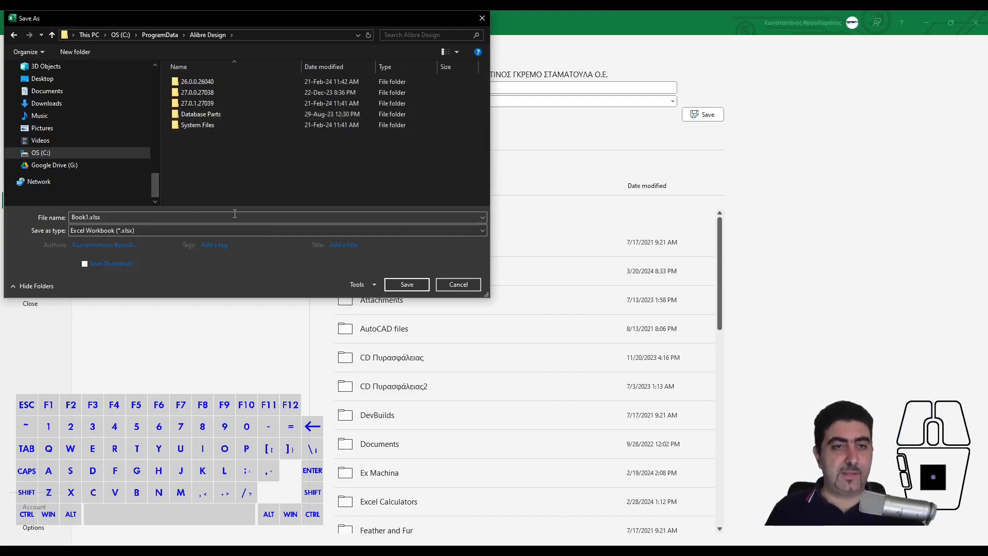
left_click(209, 124)
double_click(209, 125)
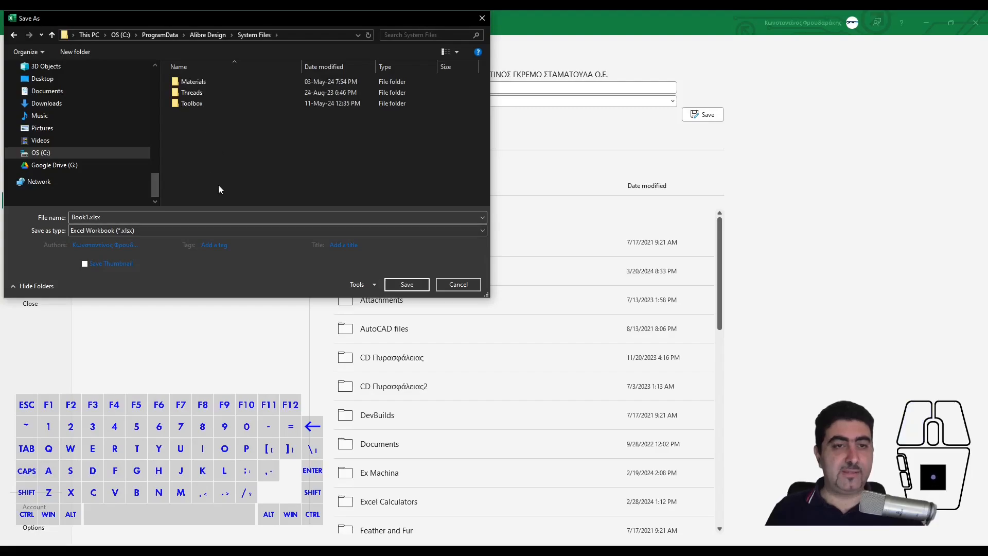
double_click(200, 104)
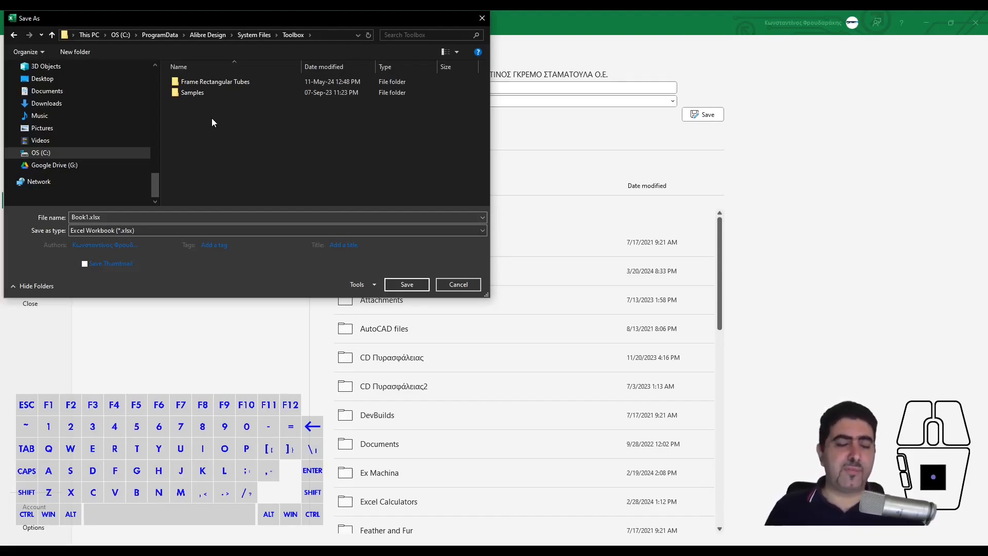
double_click(208, 83)
- Name the workbook Square Tube Metric and save it as an Excel Workbook (*.xlsx)
double_click(147, 216)
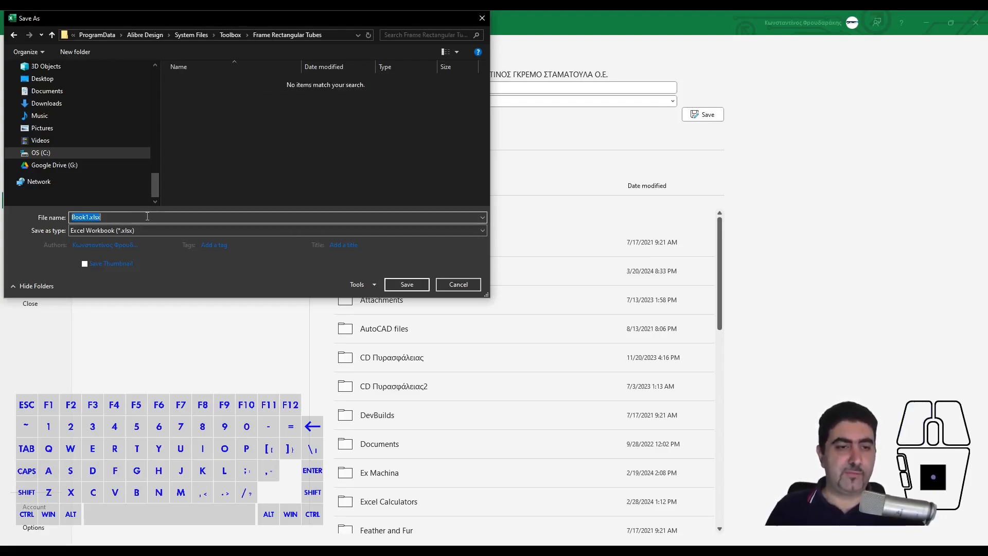
type("Square")
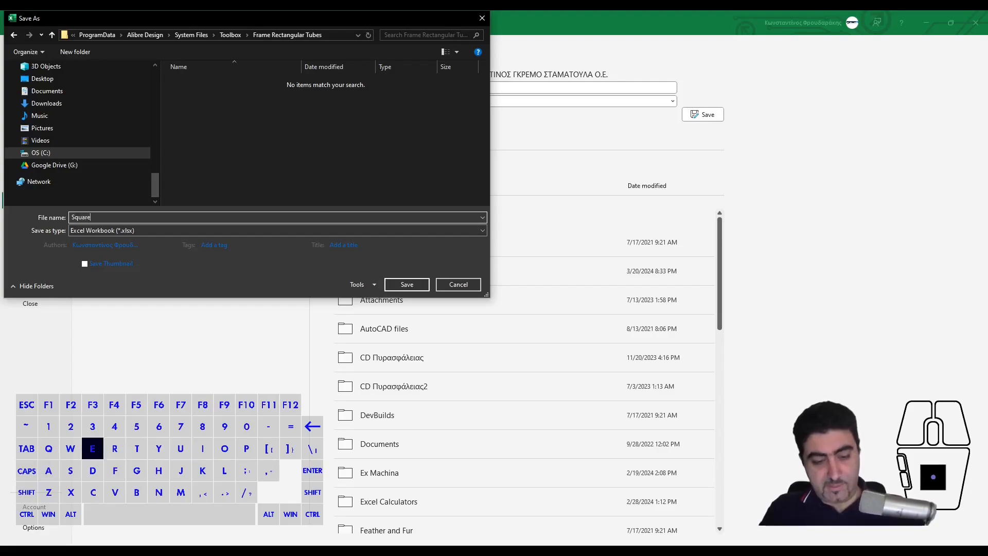
type(" Tube Metric")
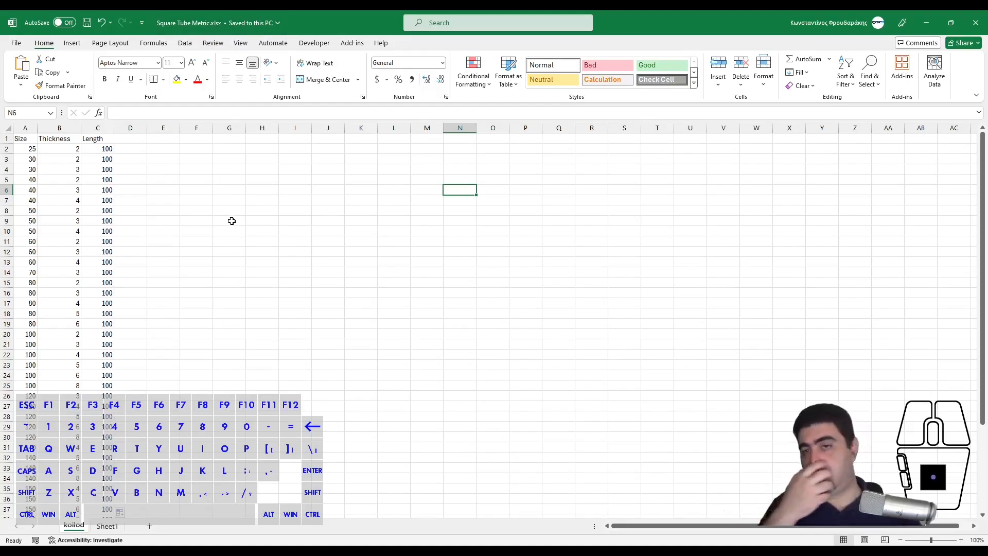
left_click(250, 240)
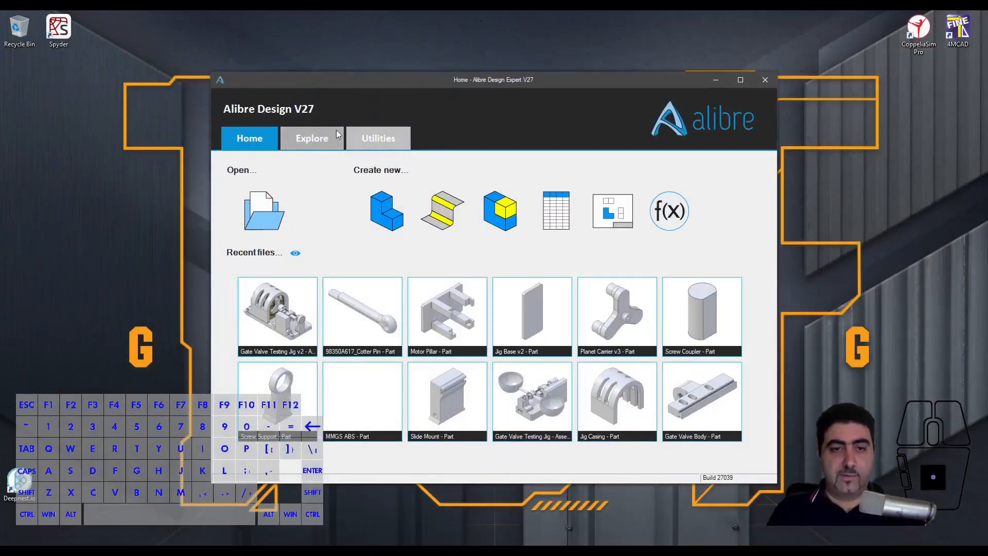
- In Alibre Design, start adding a toolbox part from a spreadsheet, using Square Tube Metric.xlsx from Frame Rectangular Tubes as the source
left_click(377, 138)
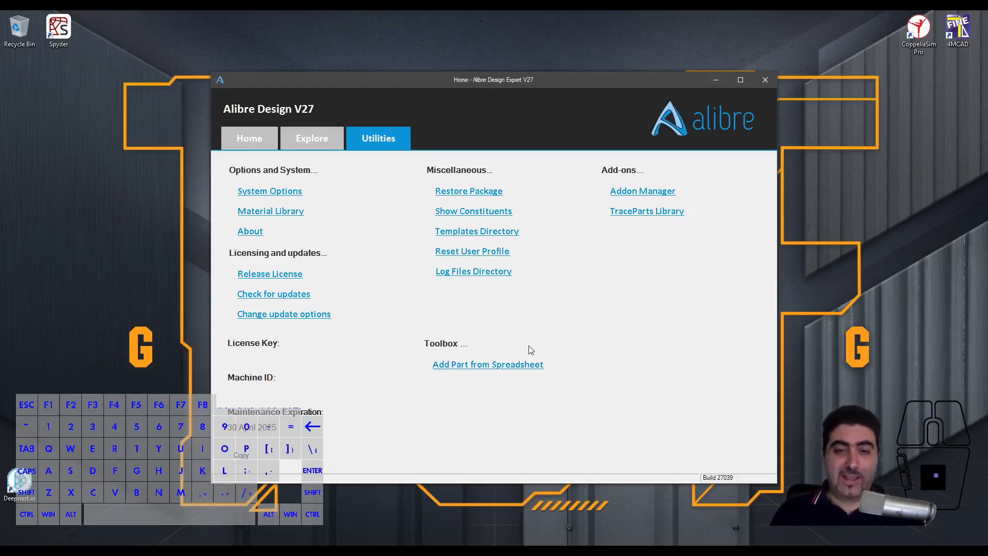
left_click(503, 367)
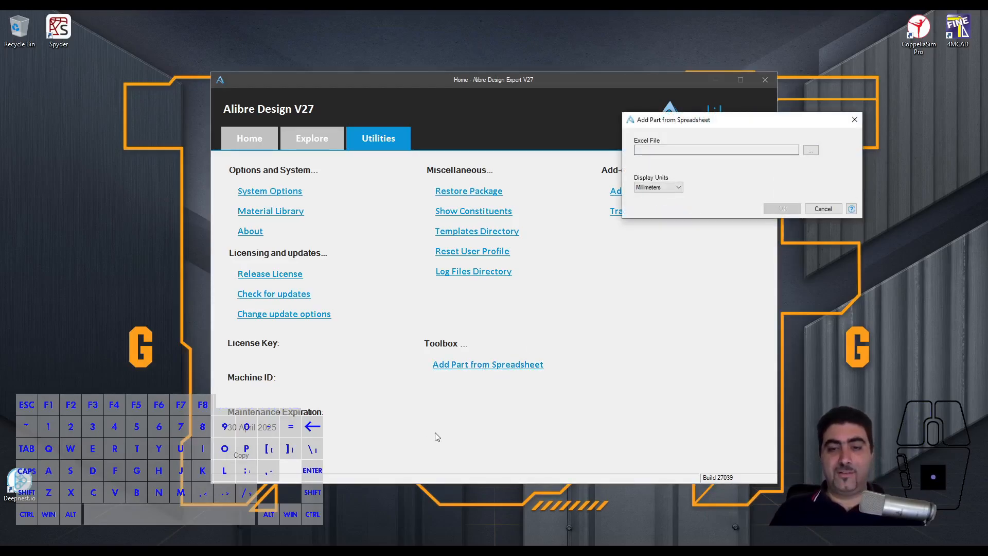
left_click(810, 150)
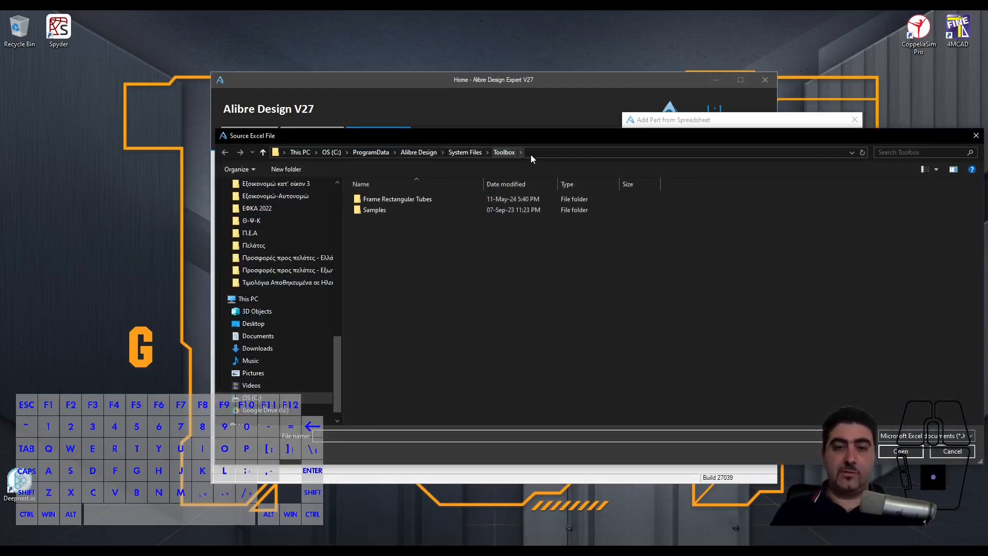
double_click(397, 199)
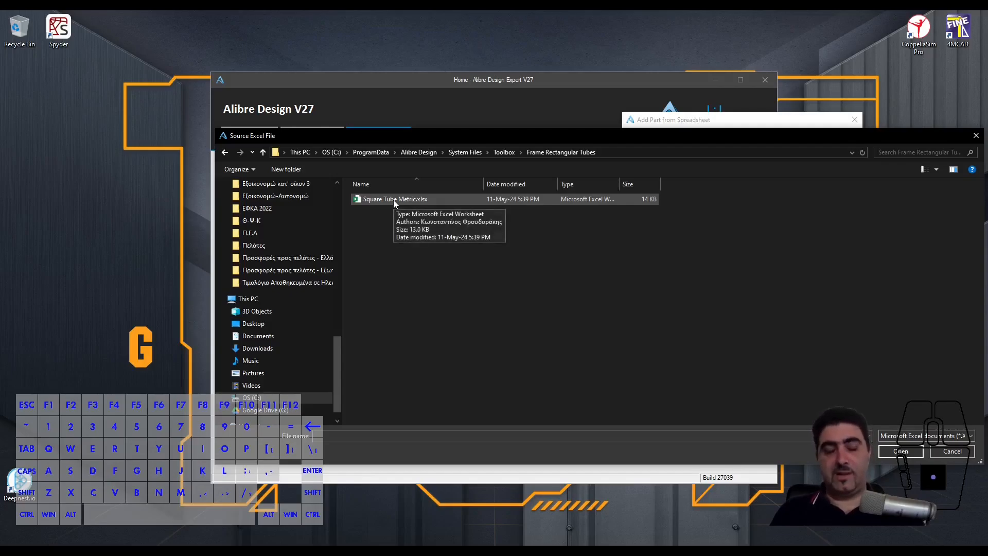
left_click(393, 200)
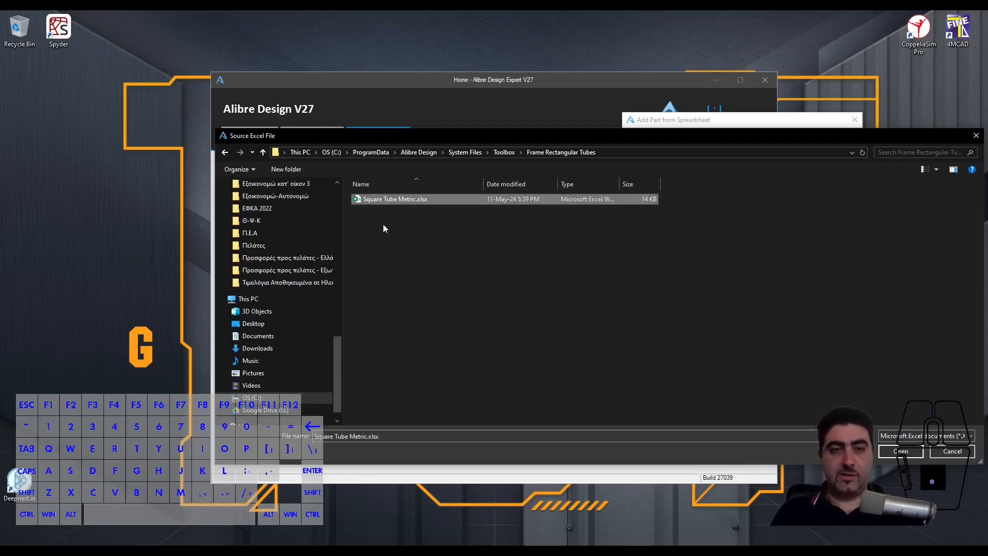
left_click(901, 451)
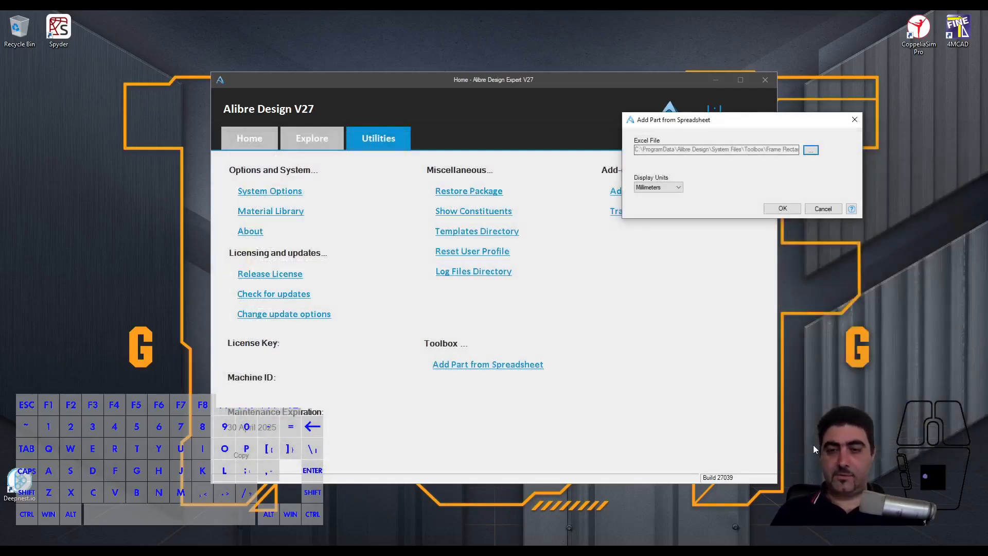
- Use millimeters as the part's display units and accept the spreadsheet settings
left_click(662, 191)
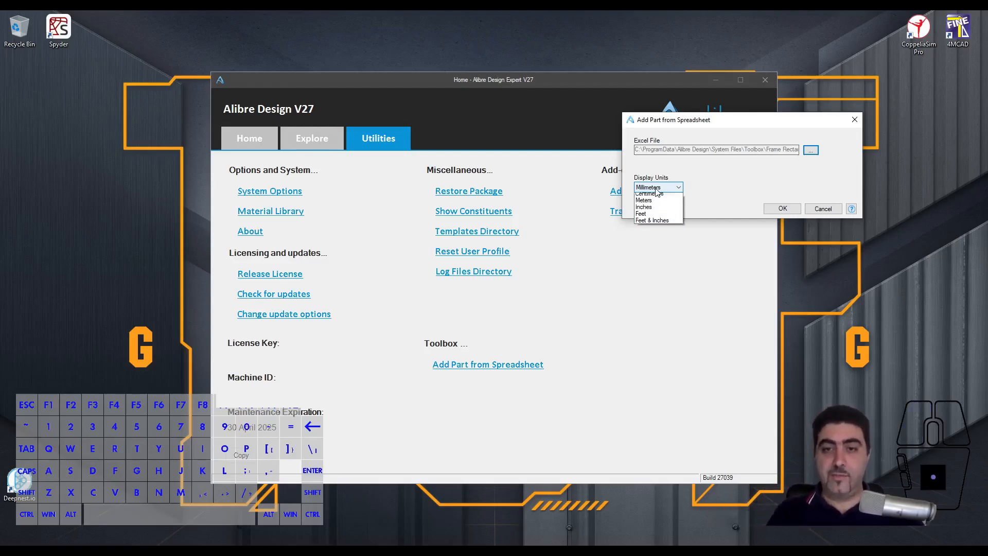
left_click(656, 190)
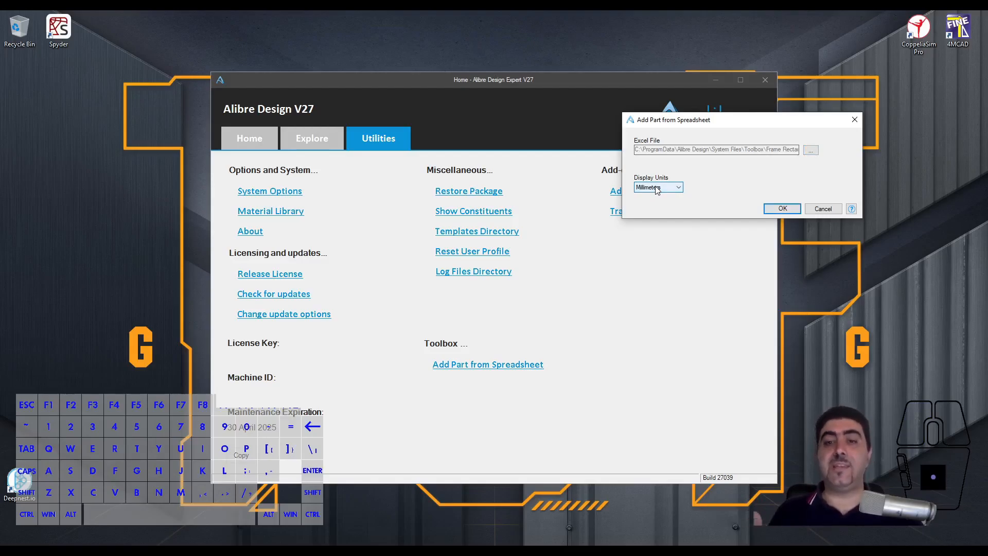
left_click(782, 208)
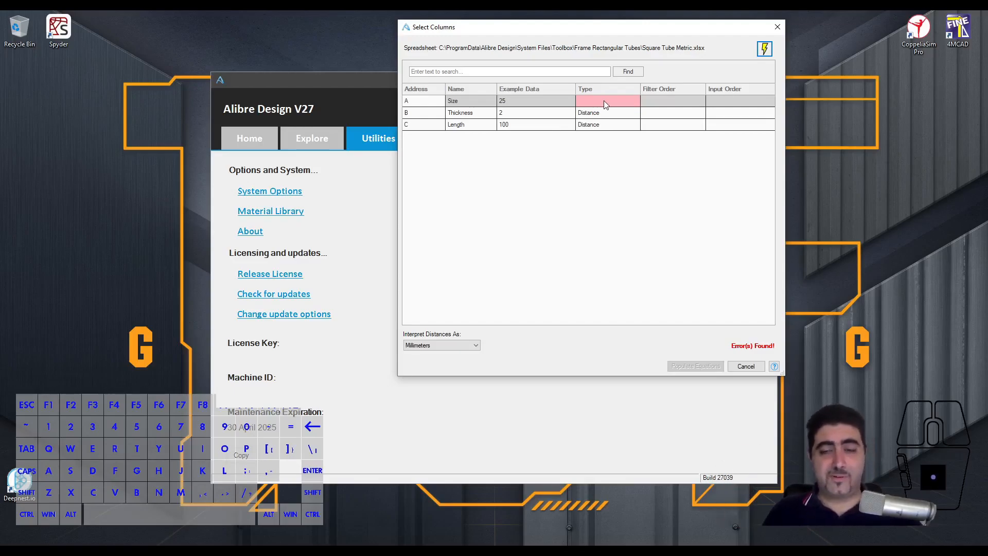
- Check the Thickness and Length column types and set the Size column's type to Distance
left_click(463, 114)
left_click(466, 126)
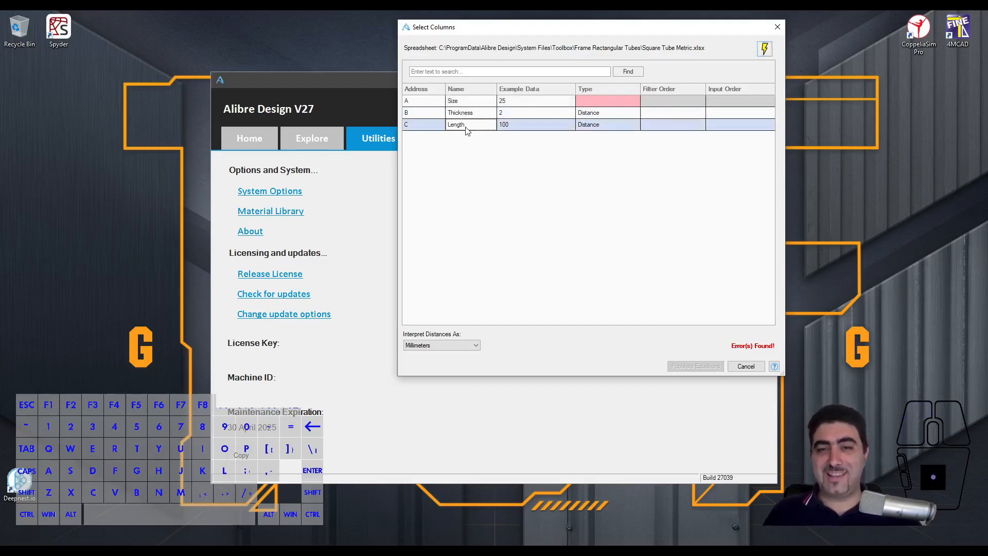
left_click(603, 114)
left_click(605, 124)
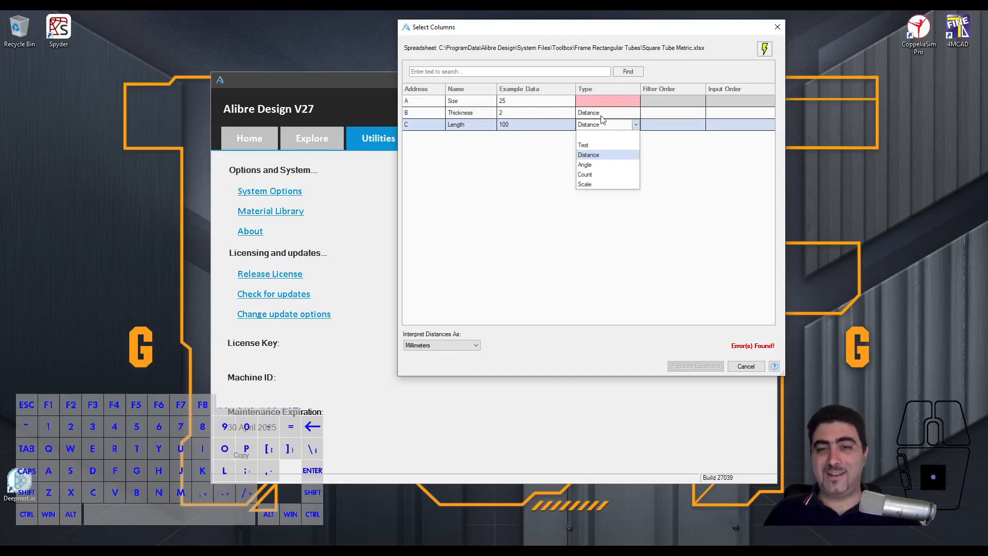
left_click(601, 116)
left_click(600, 101)
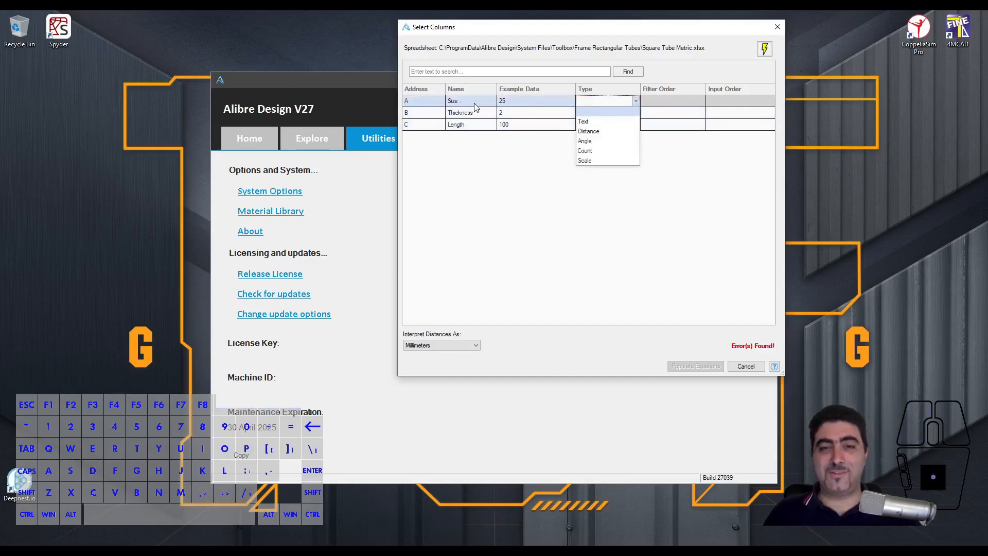
left_click(612, 132)
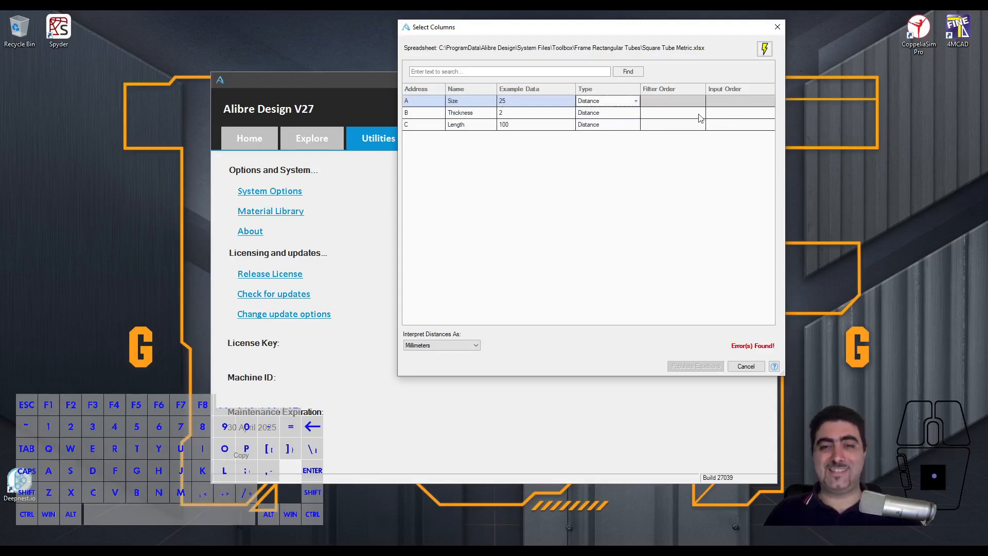
- Set the filter order to 1 for the Size column and 2 for the Thickness column
left_click(686, 102)
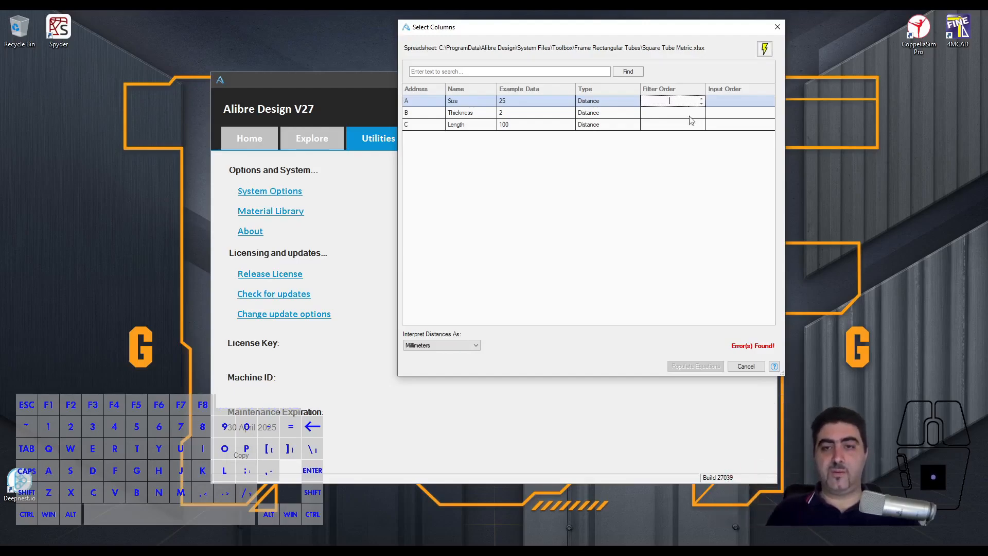
type("1")
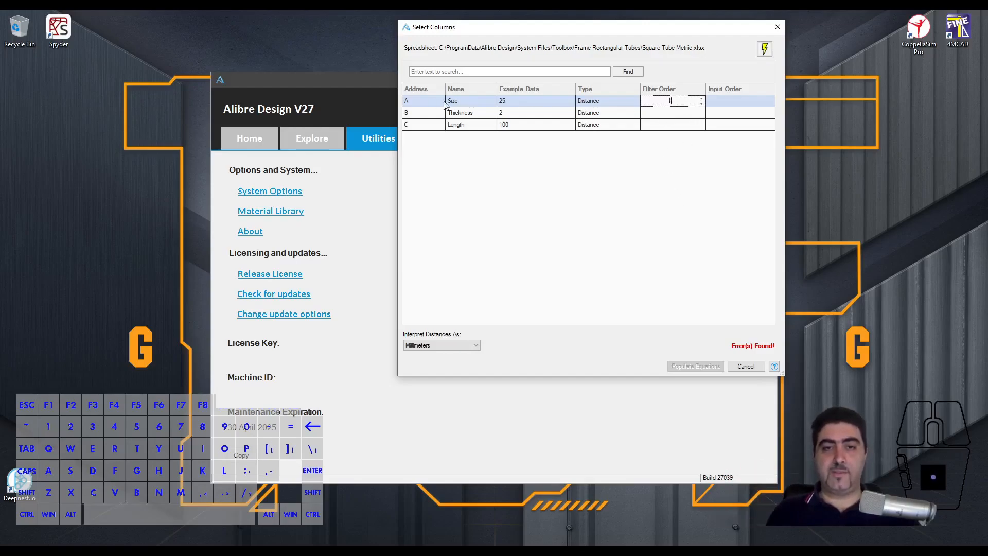
left_click(662, 112)
type("2")
- Try an input order of 3 for the Length column and check the reported column errors
left_click(735, 125)
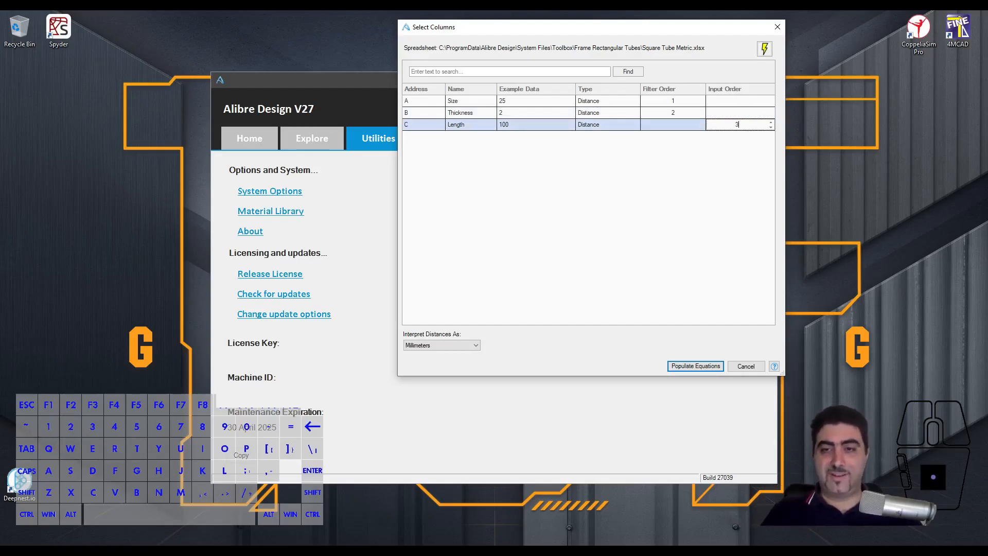
left_click(722, 113)
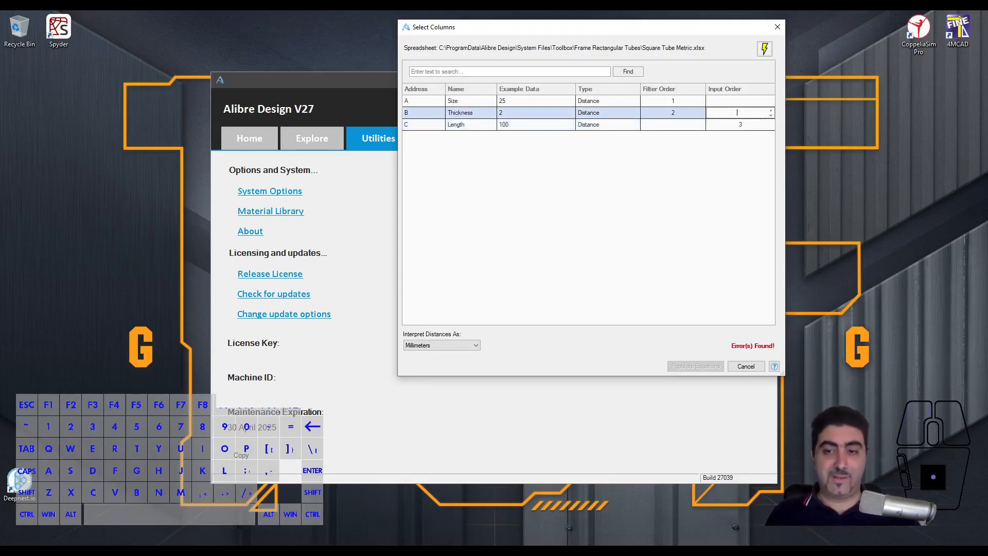
mouse_move(757, 350)
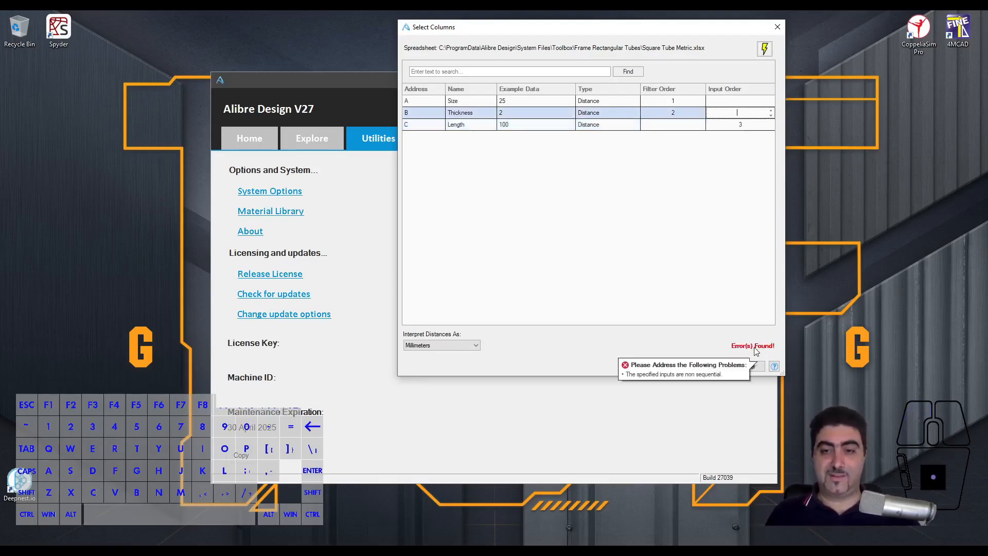
- Set the Length column's input order to 1
left_click(736, 124)
type("1")
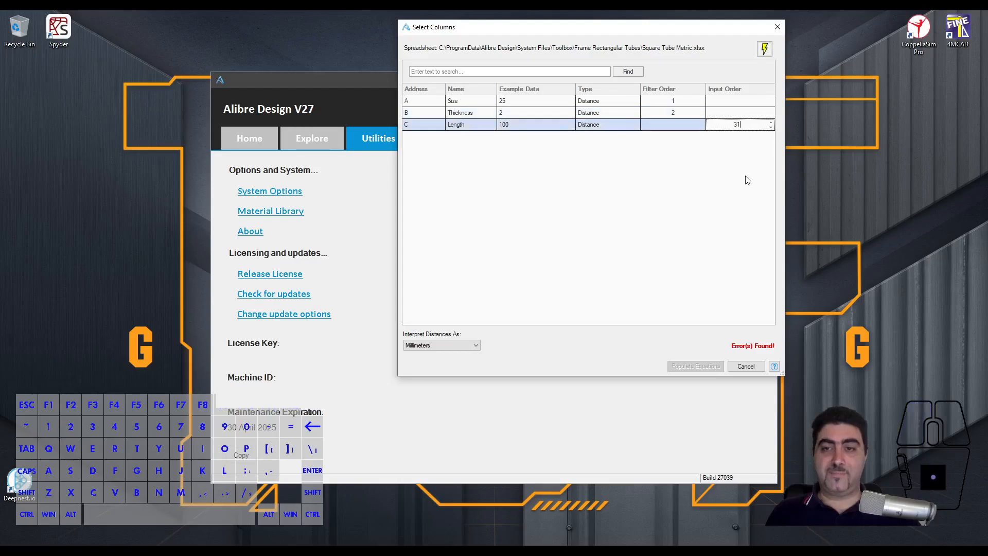
key("BackSpace")
key("BackSpace")
type("1")
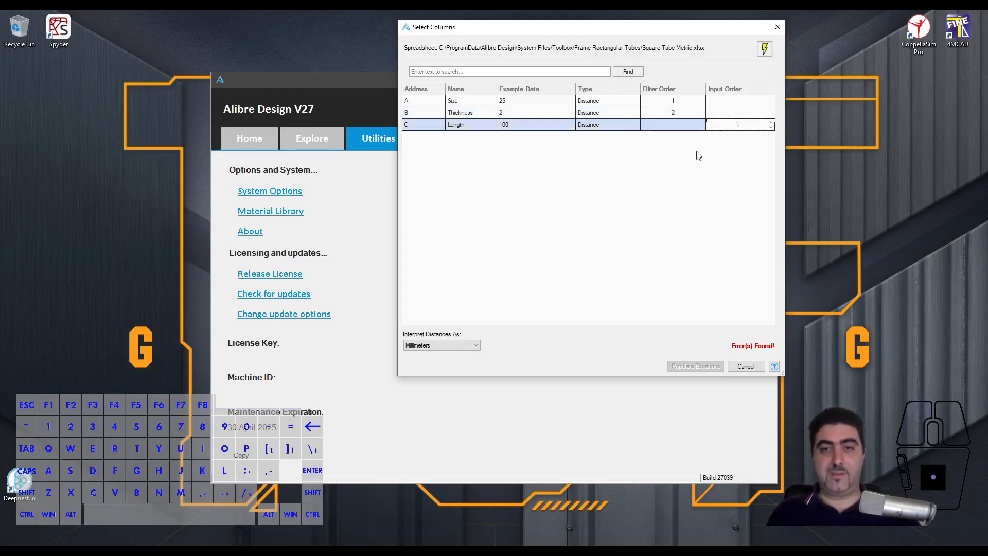
left_click(687, 114)
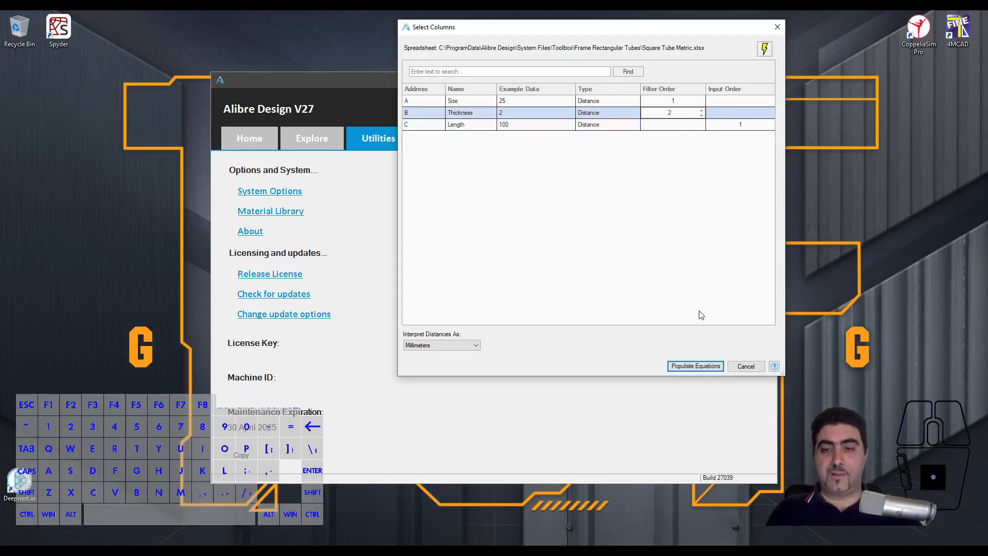
- Populate the new part's equations from the selected columns and open its Equation Editor
left_click(682, 366)
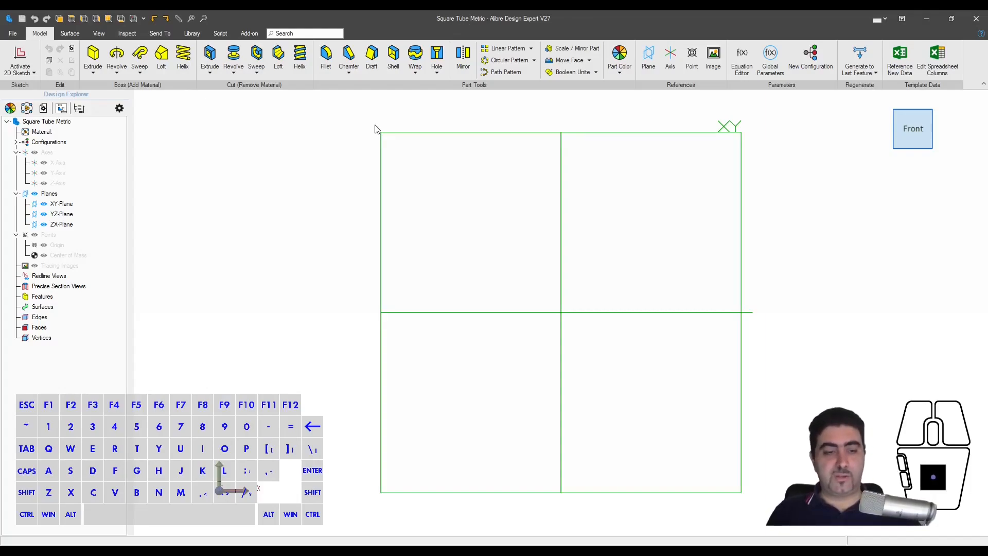
key("ctrl")
key("ctrl+e")
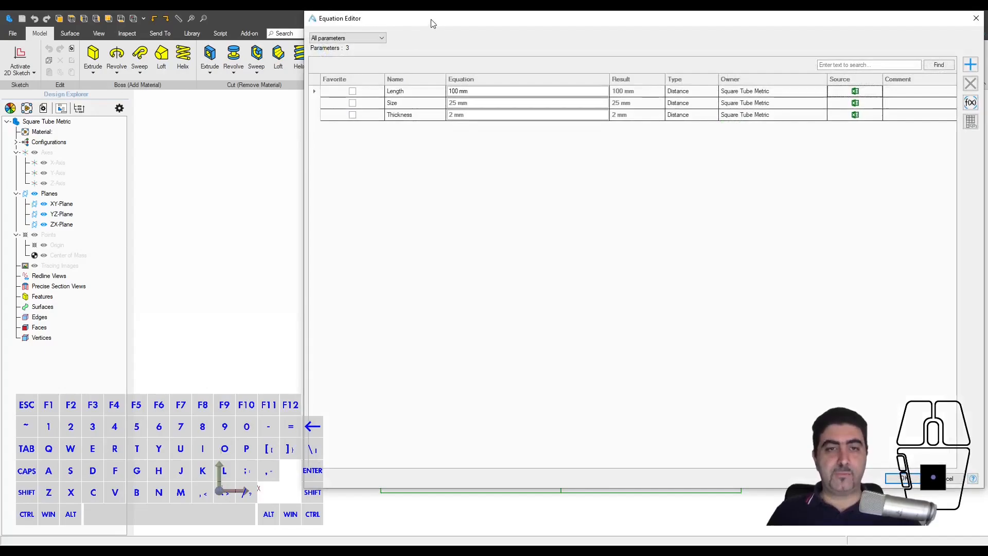
- Close the Equation Editor and start a 2D sketch on the ZX-Plane
left_click_drag(432, 21, 441, 54)
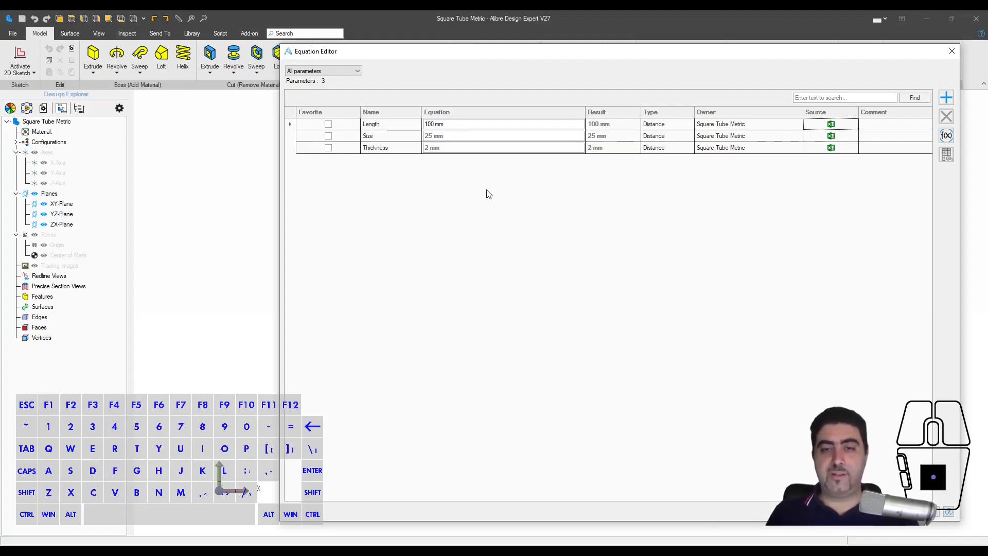
left_click(919, 511)
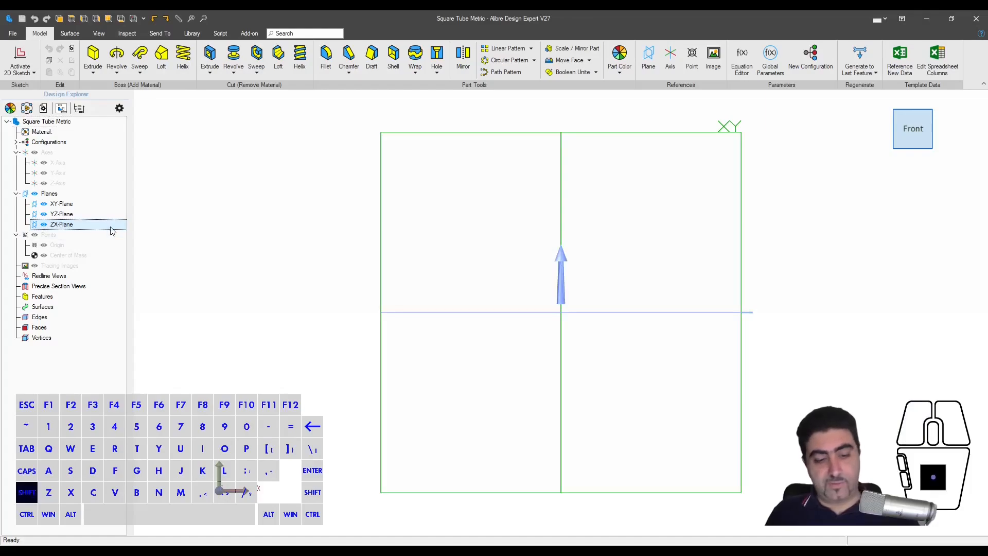
key("shift+r")
key("Escape")
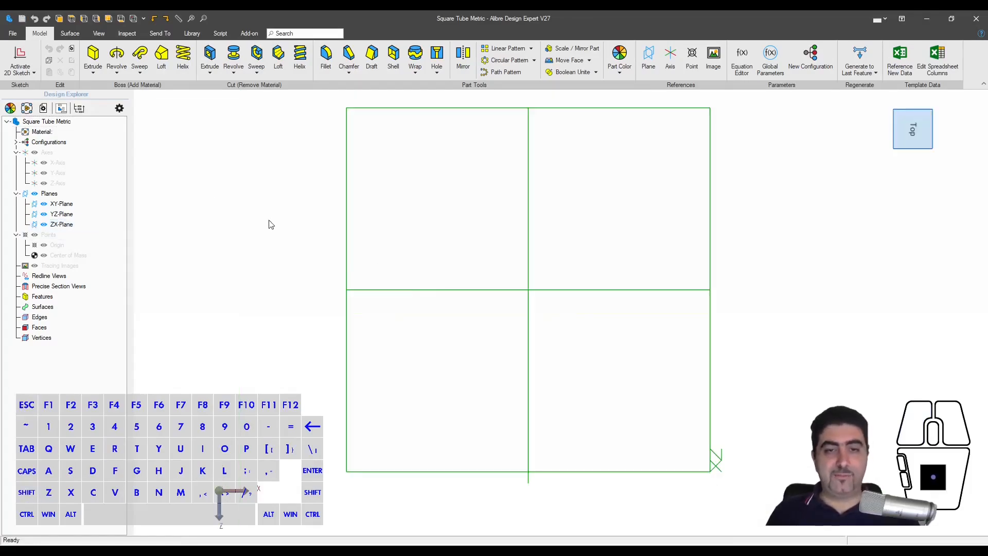
left_click(117, 225)
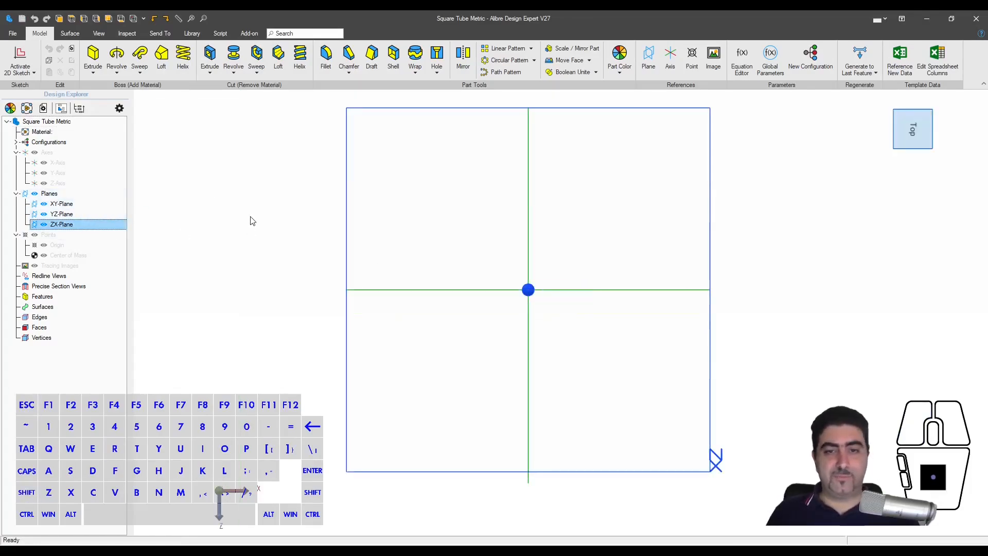
left_click(25, 59)
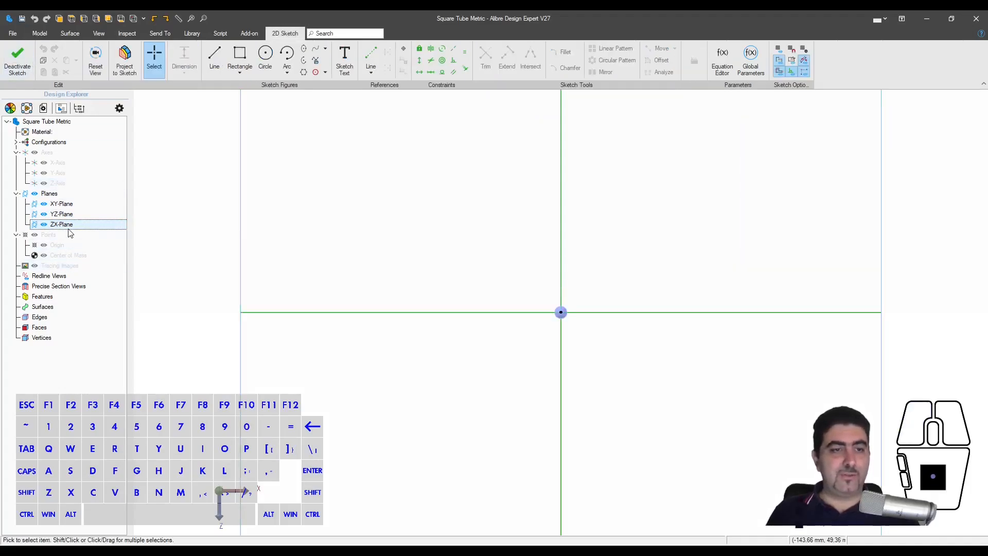
- Sketch a rectangle by center about 46 mm wide, centred on the origin
left_click(241, 74)
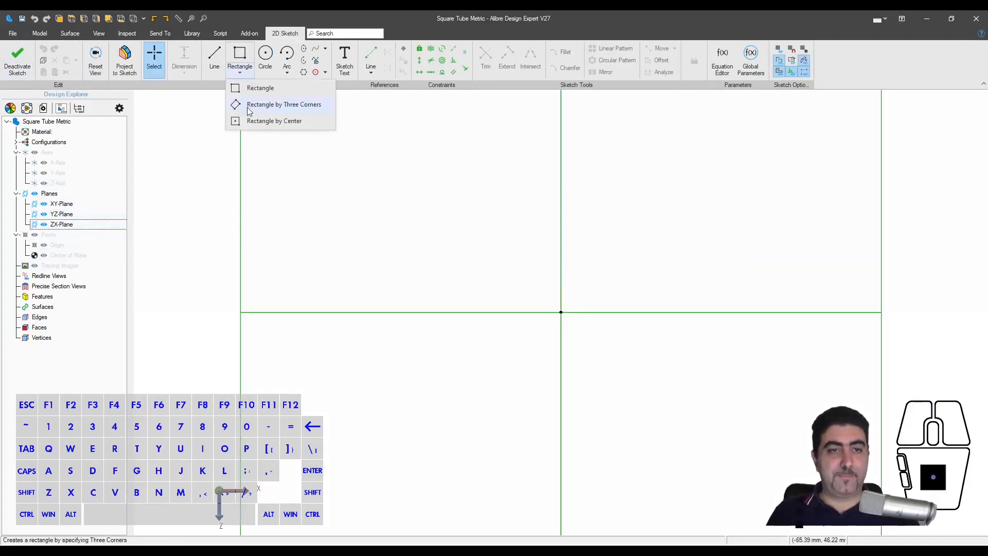
left_click(249, 125)
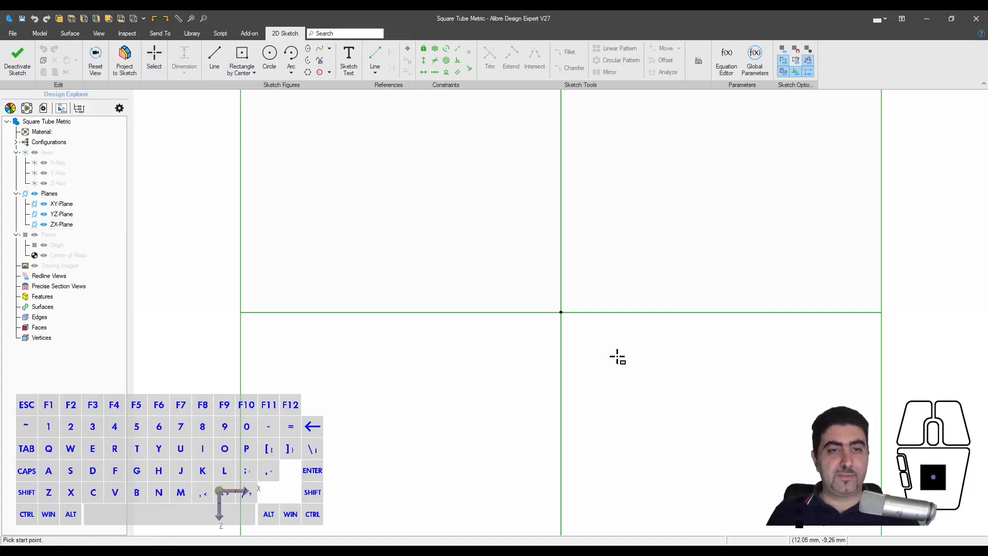
left_click(561, 312)
left_click(671, 414)
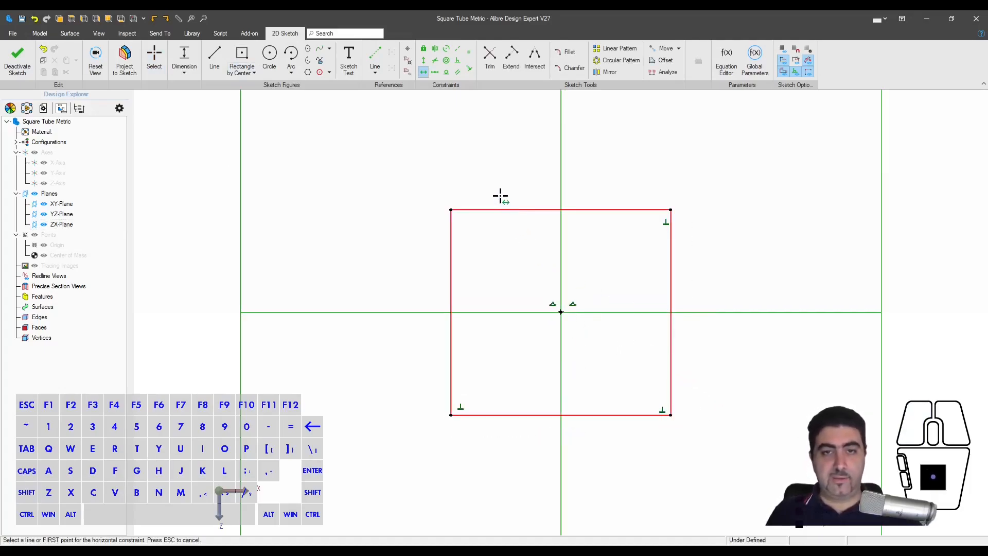
- Constrain the rectangle's upper edge as horizontal and dimension its length with the Size parameter
left_click(423, 72)
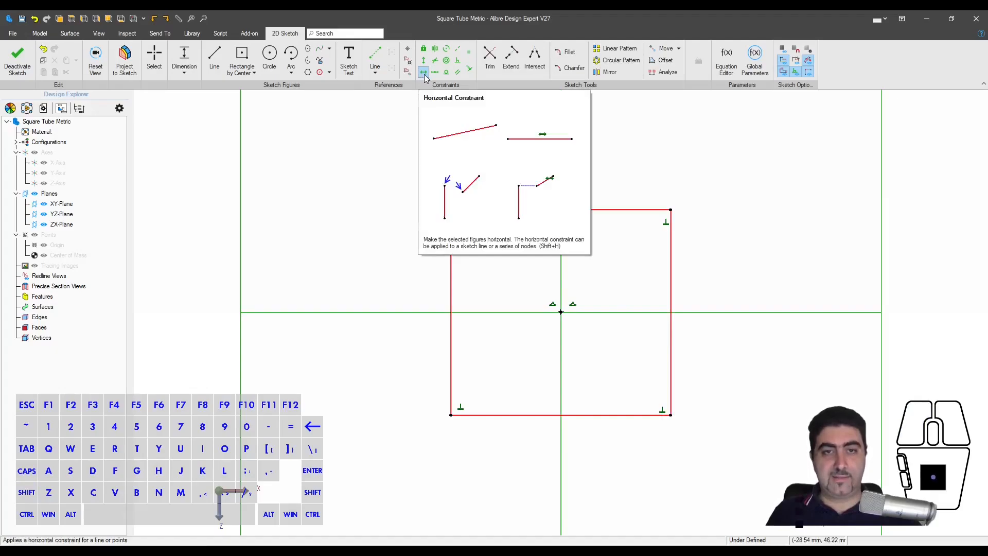
left_click(619, 210)
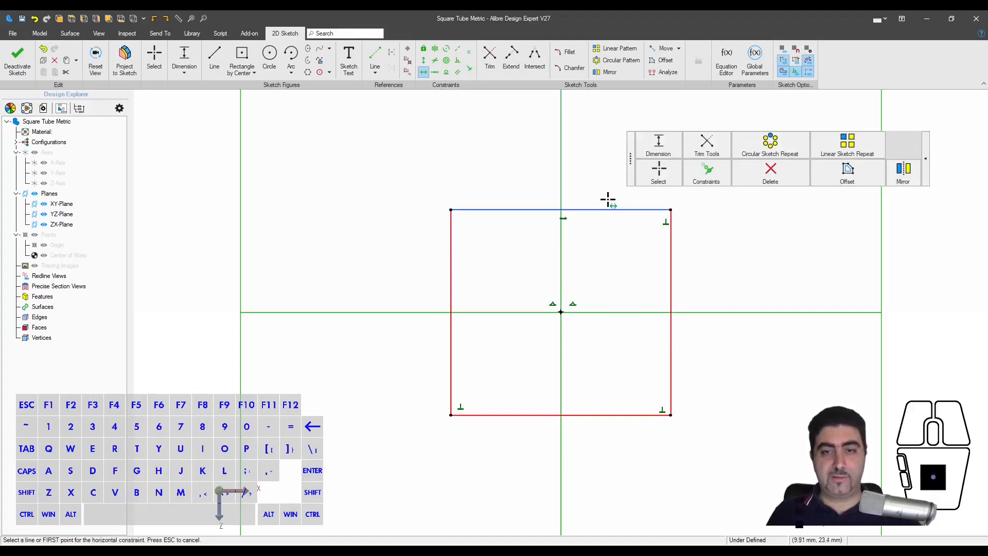
key("d")
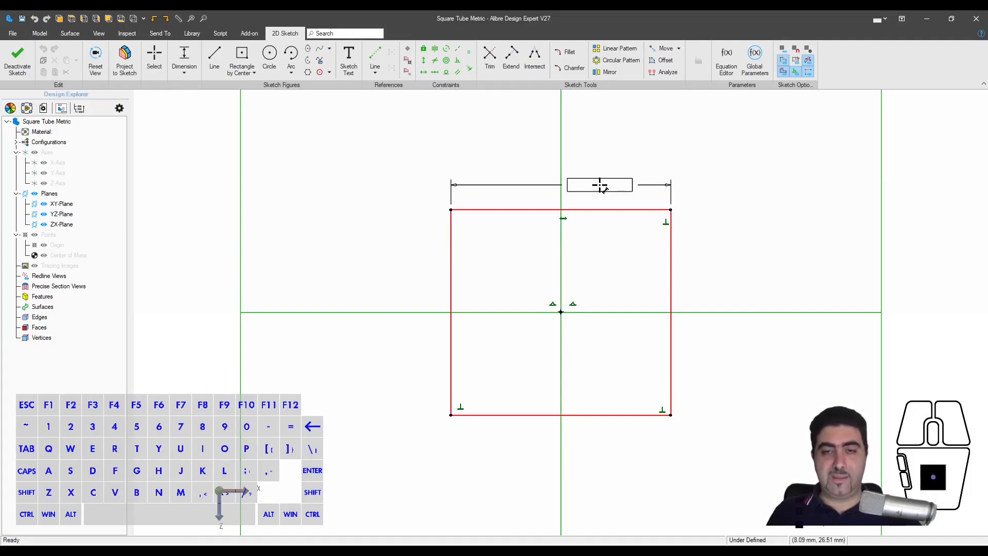
left_click(600, 185)
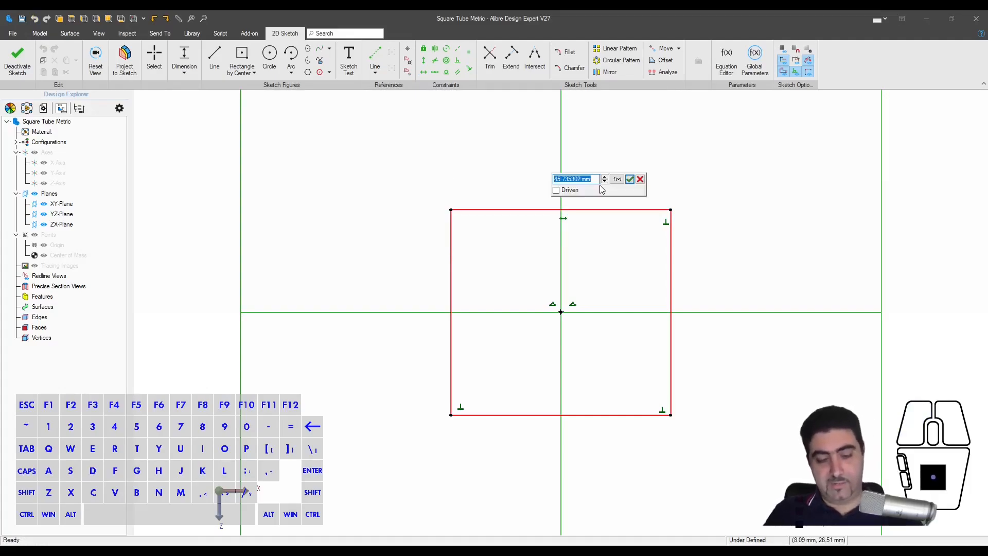
type("Size")
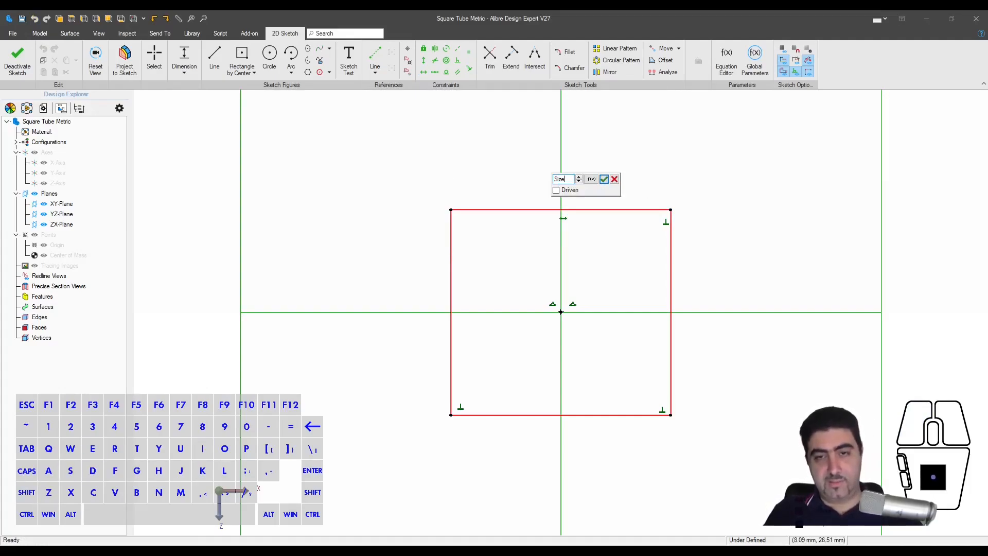
key("Return")
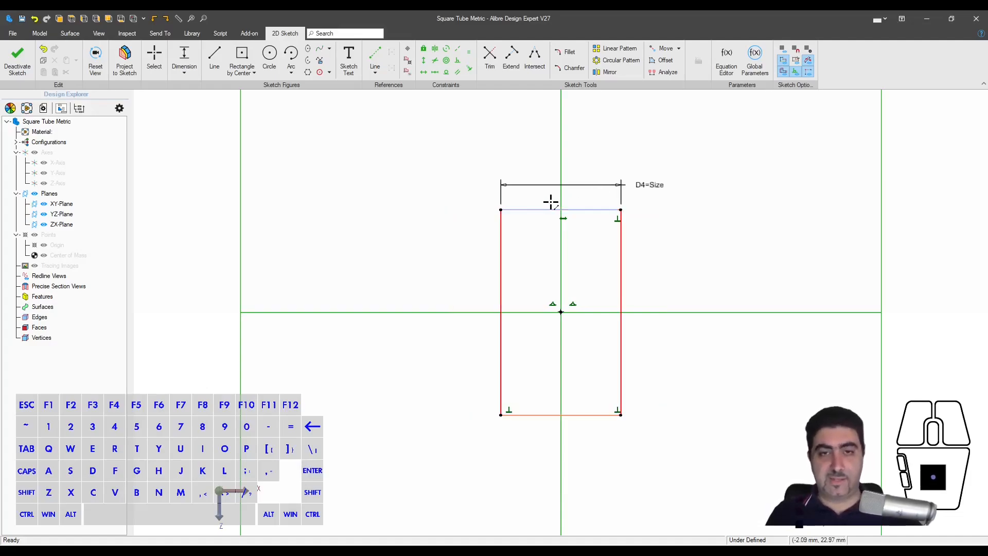
- Make the rectangle's upper and adjacent vertical edges equal, and finish the sketch
left_click(469, 52)
left_click(596, 210)
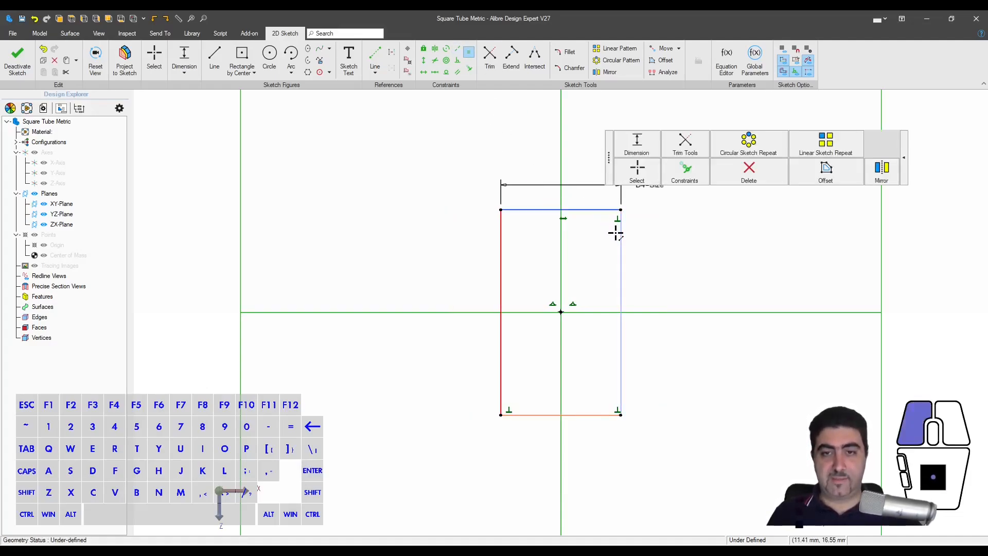
left_click(620, 241)
key("Escape")
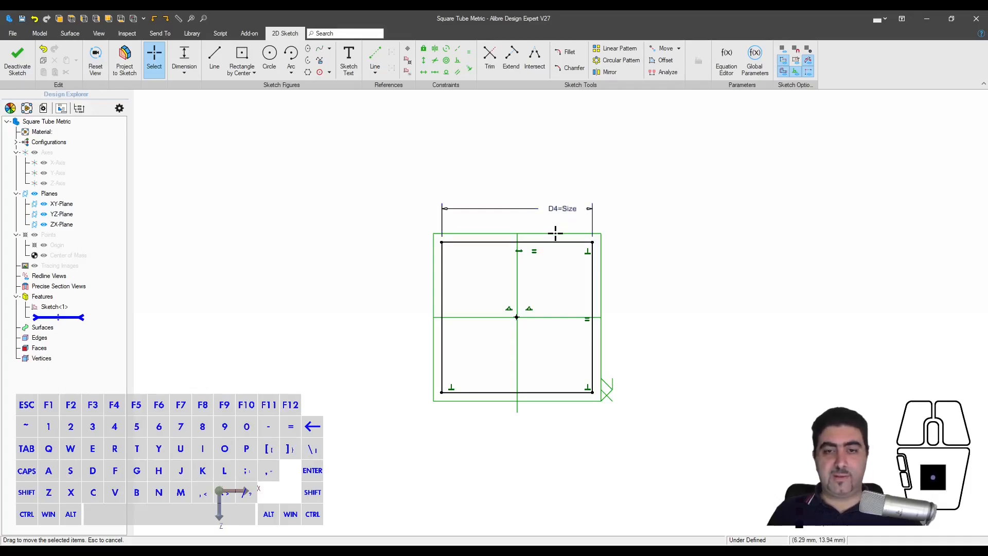
left_click(18, 72)
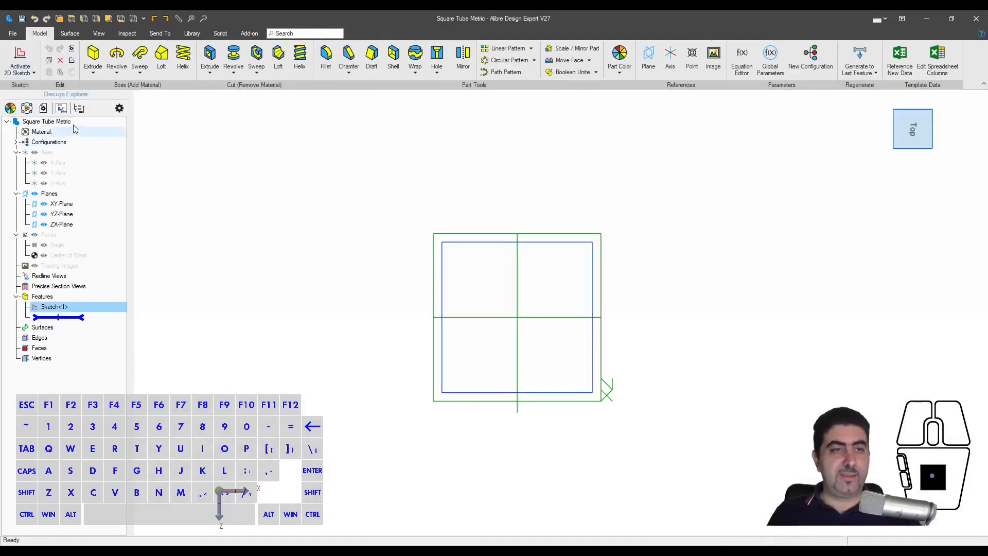
- Extrude the square sketch as a Mid Plane boss with its depth set to the Length parameter
left_click(93, 57)
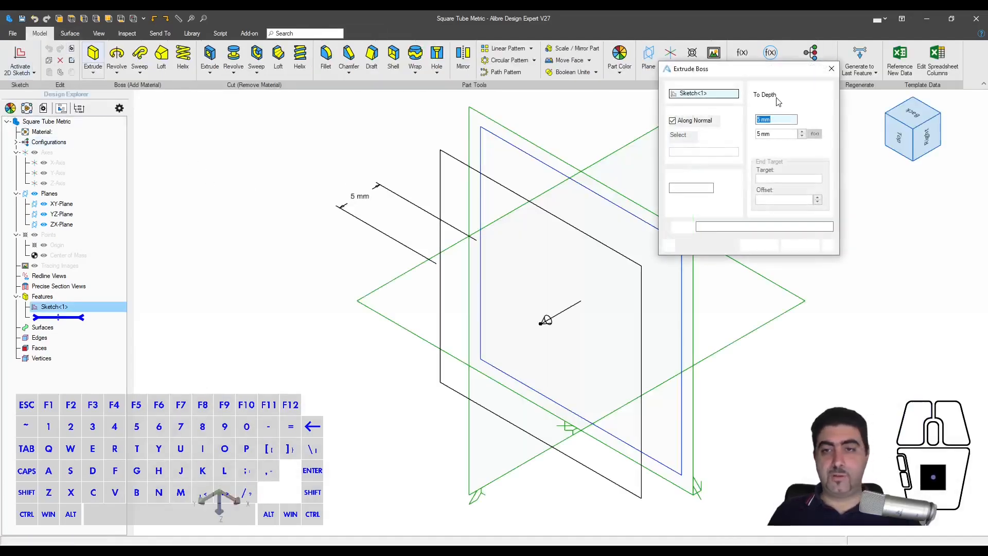
left_click(778, 95)
left_click(778, 110)
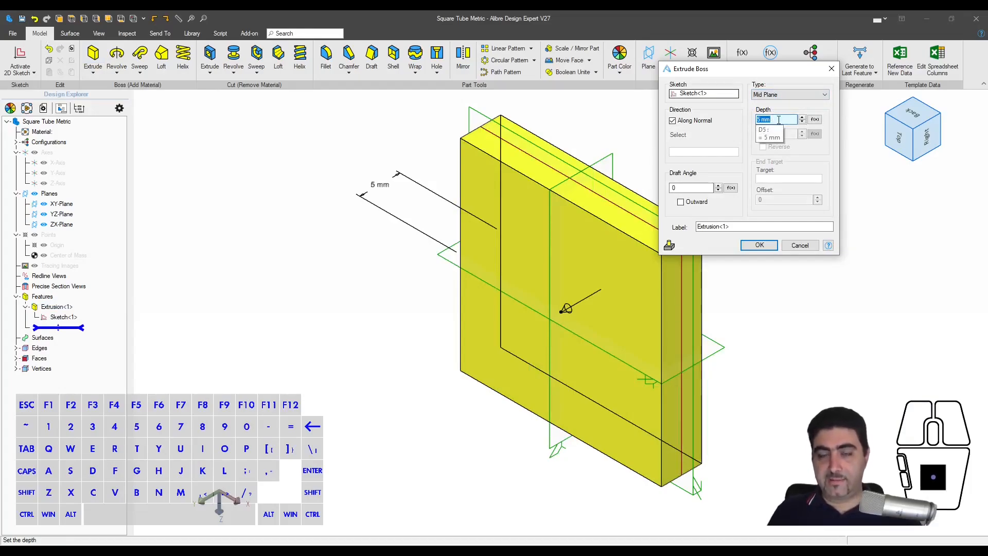
left_click(813, 120)
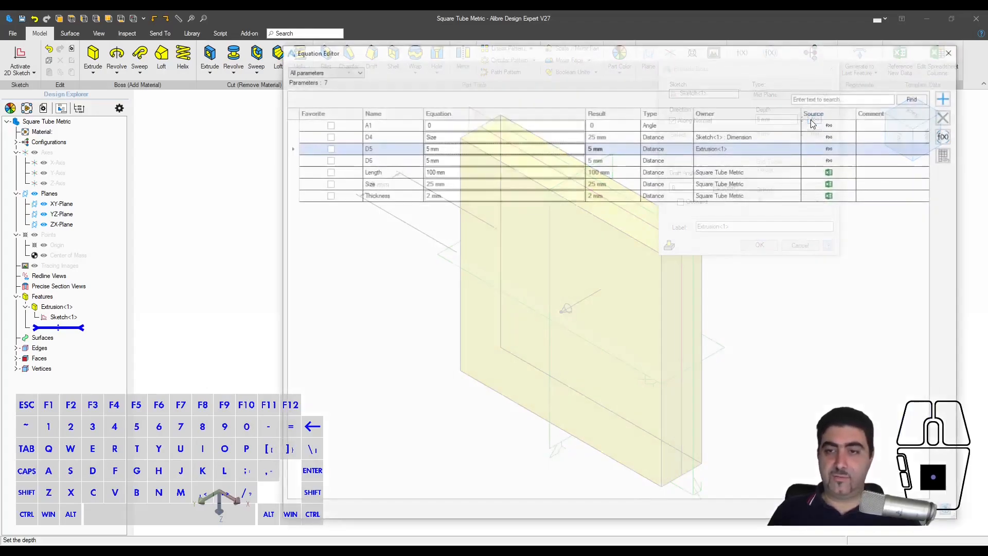
left_click(378, 173)
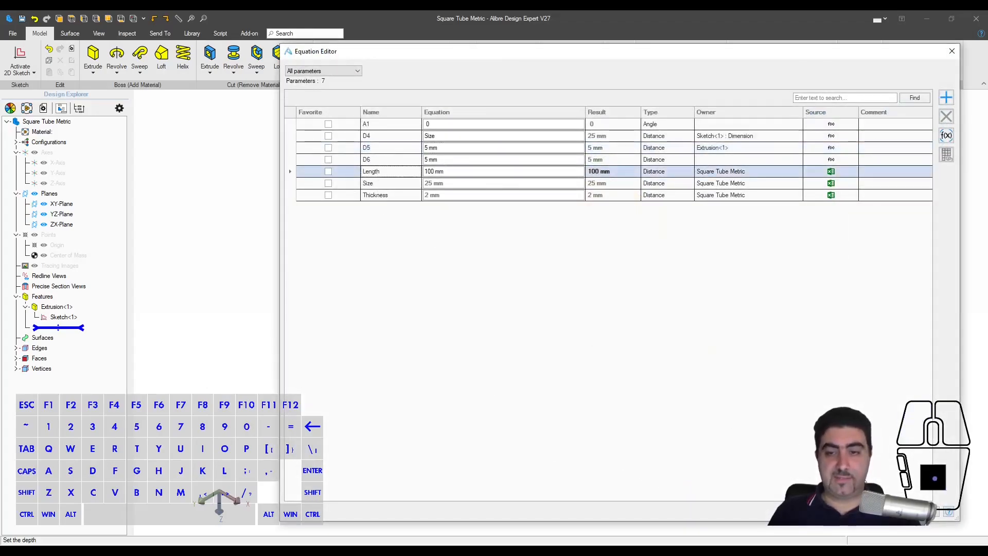
left_click(828, 511)
scroll(470, 240, "down", 3)
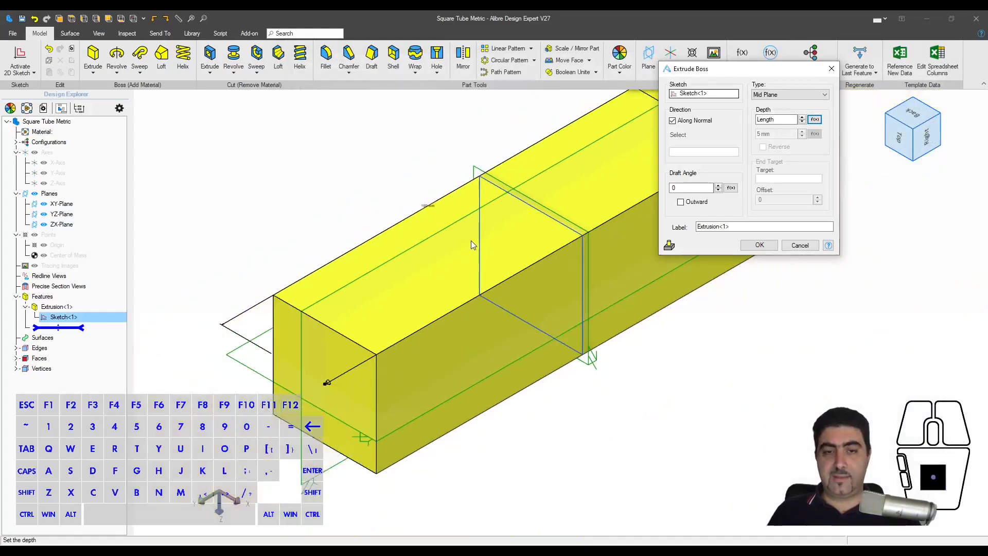
scroll(472, 241, "down", 2)
left_click(758, 245)
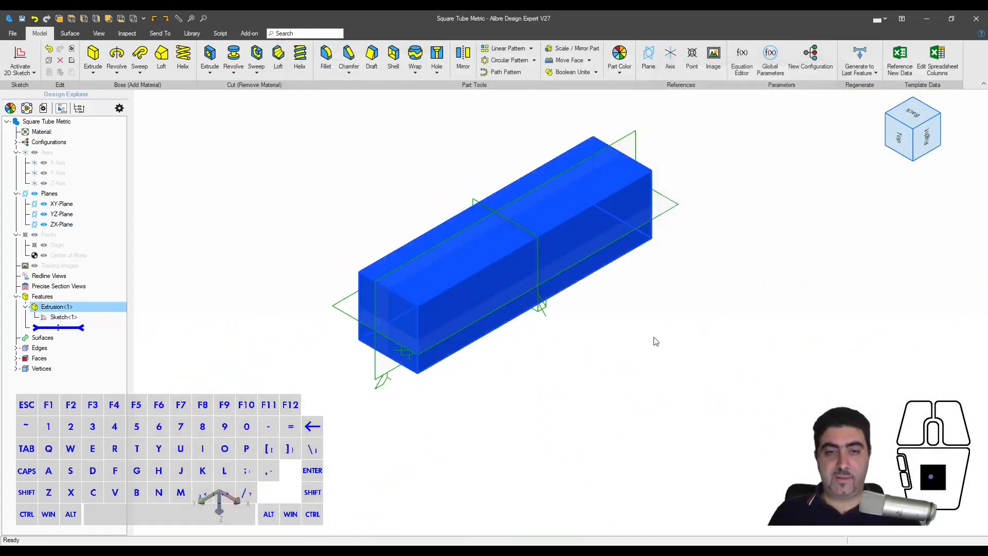
- Set up a constant-radius edge fillet with its radius linked to the Thickness parameter as Thickness*2
scroll(397, 182, "up", 1)
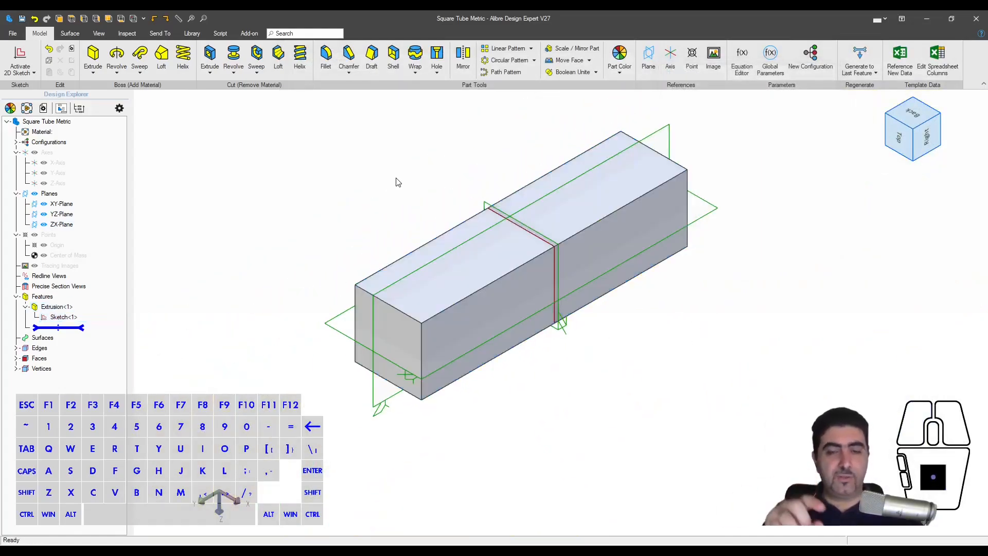
left_click(326, 58)
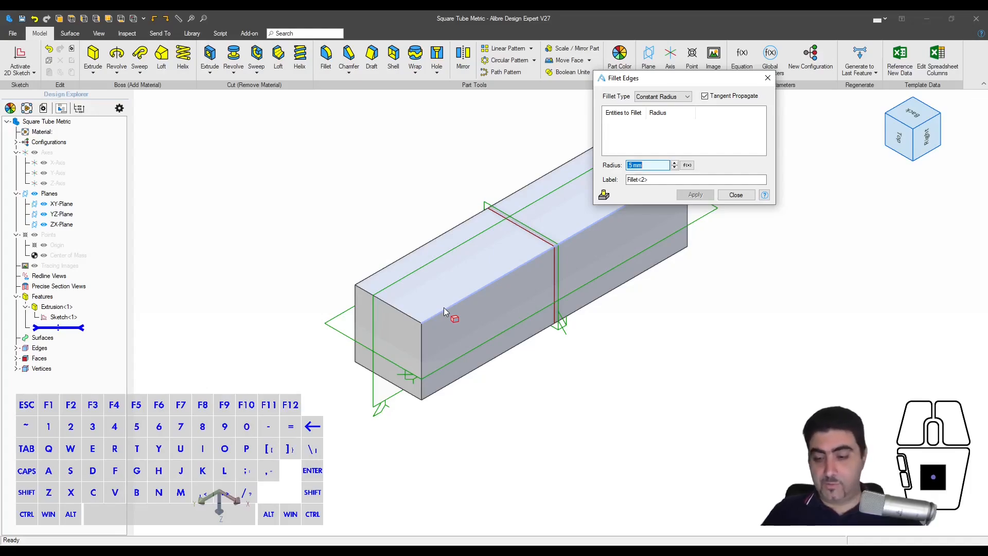
type("2*Thick")
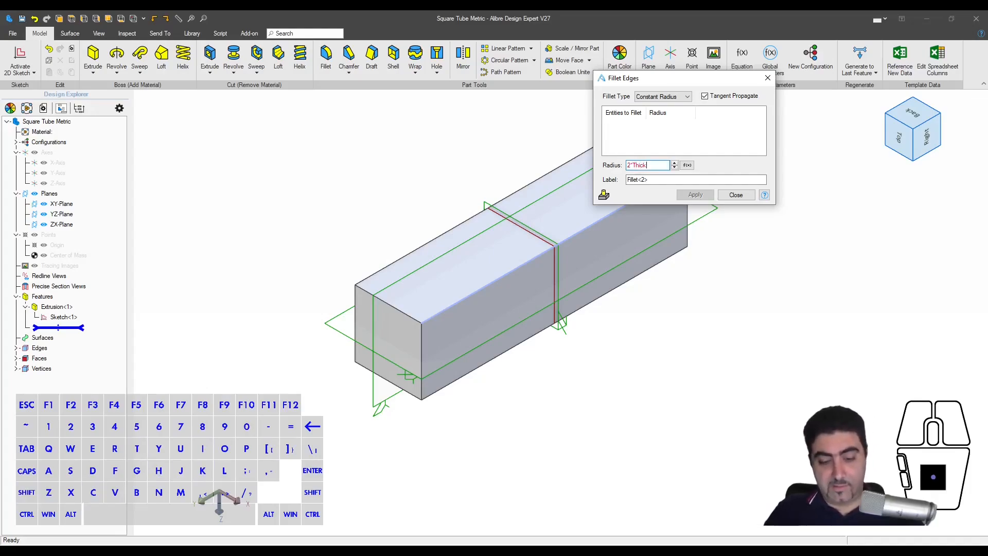
key("BackSpace")
key("BackSpace")
key("BackSpace")
key("BackSpace")
key("BackSpace")
key("BackSpace")
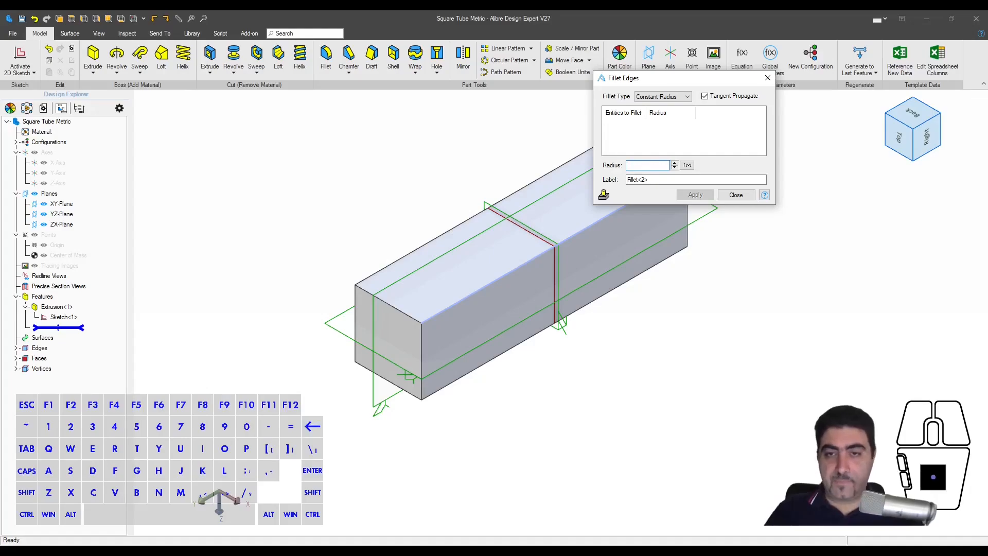
left_click(686, 165)
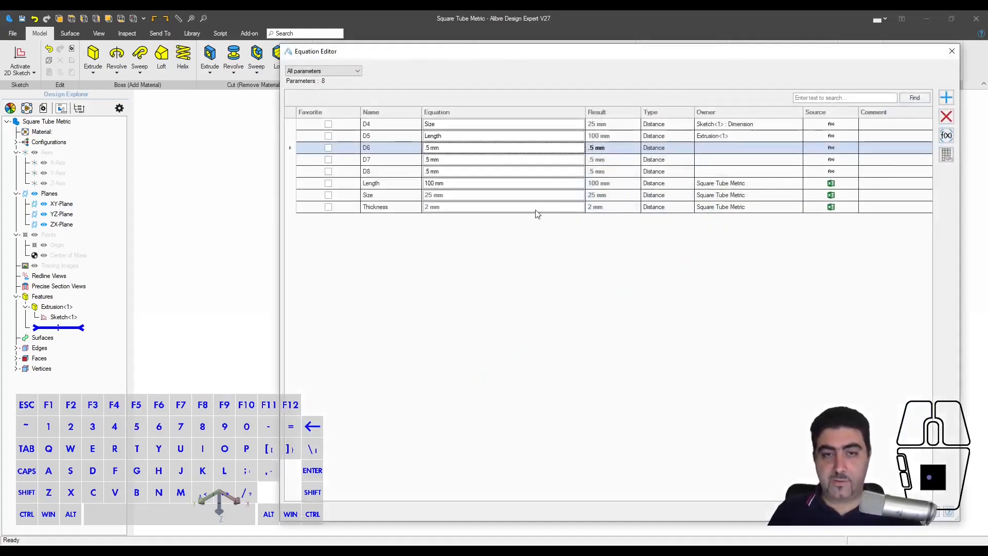
left_click(389, 208)
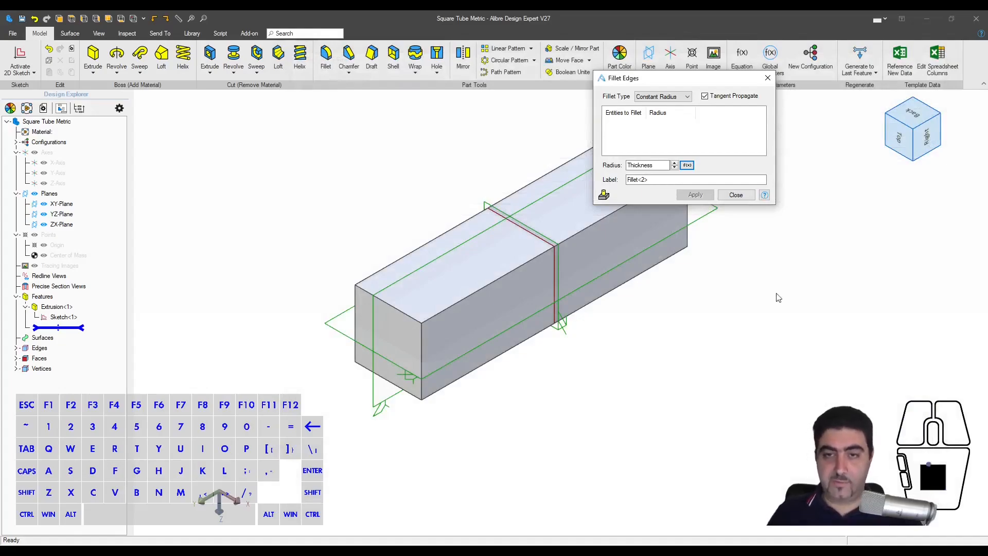
left_click(661, 164)
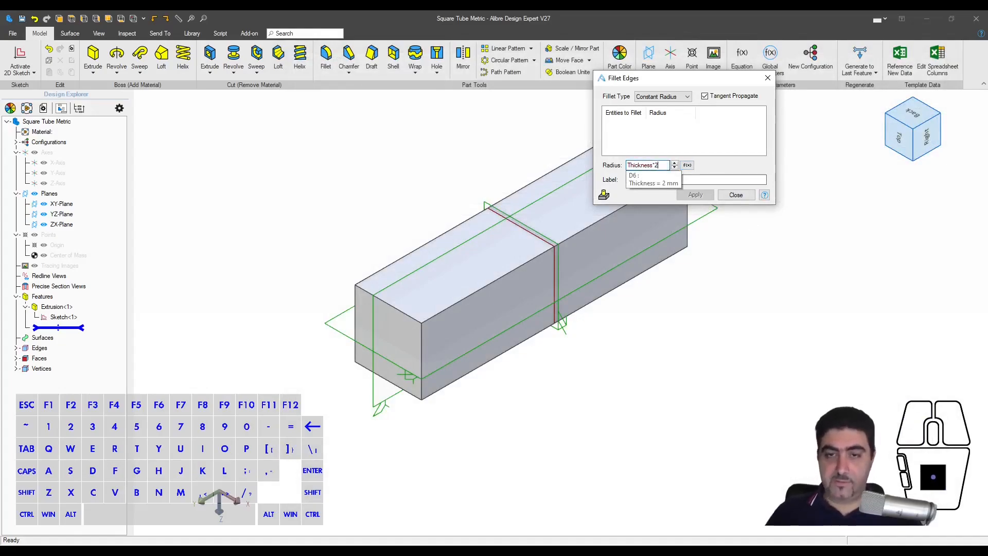
- Apply the fillet to the four lengthwise edges of the extruded block
left_click(620, 140)
left_click(438, 236)
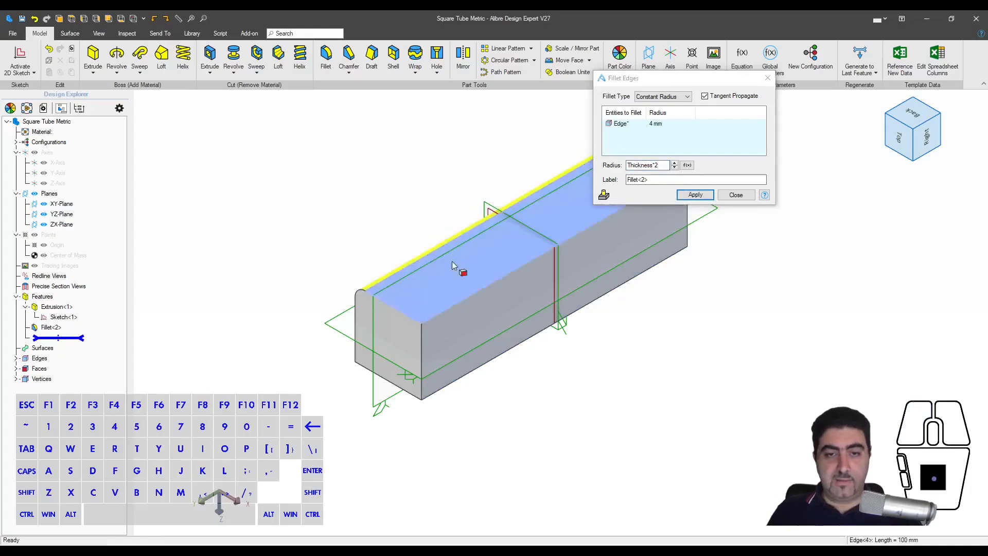
left_click(465, 298)
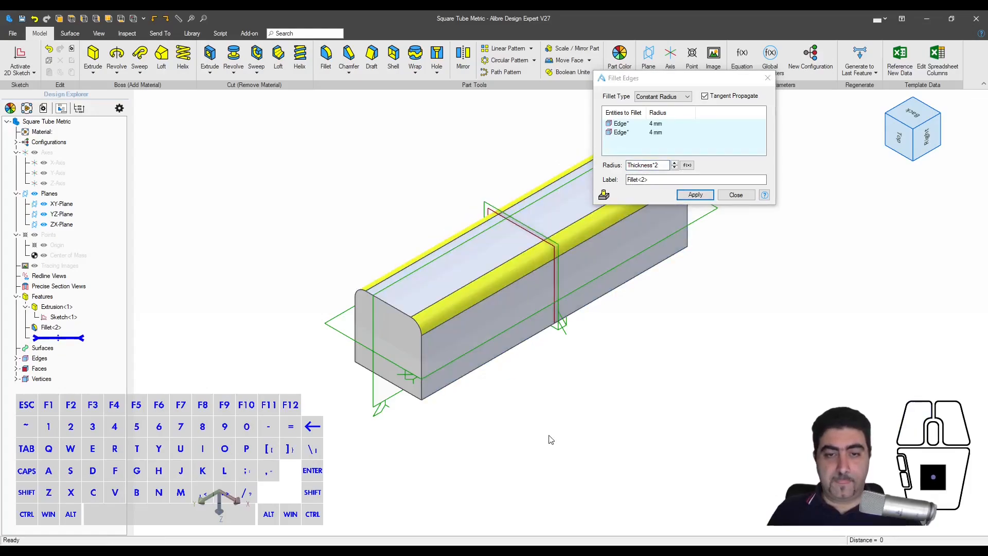
left_click(484, 365)
left_click(386, 341)
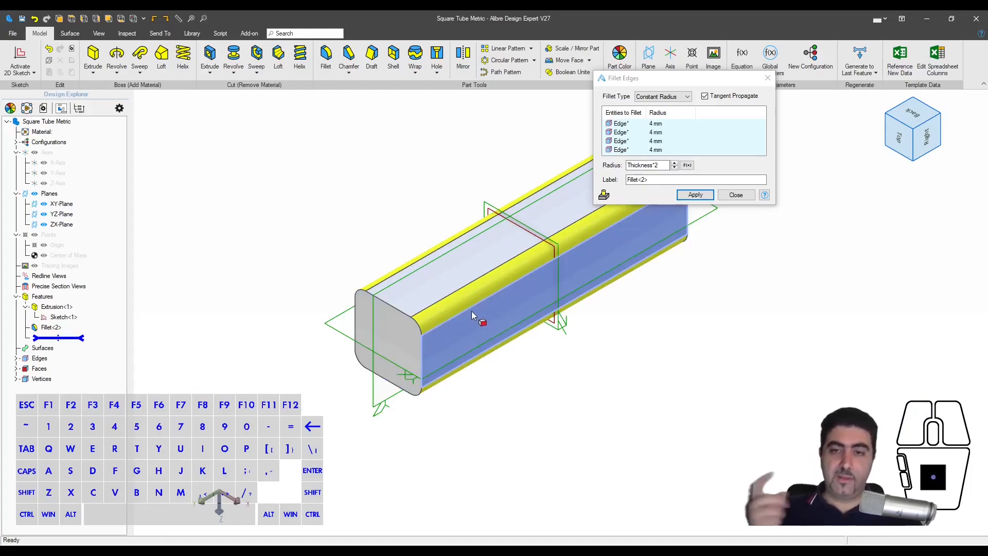
left_click(695, 194)
key("Return")
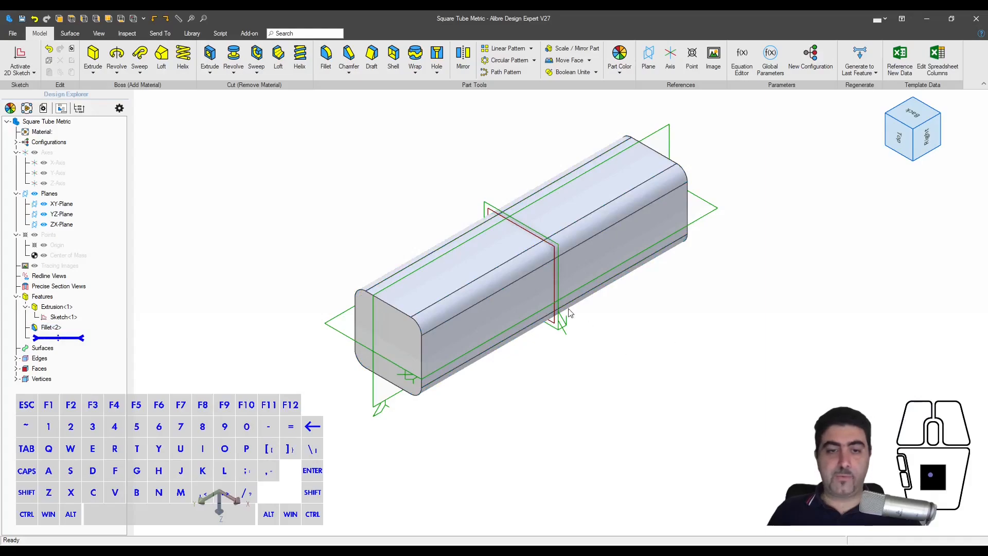
- Shell the rounded block with both end faces removed and the standard thickness set to the Thickness parameter
left_click(393, 57)
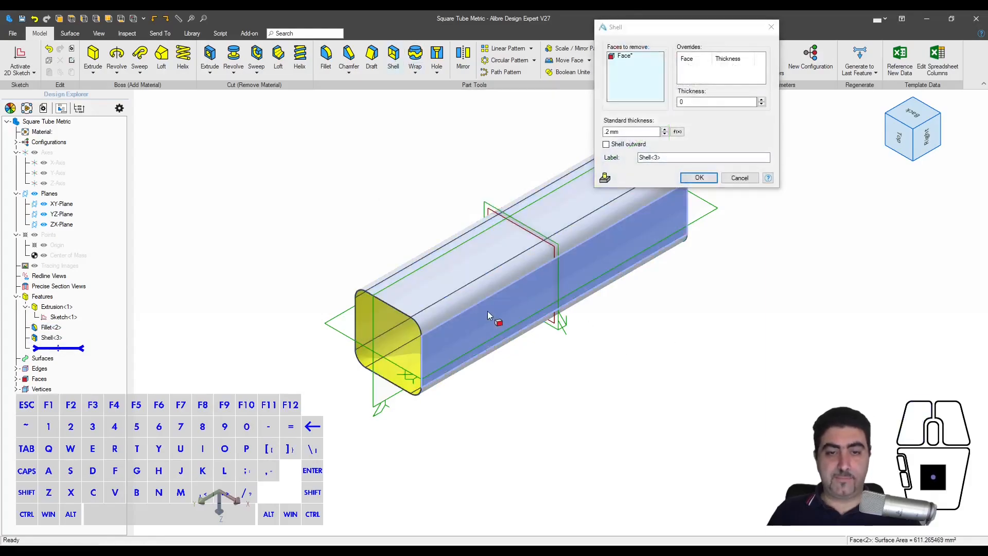
middle_click_drag(488, 316, 515, 267)
left_click(571, 207)
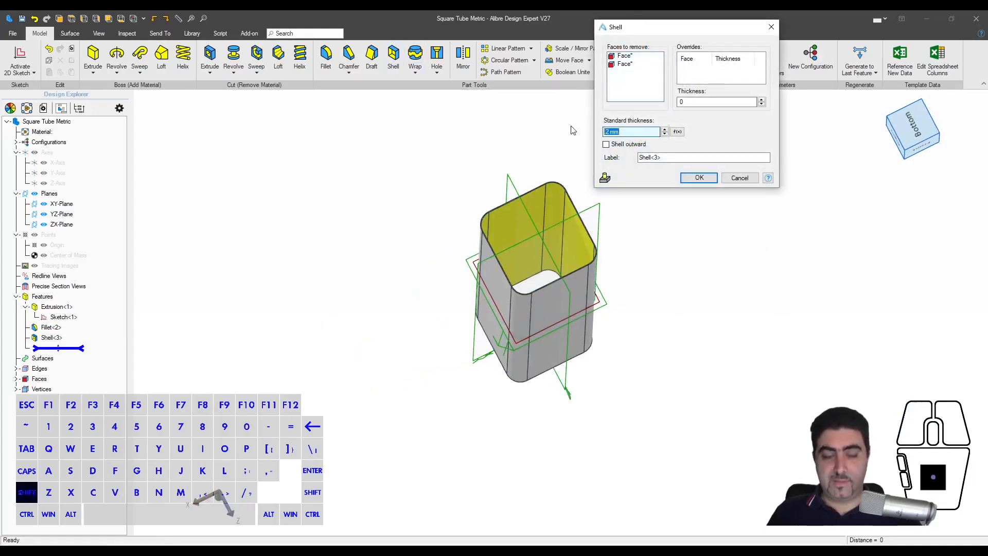
type("TT")
key("BackSpace")
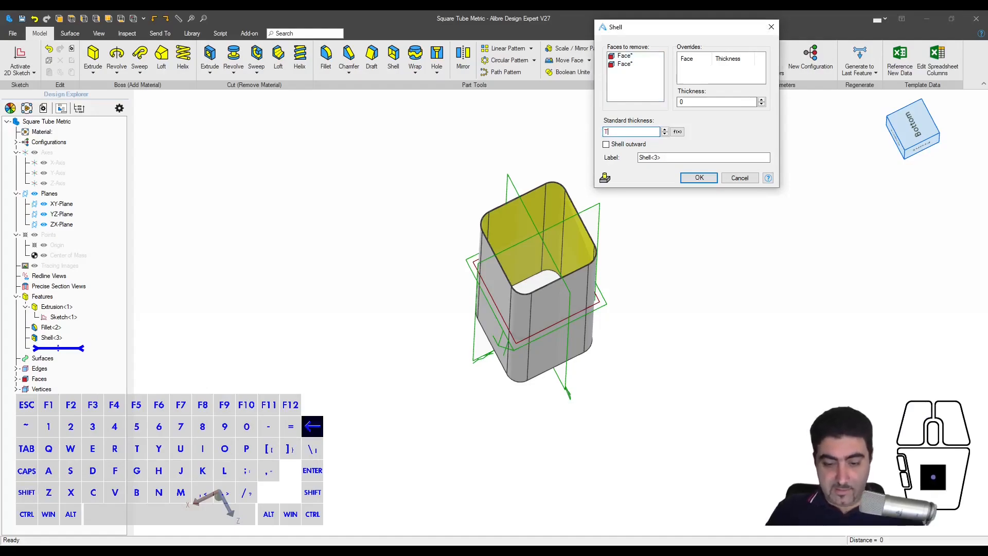
type("hickness")
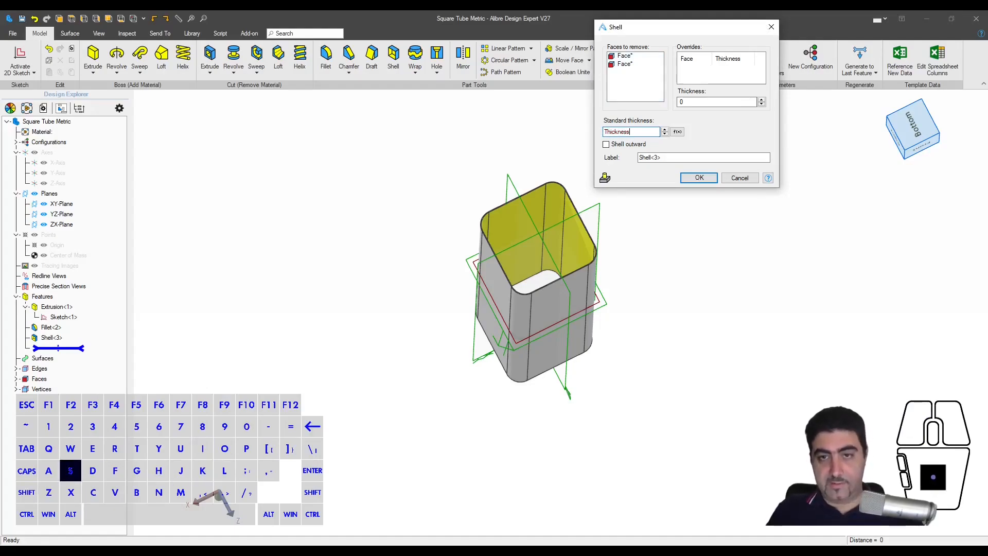
left_click(698, 177)
middle_click_drag(673, 238, 720, 241)
left_click(468, 165)
scroll(470, 237, "up", 2)
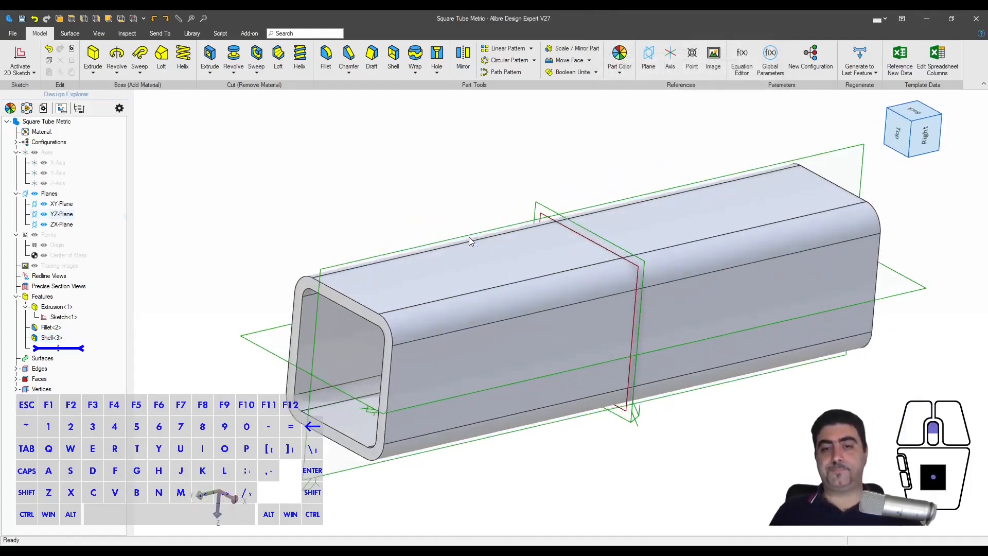
- Save the part as Square Tube Metric.AD_PRT in the Frame Rectangular Tubes folder, then close it and minimize the home window
left_click(22, 18)
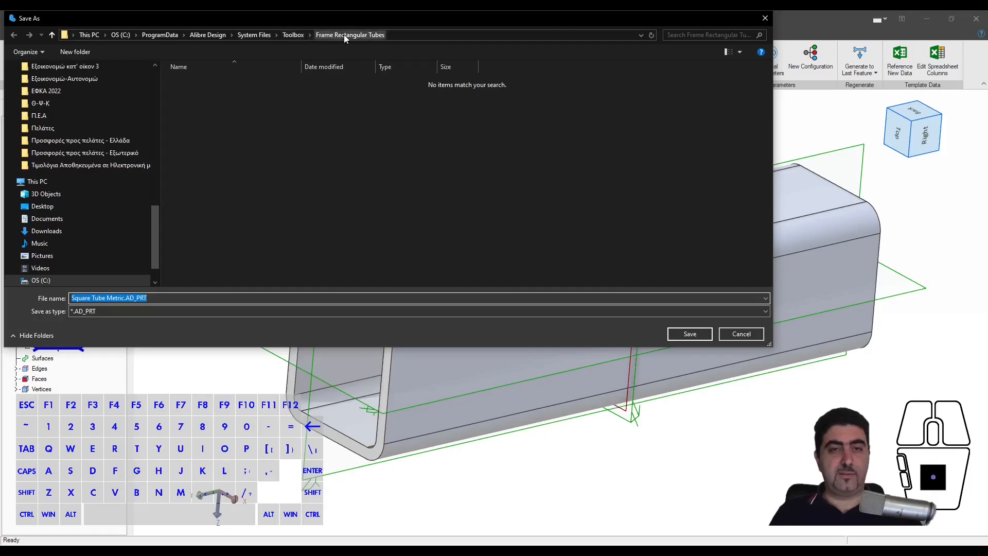
left_click(690, 333)
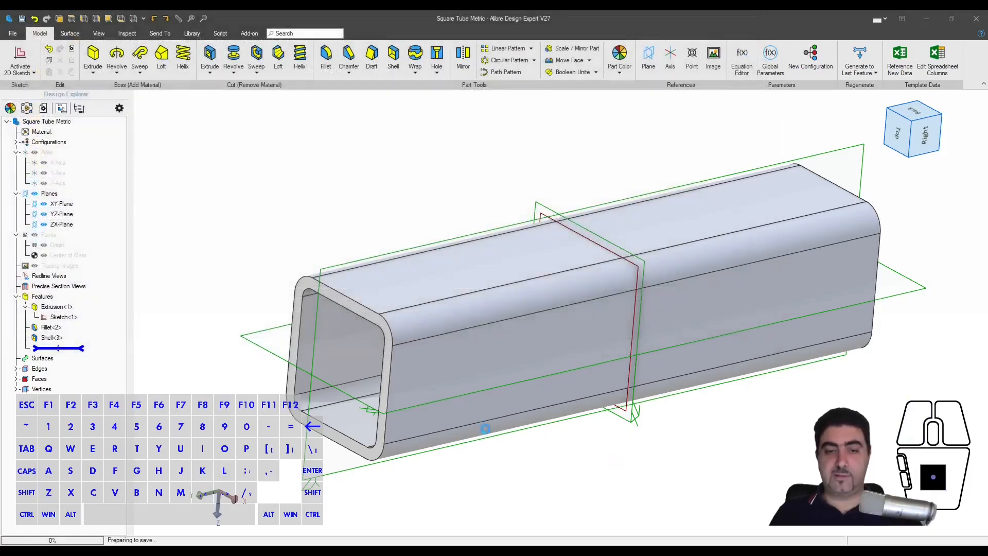
scroll(417, 342, "down", 3)
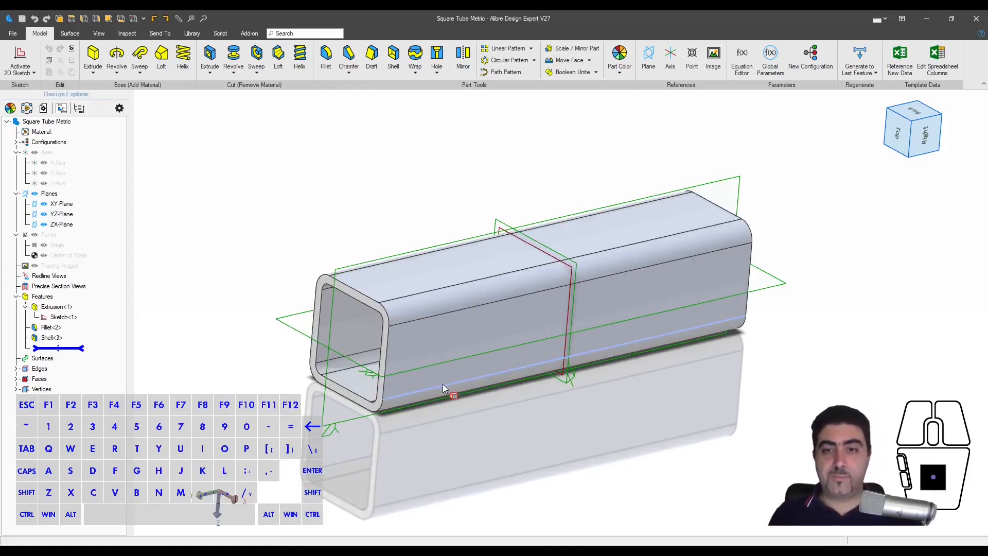
left_click(976, 20)
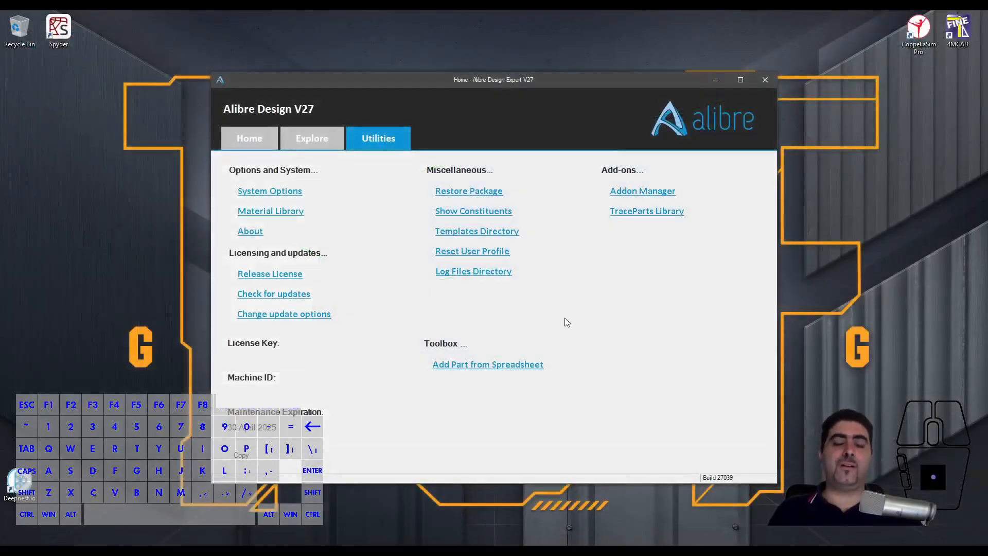
left_click(714, 79)
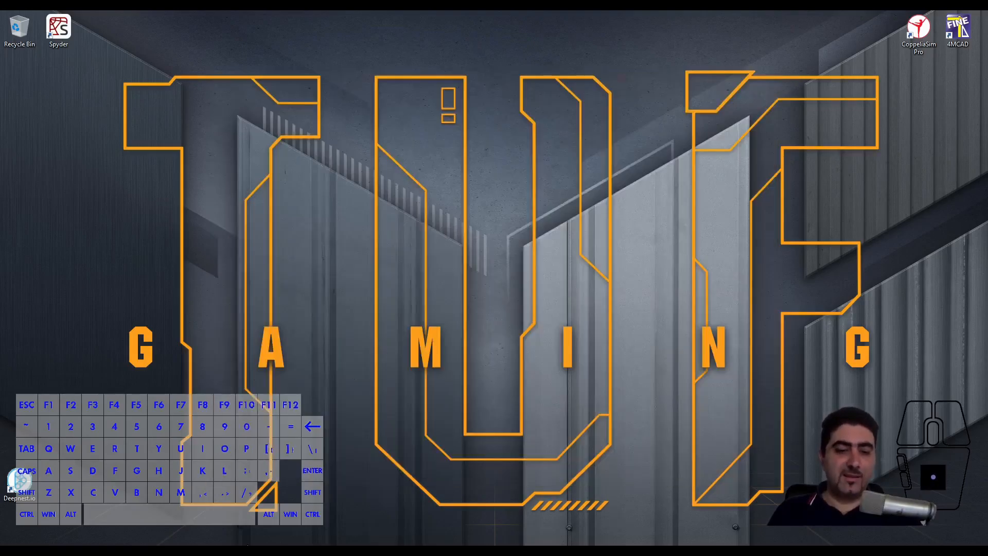
- In File Explorer, locate the folder of Square Tube Metric.xlsx and make three copies of the spreadsheet there
key("super+e")
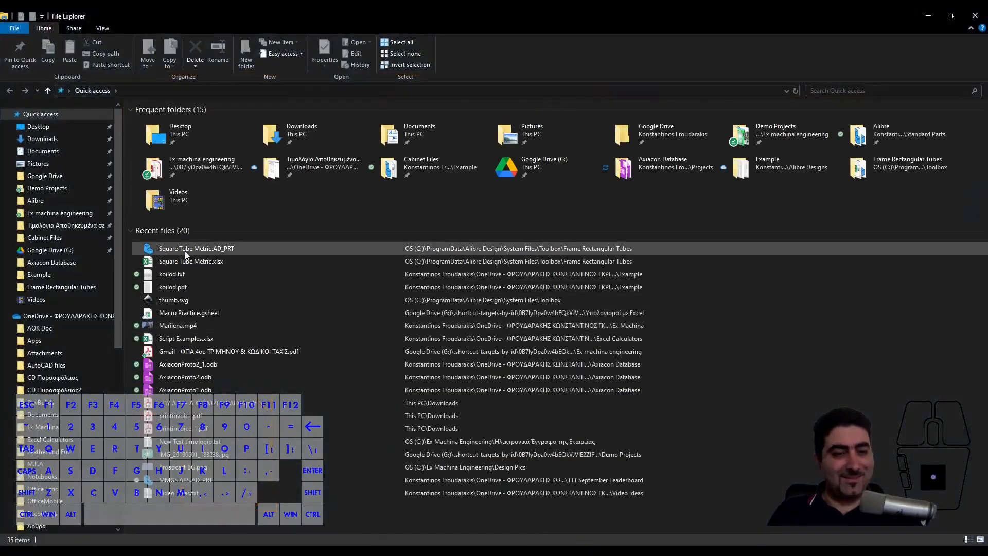
right_click(183, 261)
left_click(227, 466)
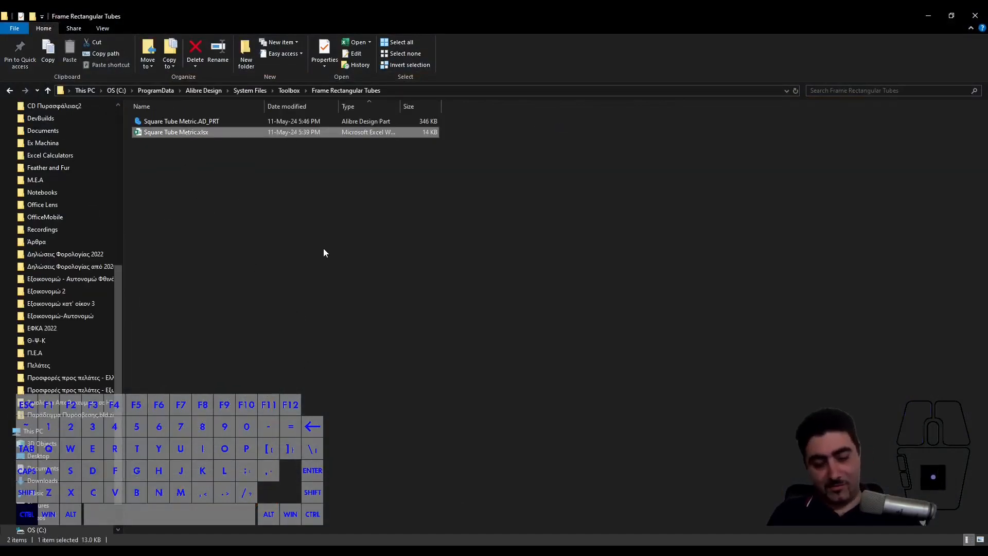
key("ctrl+c")
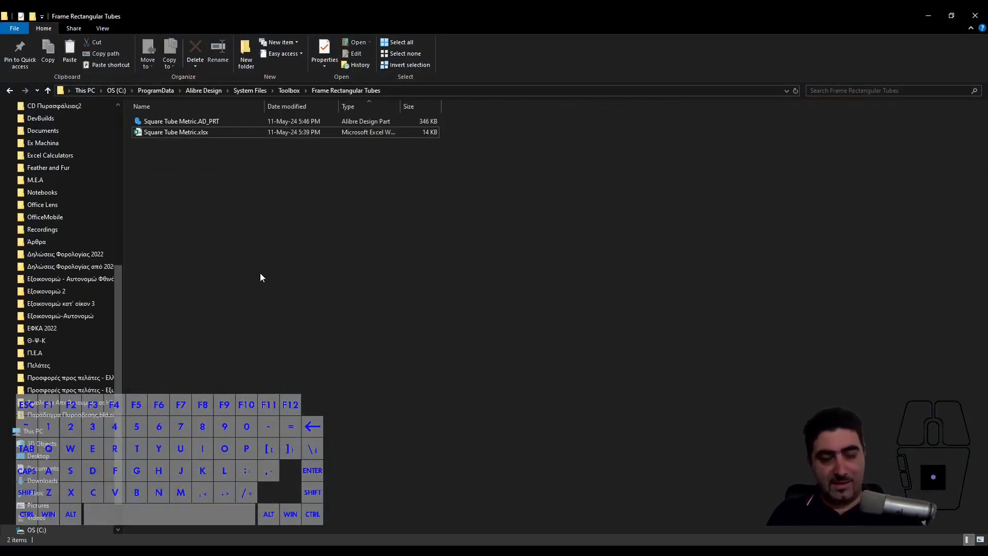
key("ctrl+v")
key("ctrl+v")
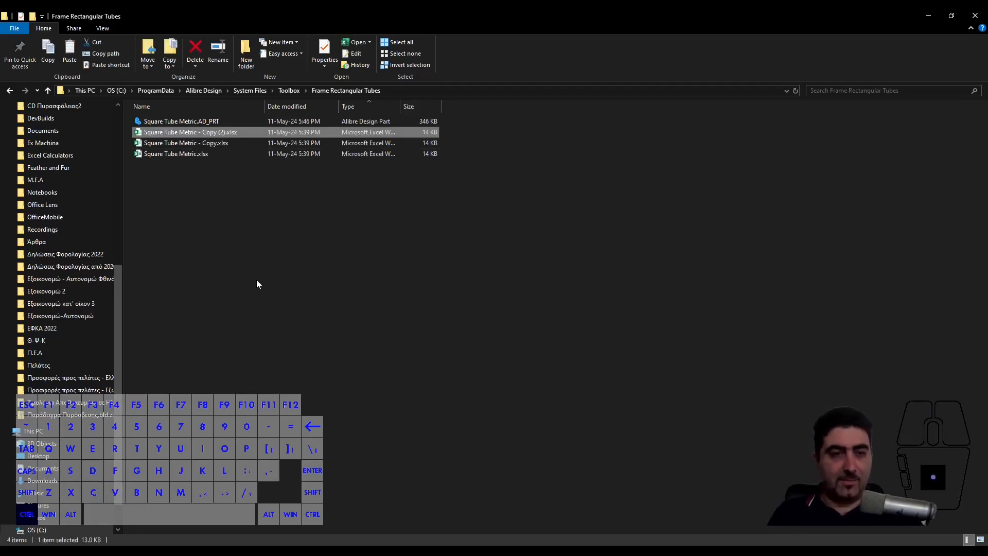
key("ctrl+v")
- Rename the first spreadsheet copy to Square Tube Metric - 45deg.xlsx
key("Down")
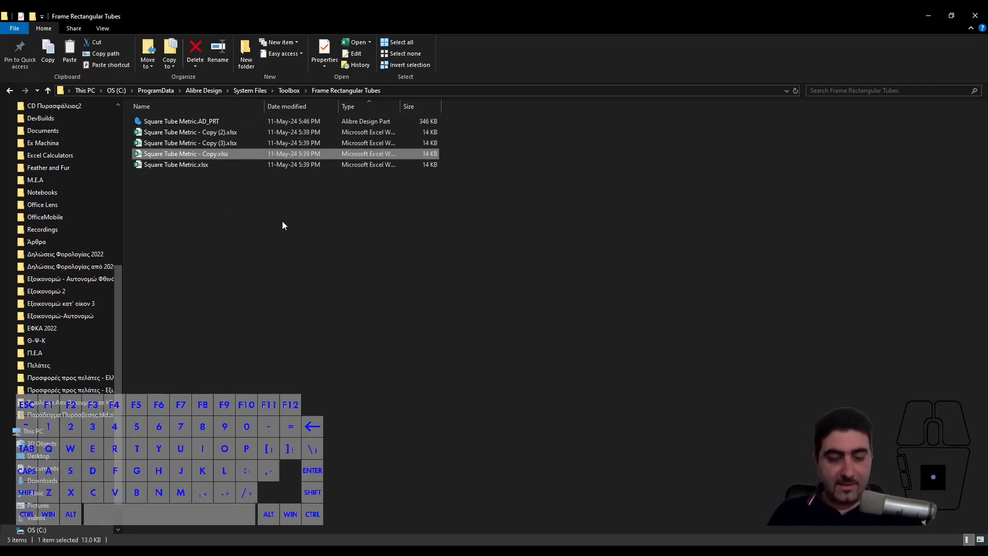
key("F2")
left_click(201, 153)
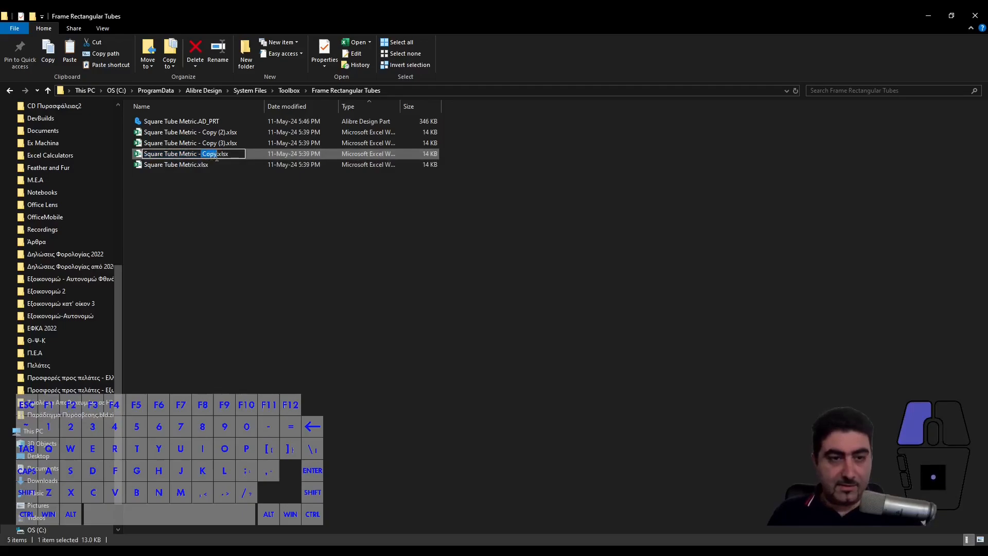
type("45deg")
key("Return")
- Rename the Copy (2) spreadsheet to mark it as the 30deg variant
left_click(213, 145)
key("F2")
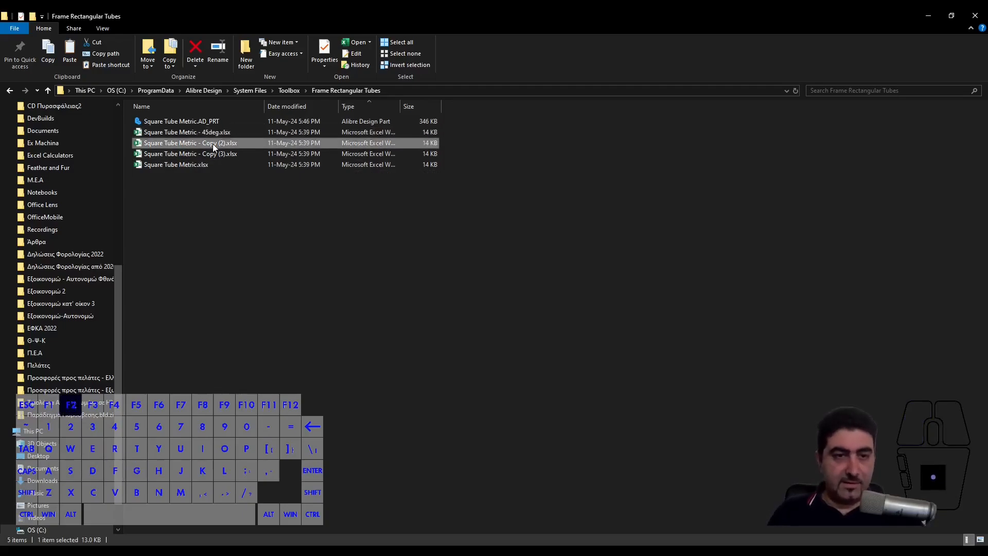
left_click_drag(204, 143, 225, 143)
type("30deg")
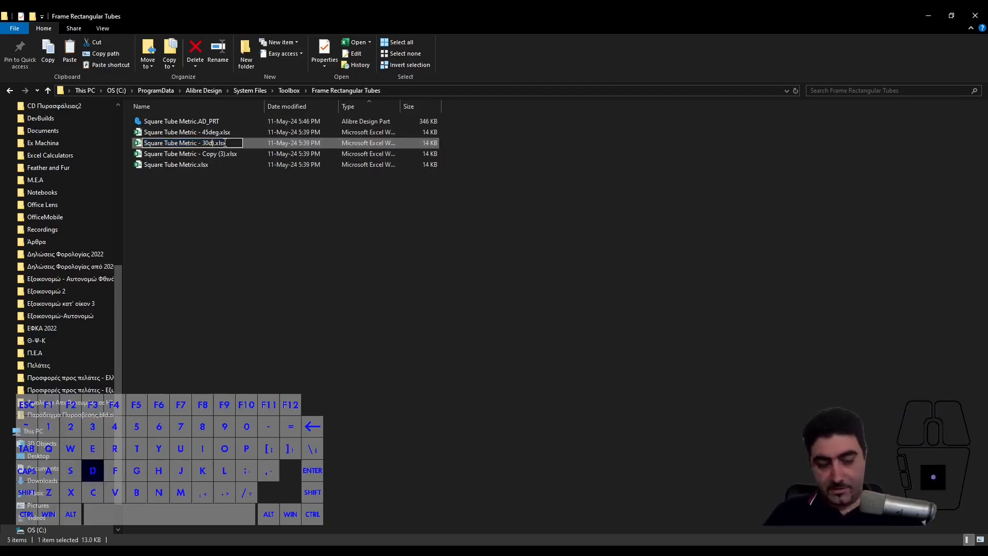
key("Return")
- Rename the Copy (3) spreadsheet to Square Tube Metric - 60.xlsx, correct the other copy's name to Square Tube Metric - 30deg.xlsx, and close the folder
left_click(214, 156)
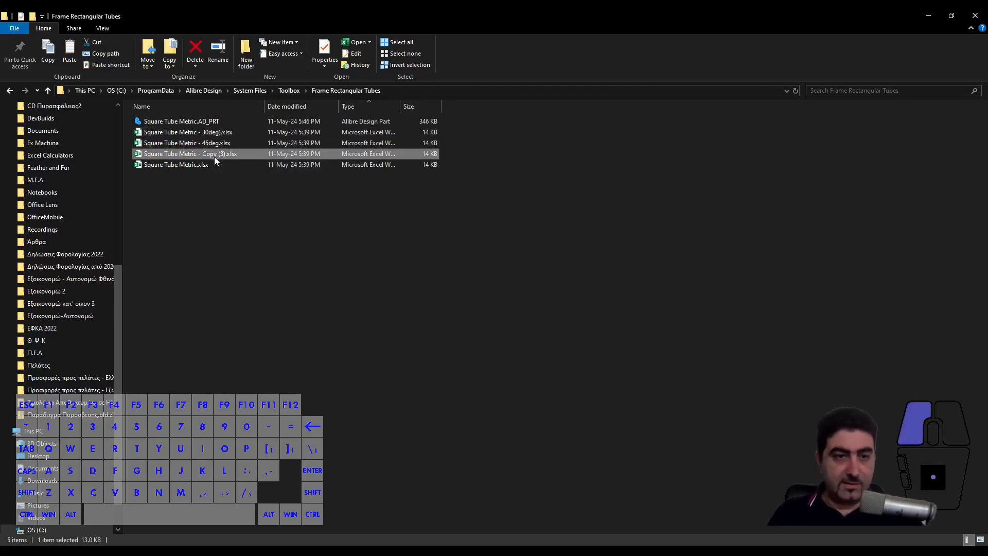
key("F2")
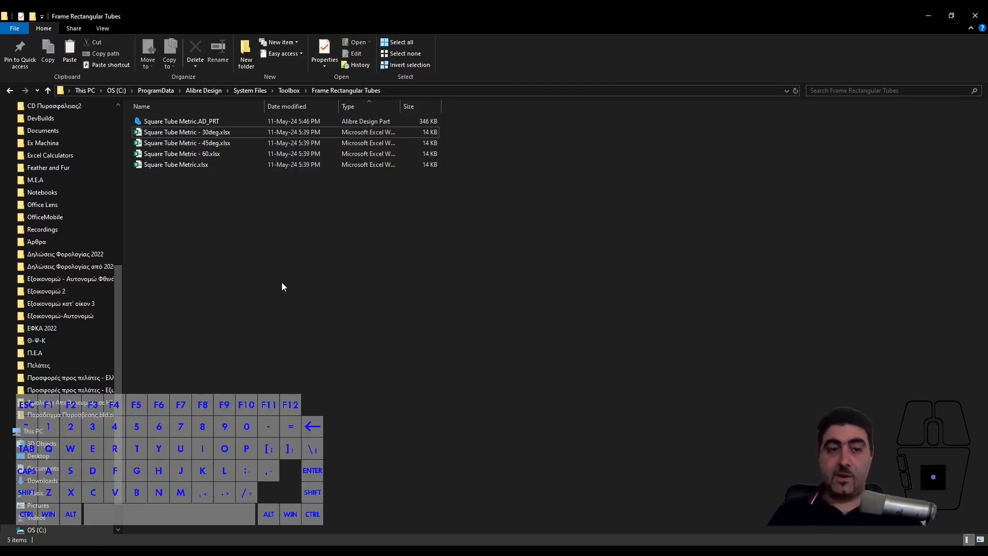
left_click(281, 283)
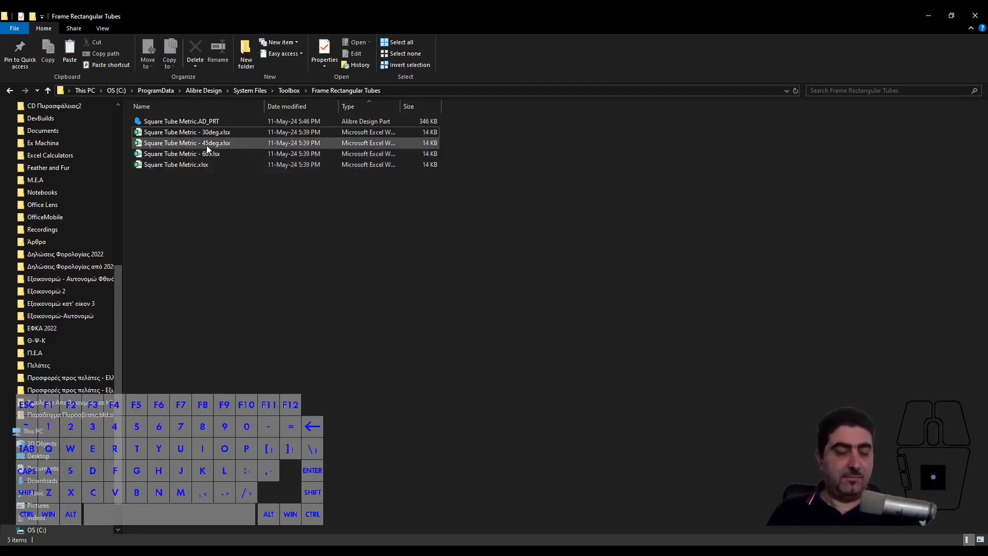
left_click(975, 16)
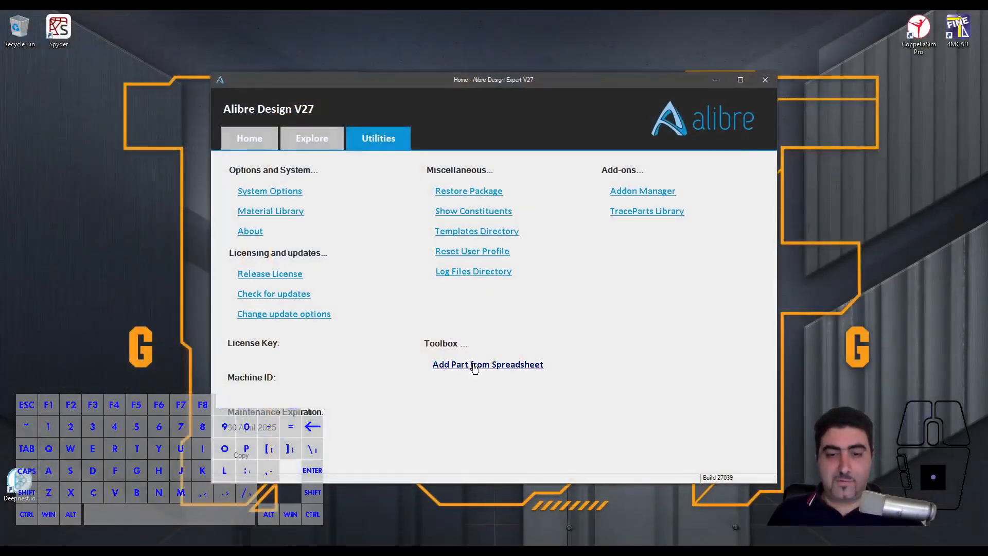
- In Alibre Design, add a toolbox part from Square Tube Metric - 45deg.xlsx in the Frame Rectangular Tubes folder, with Millimeters as display units
left_click(474, 365)
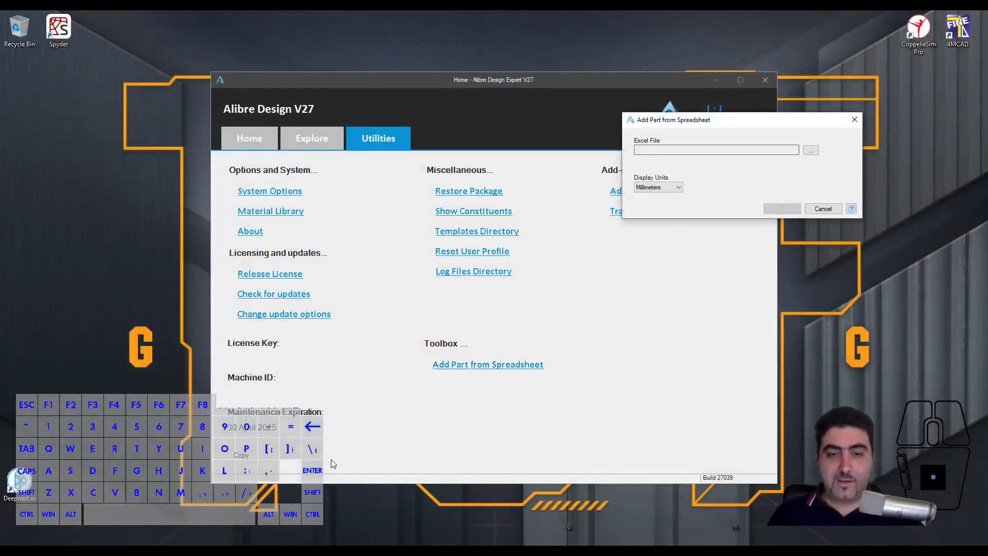
left_click(811, 150)
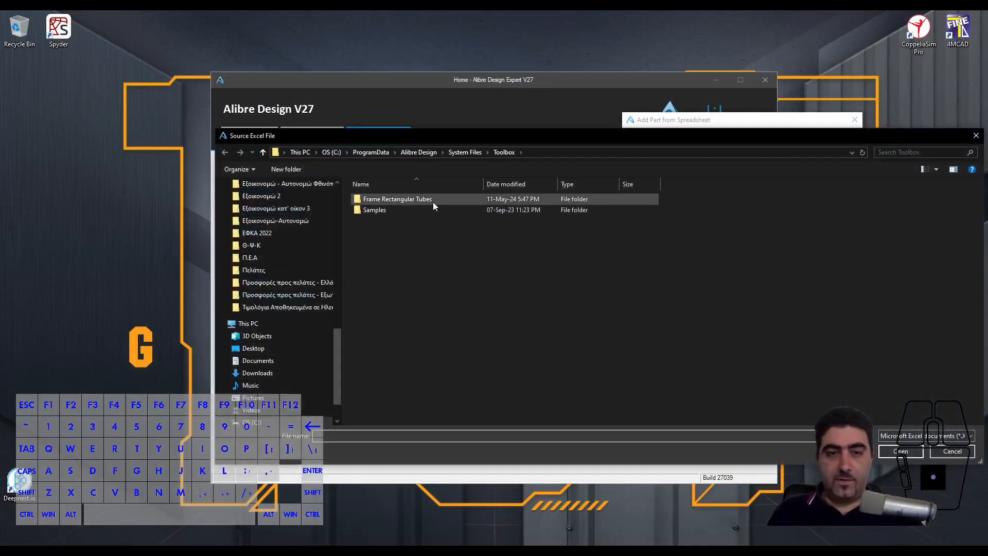
left_click(427, 211)
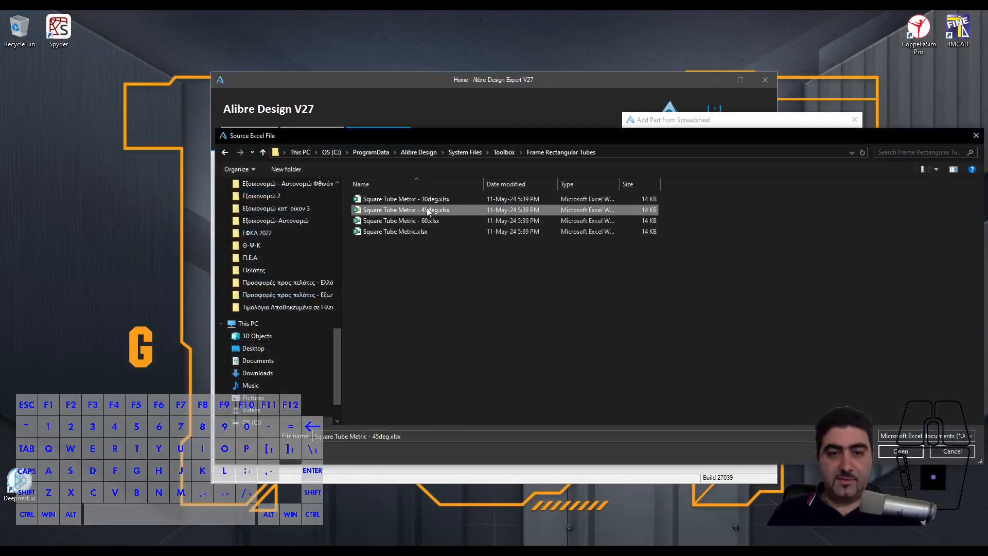
left_click(901, 450)
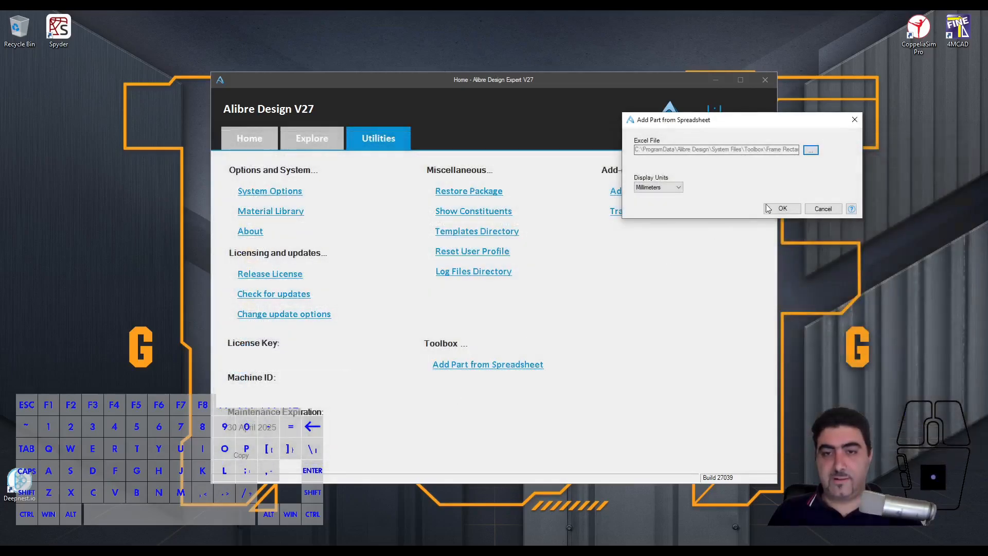
left_click(768, 209)
- Set the three columns to Distance, give Size filter order 1, Thickness filter order 2 and Length an input order, and populate the equations
left_click(606, 98)
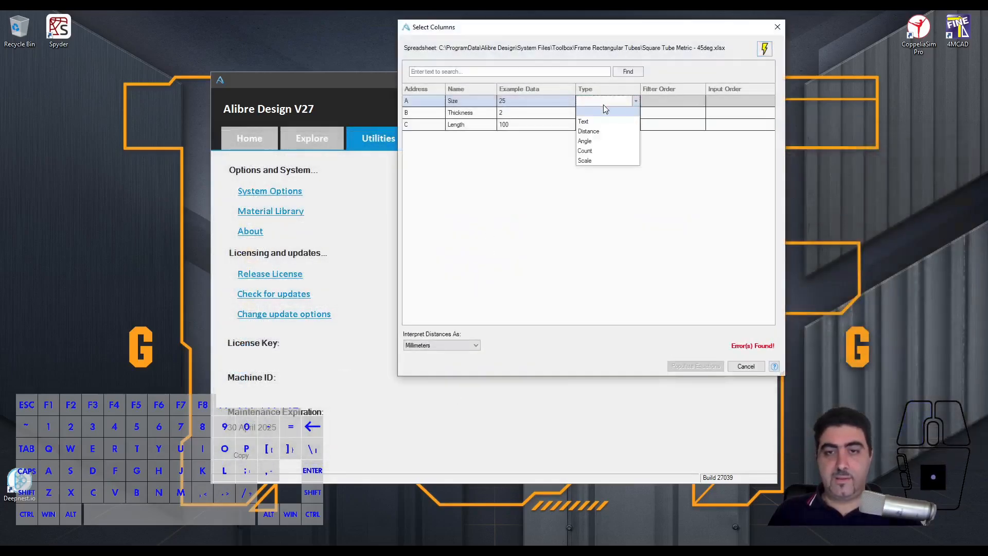
left_click(597, 130)
left_click(674, 100)
type("1")
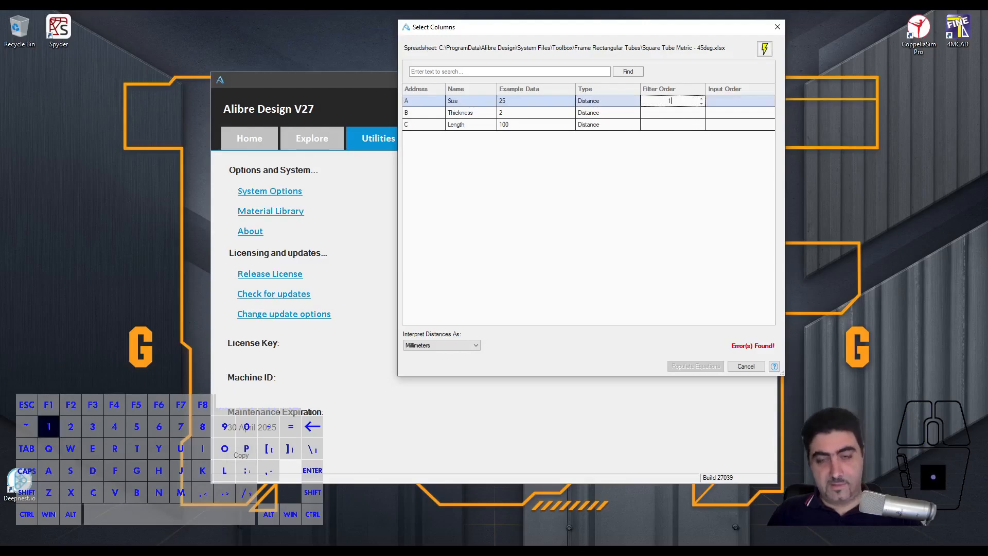
left_click(677, 113)
type("2")
left_click(740, 125)
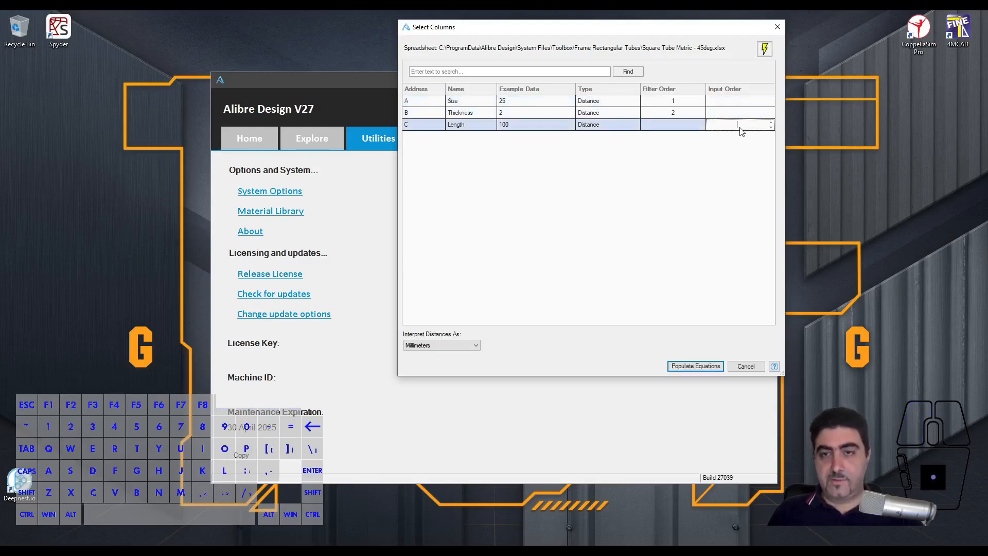
left_click(701, 369)
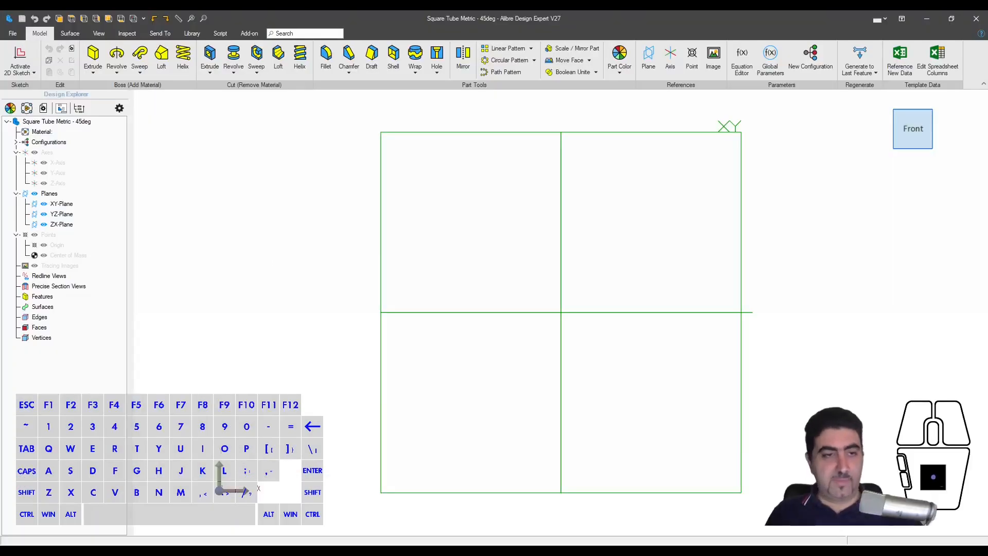
- Sketch a center rectangle on the ZX-Plane, centred on the origin
left_click(68, 225)
key("shift+l")
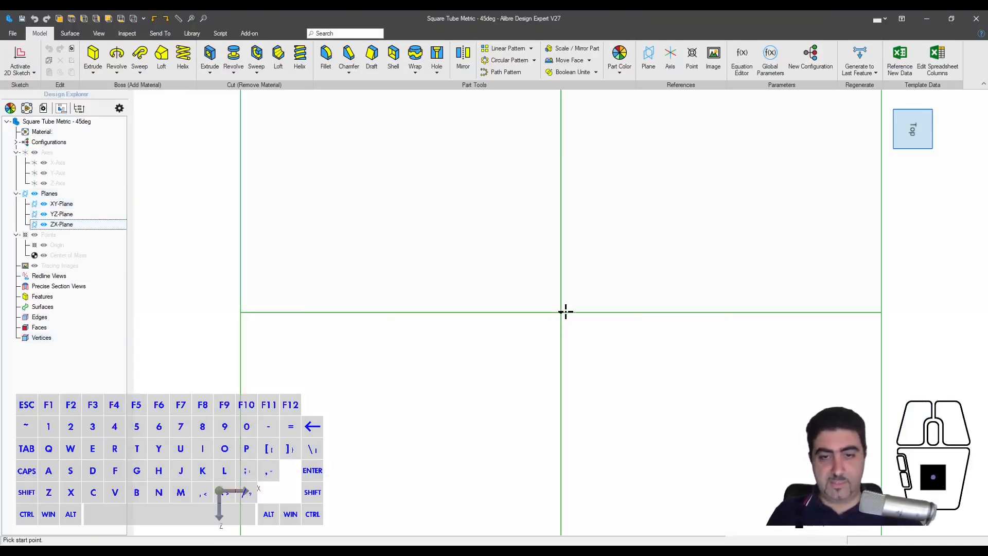
left_click(565, 311)
left_click(671, 410)
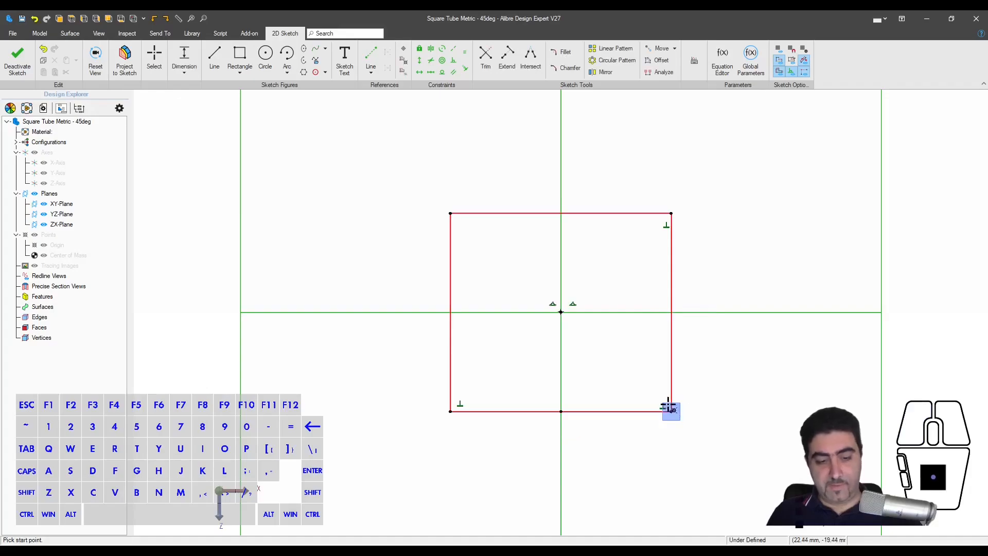
- Constrain the rectangle's upper edge as horizontal and dimension its length with the Size parameter
key("shift+h")
key("d")
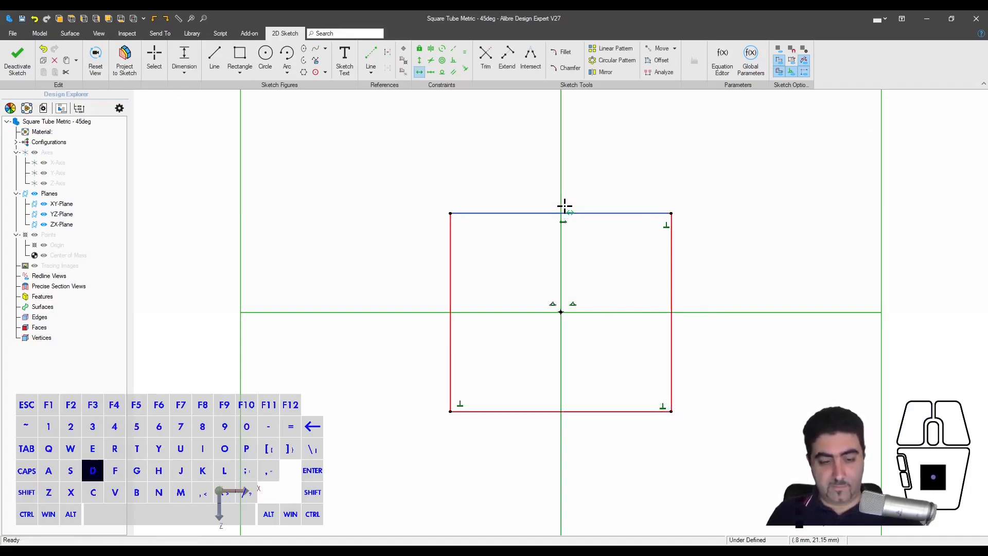
left_click(565, 207)
type("Siz")
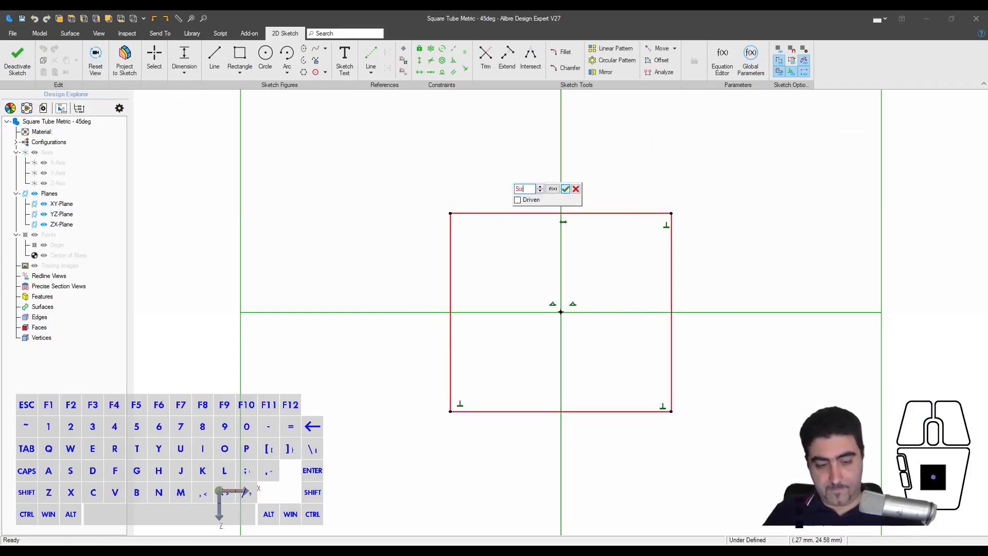
type("e")
key("Return")
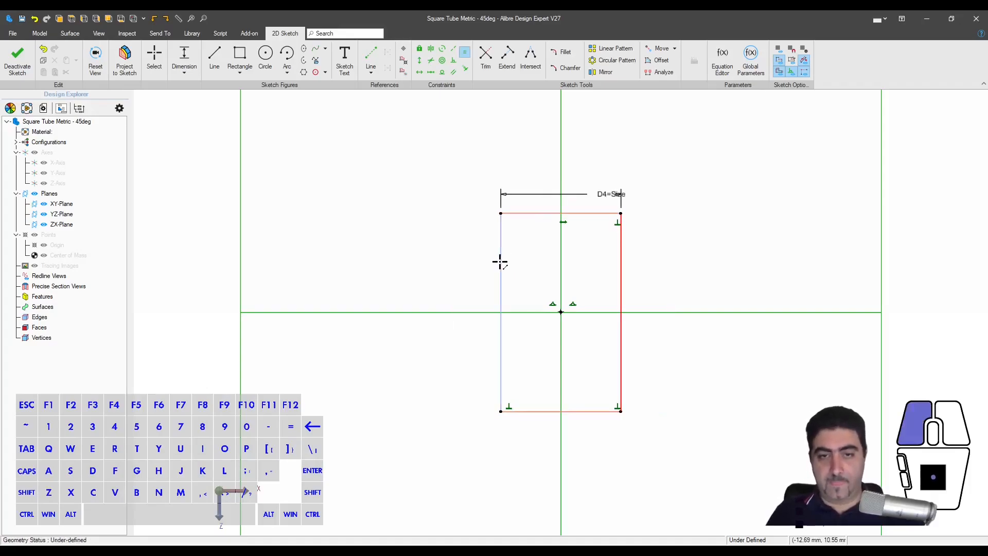
- Make the rectangle's vertical edge equal in length to its upper edge so the profile is square
left_click(500, 262)
left_click(527, 214)
key("Escape")
scroll(437, 268, "down", 3)
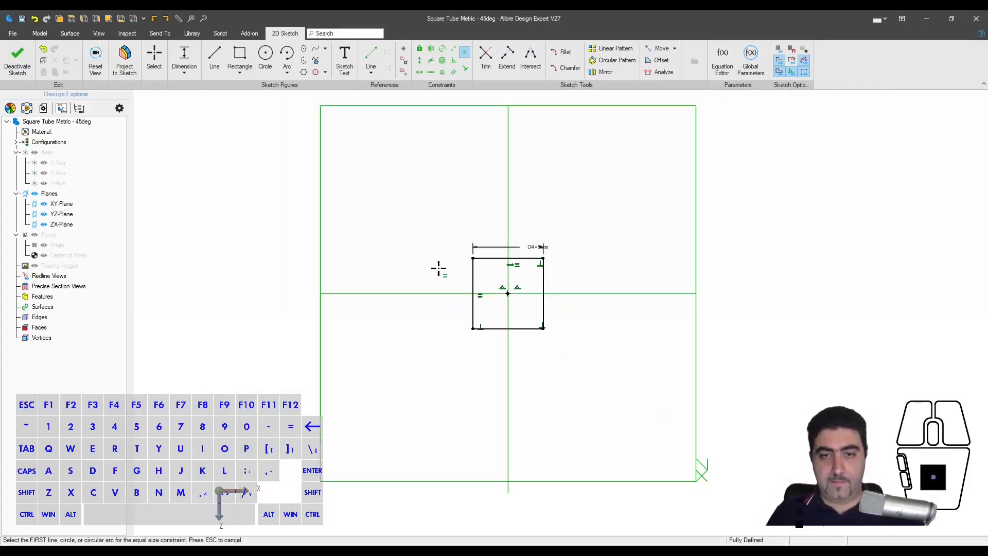
key("Escape")
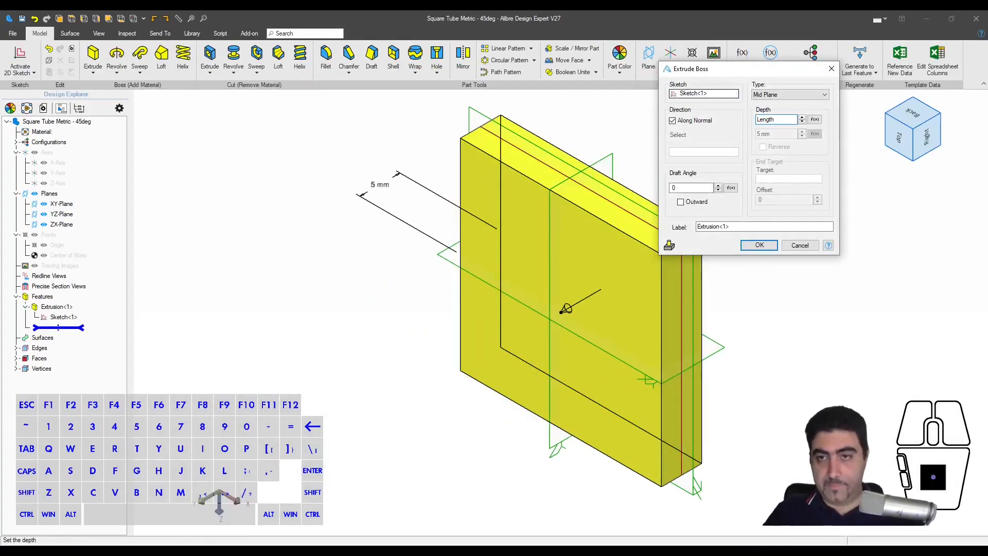
- Extrude the square profile as a Mid Plane boss with its depth set to Length
key("Return")
key("Escape")
scroll(468, 279, "down", 3)
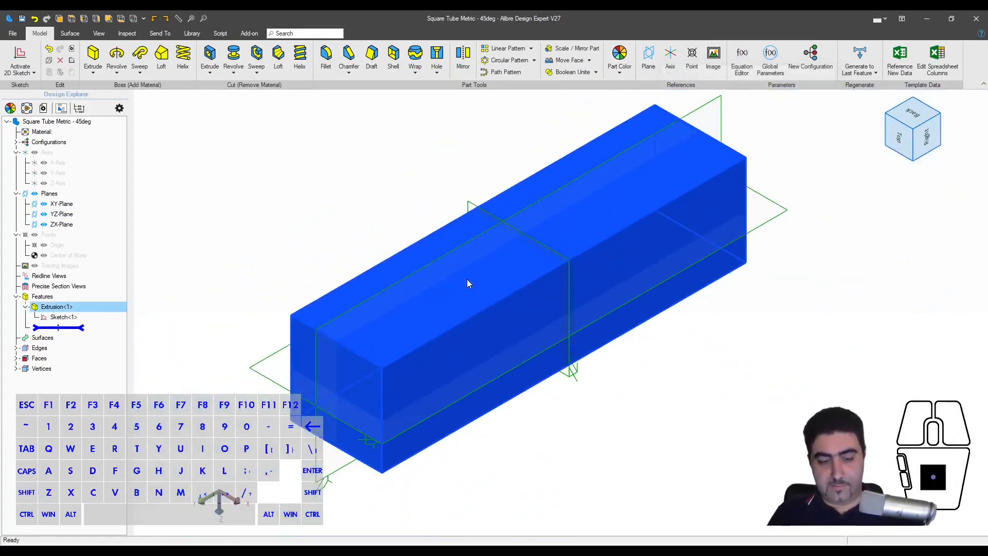
- Fillet the four long edges of the extruded bar with a constant radius of 2*Thickness
key("f")
left_click(470, 315)
left_click(402, 253)
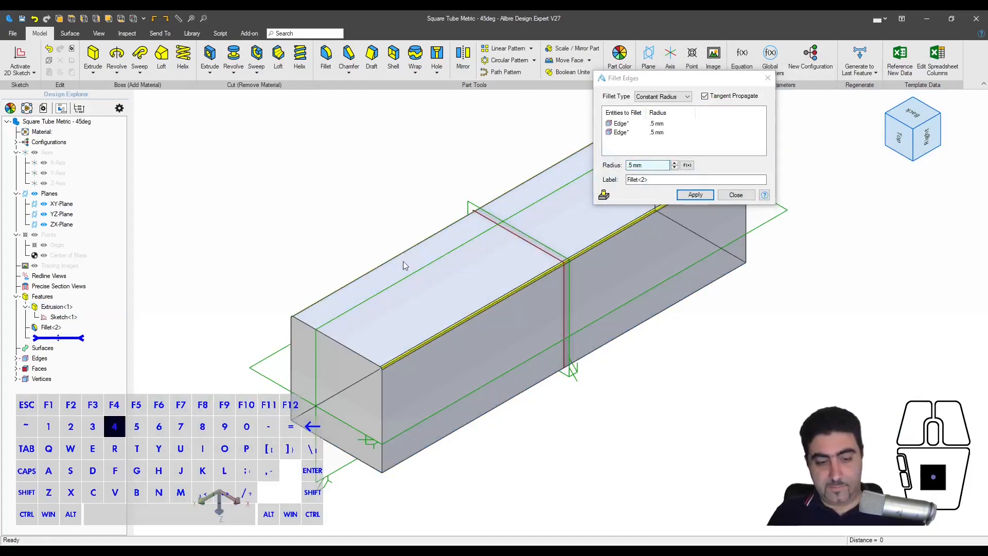
left_click(471, 420)
left_click(367, 378)
key("3")
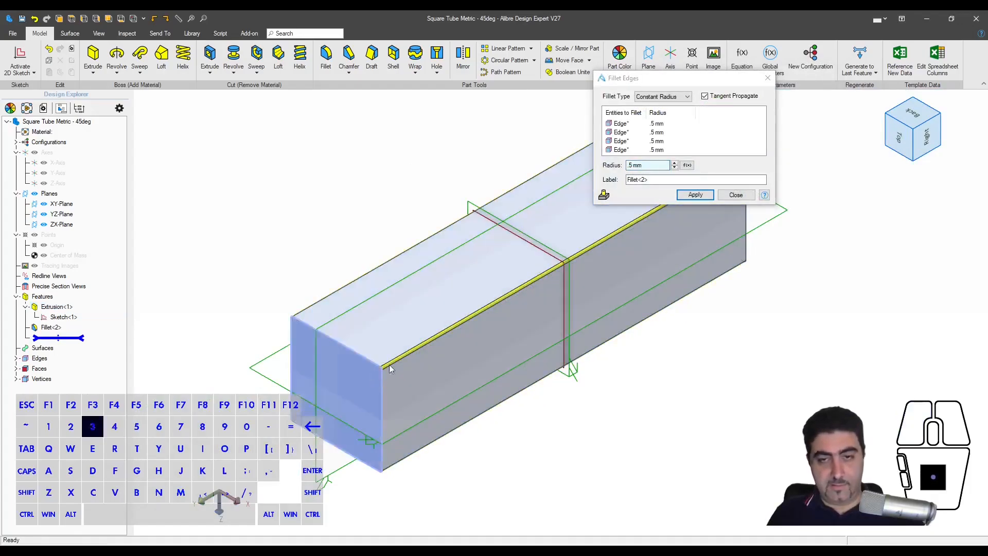
key("Tab")
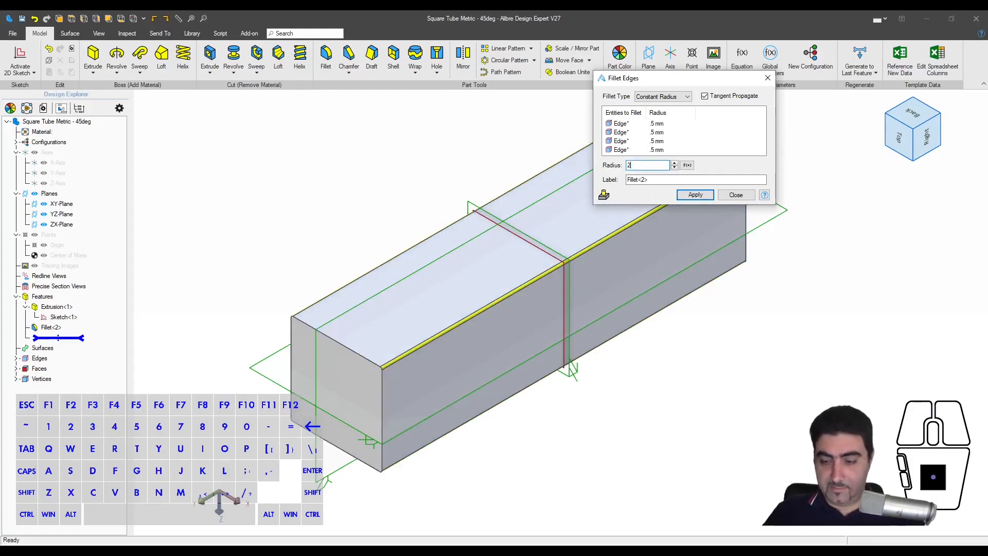
type("2*Thickness")
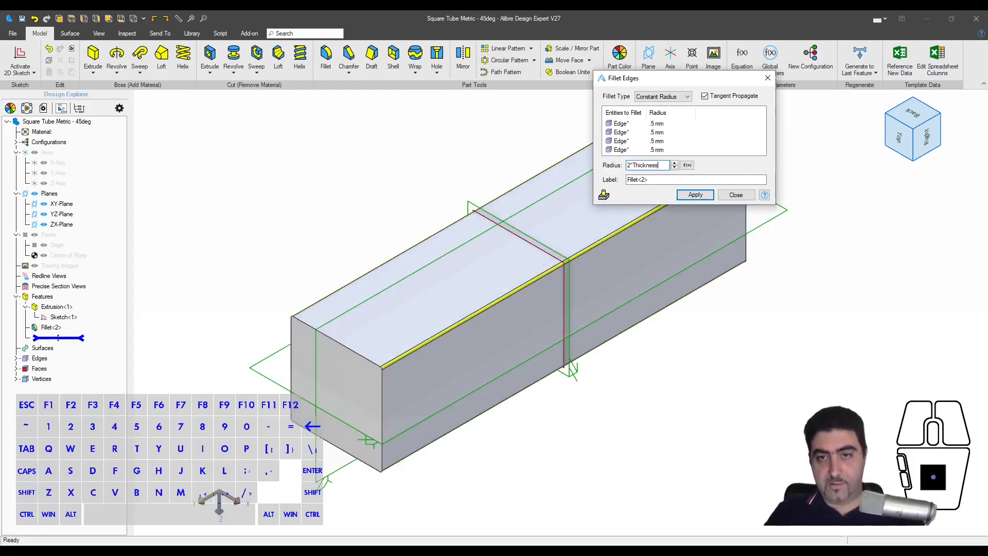
key("Return")
key("Escape")
- Shell the filleted bar, removing both end faces and setting the standard thickness to Thickness
left_click(396, 66)
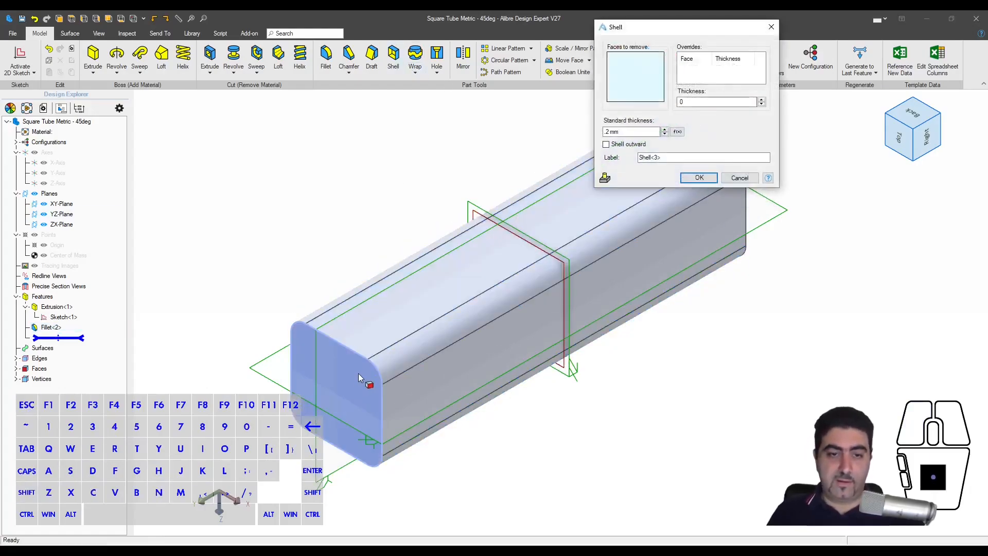
left_click(355, 394)
middle_click_drag(353, 383, 295, 368)
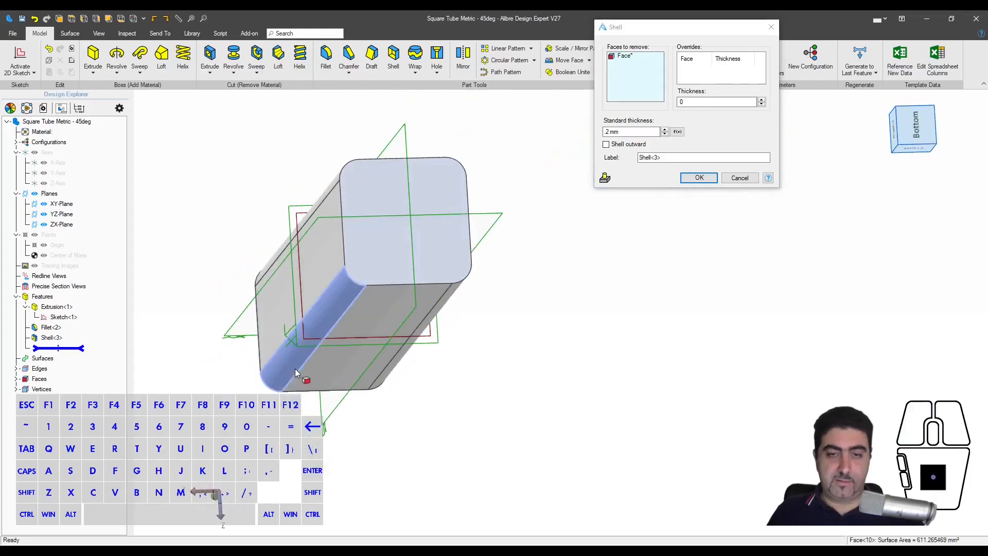
left_click(412, 260)
key("shift+Tab")
type("Thickness")
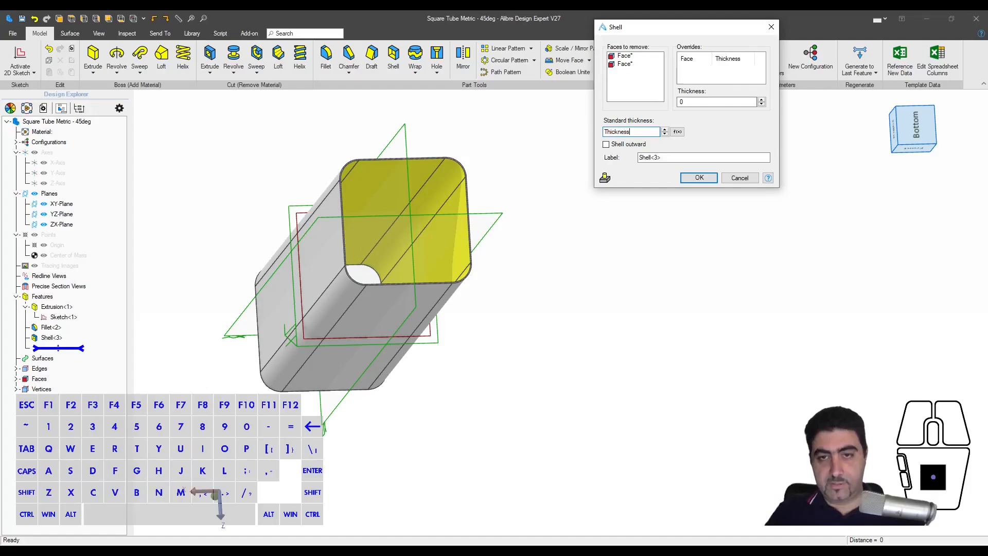
key("Return")
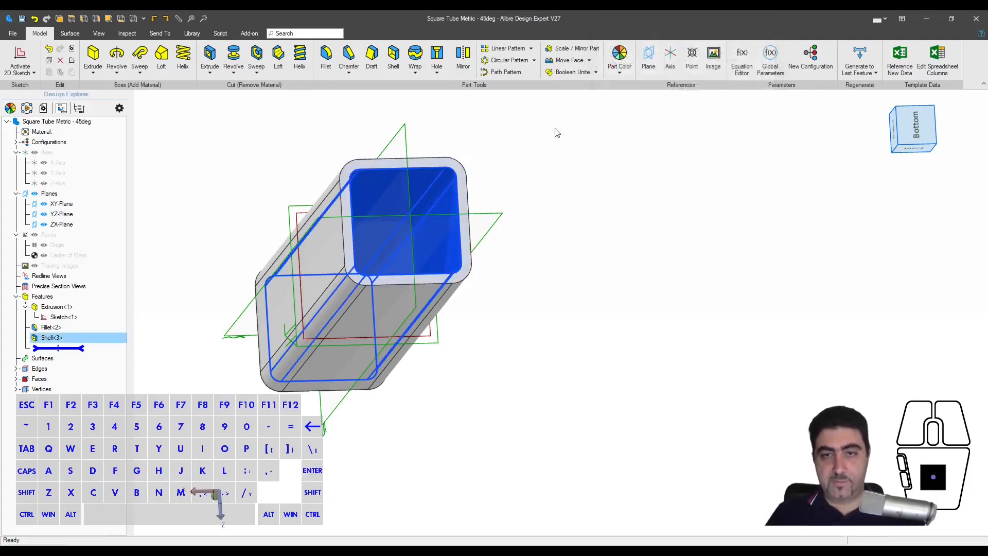
- Sketch a closed right triangle on the YZ-Plane at the tube's lower end, with a horizontal base and a vertical leg
middle_click_drag(716, 174, 562, 202)
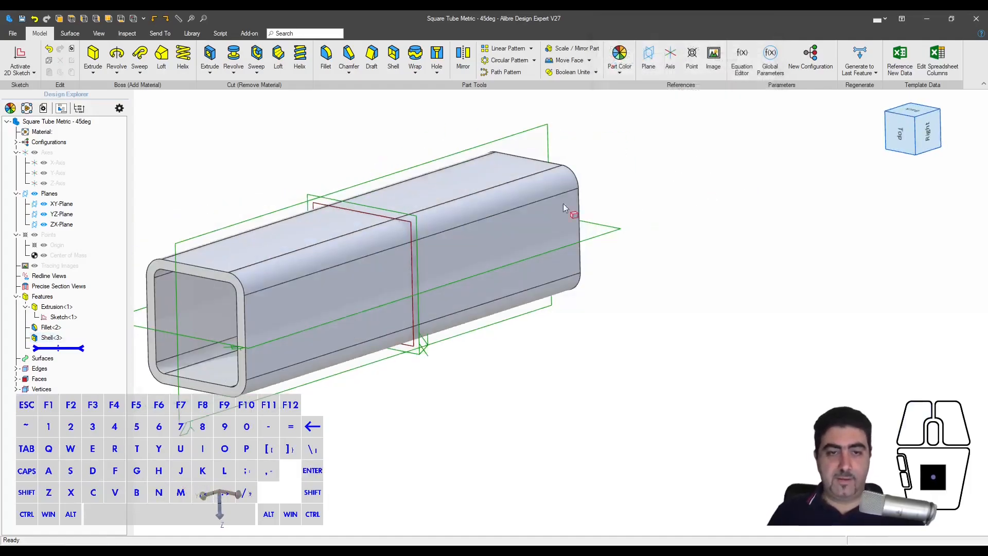
left_click(227, 234)
scroll(478, 342, "down", 3)
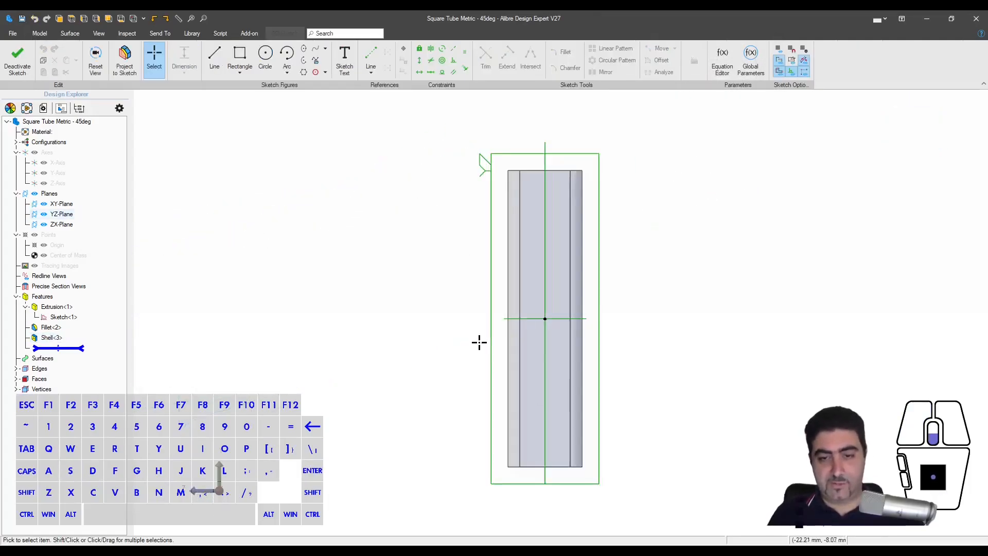
scroll(515, 471, "up", 4)
key("l")
left_click(590, 478)
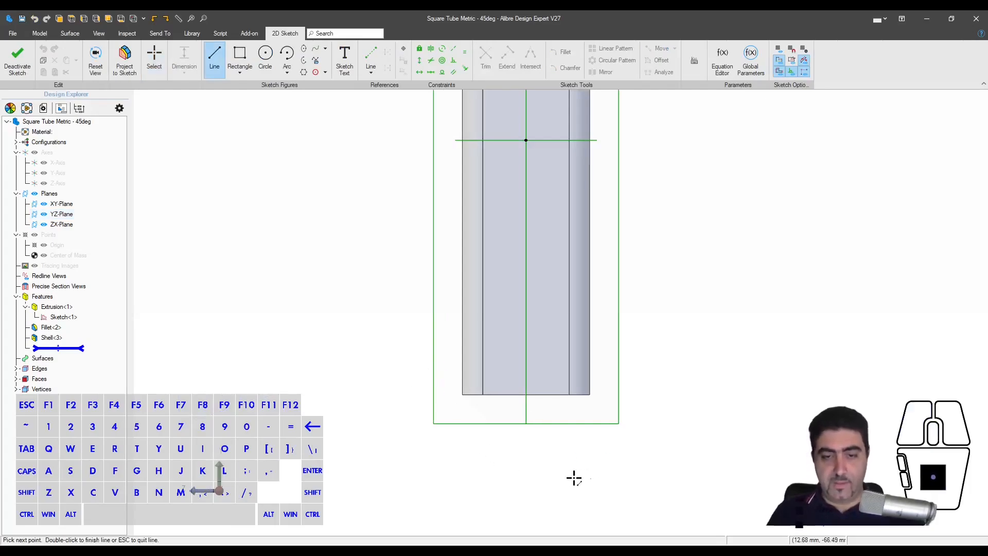
left_click(454, 479)
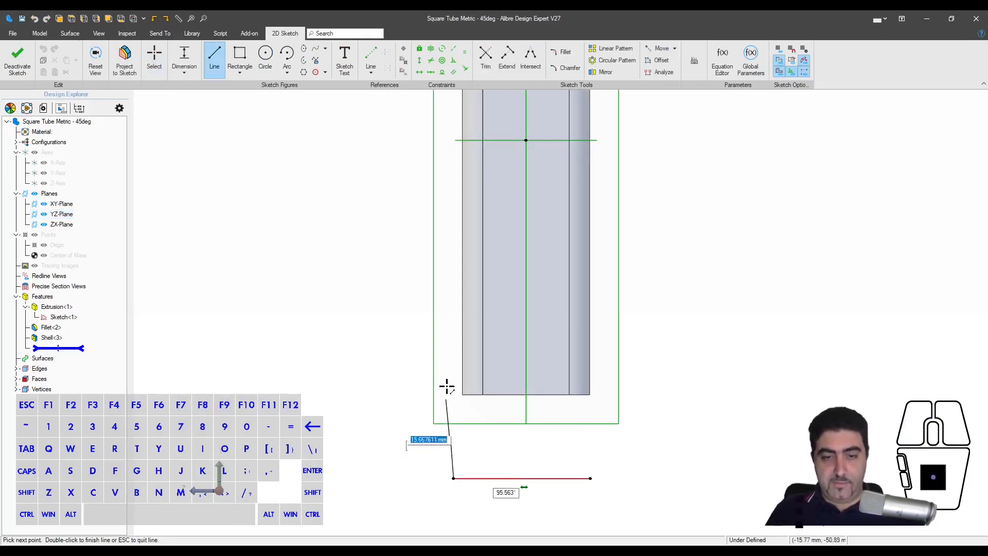
left_click(453, 360)
left_click(591, 478)
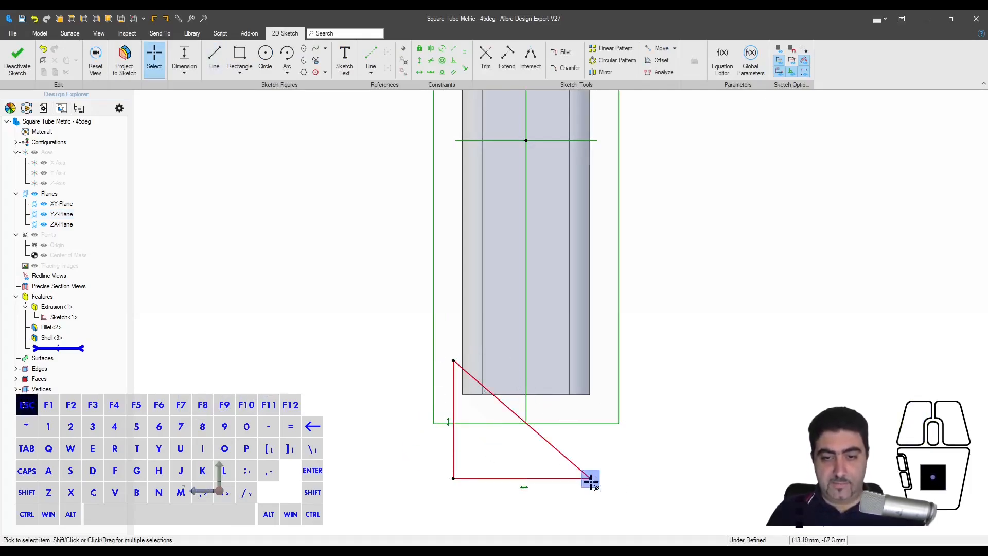
- Dimension the angle between the triangle's sloped side and base as 45°, and set the base length to Size
left_click(550, 444)
left_click(536, 458)
type("45")
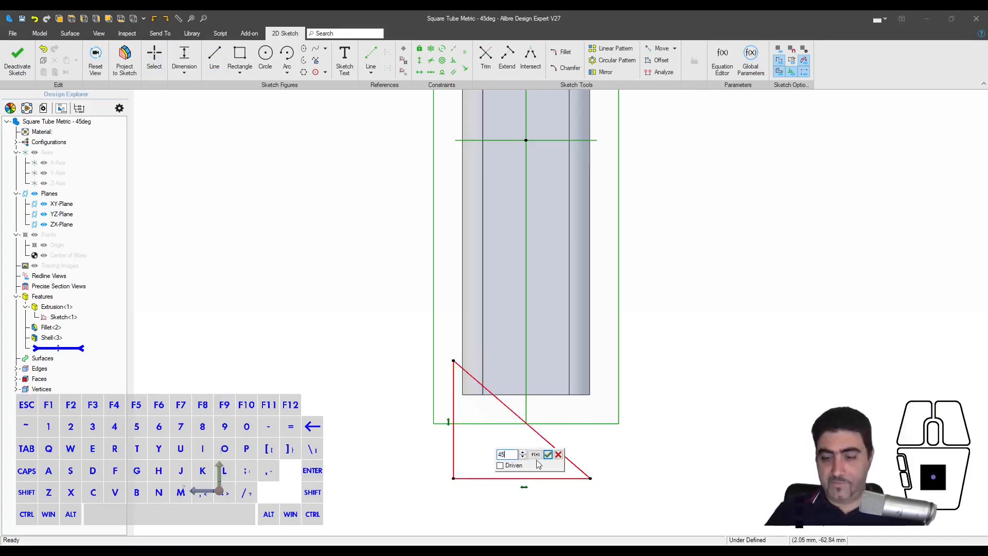
key("Return")
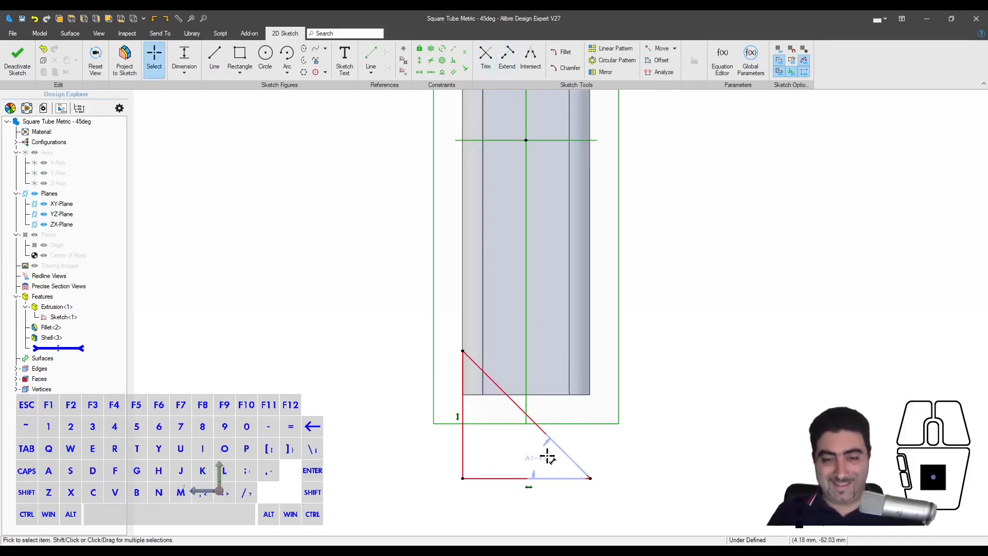
left_click(527, 479)
left_click(497, 503)
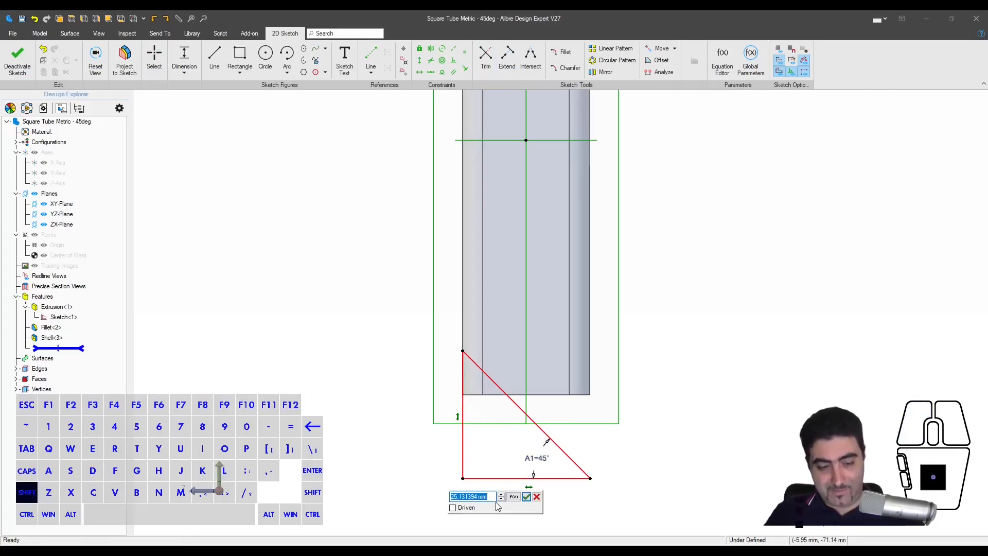
type("Size")
key("Return")
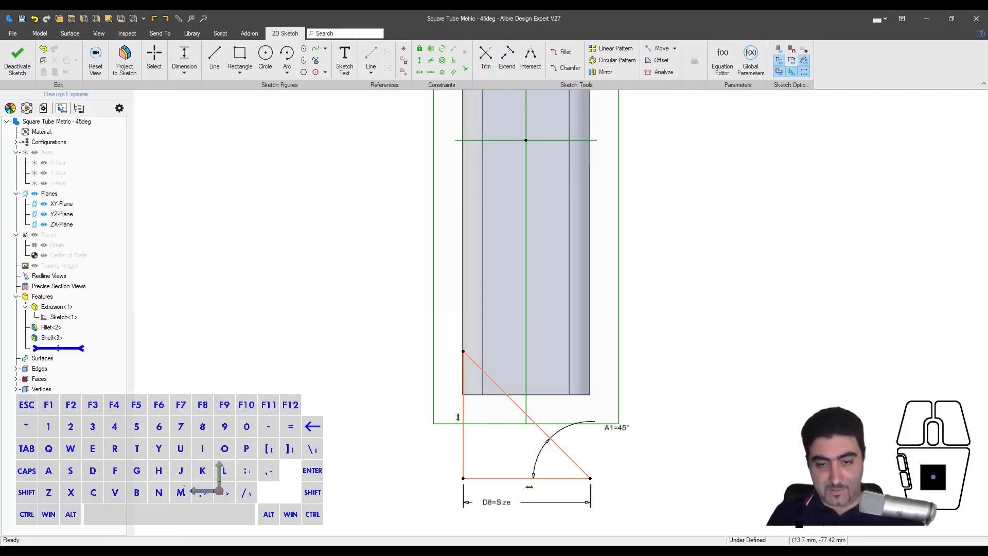
- Constrain the triangle's two base endpoints symmetrically about the vertical axis through the origin
key("m")
left_click(463, 478)
left_click(591, 478)
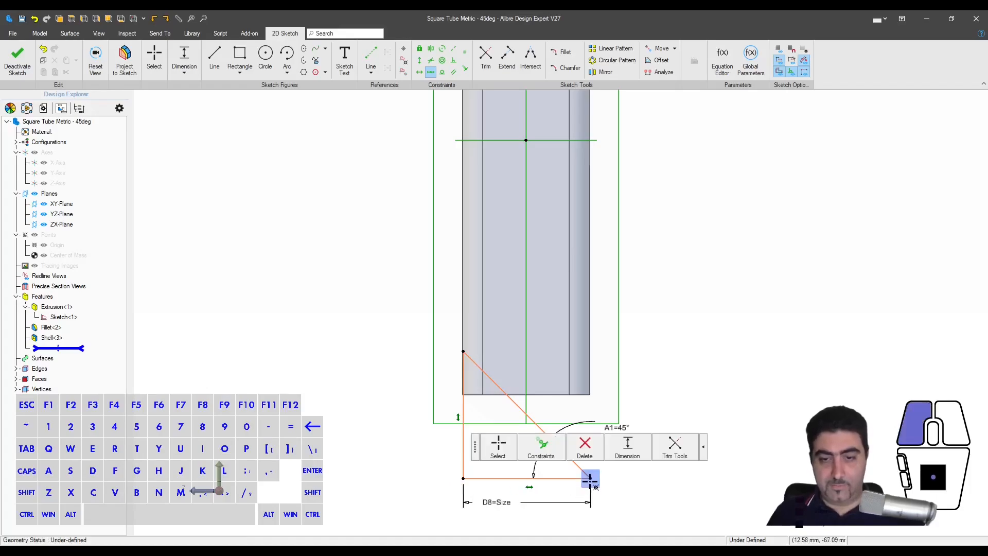
left_click(524, 141)
key("Escape")
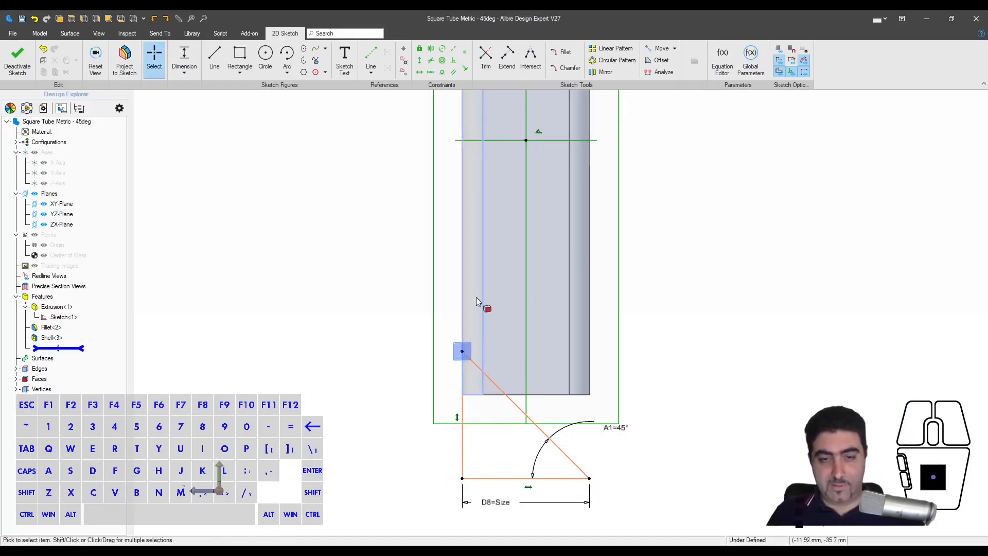
- Apply a coincident constraint between the triangle's square corner and the tube's bottom edge
key("c")
left_click(462, 478)
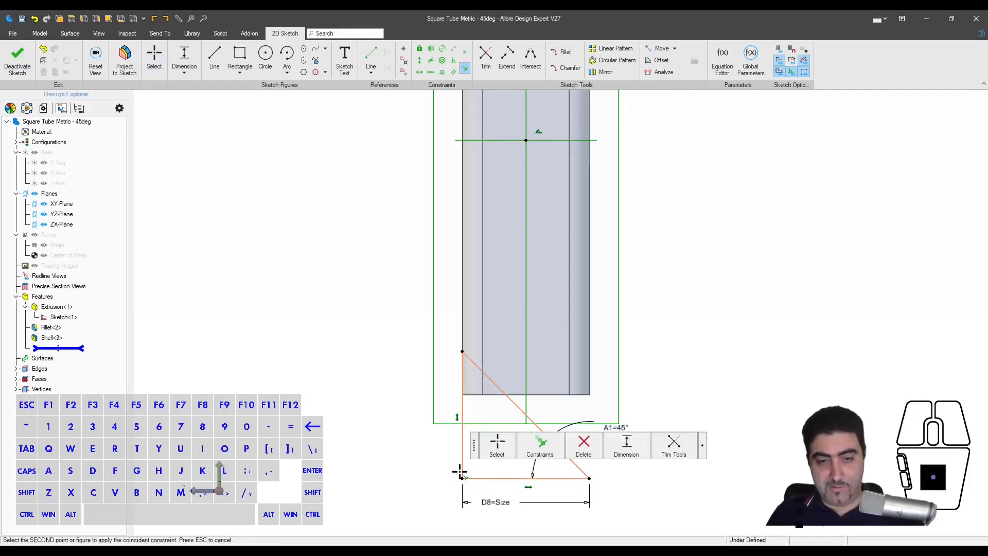
left_click(473, 406)
key("Escape")
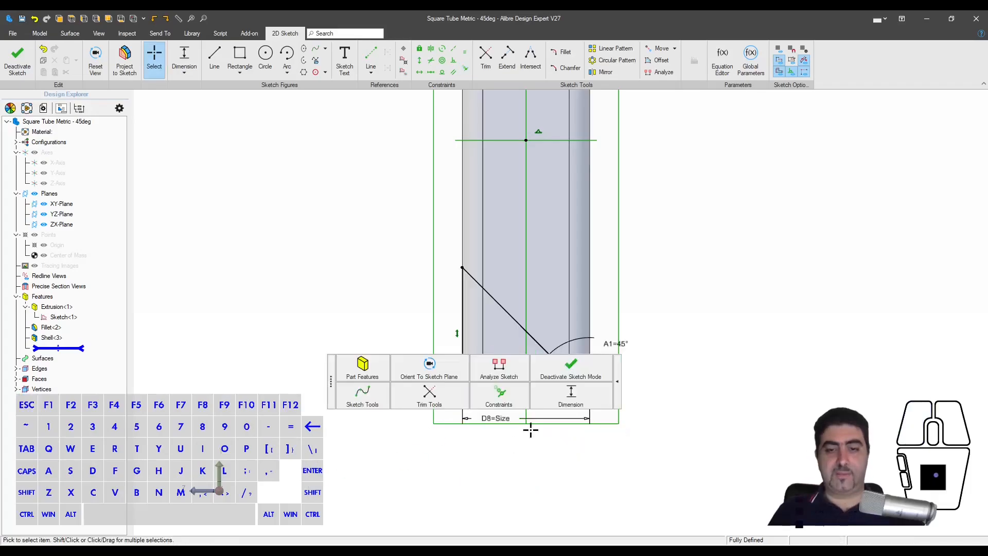
- Extrude-cut the triangular sketch across the full width of the tube's lower end, using the extent type listed after To Depth
mouse_move(383, 375)
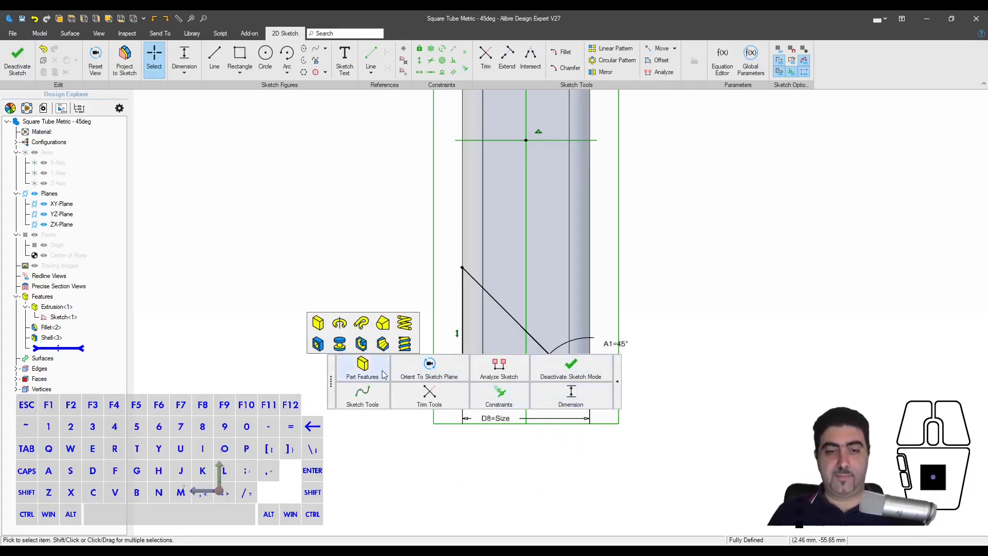
left_click(317, 344)
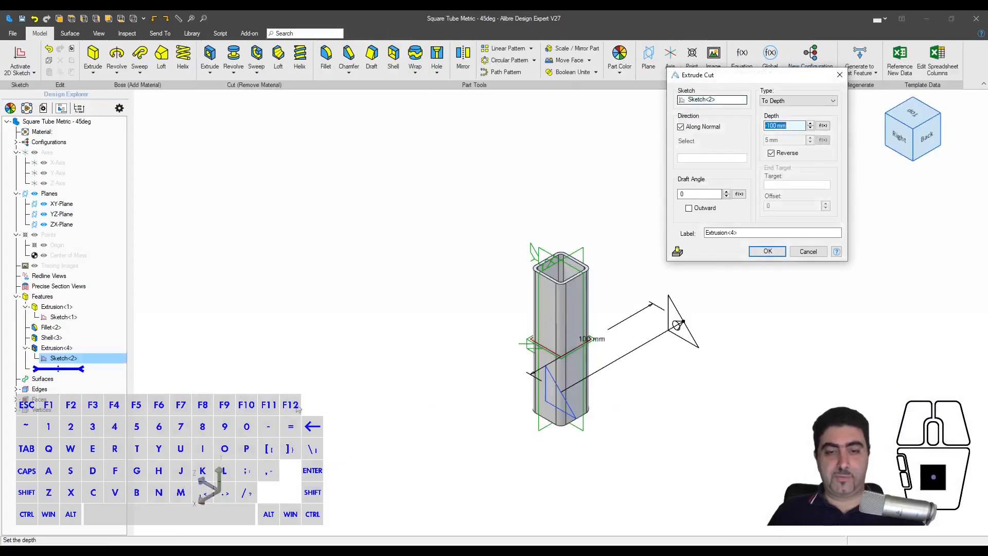
key("shift")
key("shift+Tab")
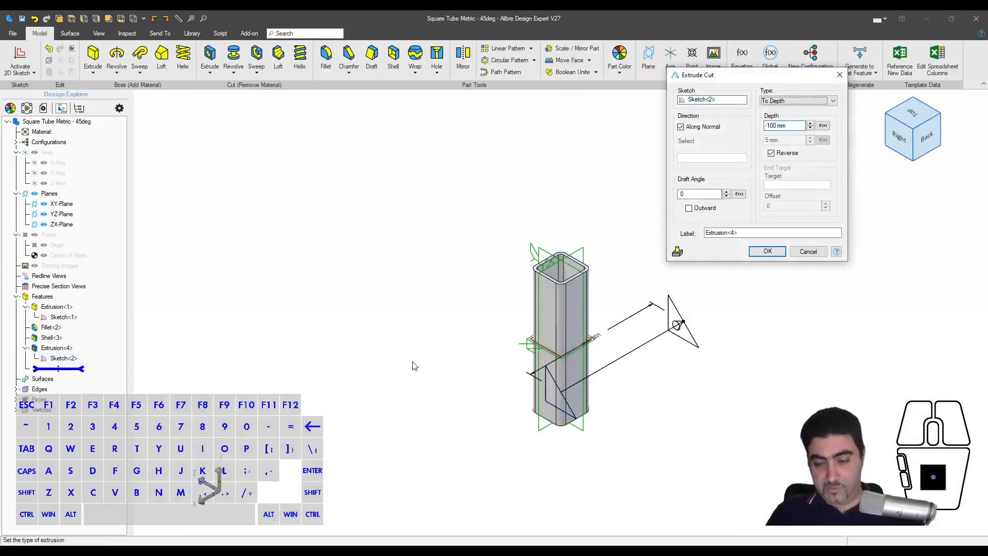
key("Down")
key("Return")
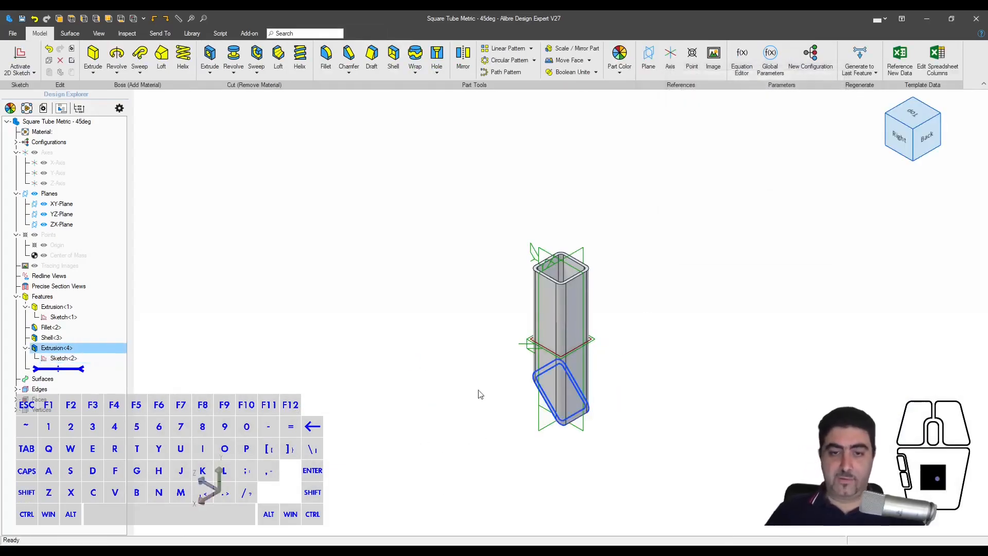
- Mirror the 45° end cut about the ZX-Plane to mitre the tube's opposite end
middle_click_drag(491, 399, 554, 386)
key("m")
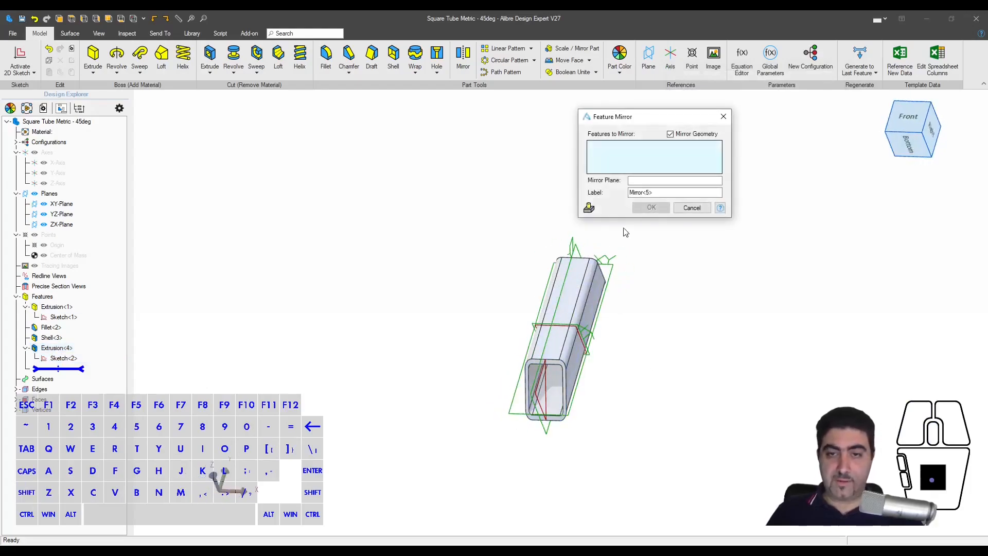
left_click(557, 417)
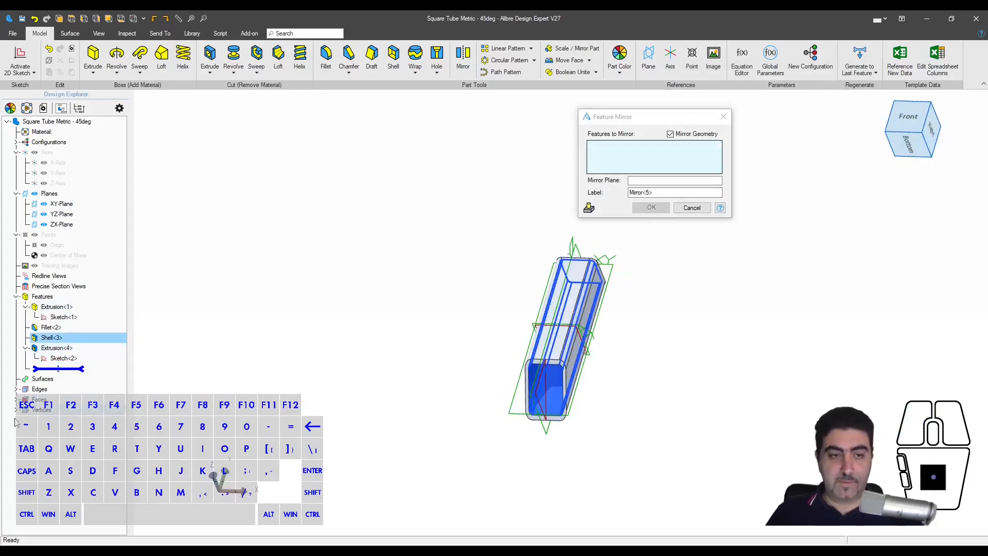
left_click(62, 349)
left_click(669, 180)
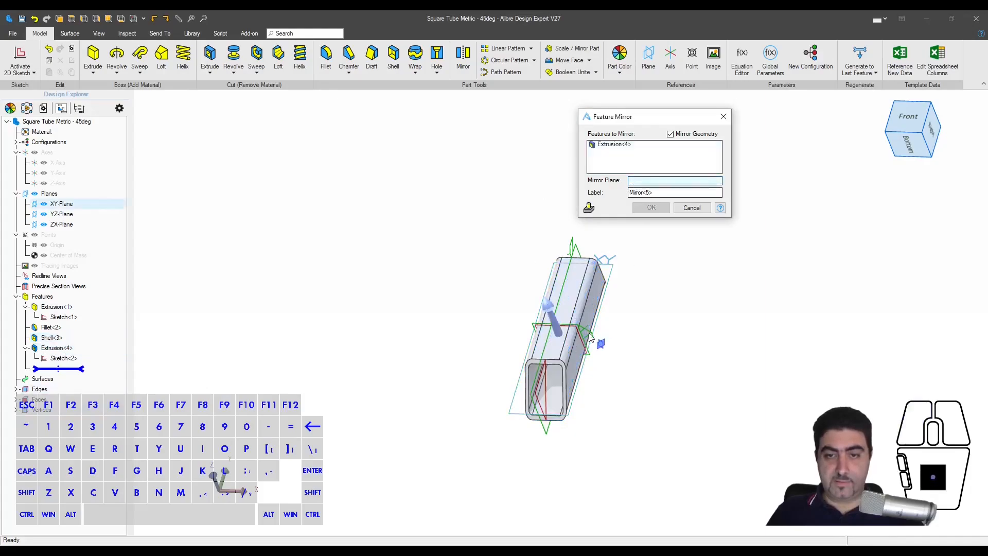
left_click(590, 360)
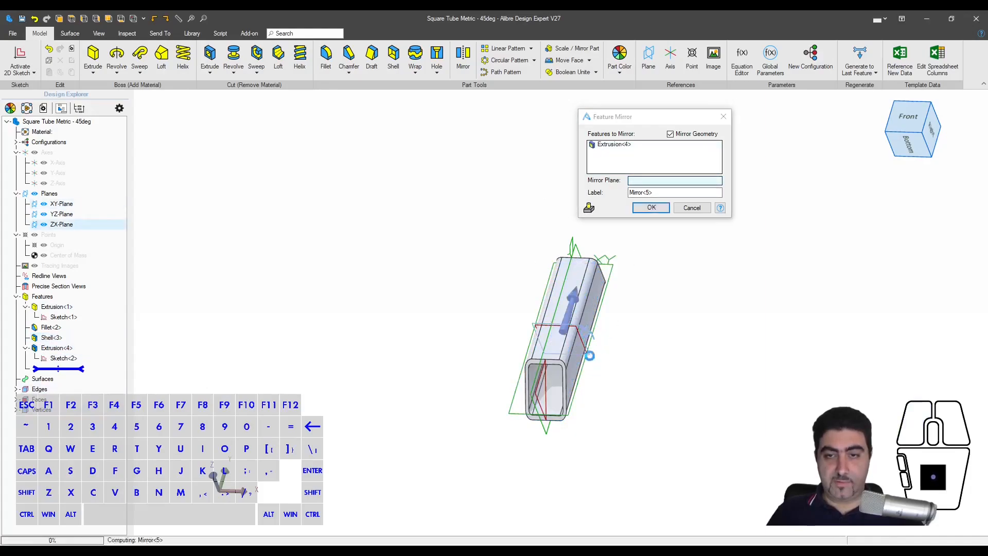
left_click(651, 208)
middle_click_drag(666, 363, 655, 388)
scroll(714, 333, "up", 4)
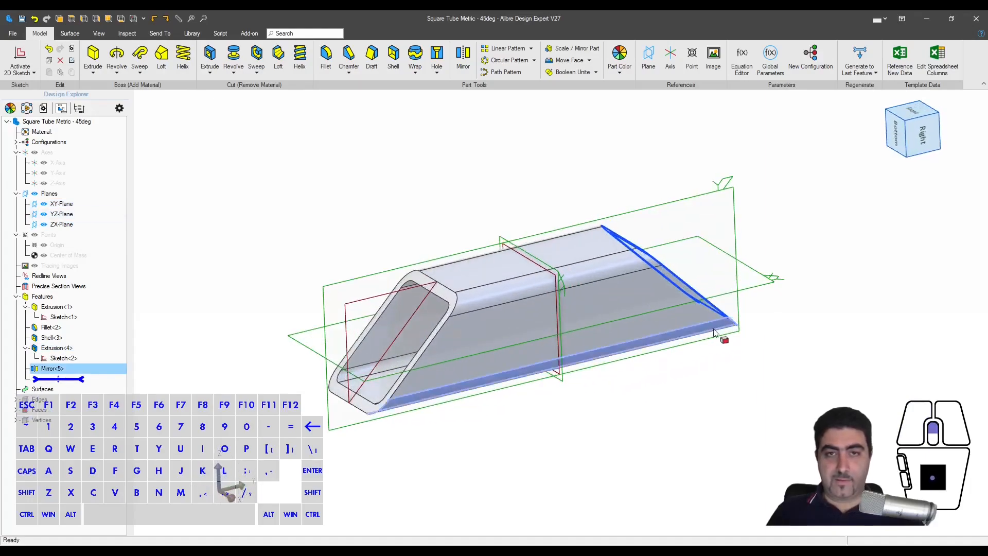
- Undo and redo the mirror, and save the part as Square Tube Metric - 45deg in the Frame Rectangular Tubes toolbox folder
left_click(34, 19)
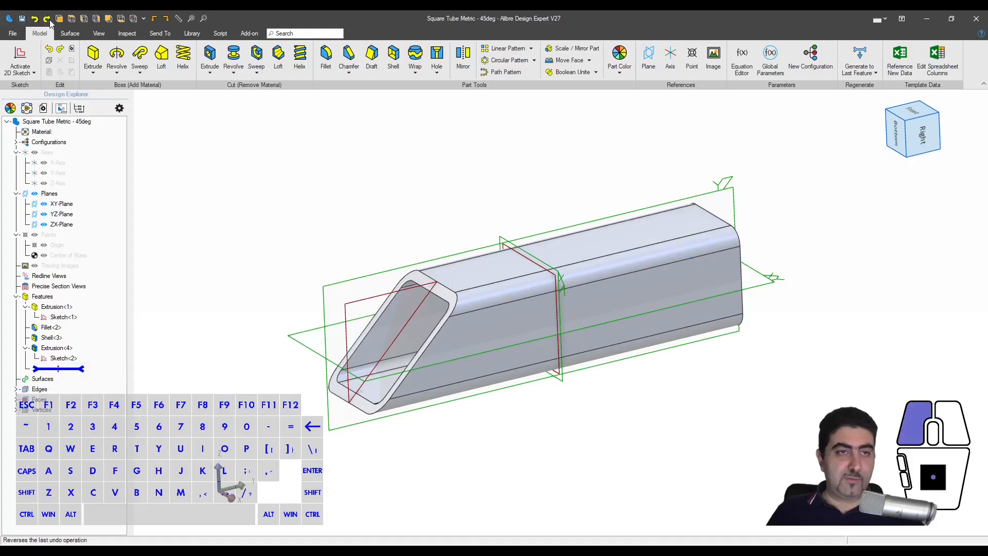
left_click(46, 19)
left_click(22, 18)
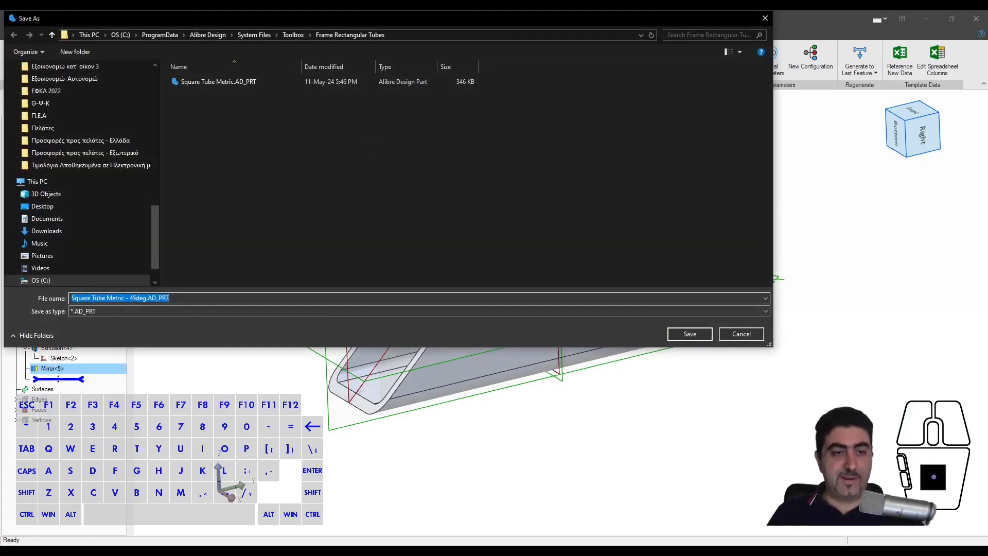
left_click(671, 338)
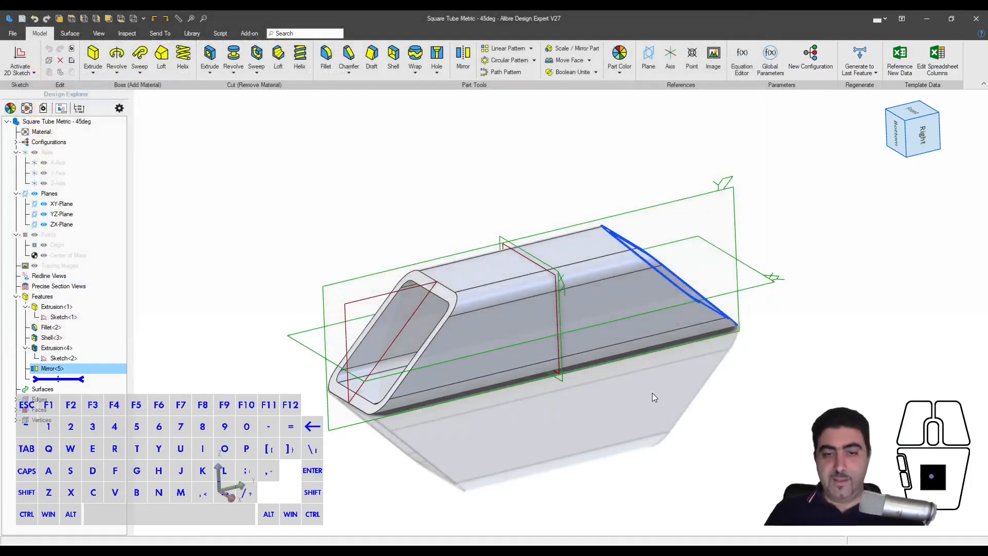
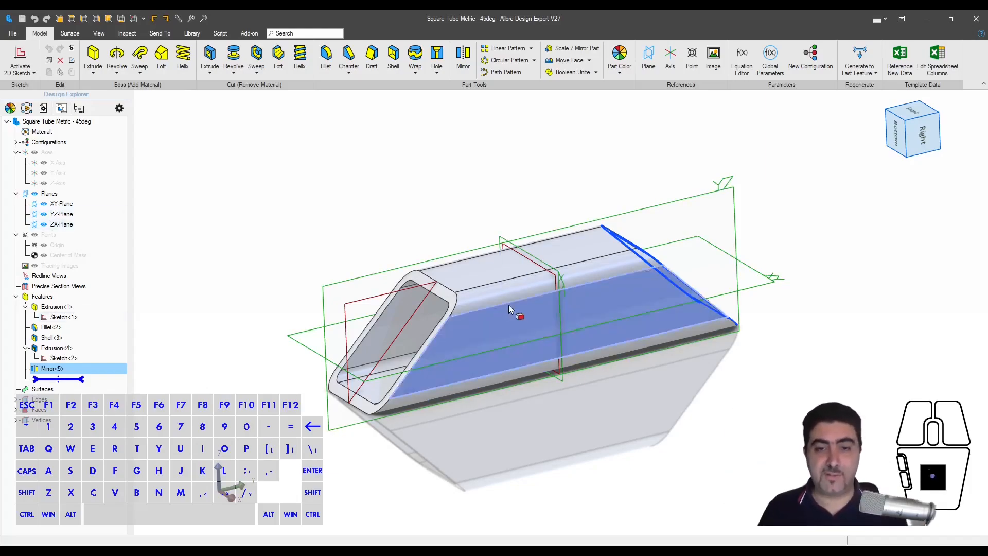
- Examine the mitred tube's outer faces, its long and short edges, the ZX-Plane and both angled ends from several sides
left_click(489, 333)
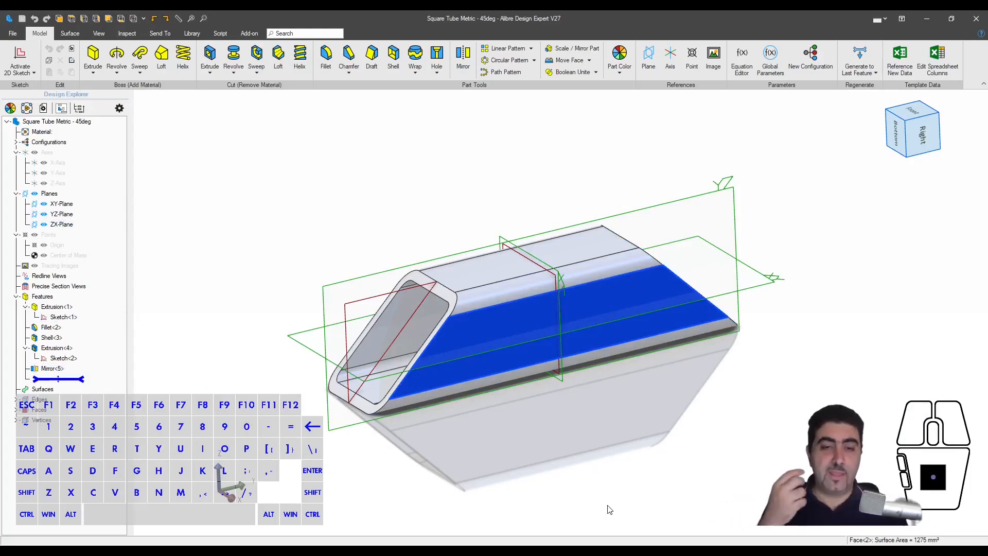
middle_click_drag(608, 510, 592, 431)
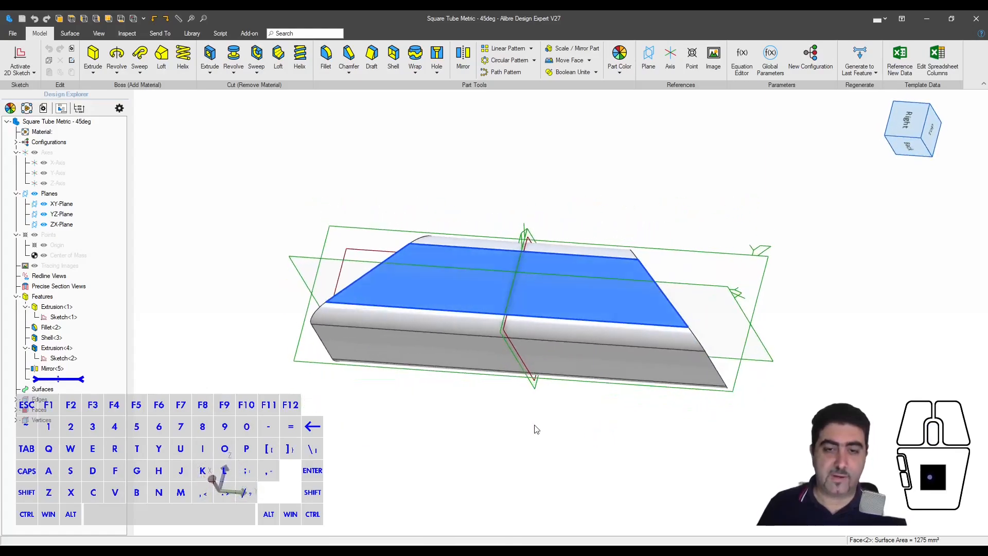
left_click(245, 253)
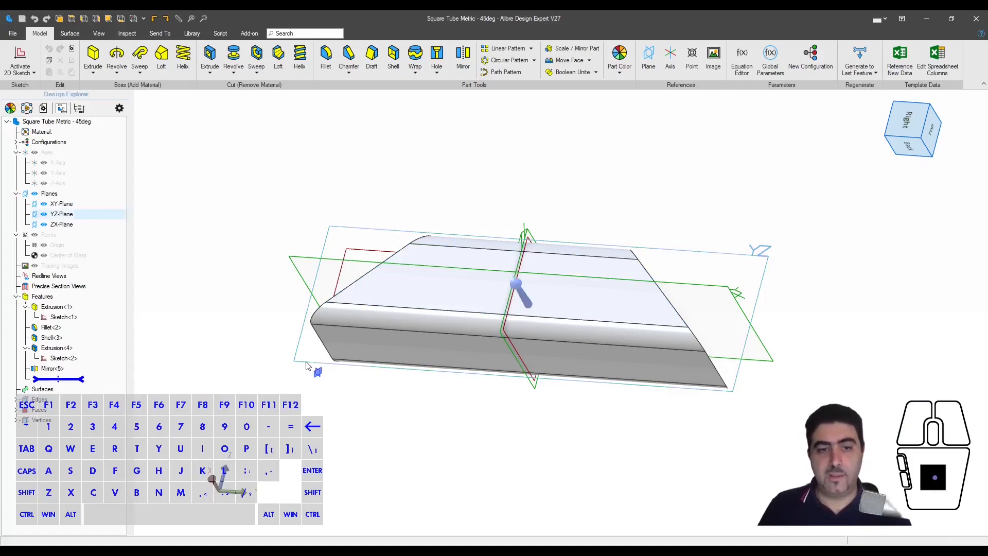
left_click(332, 327)
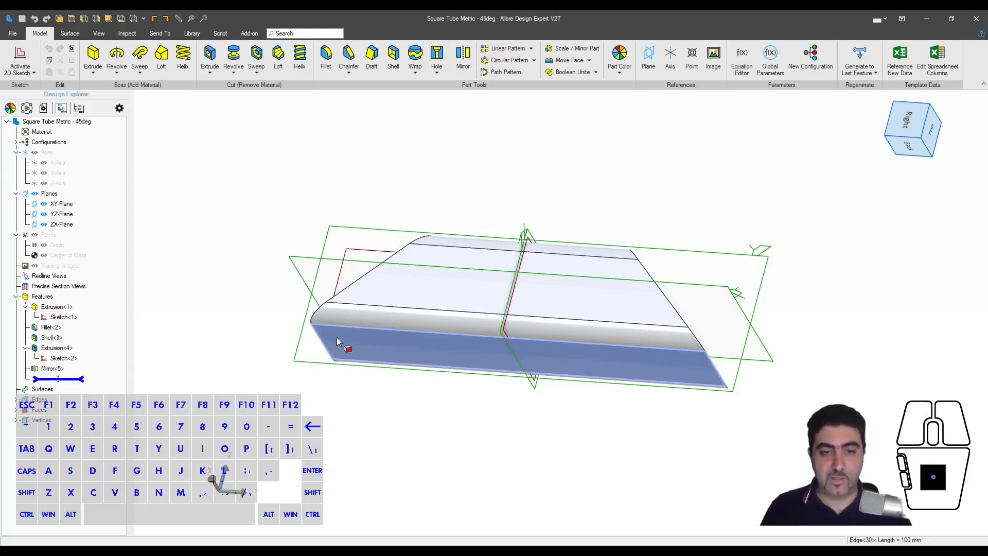
middle_click_drag(556, 409, 520, 345)
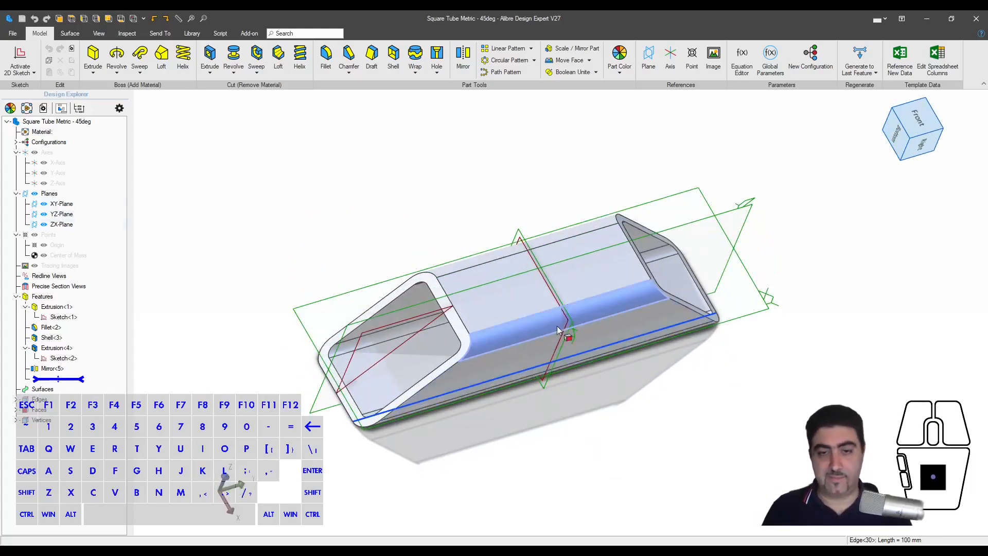
left_click(529, 315)
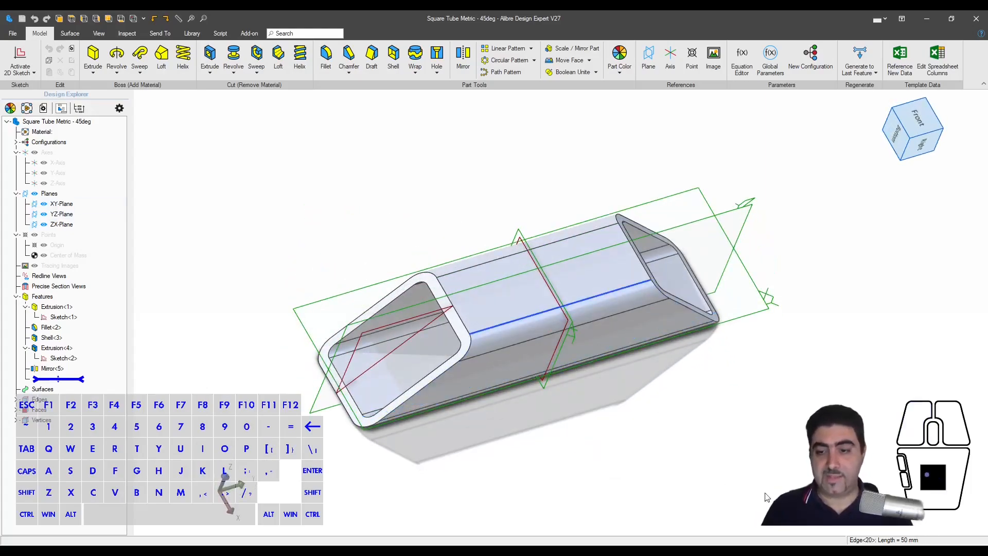
middle_click_drag(767, 496, 716, 452)
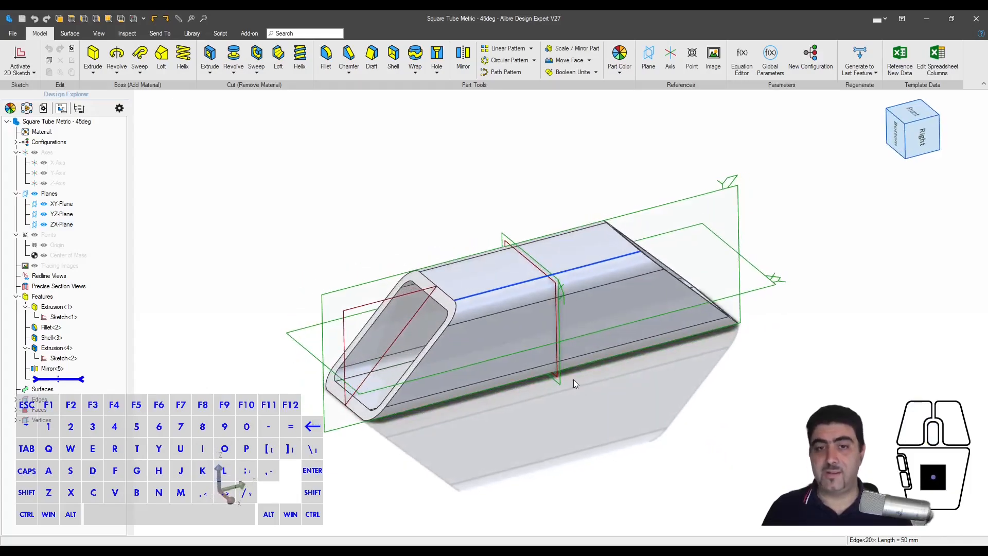
middle_click_drag(575, 383, 577, 417)
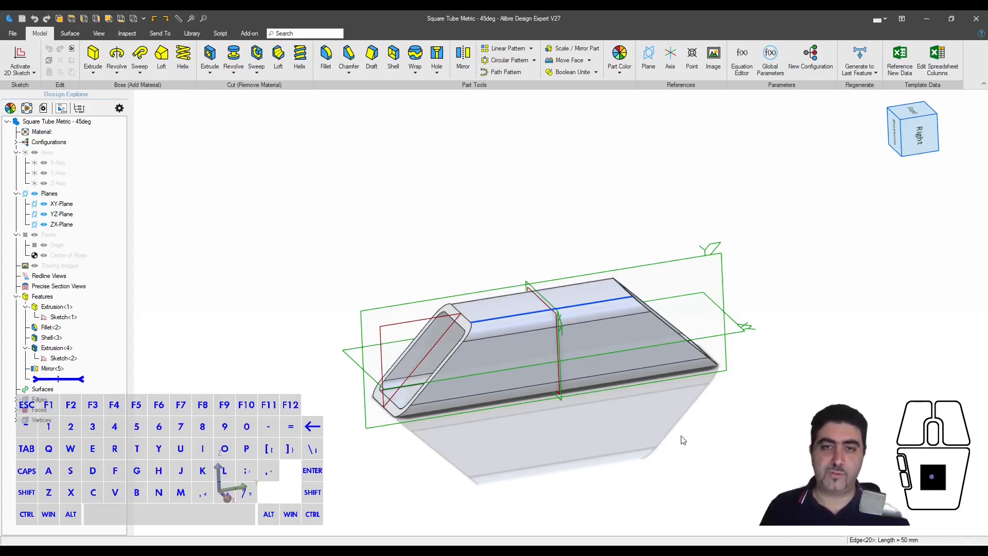
left_click(554, 400)
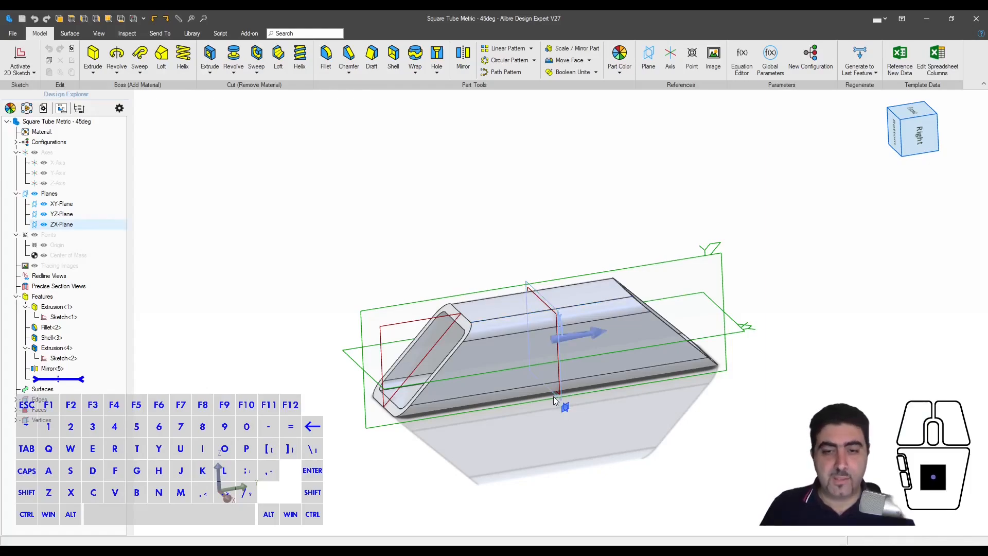
middle_click_drag(558, 444, 529, 400)
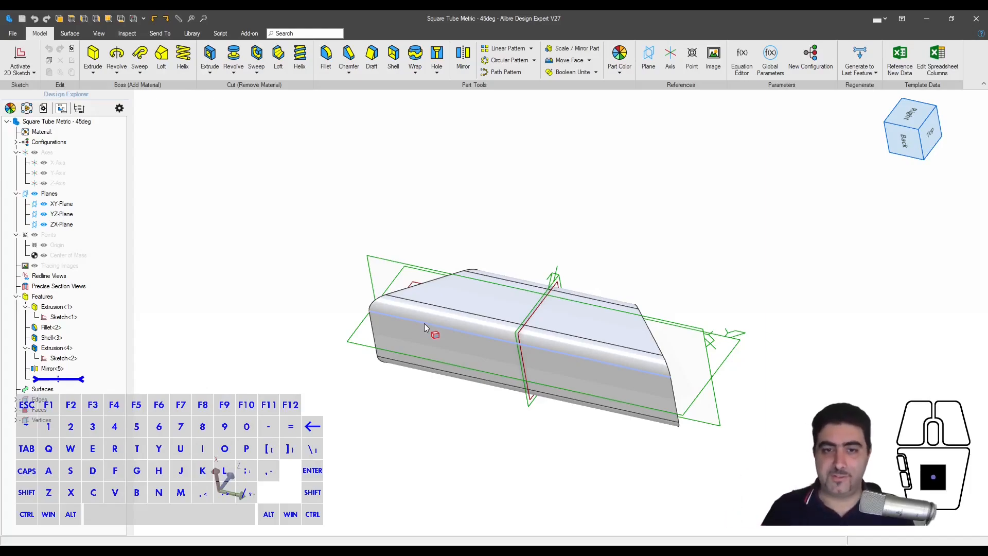
left_click(453, 298)
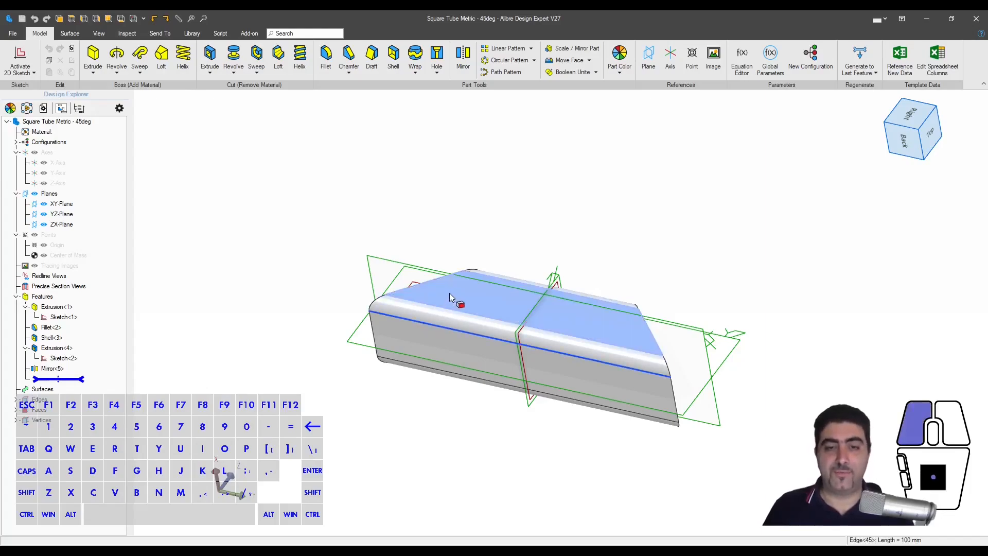
middle_click_drag(462, 307, 510, 414)
left_click(520, 375)
scroll(399, 170, "up", 3)
scroll(269, 298, "down", 2)
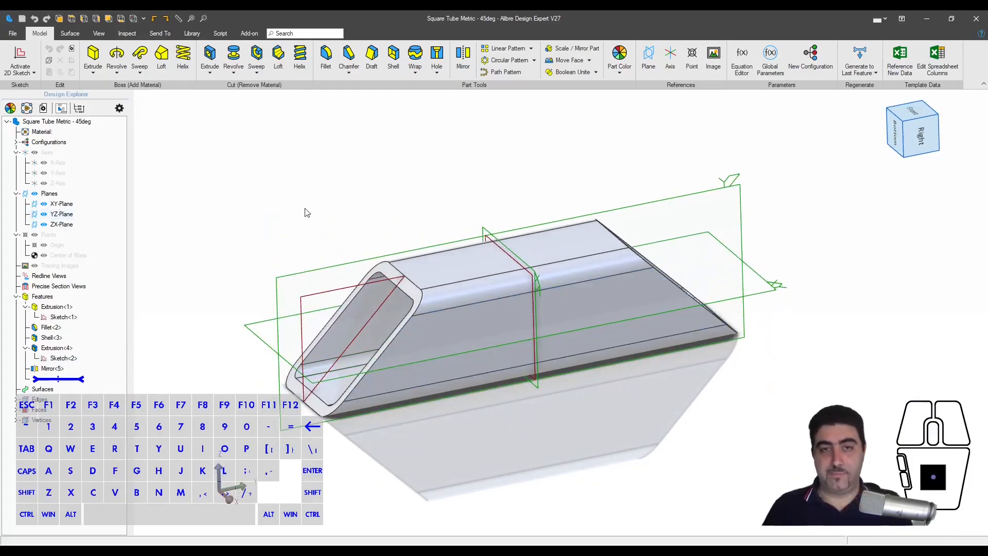
scroll(309, 211, "up", 1)
scroll(458, 218, "down", 1)
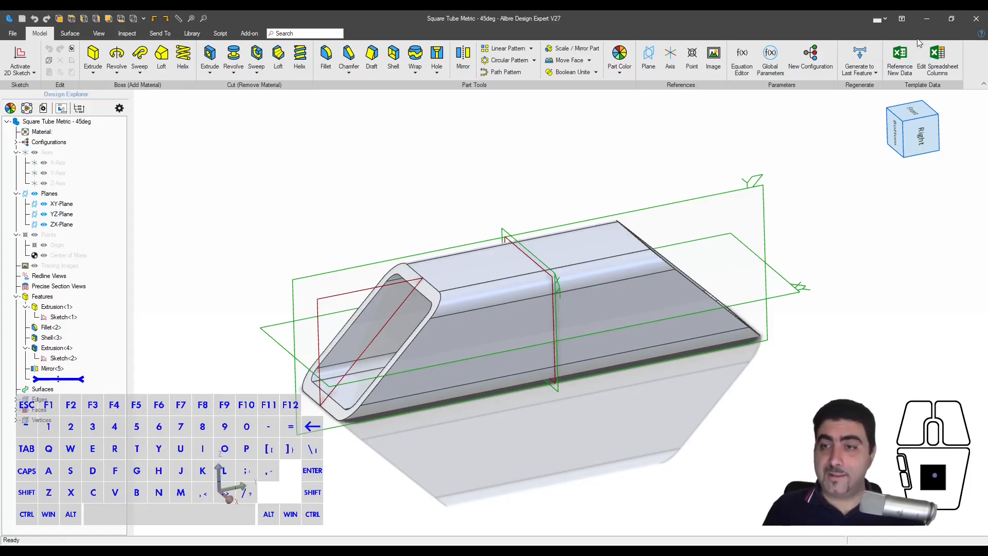
- Look over the Square Tube Metric - 60deg part and close it
key("=")
scroll(374, 241, "up", 3)
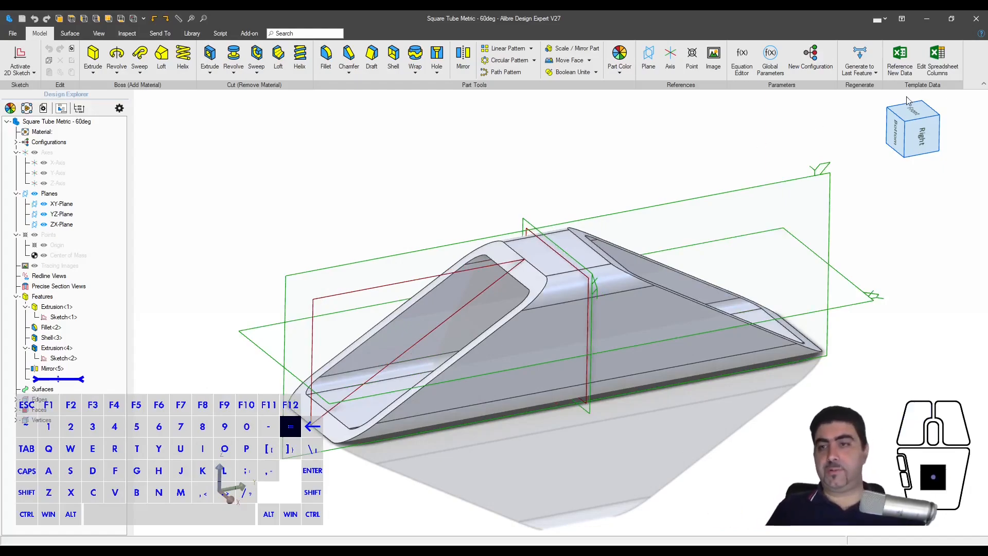
left_click(976, 19)
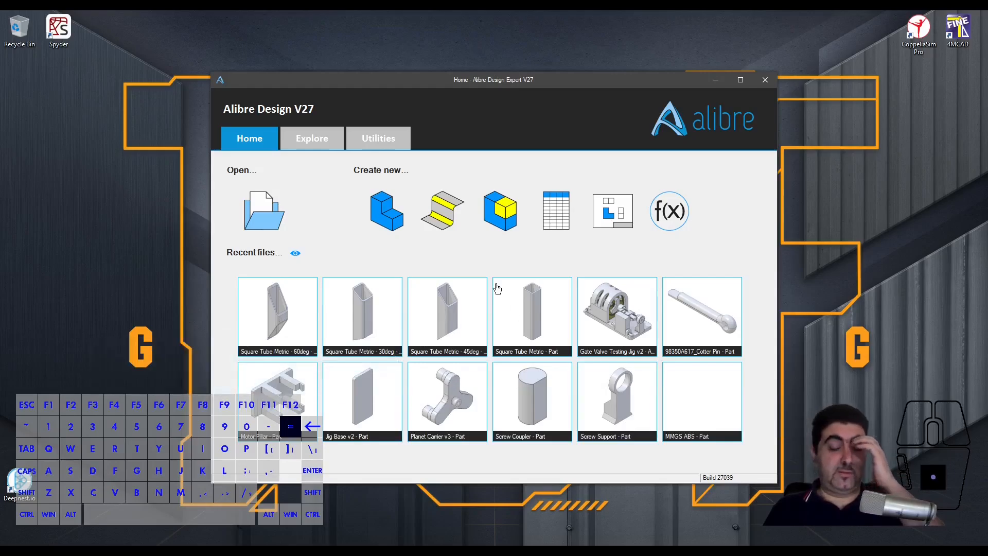
- Create a new assembly named Table Frame
left_click(494, 236)
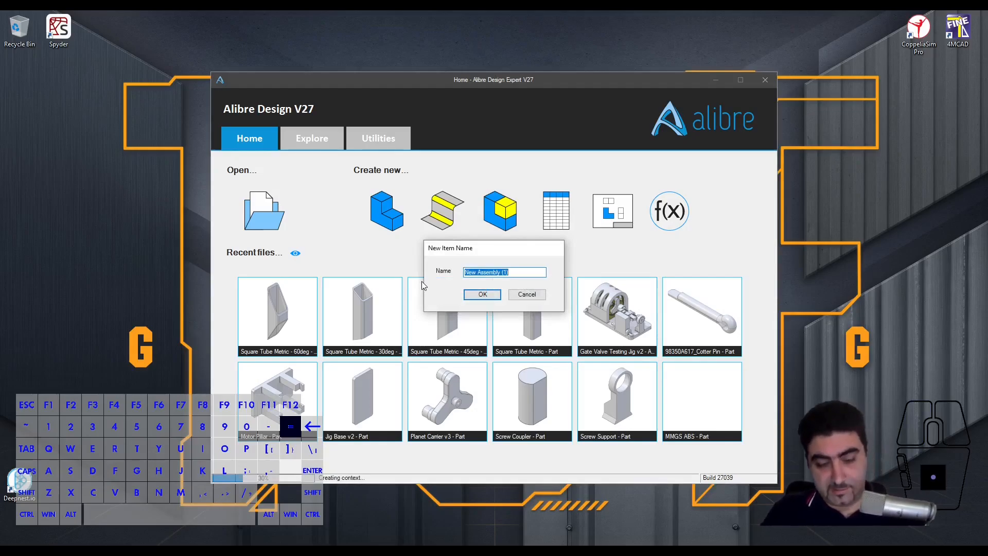
key("shift")
type("T")
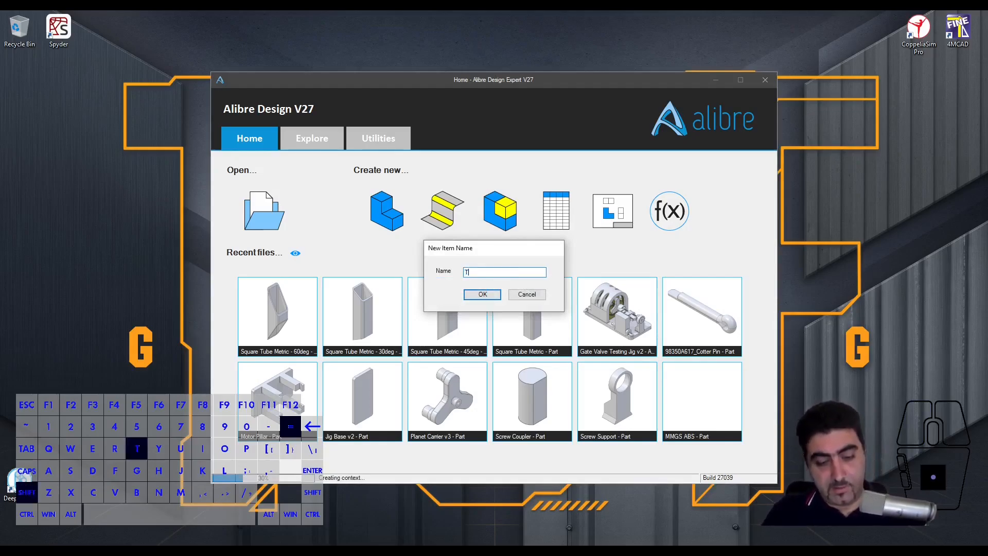
type("able Fra")
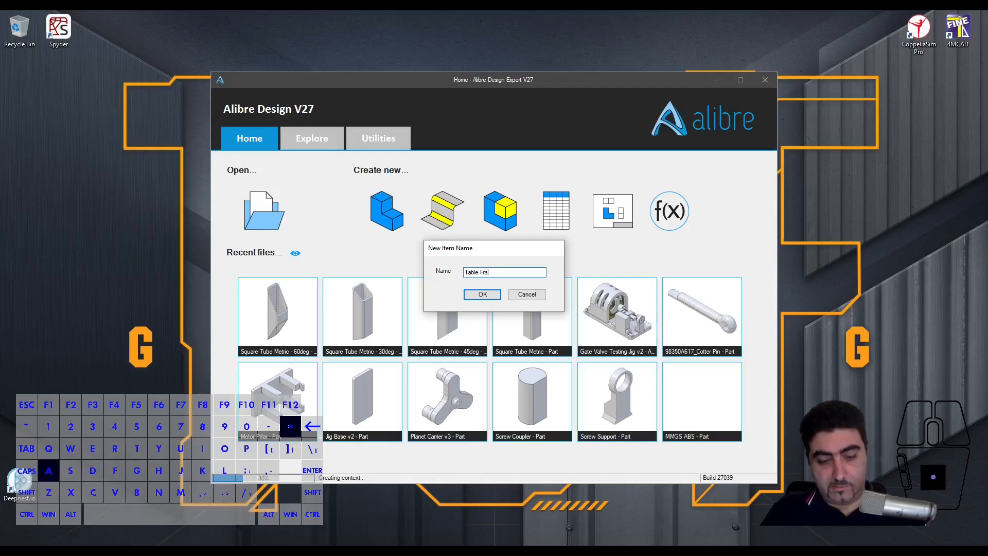
key("Return")
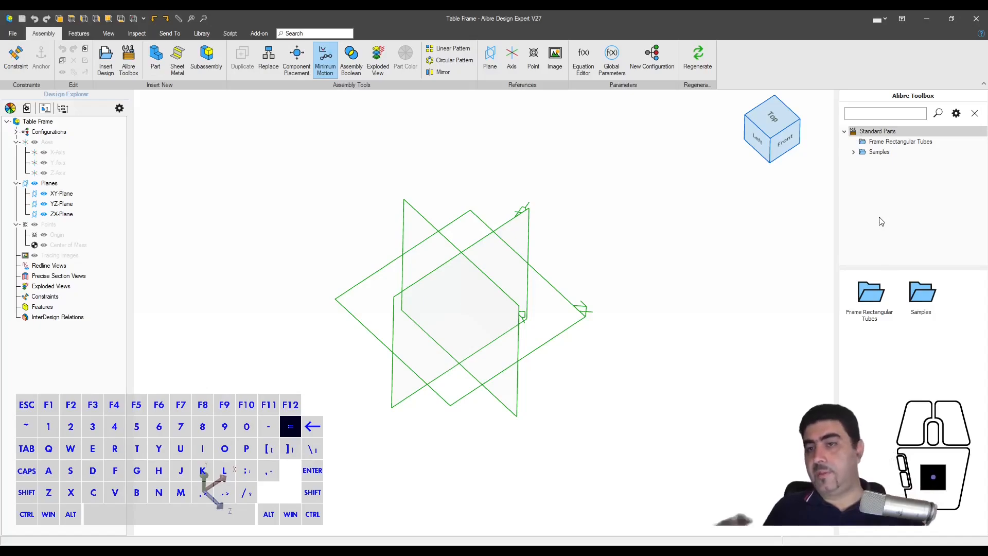
- Start configuring a Square Tube Metric - 45deg part from the Frame Rectangular Tubes toolbox folder for insertion into the assembly
double_click(882, 302)
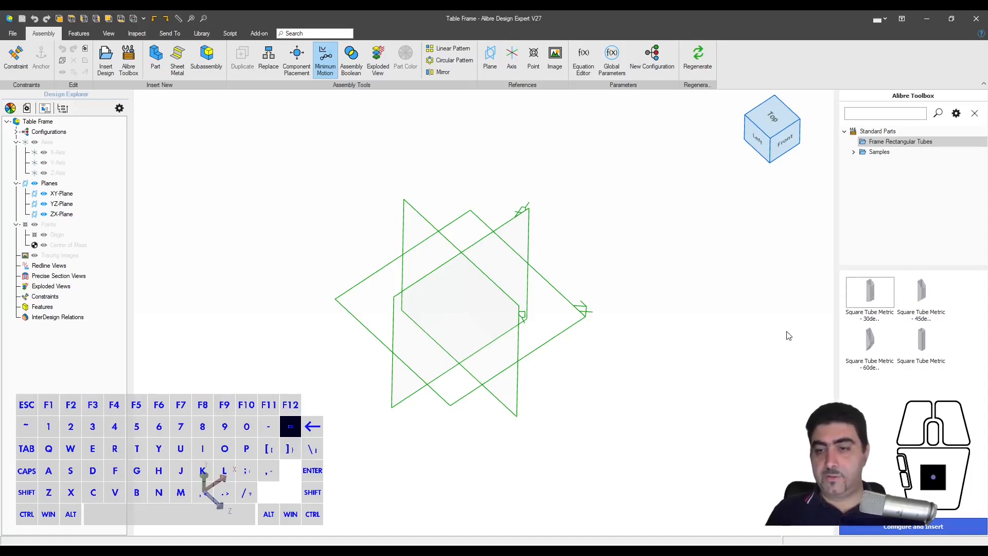
scroll(584, 277, "down", 3)
scroll(652, 231, "up", 1)
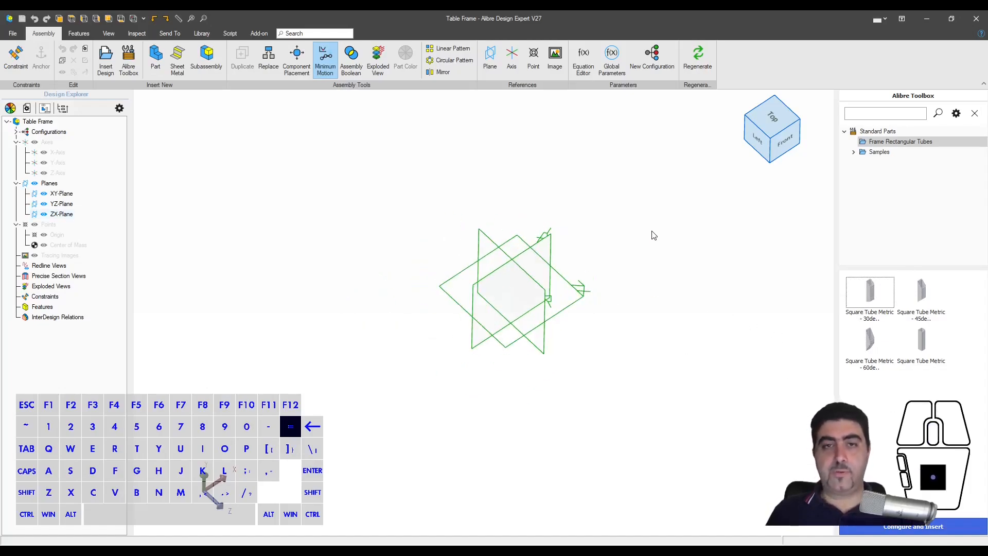
scroll(476, 319, "down", 2)
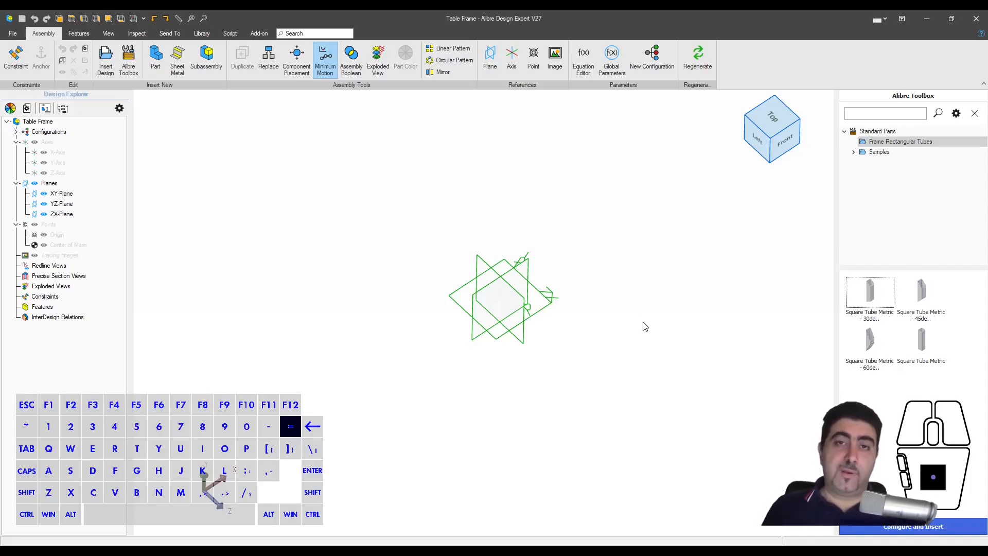
left_click(915, 295)
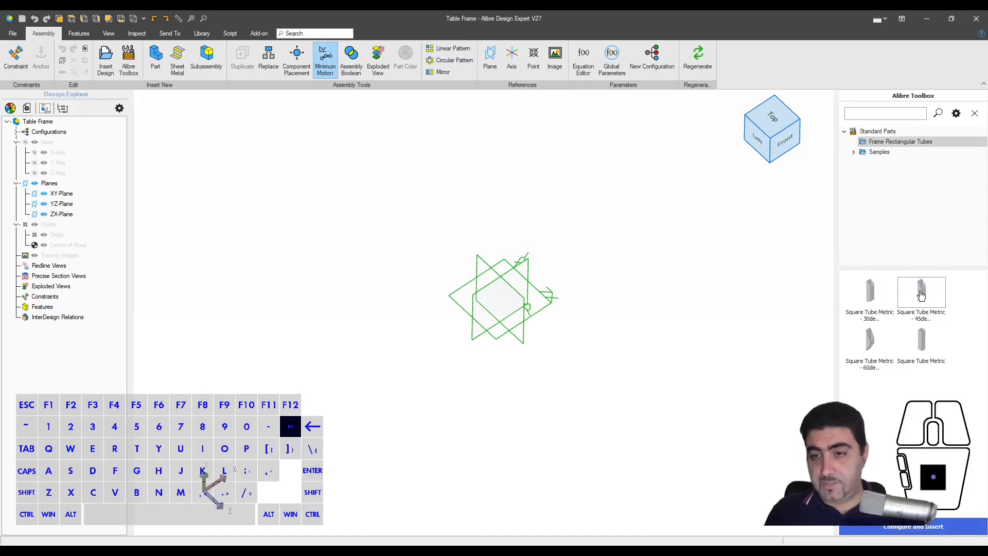
left_click(916, 526)
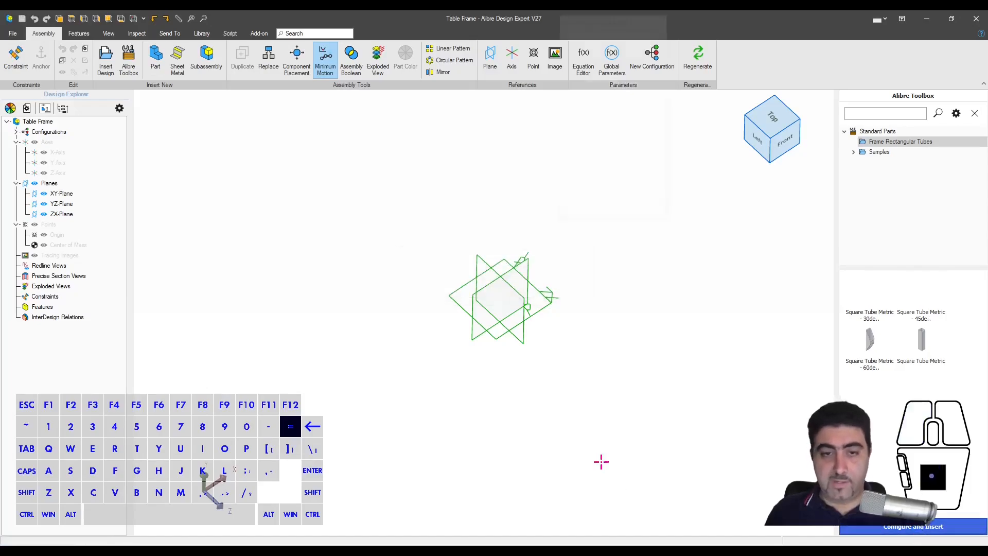
scroll(354, 308, "down", 4)
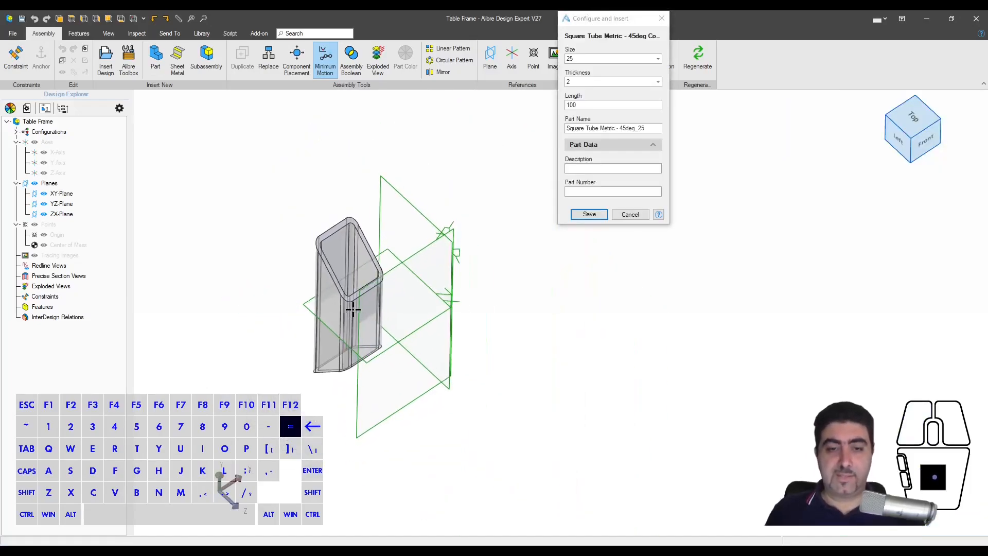
scroll(372, 290, "up", 3)
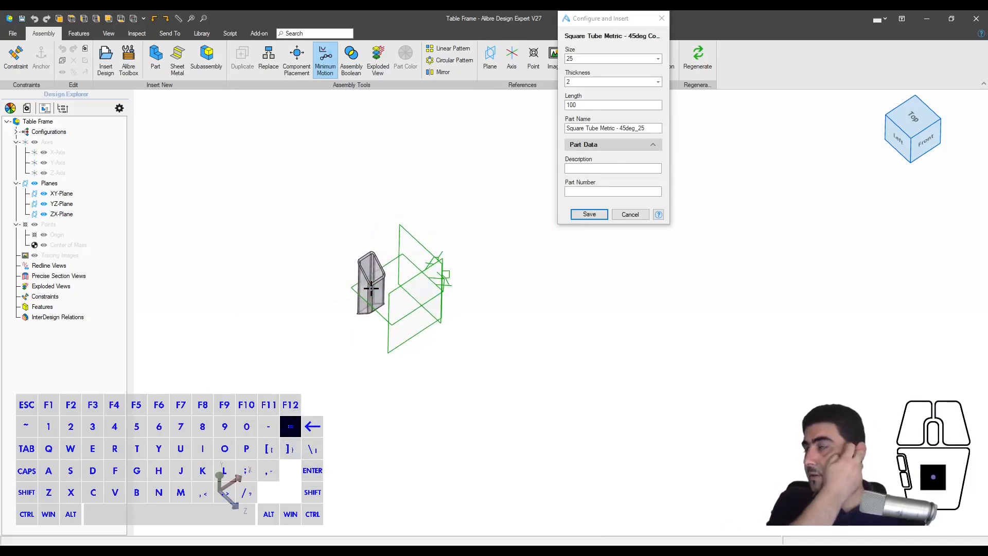
scroll(371, 288, "up", 3)
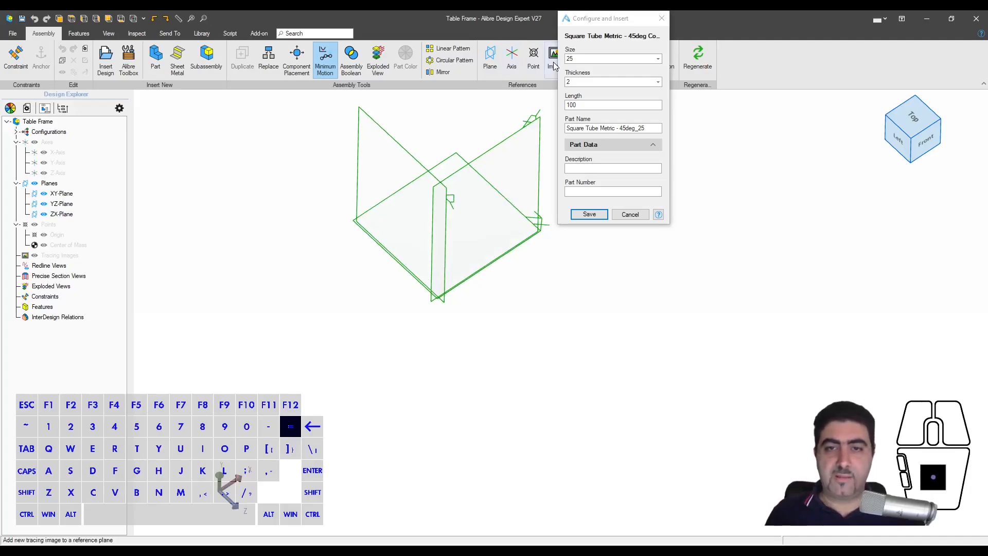
- Configure the 45deg square tube with size 30 and length 3000
left_click(577, 59)
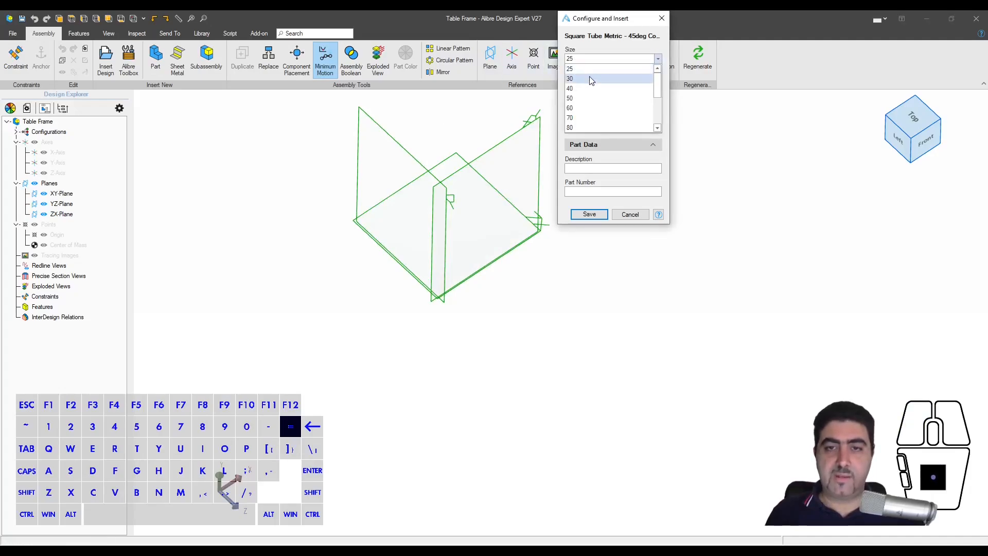
left_click(589, 78)
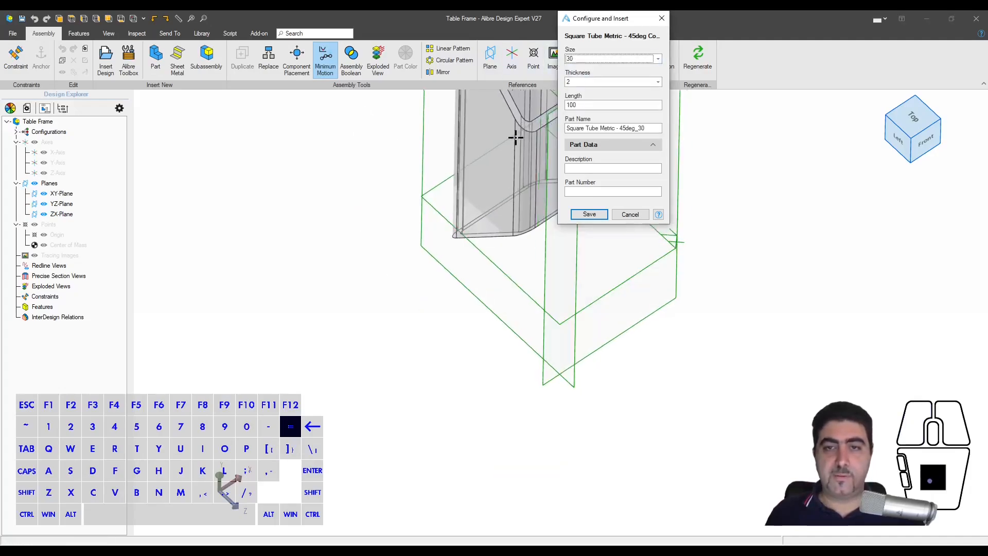
scroll(377, 272, "down", 2)
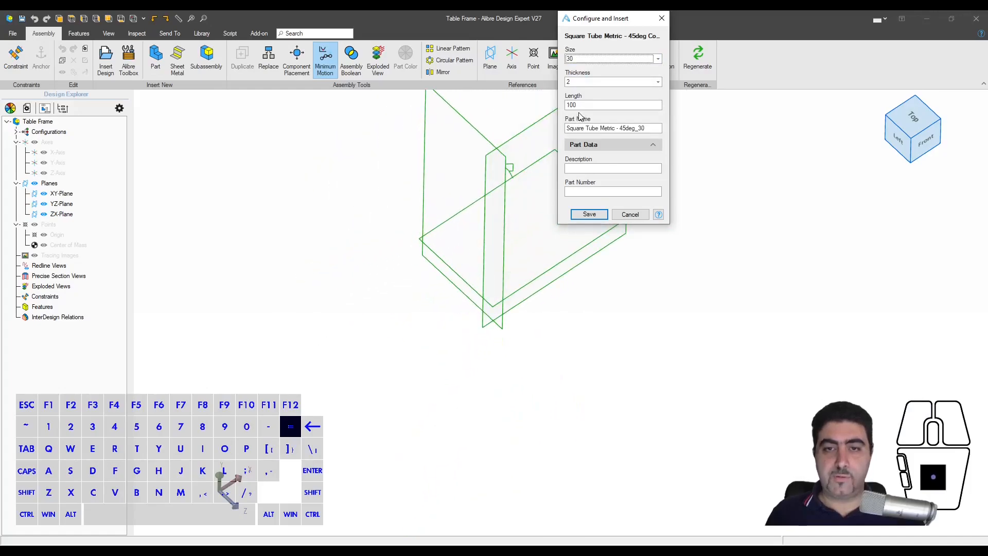
left_click_drag(581, 105, 555, 103)
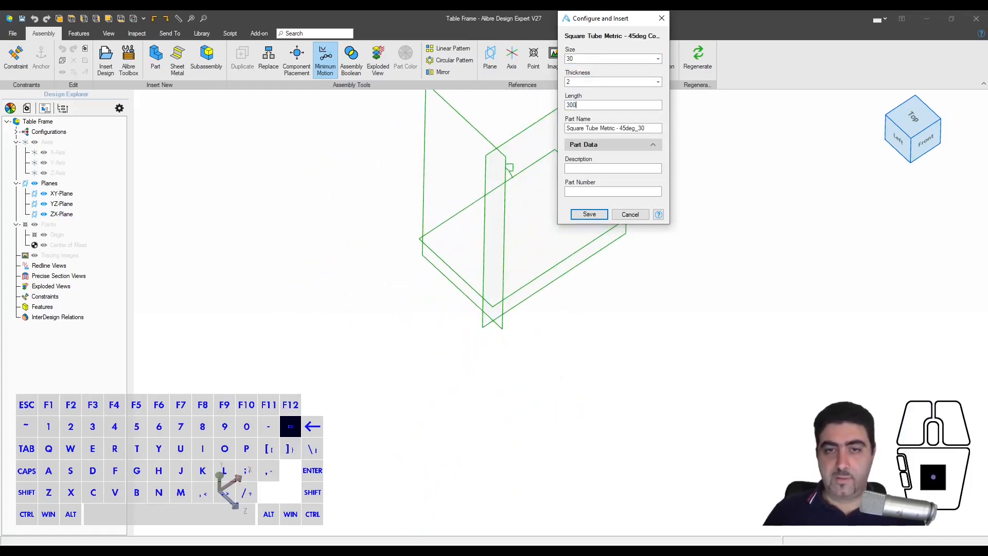
scroll(381, 253, "down", 3)
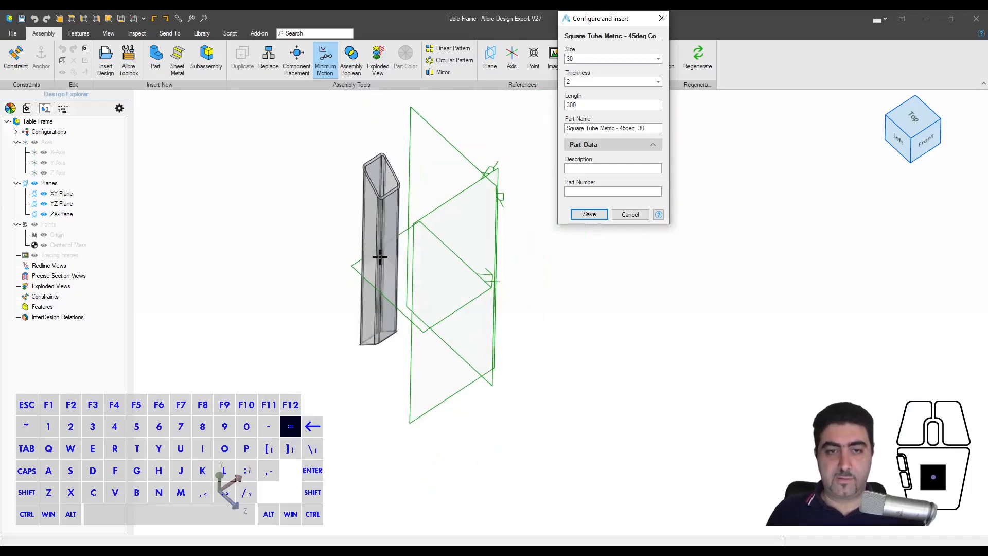
scroll(348, 275, "down", 2)
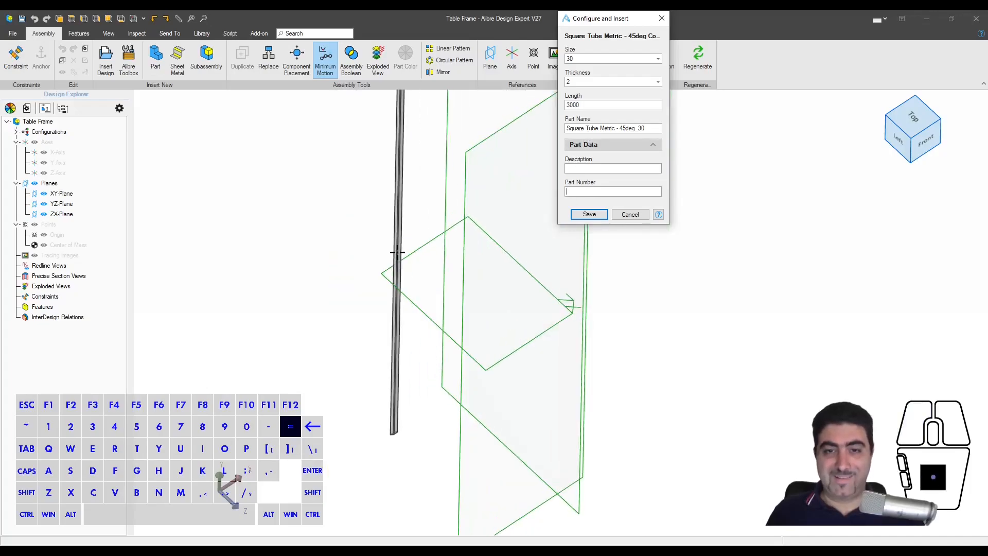
- Place two copies of the 3000 long tube side by side near the assembly's reference planes
scroll(386, 283, "down", 3)
left_click(383, 281)
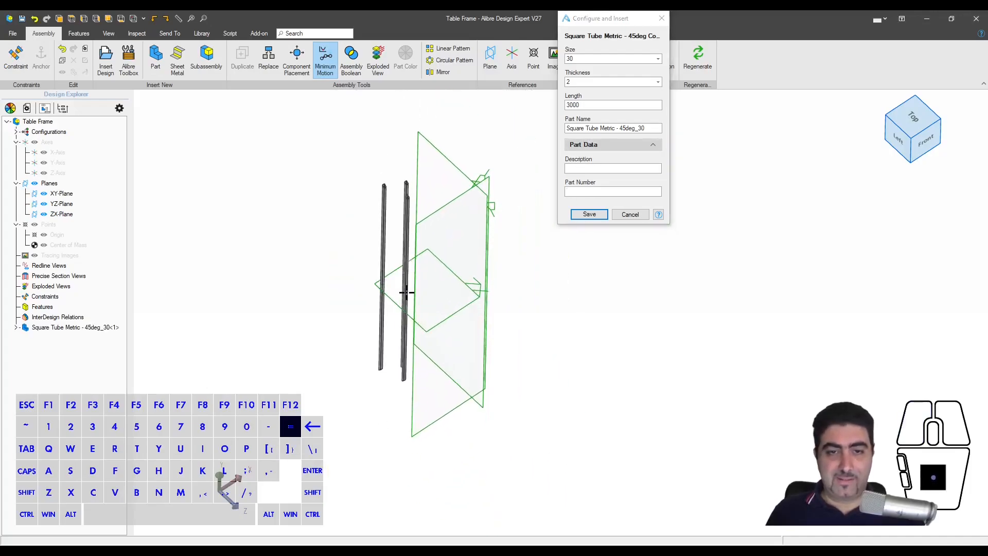
left_click(406, 286)
scroll(426, 280, "up", 3)
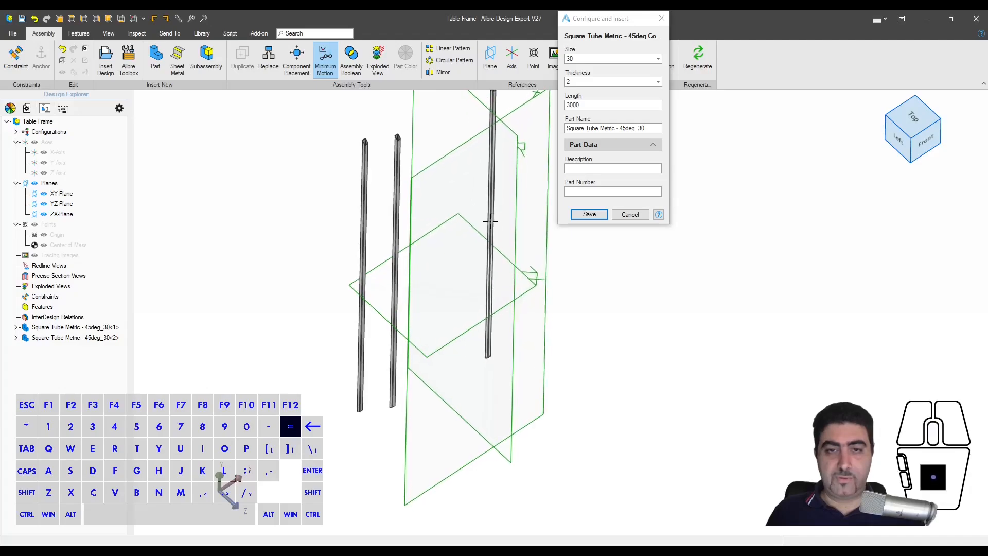
- Begin saving the tube part and create a folder named Toolbox Table inside the Example folder for it
left_click(591, 215)
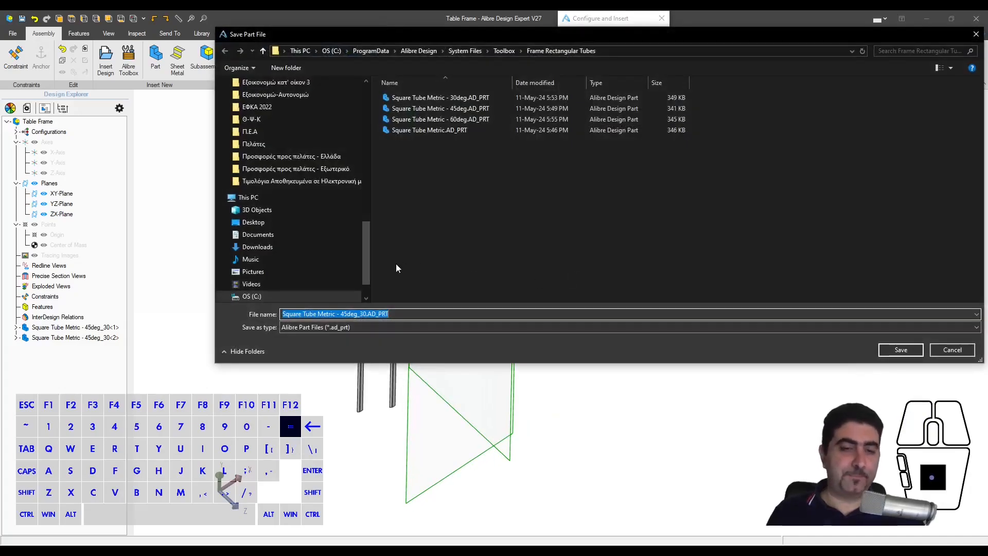
scroll(327, 153, "up", 10)
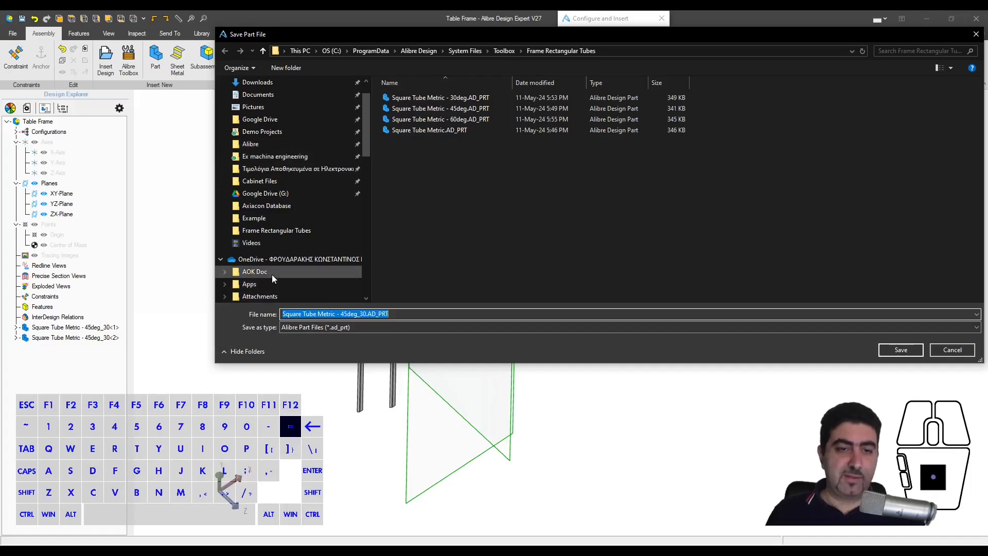
left_click(254, 217)
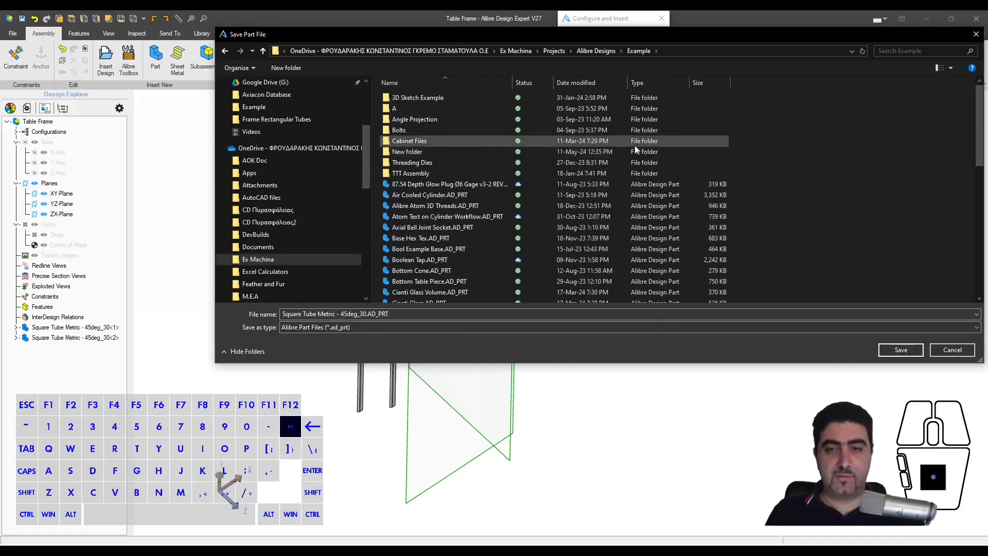
right_click(677, 213)
mouse_move(712, 360)
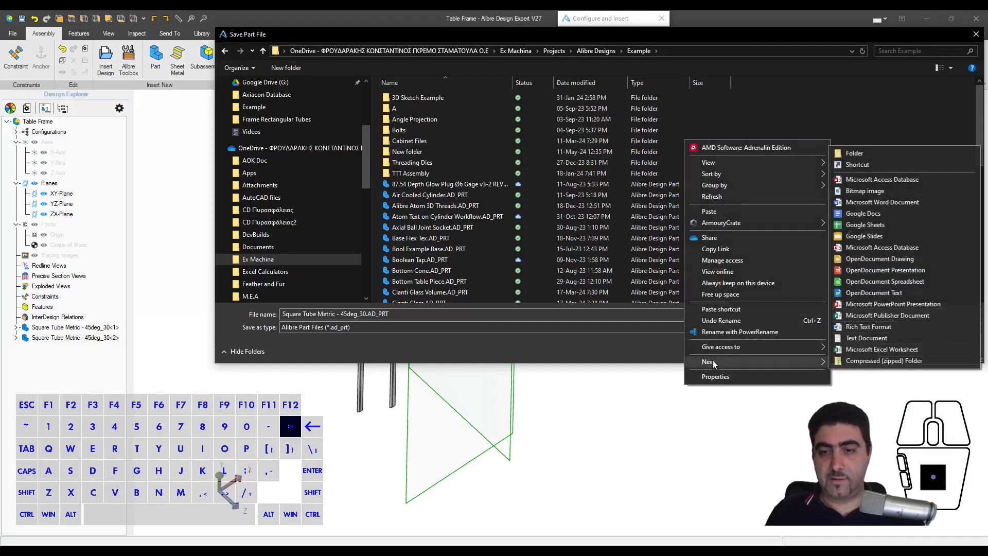
left_click(840, 153)
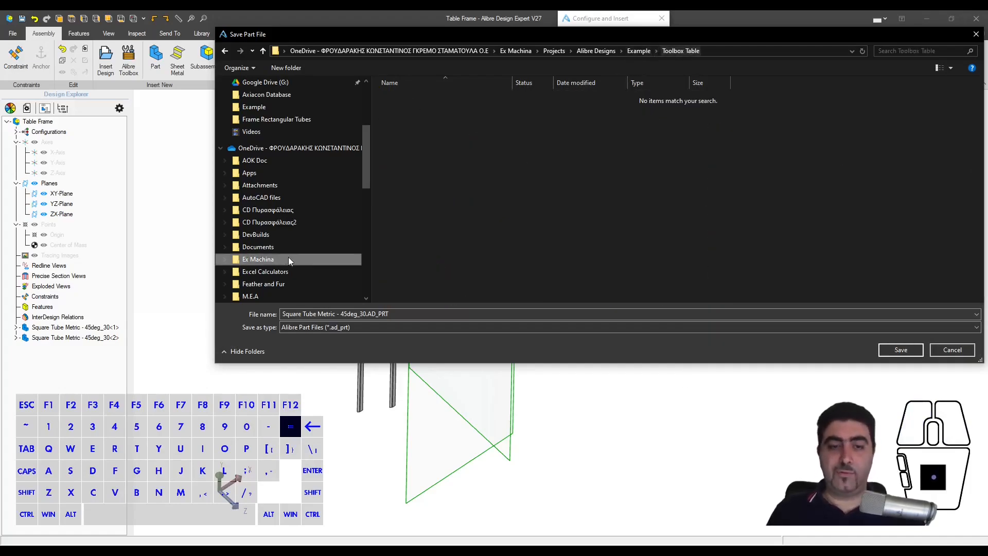
- Save the part in the Toolbox Table folder as Square Tube Metric - 45deg_30-3000
left_click(358, 316)
left_click(357, 316)
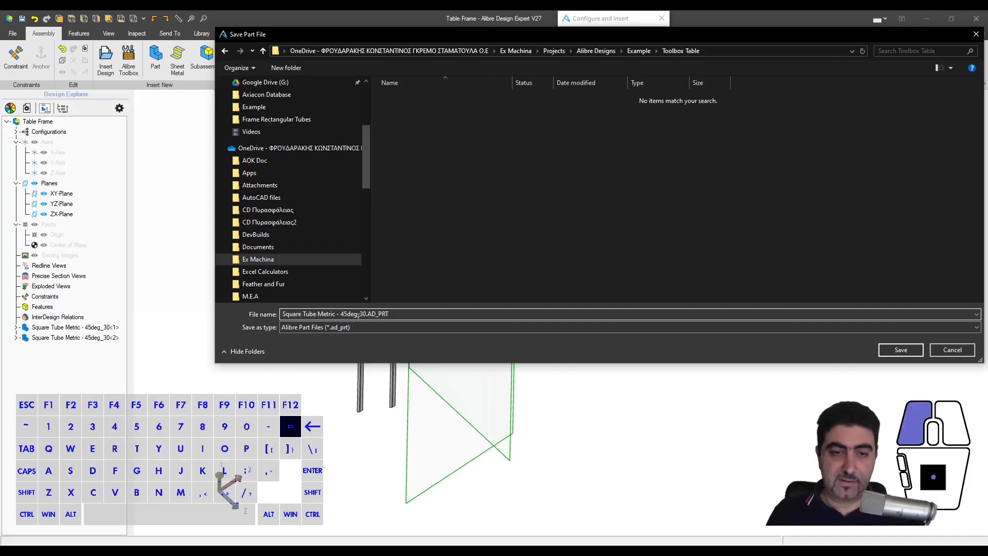
left_click_drag(363, 315, 367, 314)
left_click(368, 315)
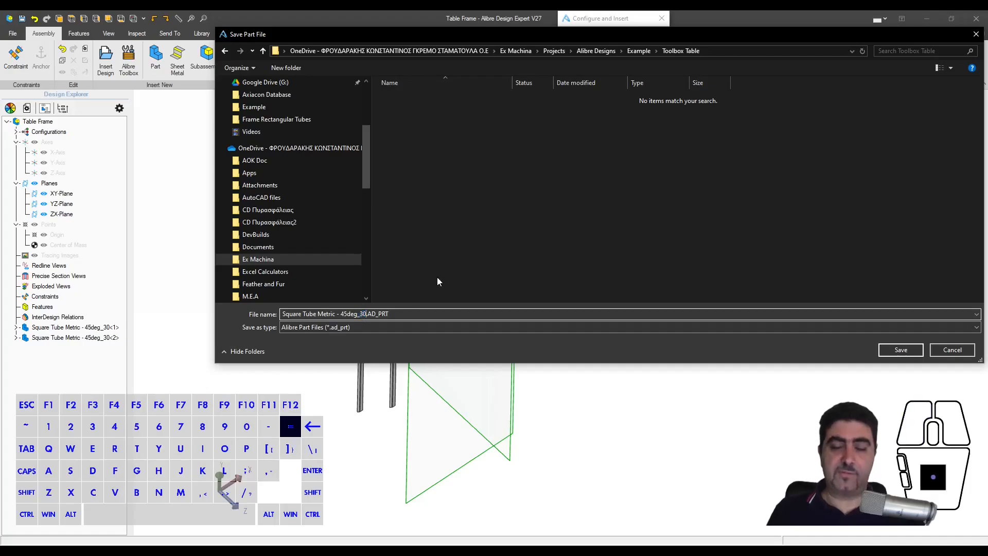
type("-")
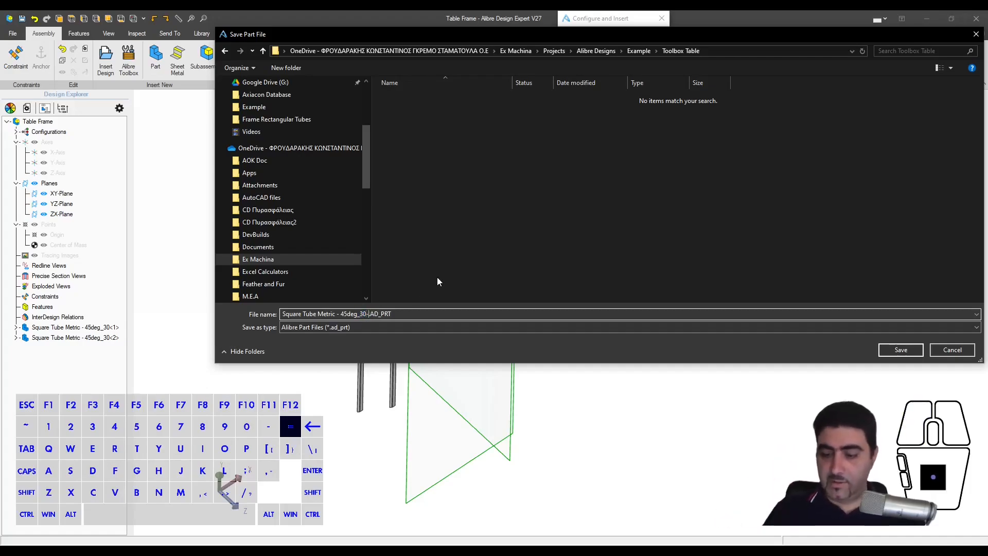
type("3000")
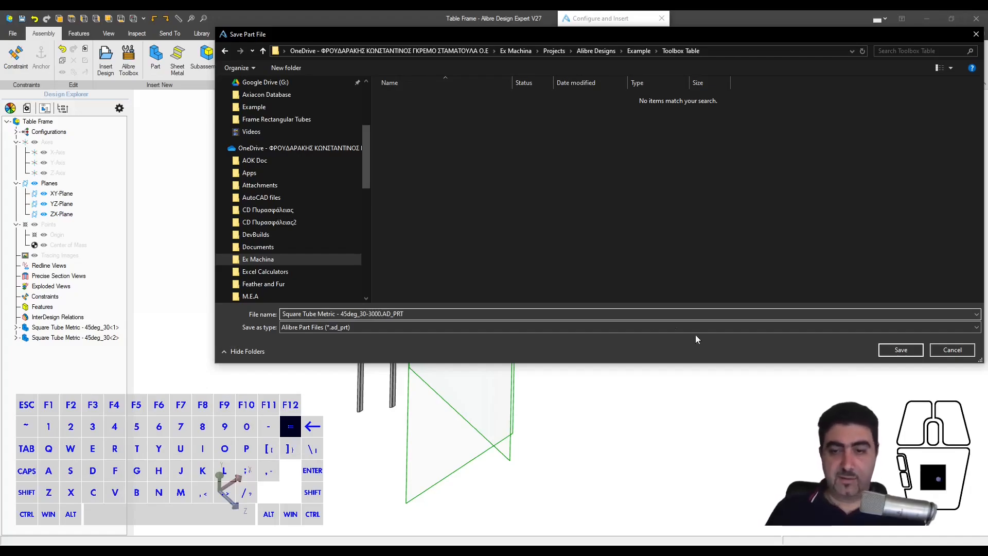
left_click(900, 350)
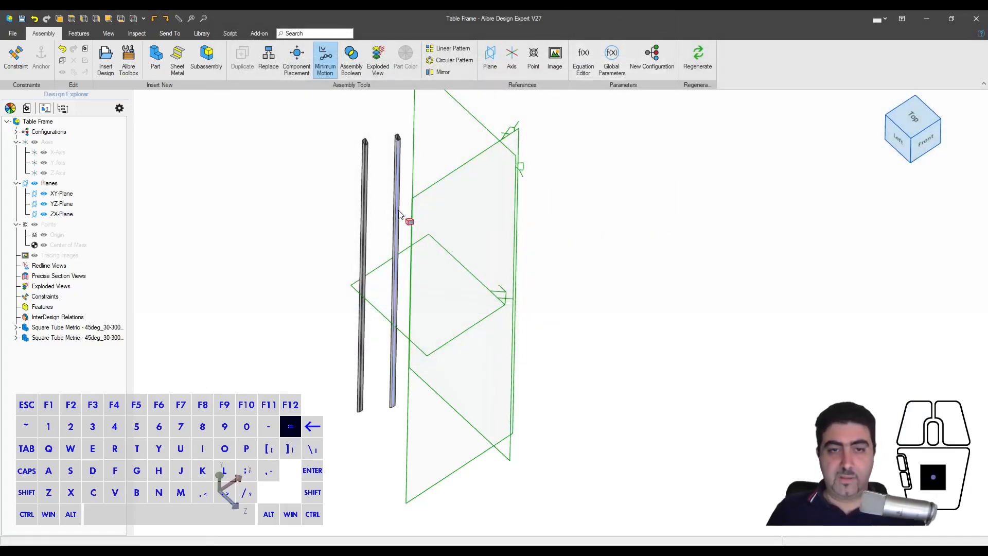
- Configure another Square Tube Metric - 45deg from the Frame Rectangular Tubes toolbox folder with size 30 and length 1250
left_click(128, 59)
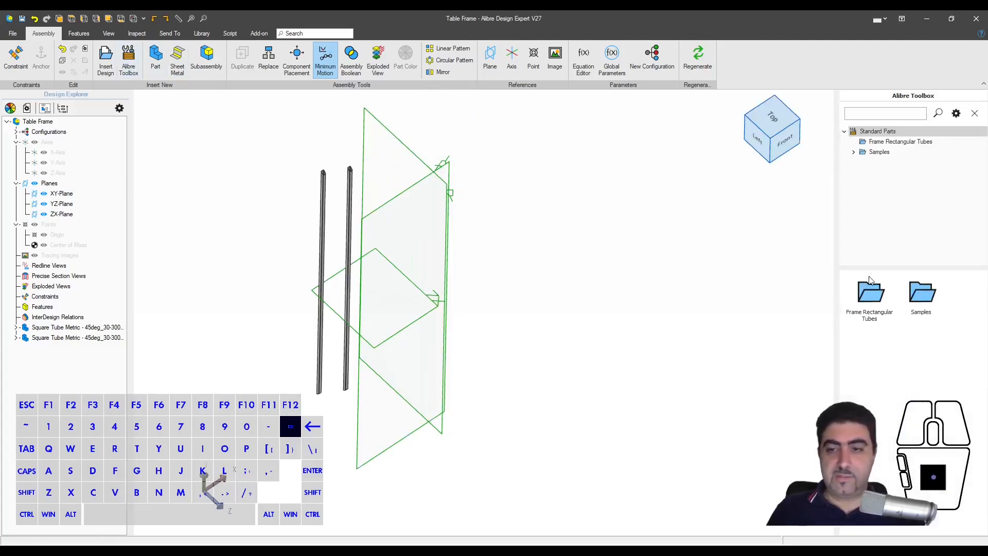
double_click(882, 307)
left_click(920, 319)
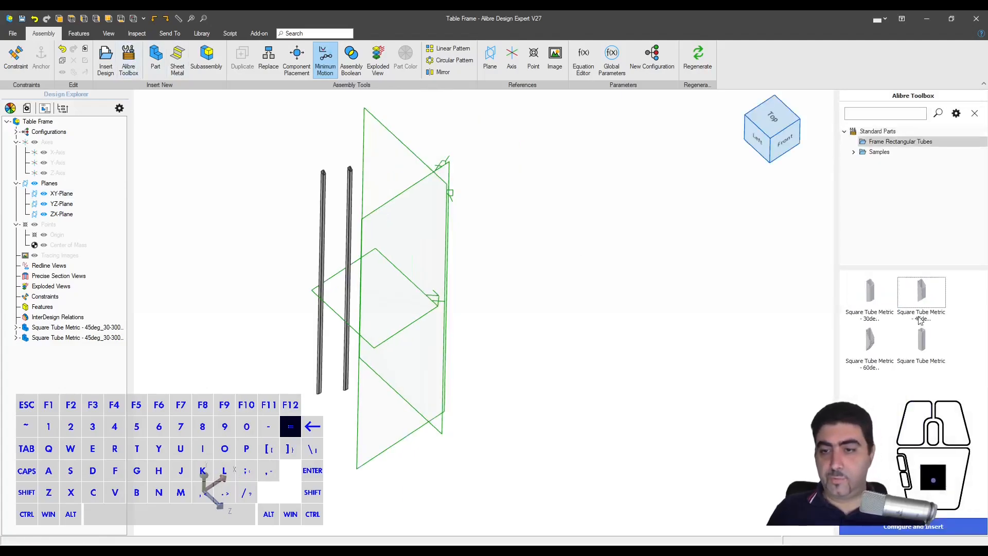
left_click(930, 525)
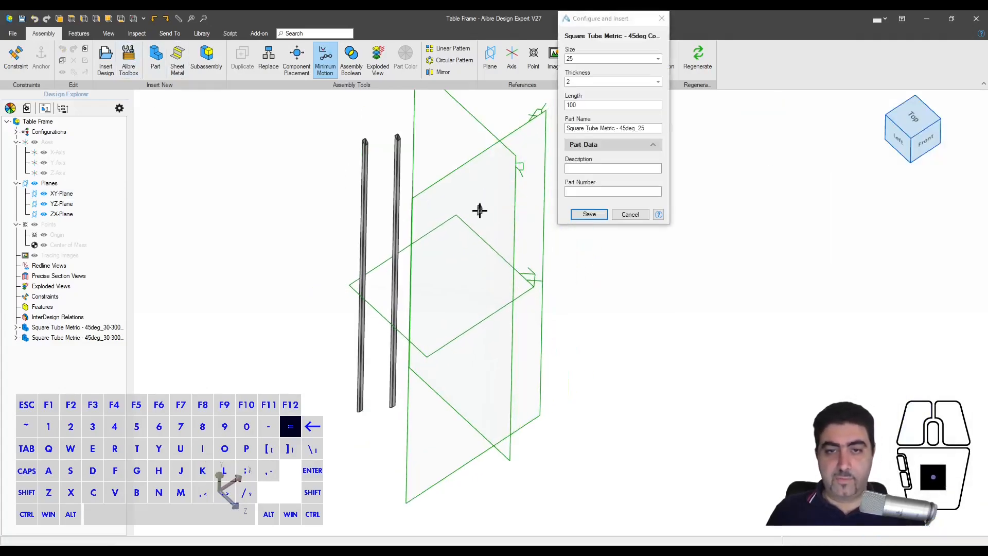
double_click(571, 105)
type("1,2")
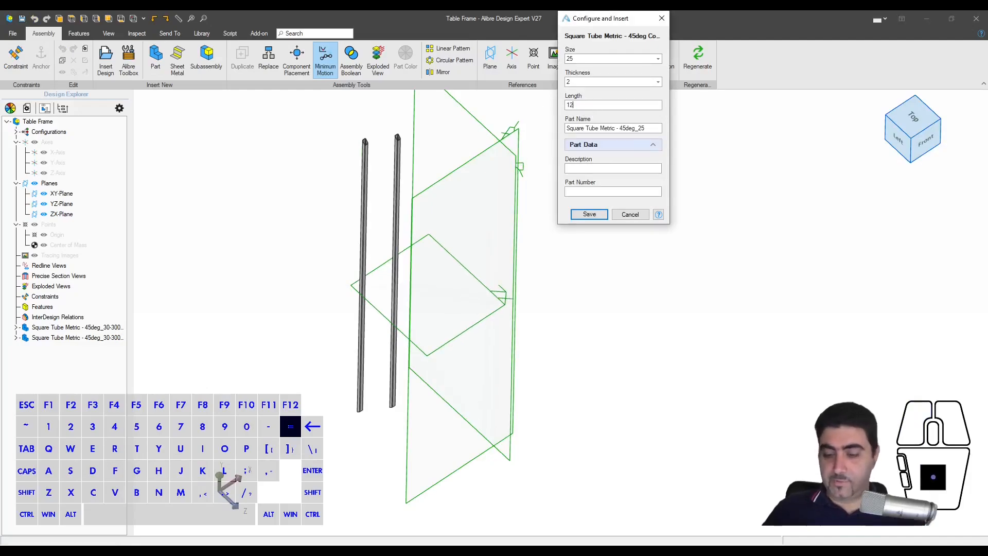
type("50")
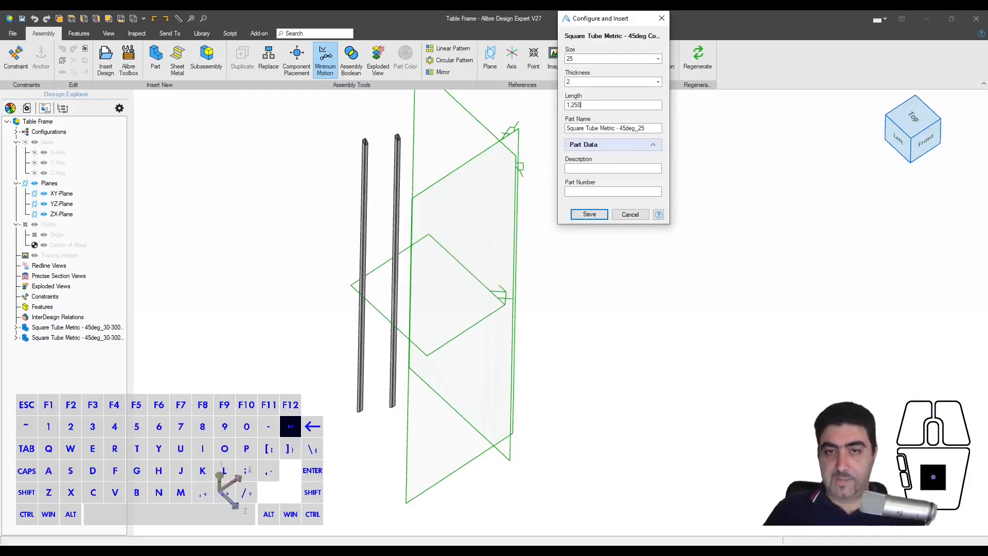
left_click(566, 58)
left_click(583, 93)
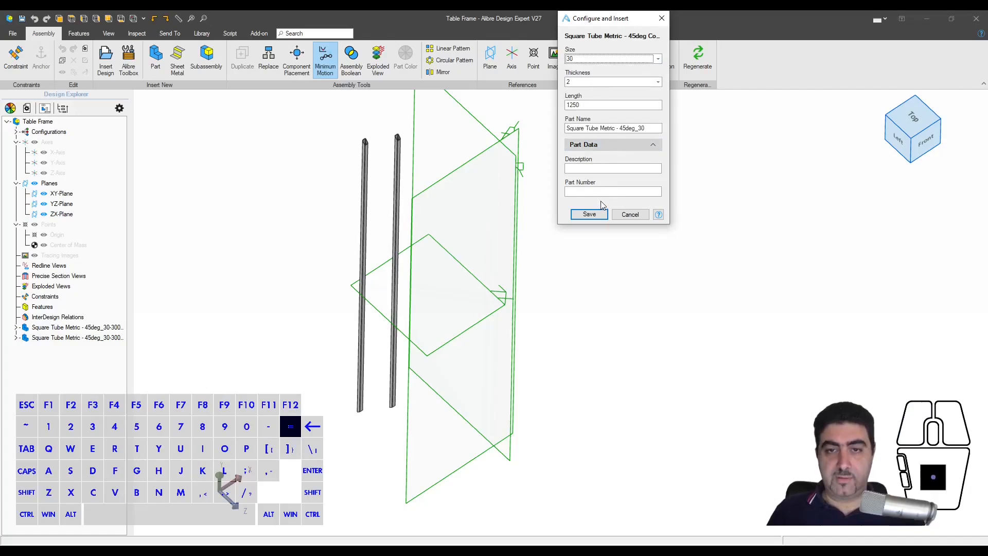
- Place two copies of the 1250 long tube beside the others and save the part as Square Tube Metric - 45deg_30-1250 in the Toolbox Table folder
left_click(432, 261)
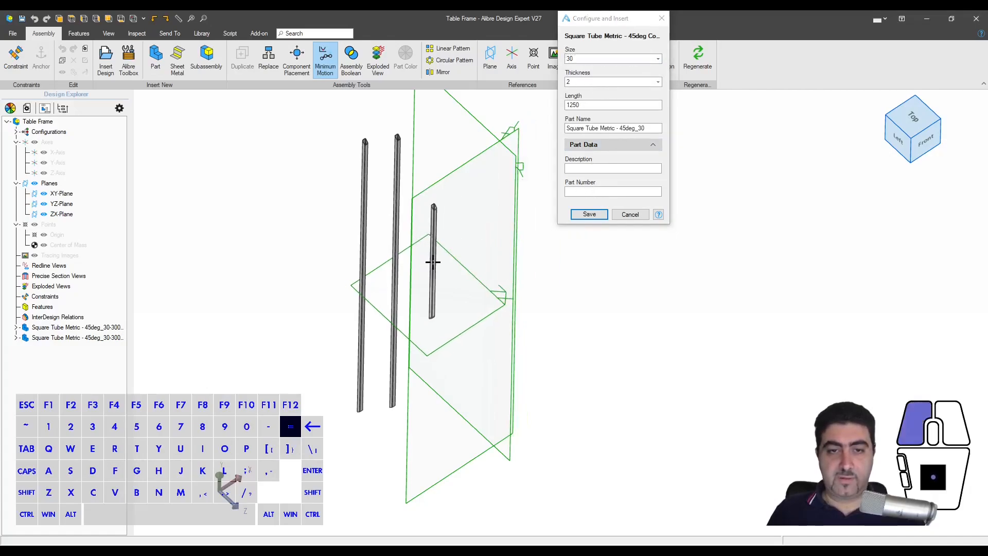
left_click(447, 259)
left_click(589, 214)
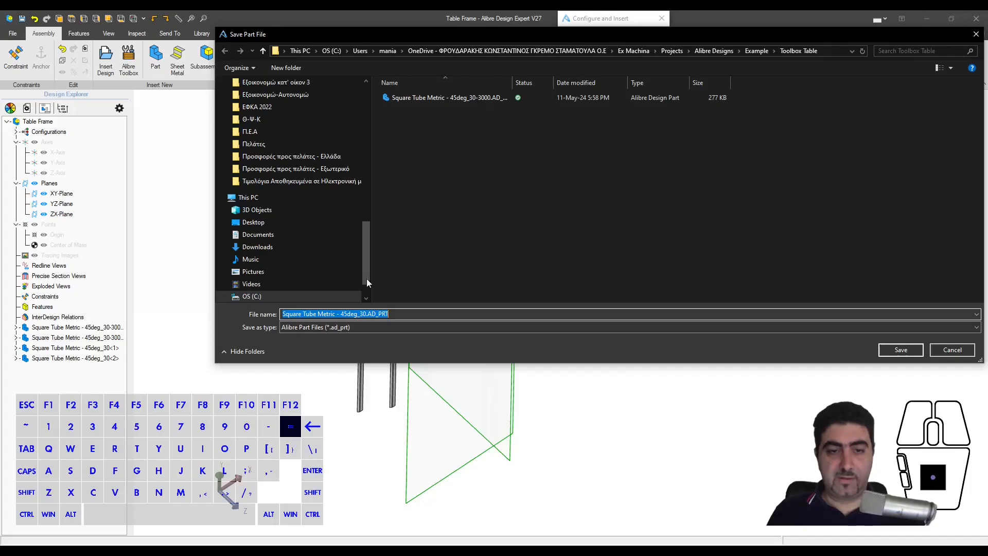
left_click(366, 313)
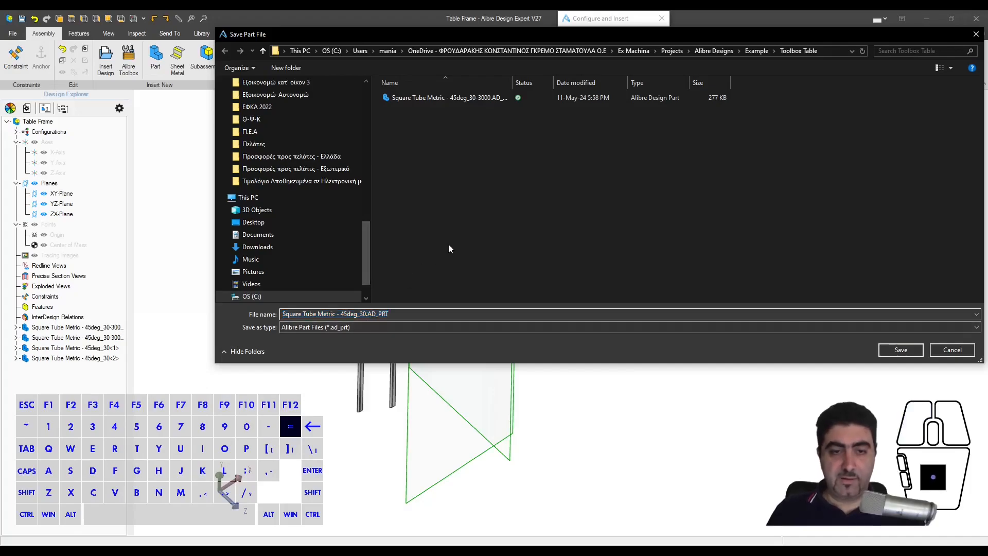
type("-1250")
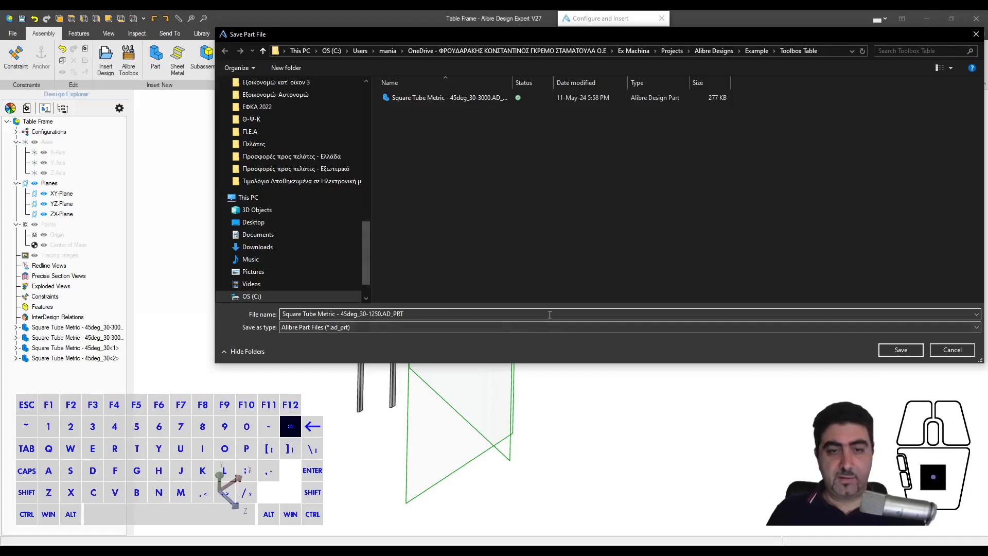
left_click(899, 350)
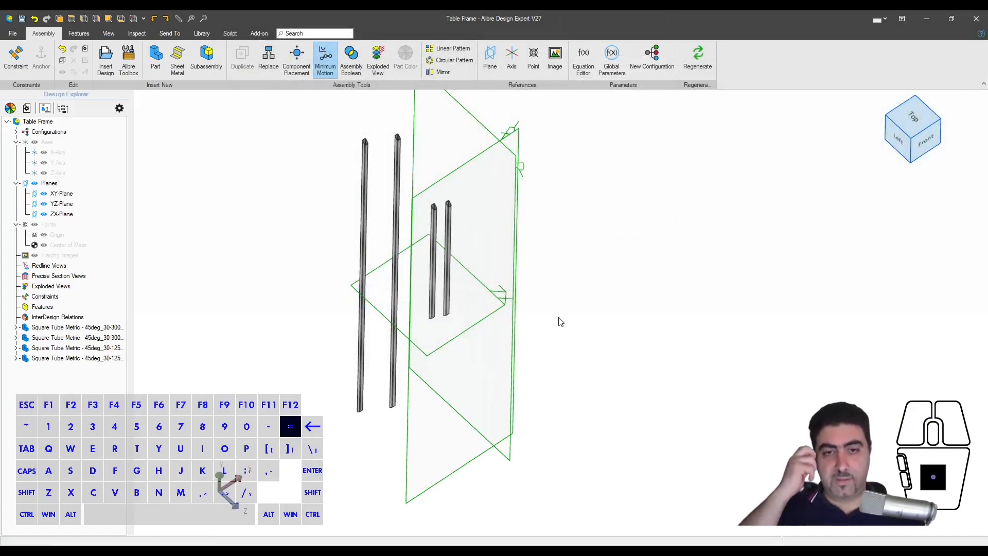
- Constrain the long side face of one 3000 tube coincident with the assembly's XY-Plane
middle_click_drag(538, 233, 560, 247)
scroll(437, 309, "up", 3)
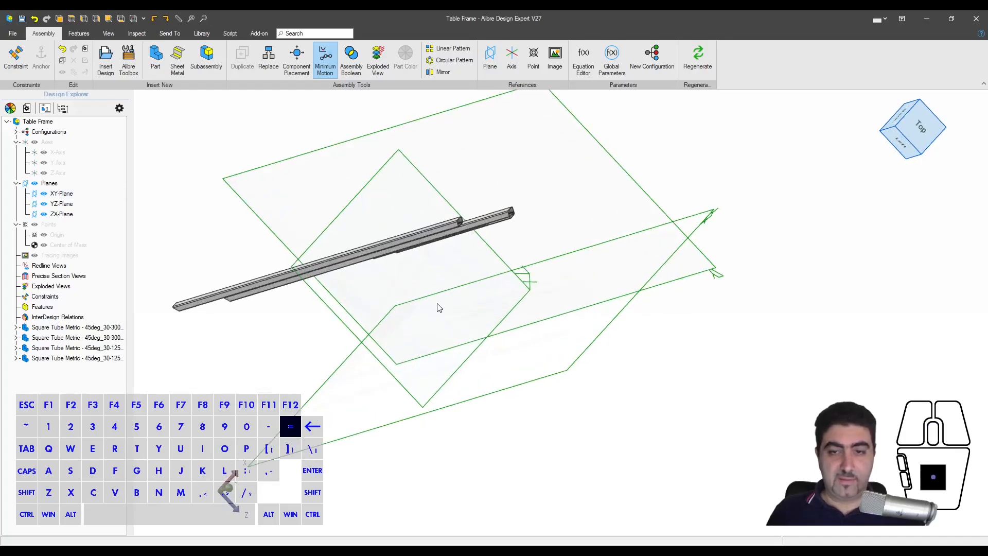
key("ctrl+shift+a")
scroll(396, 232, "up", 3)
left_click(475, 233)
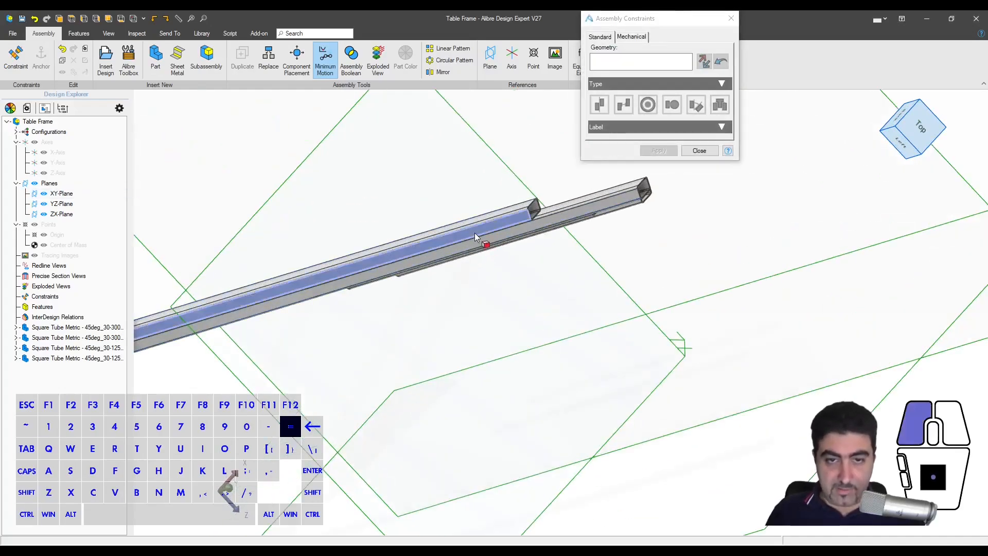
scroll(481, 240, "down", 3)
left_click(523, 417)
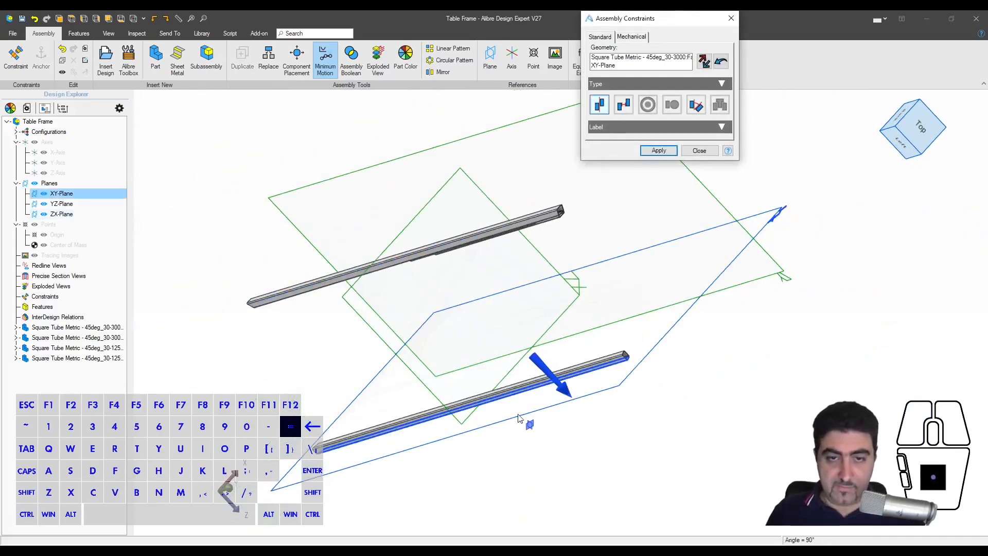
key("Return")
- Constrain the other 3000 tube's side face coincident with the XY-Plane, flipped so both long tubes lie on the same side
scroll(485, 241, "up", 3)
middle_click_drag(525, 416, 415, 235)
scroll(175, 314, "up", 3)
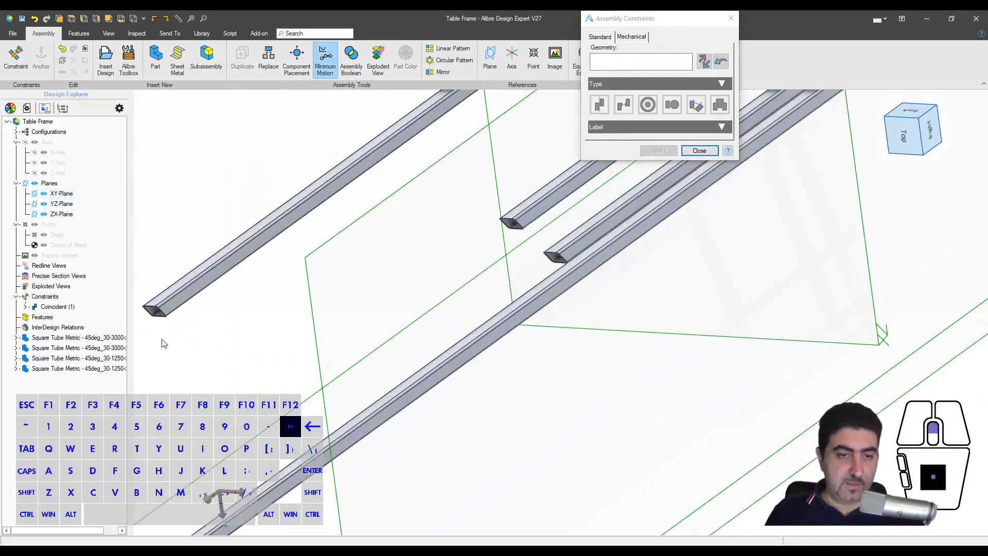
left_click(179, 307)
scroll(453, 319, "down", 3)
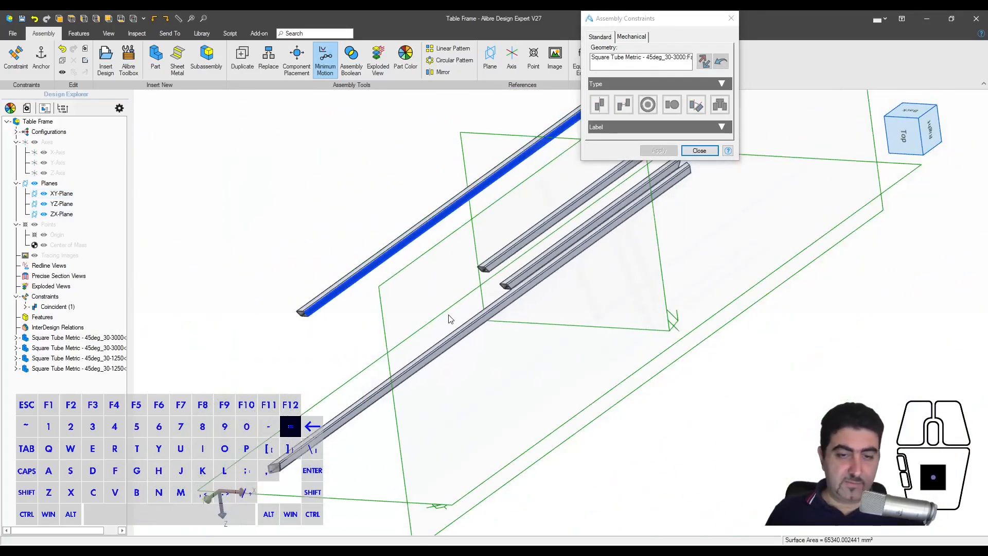
left_click(480, 481)
middle_click_drag(509, 422, 452, 329)
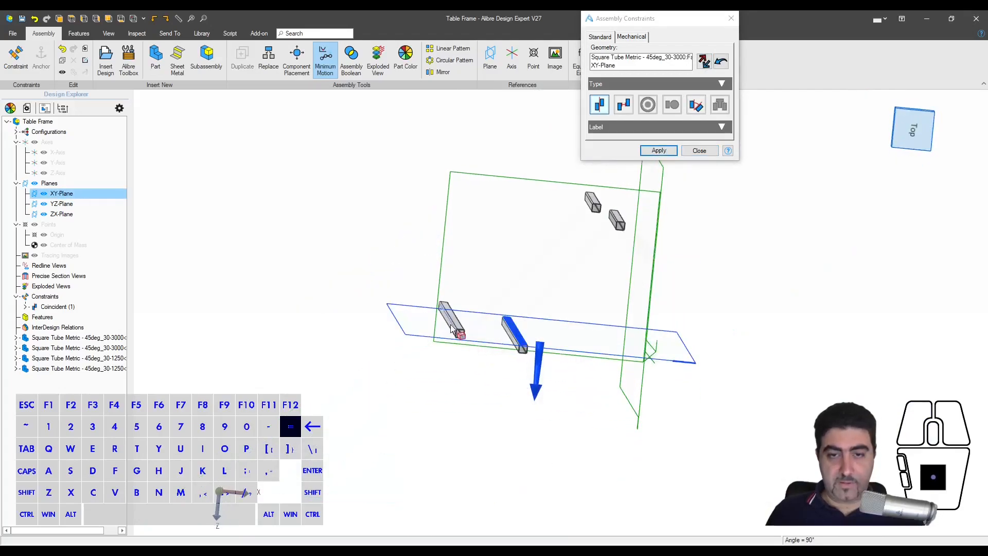
left_click(704, 62)
left_click(659, 150)
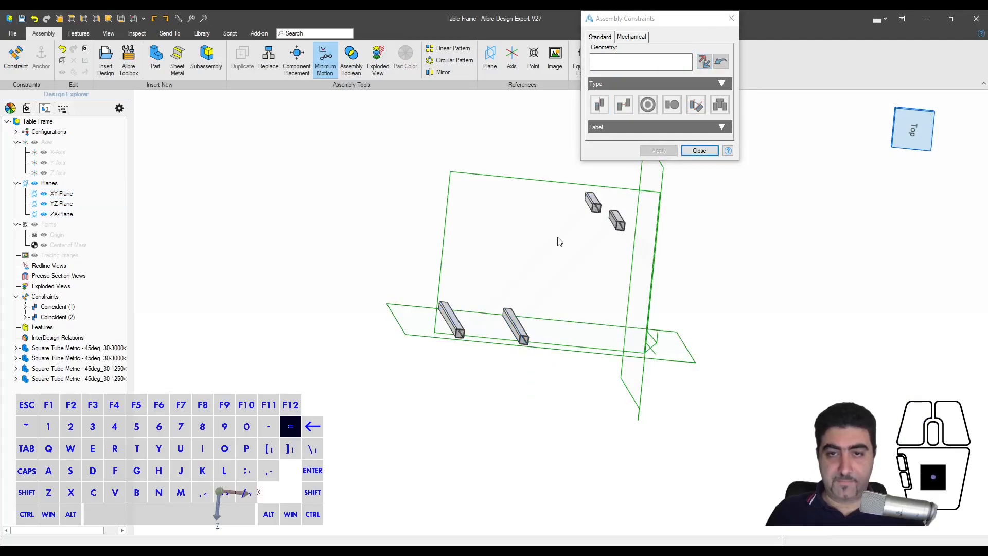
key("Escape")
- Constrain one 1250 tube's side face coincident with the XY-Plane, flipping its direction to match the two 3000 tubes
middle_click_drag(560, 242, 551, 260)
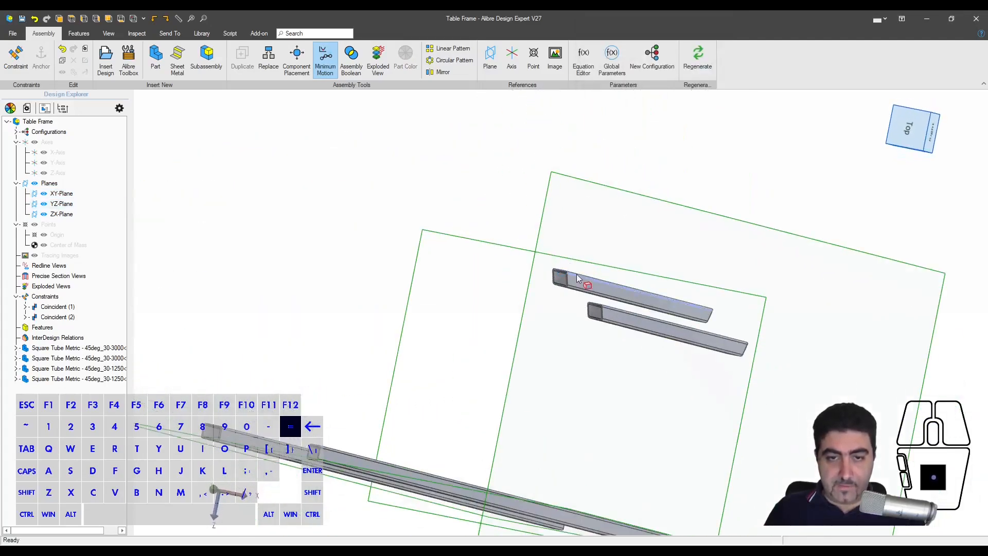
key("ctrl+shift+a")
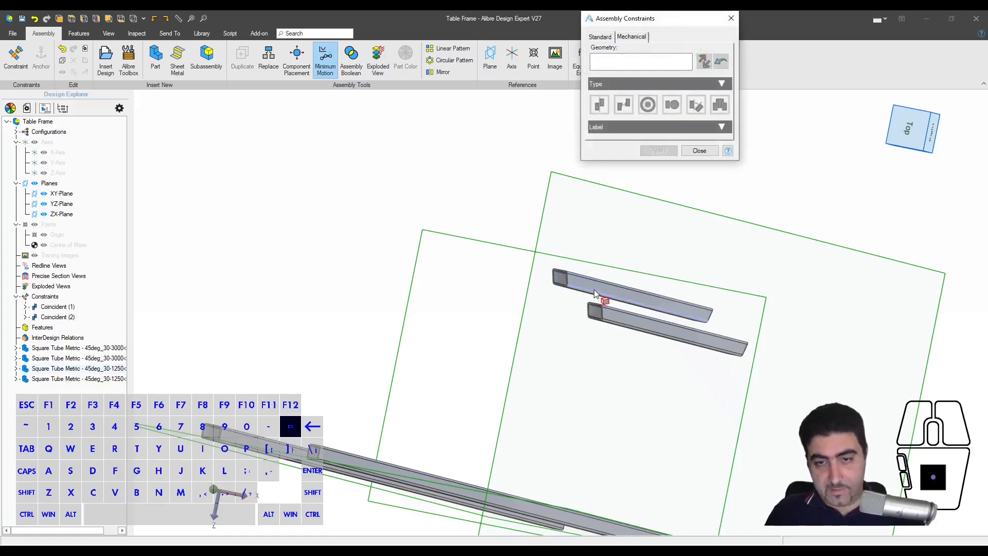
left_click(595, 294)
scroll(592, 293, "down", 3)
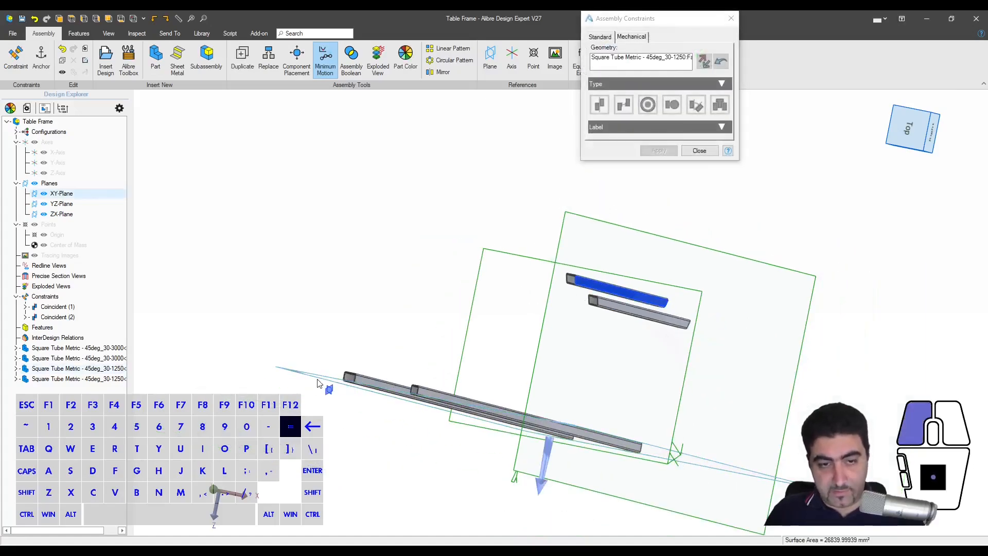
left_click(317, 383)
middle_click_drag(586, 431, 589, 436)
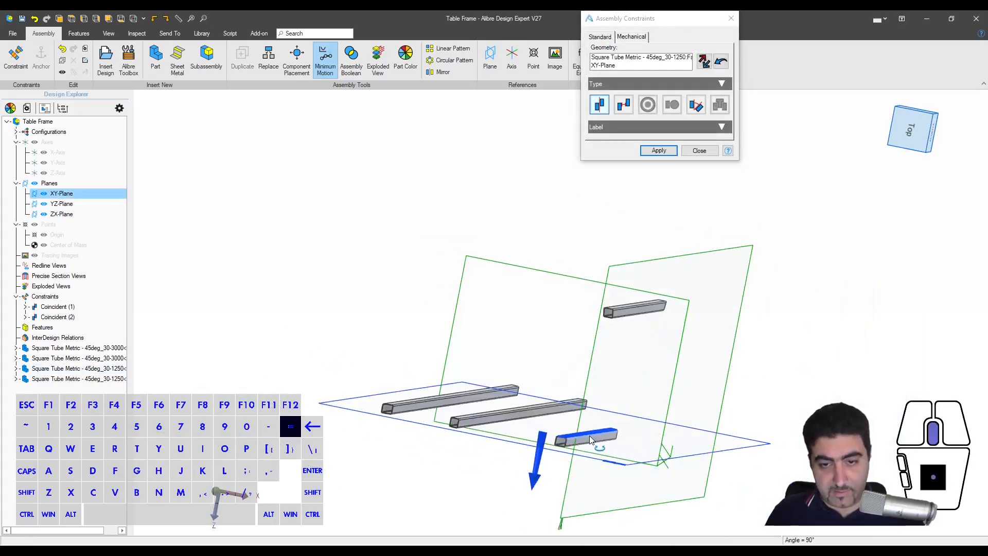
left_click(704, 61)
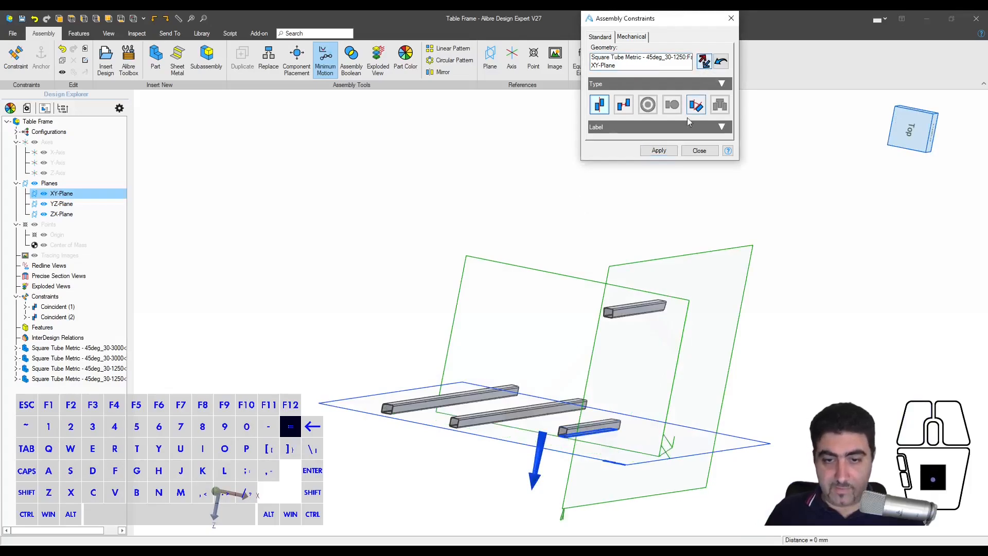
left_click(659, 150)
- Constrain the 1250 tube's mitred end face coincident with a 3000 tube's mitred end face, flipped so the cuts face each other
scroll(591, 427, "up", 8)
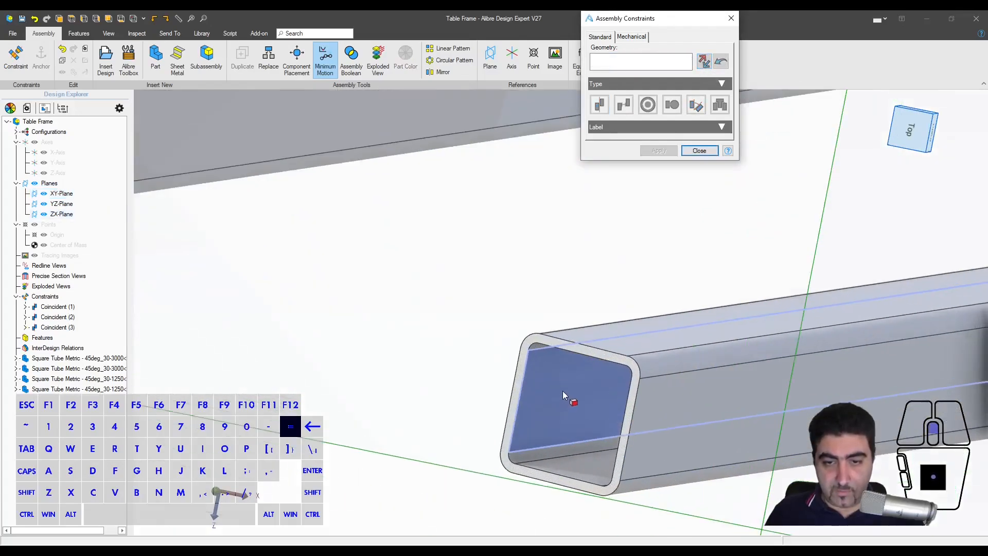
left_click(628, 361)
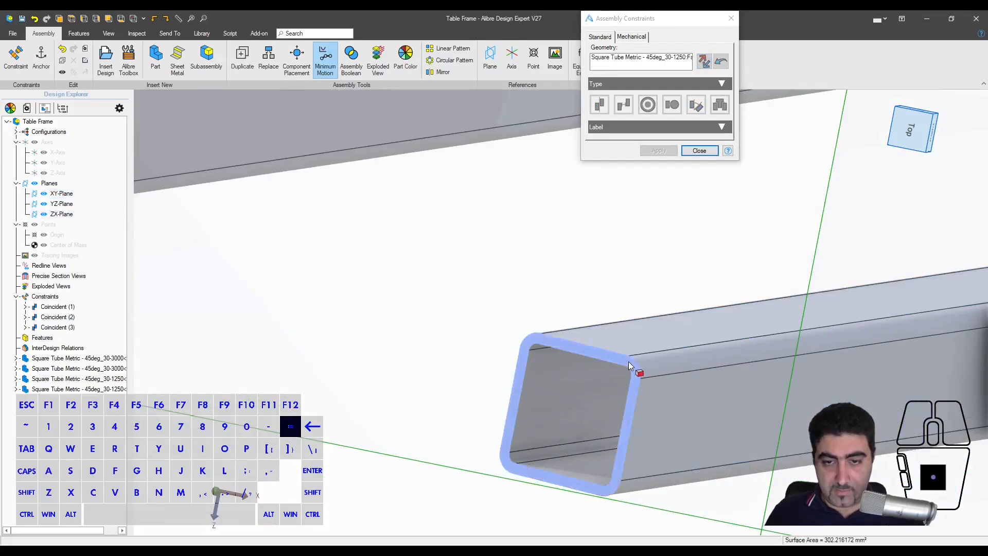
scroll(628, 361, "down", 6)
scroll(268, 351, "up", 8)
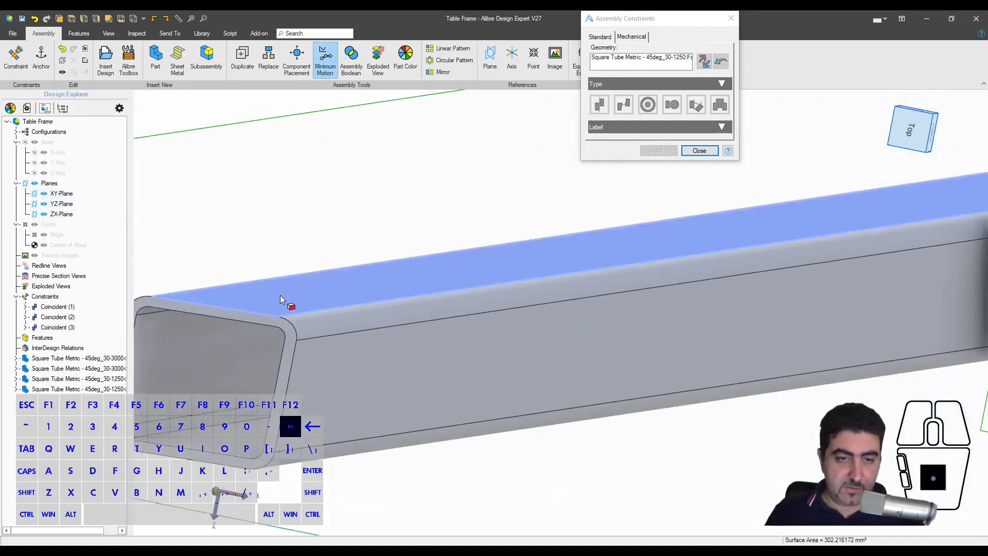
left_click(292, 334)
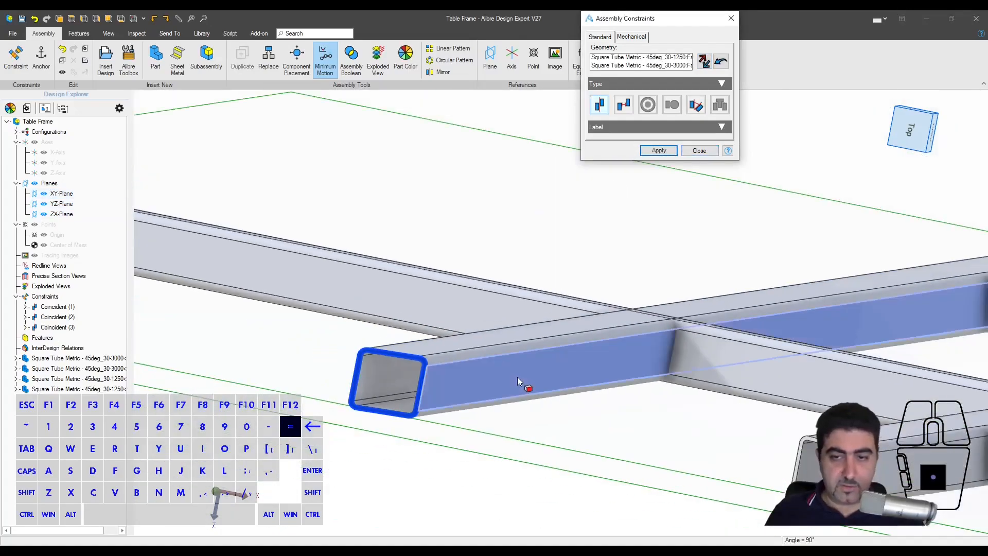
scroll(517, 377, "down", 4)
middle_click_drag(517, 377, 462, 360)
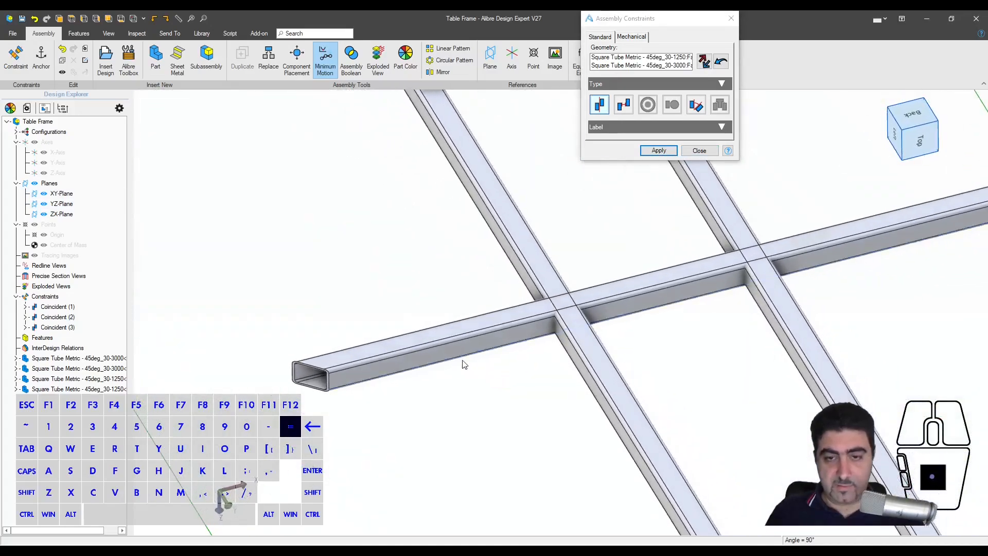
scroll(464, 364, "down", 5)
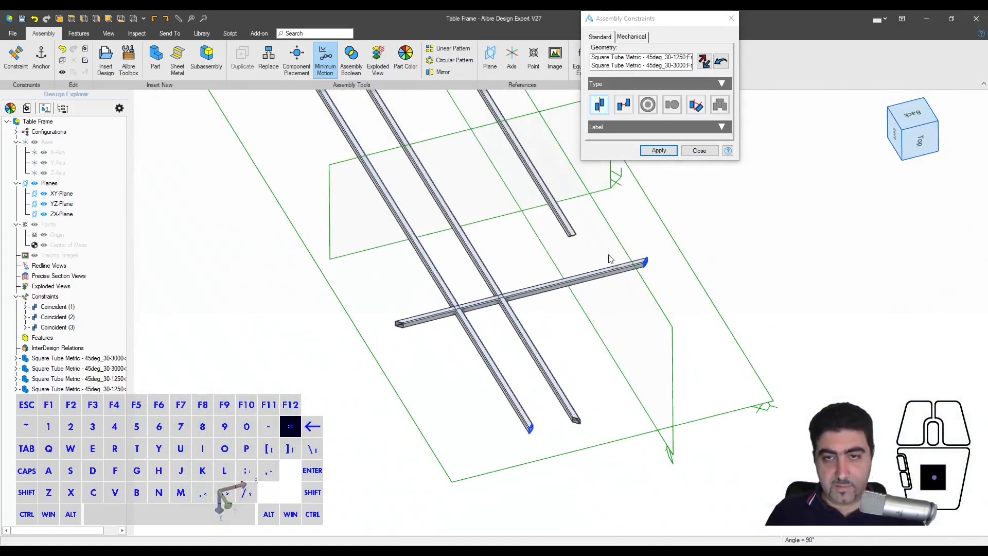
left_click(704, 61)
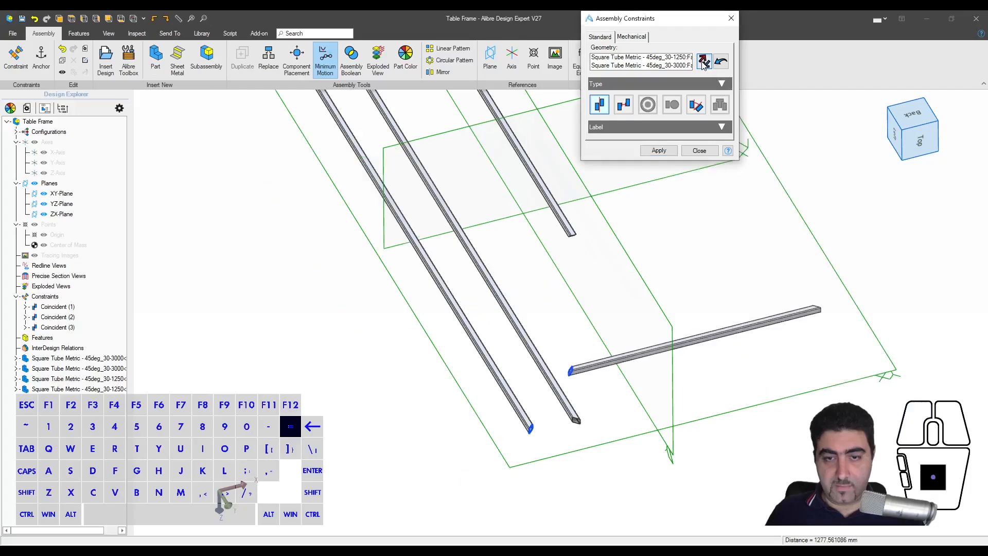
left_click(659, 151)
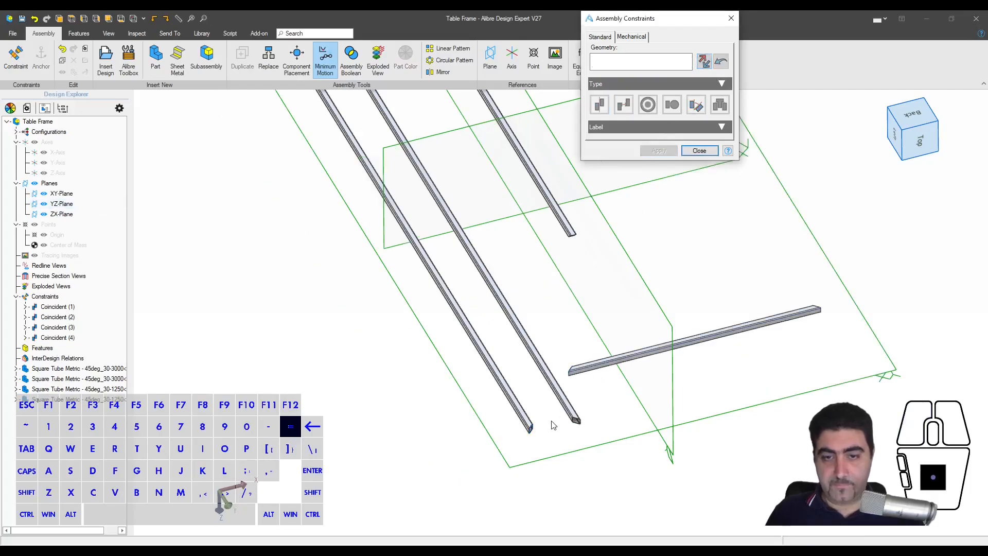
- Constrain the 1250 tube's outer side face coincident with the outer end edge of the same 3000 tube to close the corner
scroll(616, 319, "up", 4)
left_click(619, 289)
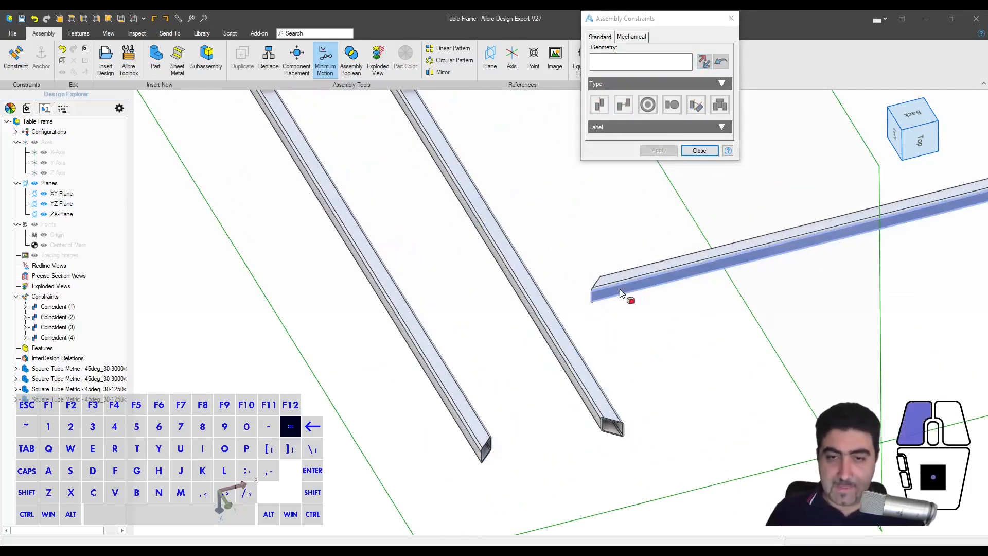
scroll(484, 481, "up", 5)
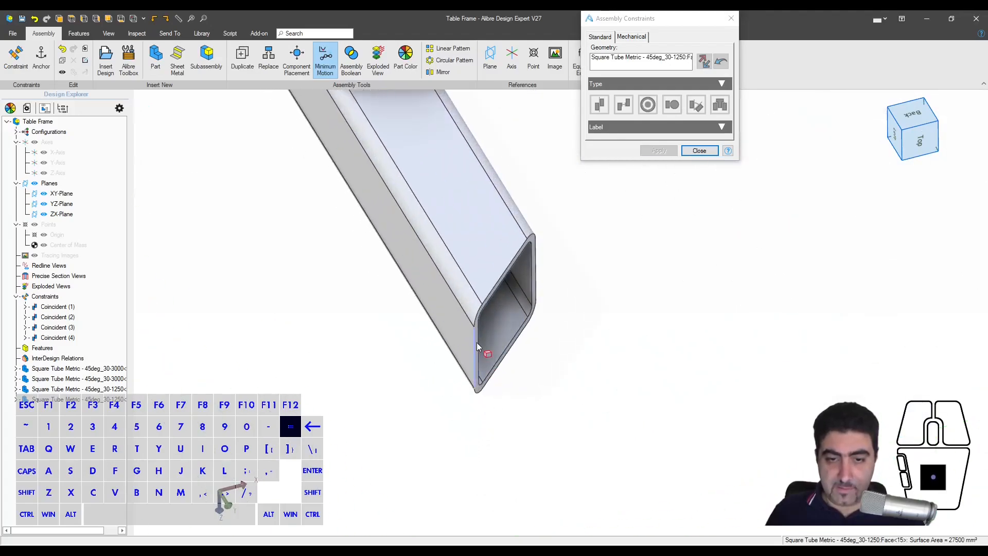
left_click(474, 347)
scroll(476, 427, "down", 6)
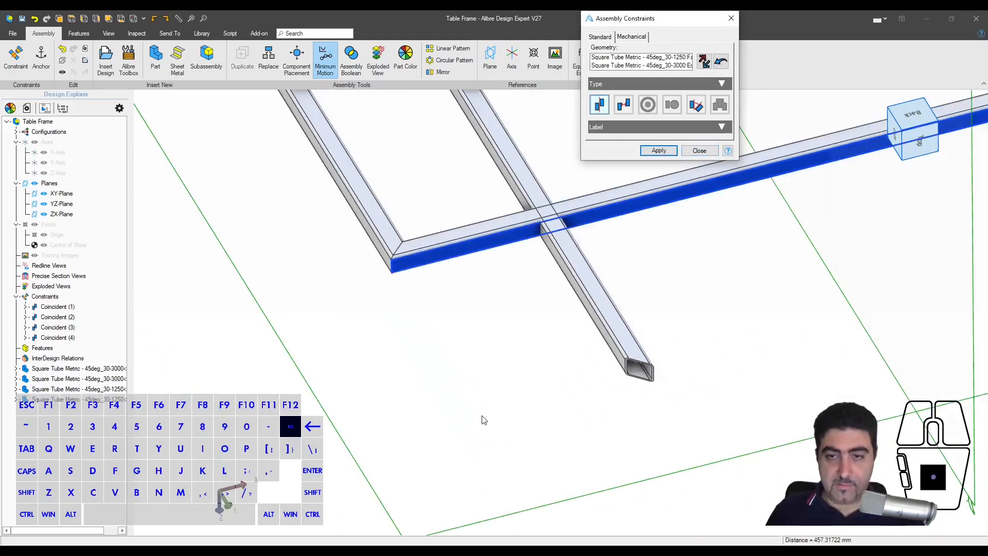
left_click(658, 150)
- Align the other 3000 tube's outer end edge with the 1250 tube's free end edge using a coaxial constraint with 0 offset
middle_click_drag(541, 355, 564, 342)
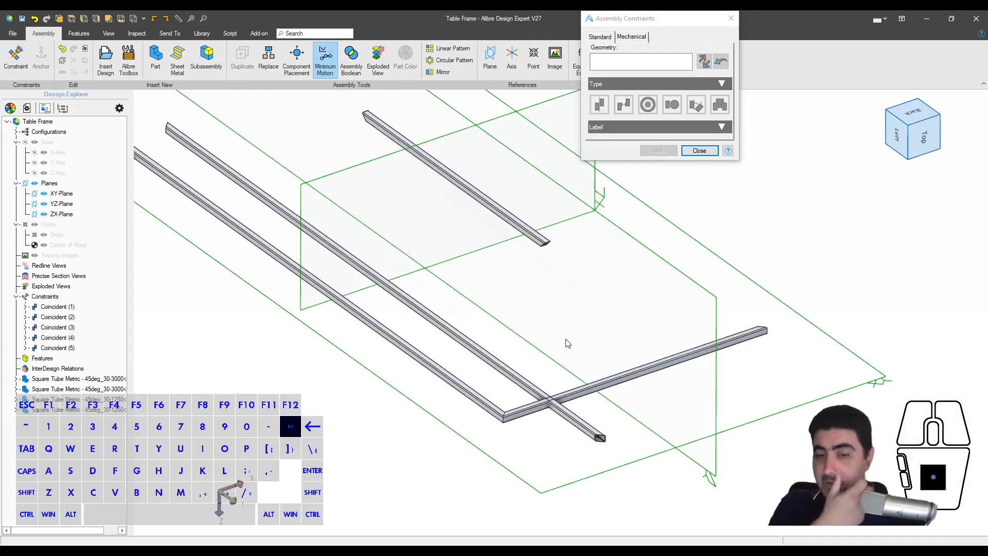
scroll(633, 469, "up", 6)
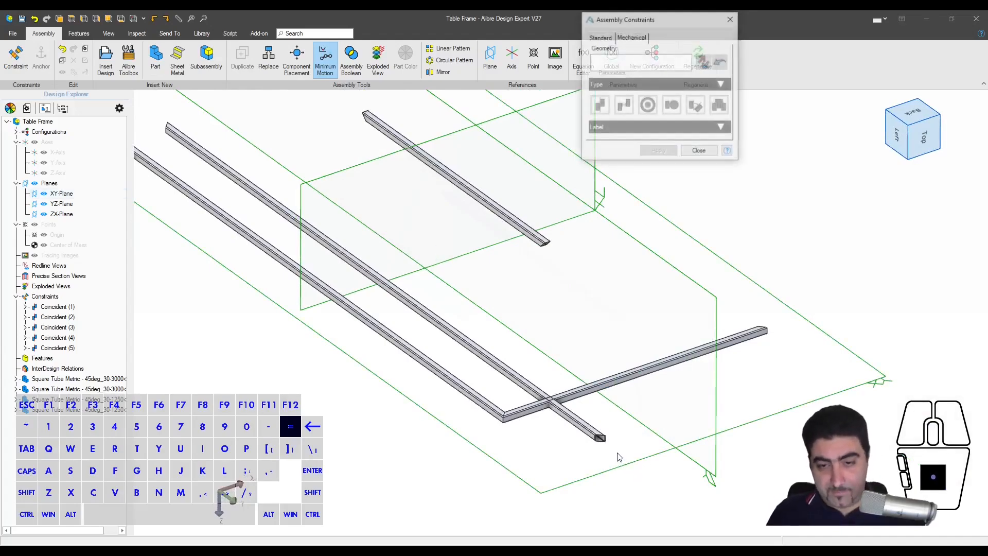
left_click(577, 406)
scroll(578, 406, "down", 6)
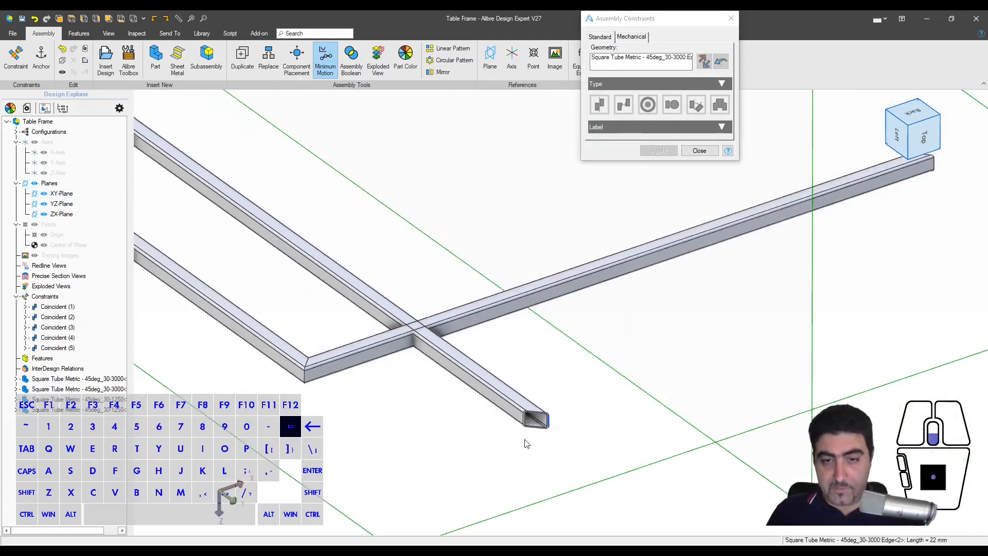
scroll(721, 332, "up", 5)
left_click(720, 263)
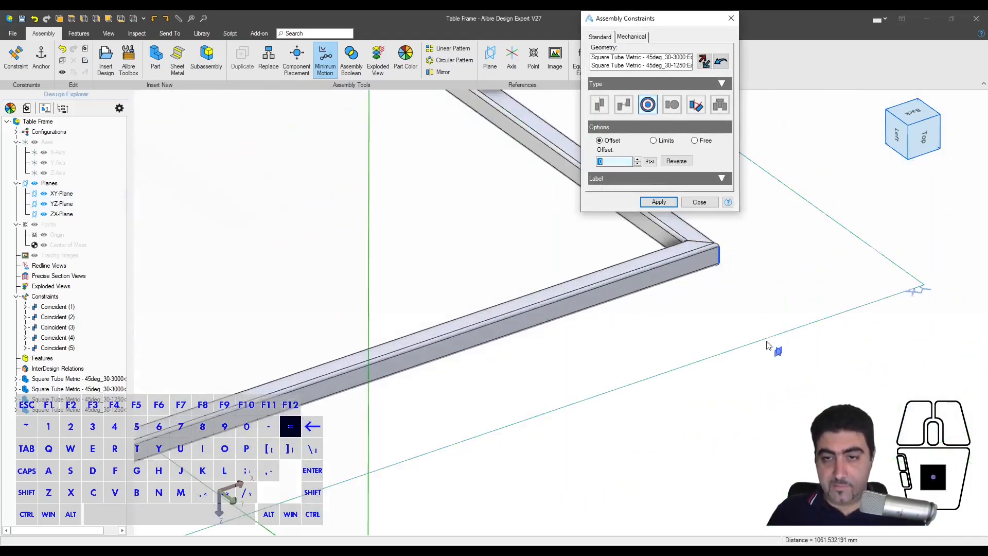
scroll(716, 246, "up", 3)
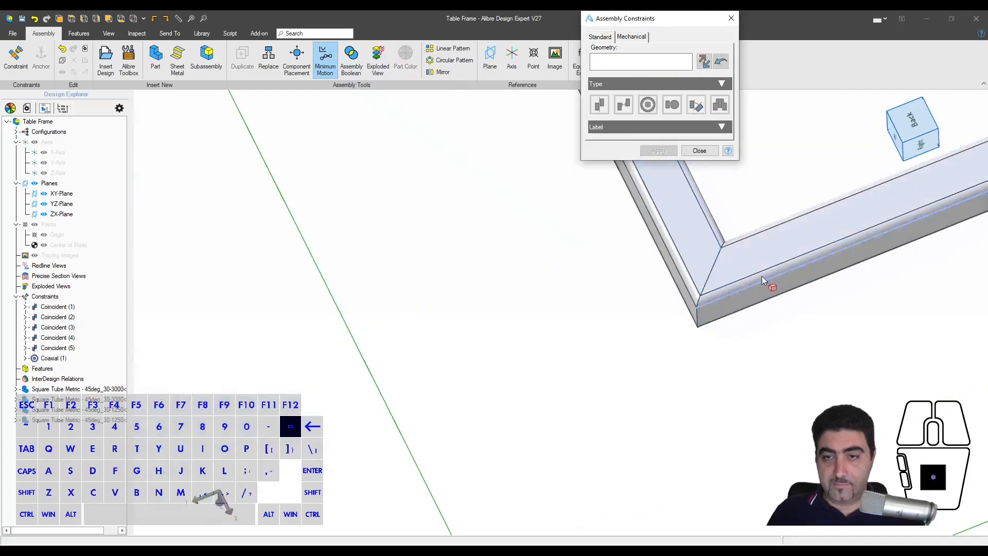
- Constrain the free 3000 tube's mitred end coincident with the first 1250 tube's adjoining mitred end to close the corner gap
left_click_drag(763, 280, 769, 307)
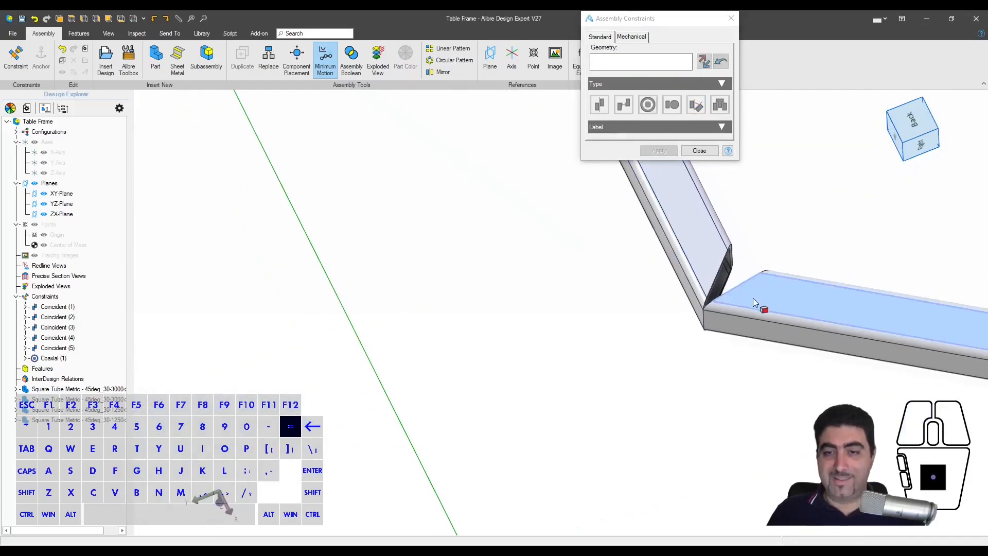
middle_click_drag(752, 298, 888, 227)
scroll(818, 243, "up", 5)
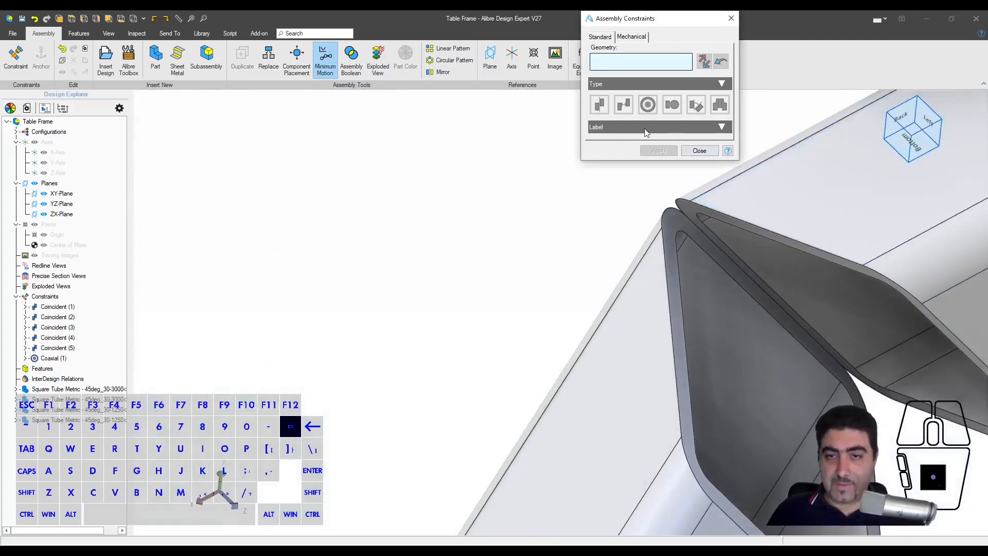
left_click(680, 215)
left_click(676, 206)
left_click(655, 154)
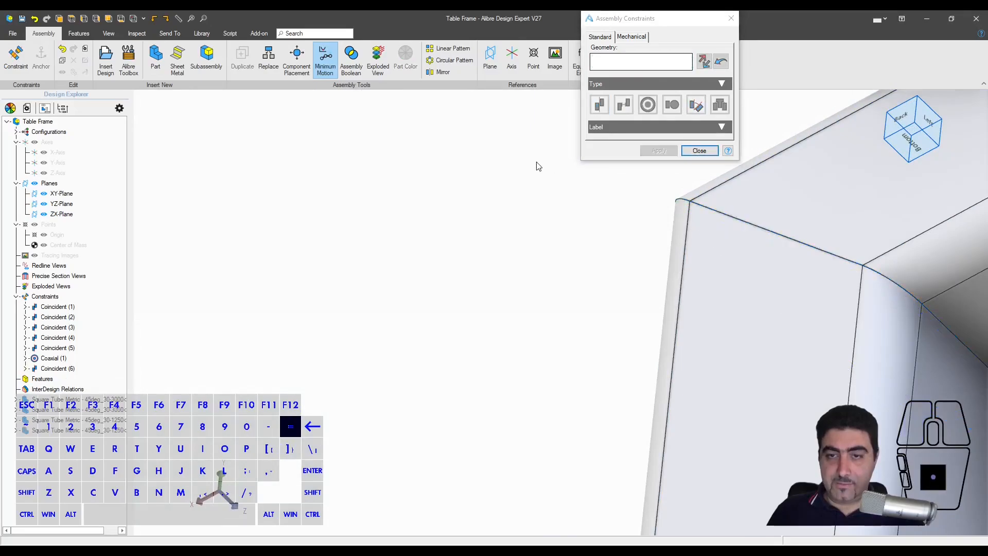
scroll(541, 160, "down", 4)
left_click(697, 153)
- Constrain the remaining loose 1250 tube's side face coincident with the XY-Plane
scroll(540, 159, "down", 3)
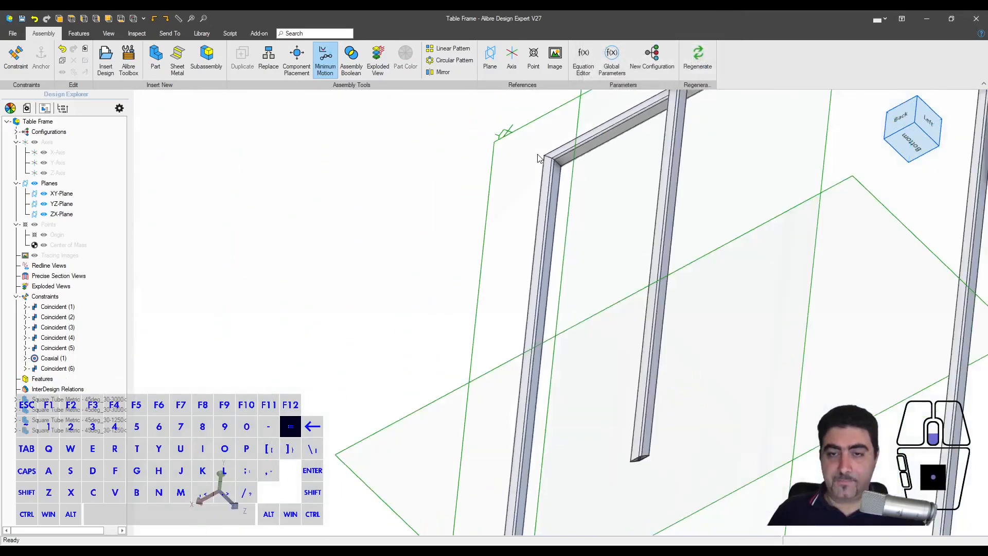
middle_click_drag(535, 159, 658, 222)
middle_click_drag(588, 232, 722, 246)
key("ctrl+=")
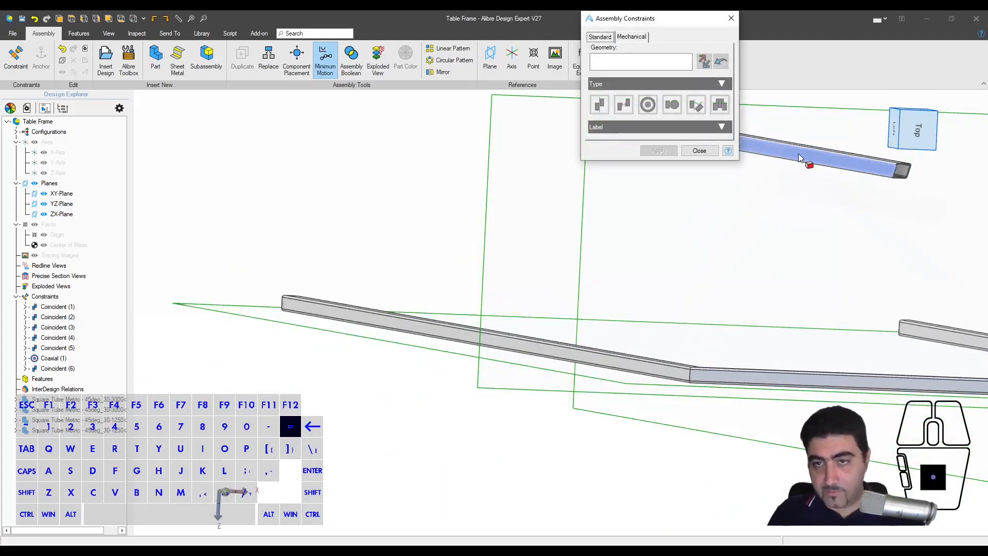
left_click(806, 159)
left_click(677, 327)
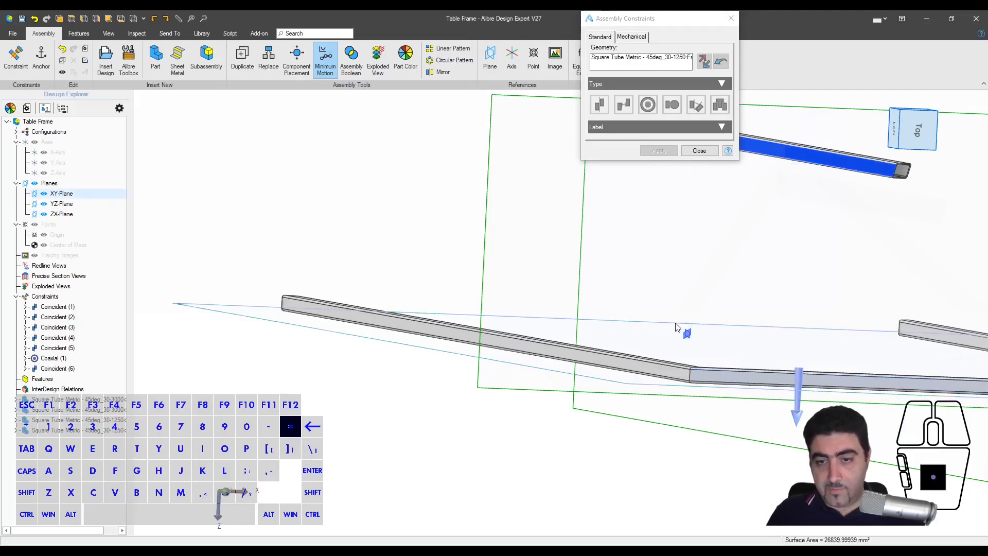
middle_click_drag(696, 328, 668, 343)
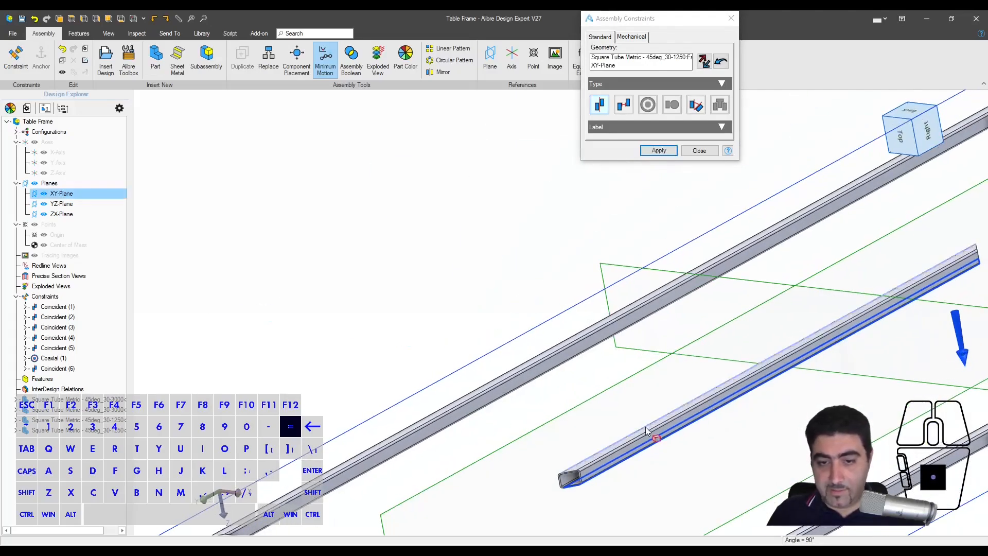
left_click(660, 153)
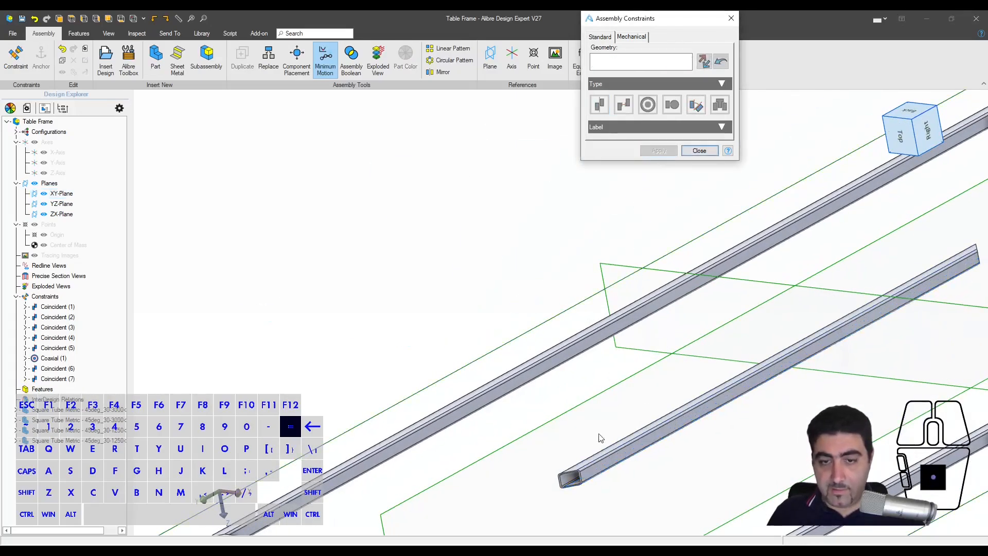
- Align the second 1250 tube's outer end edge with the adjoining 3000 tube's outer end edge using a coaxial constraint
left_click(559, 484)
scroll(480, 471, "down", 3)
scroll(845, 183, "up", 3)
middle_click_drag(844, 183, 818, 187)
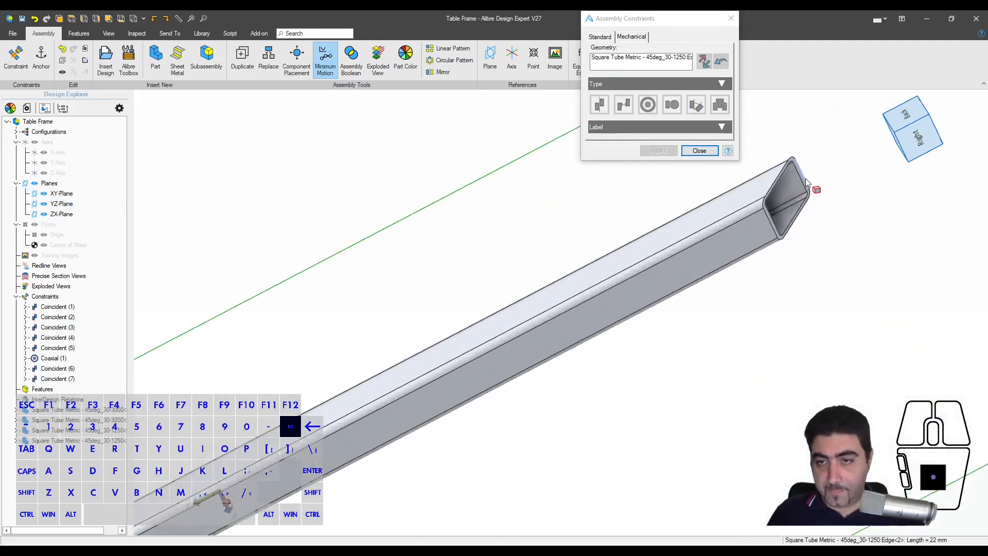
left_click(805, 178)
left_click(658, 202)
- Constrain the second 1250 tube's mitred end coincident with the adjoining 3000 tube's mitred end
scroll(804, 178, "up", 2)
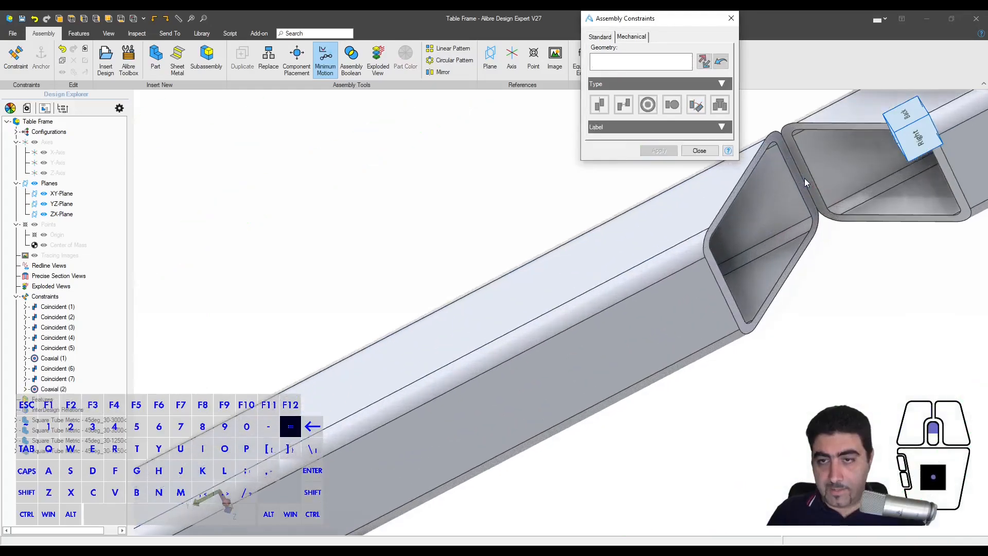
left_click(789, 156)
left_click(795, 150)
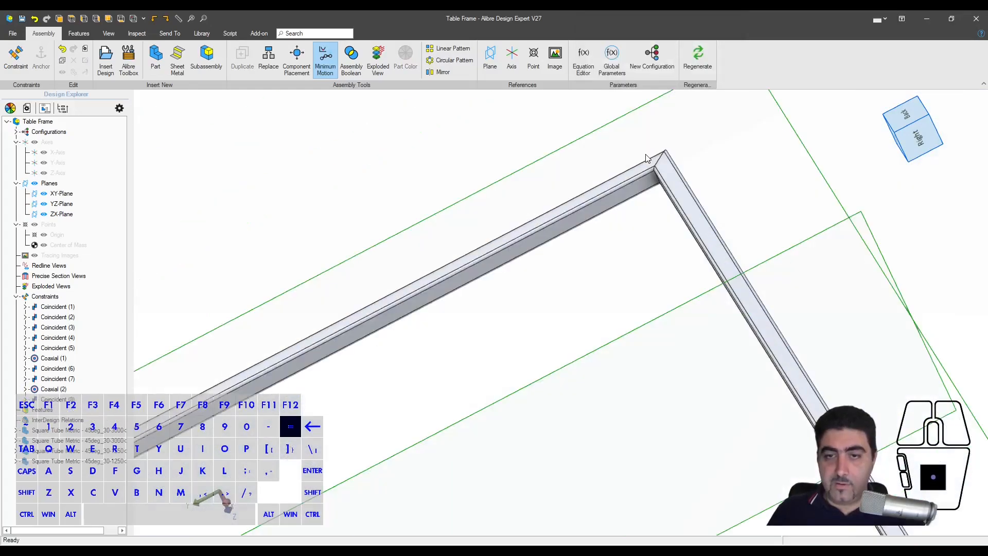
- Show the reference geometry of one 1250 tube in the assembled frame
scroll(648, 155, "down", 3)
middle_click_drag(651, 157, 527, 283)
scroll(492, 282, "up", 3)
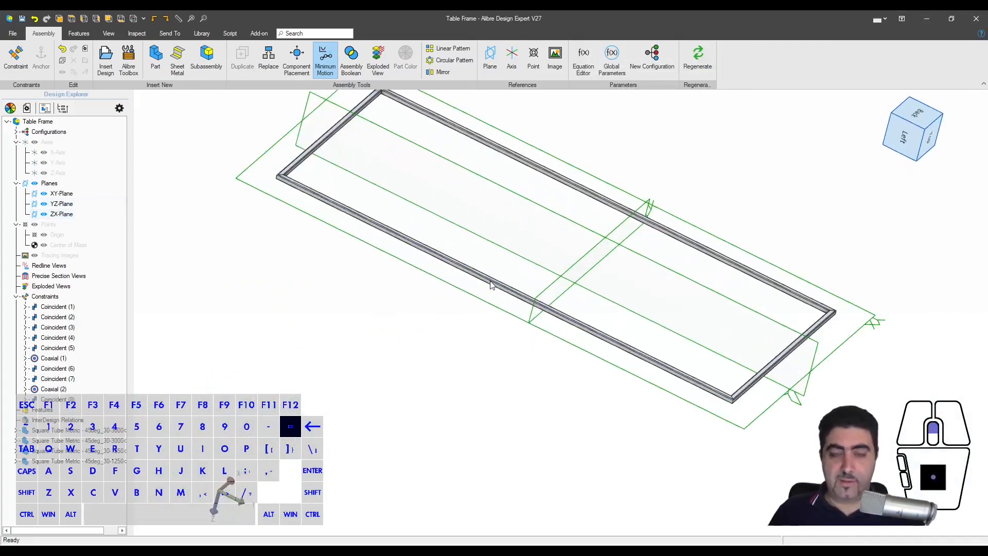
middle_click_drag(632, 309, 648, 315)
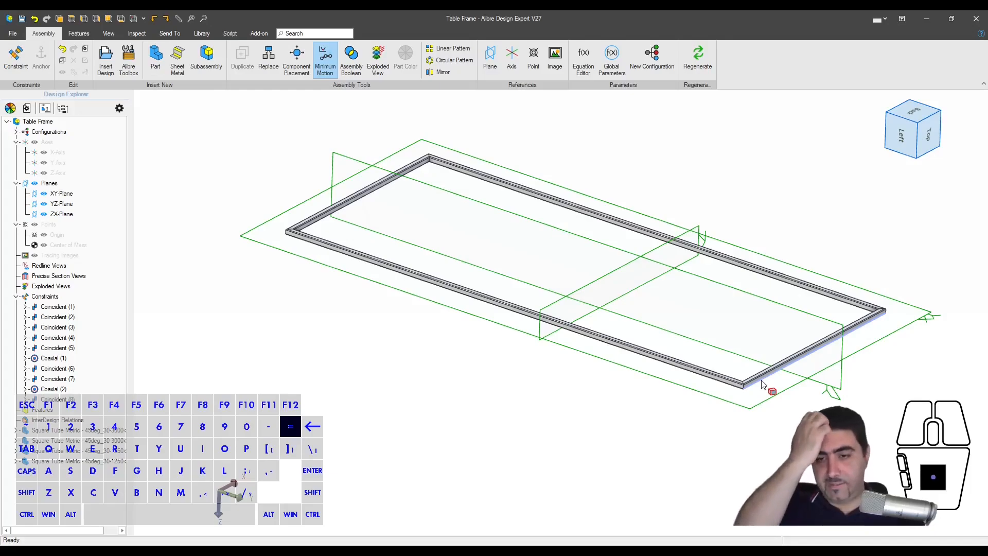
scroll(746, 385, "up", 5)
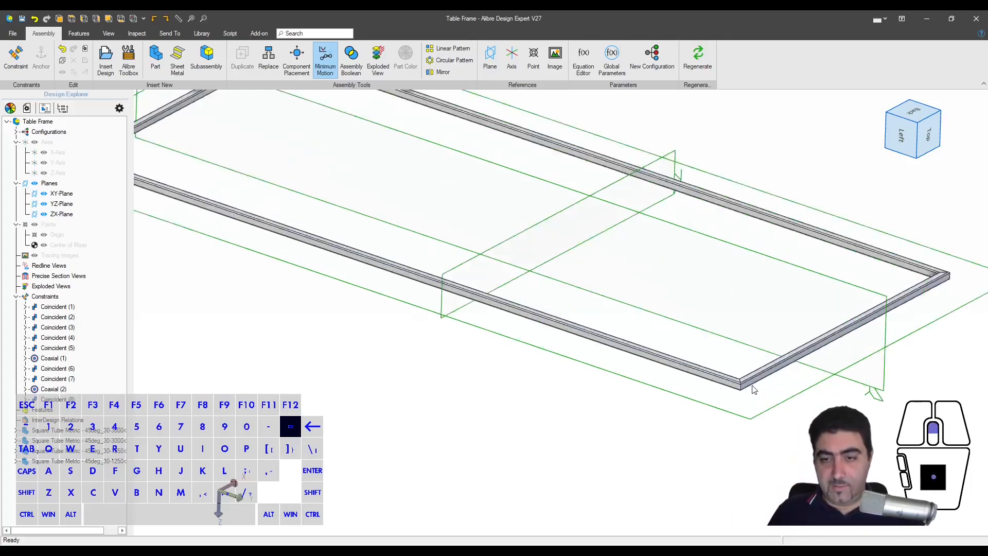
left_click(724, 388)
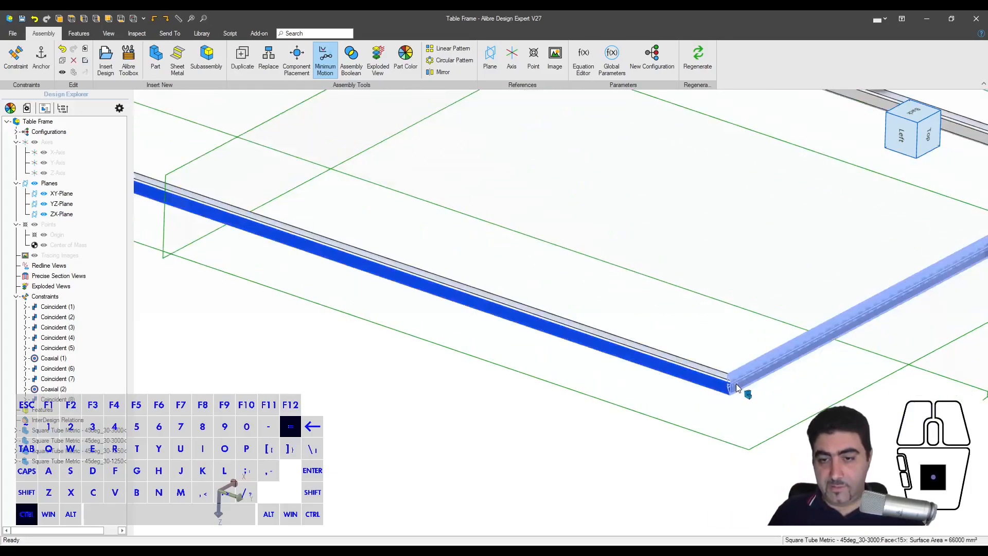
left_click(737, 388)
right_click(737, 389)
left_click(781, 355)
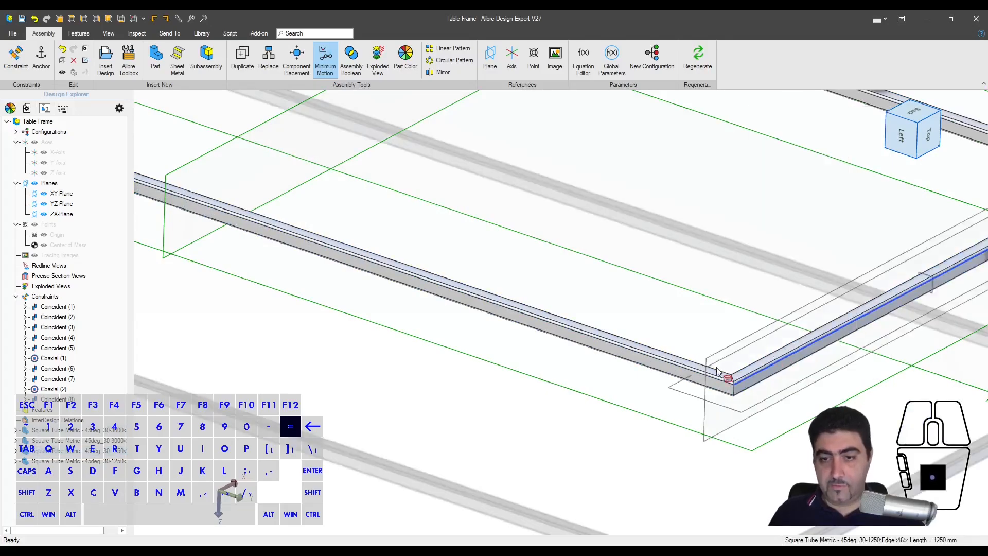
left_click(646, 453)
scroll(633, 428, "down", 5)
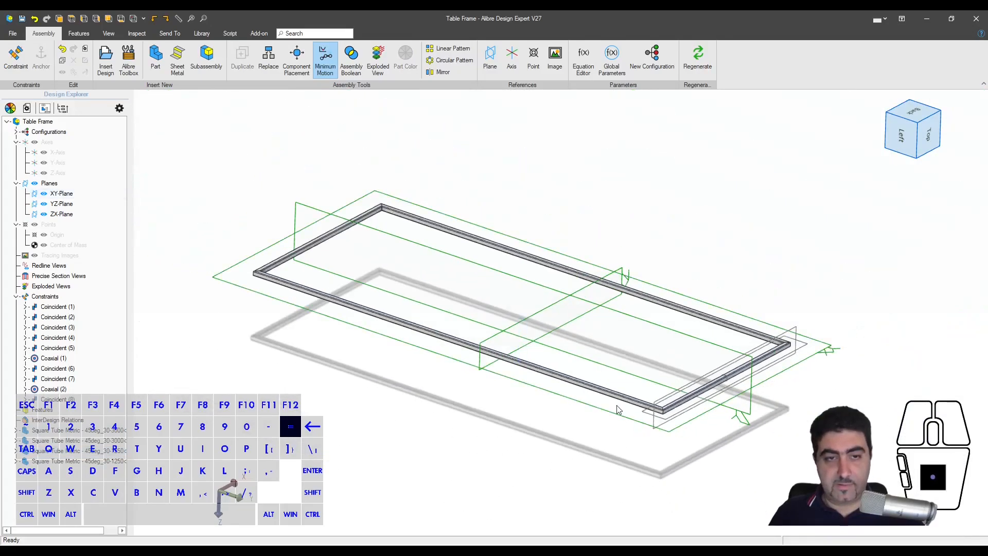
- Show the reference geometry of the 3000 tube that meets that 1250 tube
right_click(571, 416)
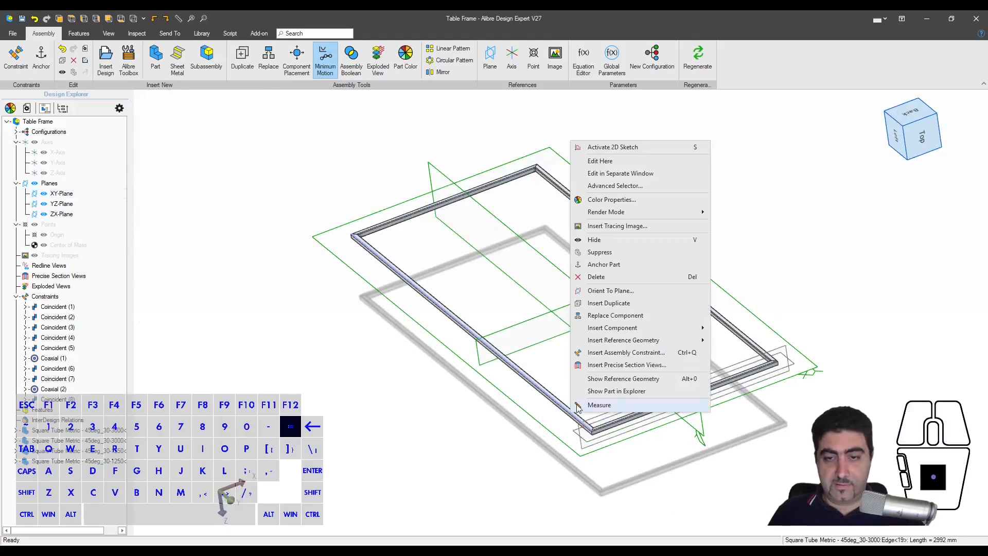
left_click(601, 378)
key("Escape")
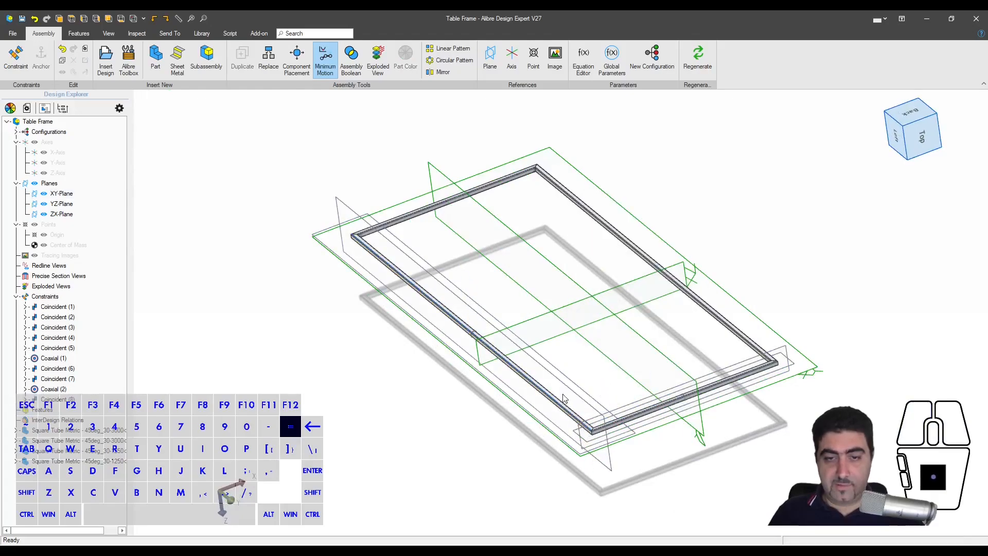
- Centre the frame lengthwise by constraining the 3000 tube's ZX-Plane coincident with the assembly's ZX-Plane
mouse_move(596, 386)
middle_mouse_down()
mouse_move(589, 404)
mouse_move(595, 391)
middle_mouse_up()
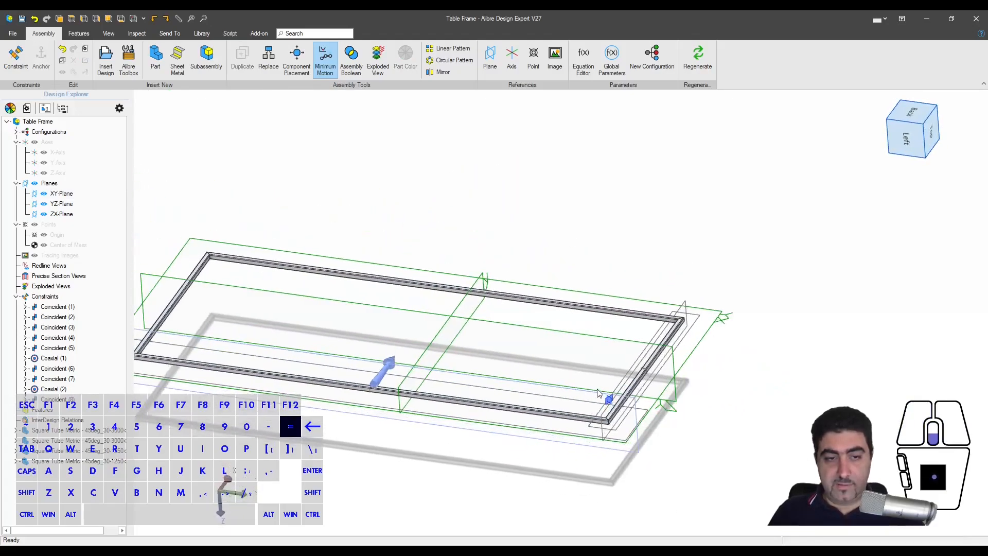
scroll(597, 392, "down", 4)
scroll(473, 416, "up", 3)
scroll(474, 415, "up", 2)
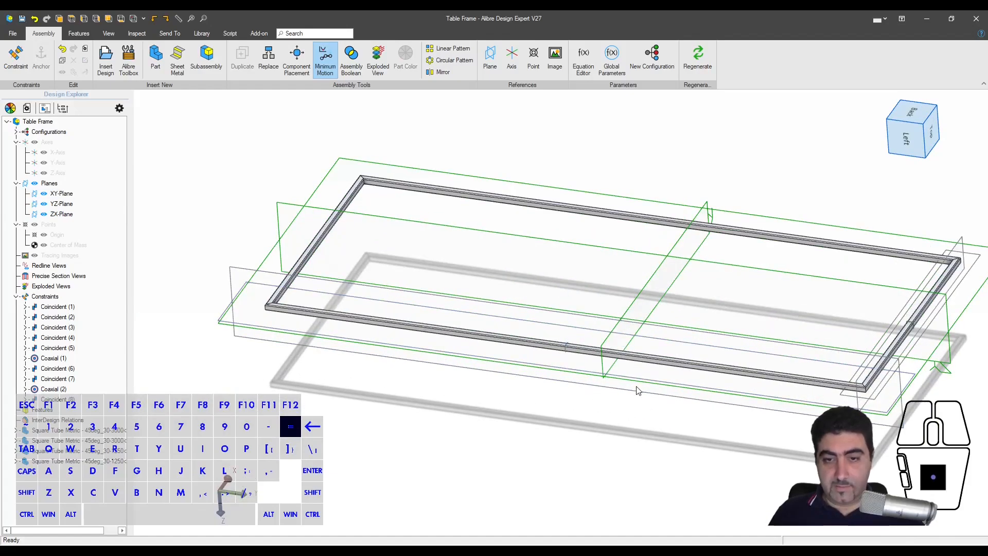
scroll(568, 350, "up", 5)
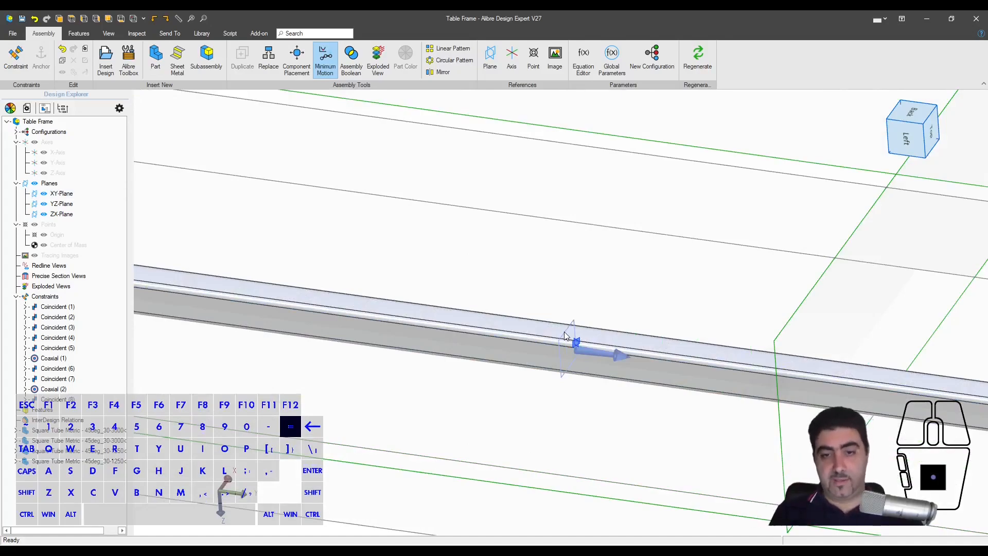
scroll(565, 335, "up", 3)
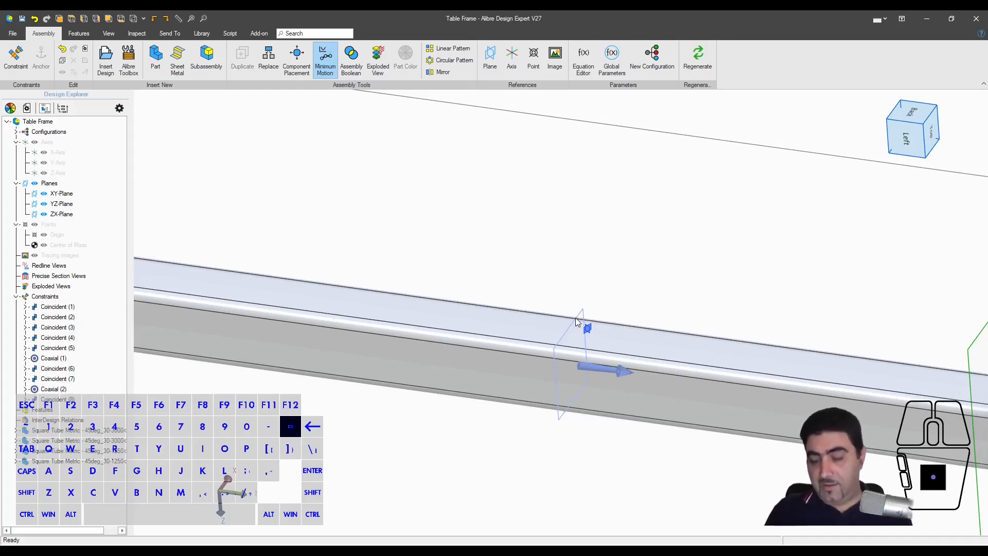
scroll(575, 317, "down", 10)
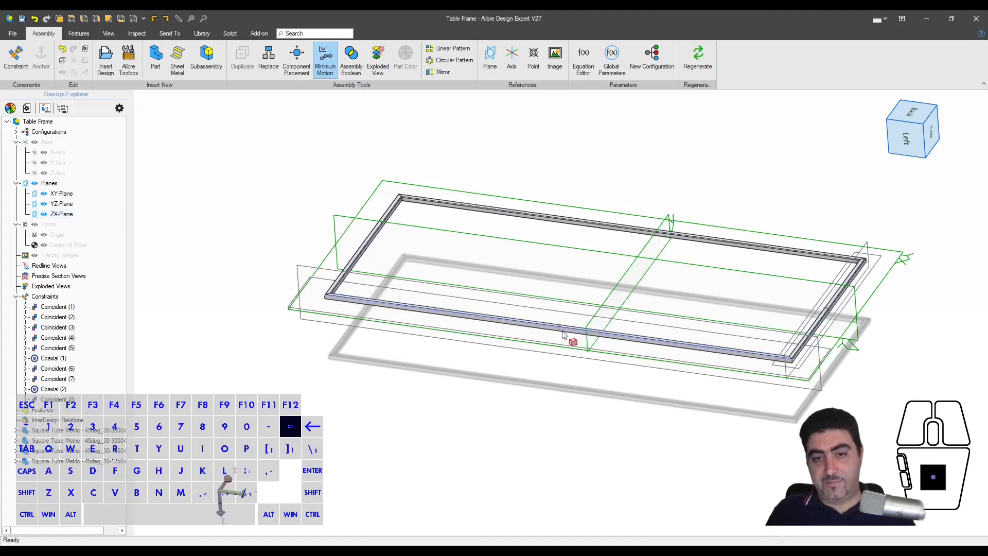
scroll(563, 335, "up", 8)
scroll(562, 335, "up", 3)
key("ctrl+q")
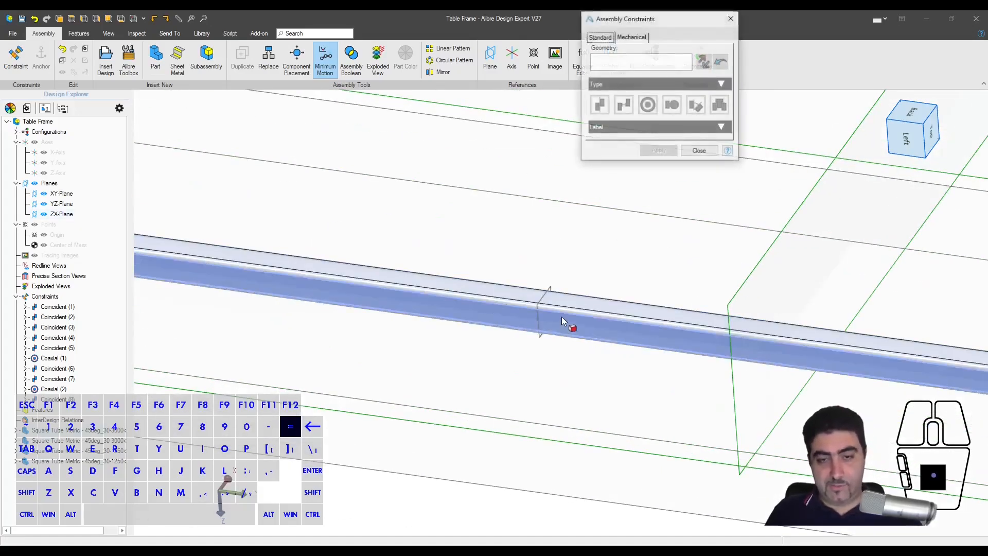
left_click(551, 286)
left_click(743, 277)
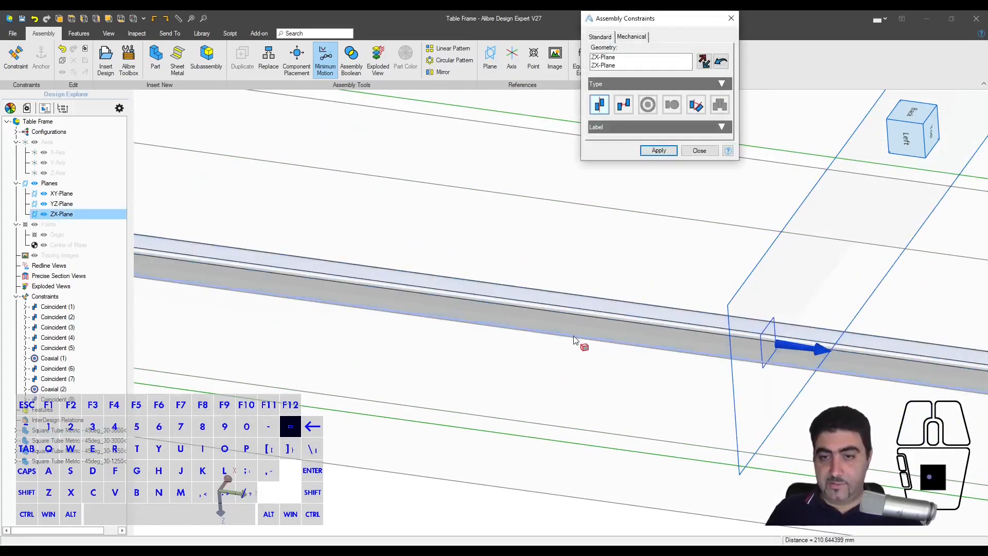
scroll(580, 344, "down", 10)
left_click(659, 150)
- Centre the frame widthwise by constraining the 1250 tube's ZX-Plane coincident with the assembly's YZ-Plane
scroll(925, 353, "up", 5)
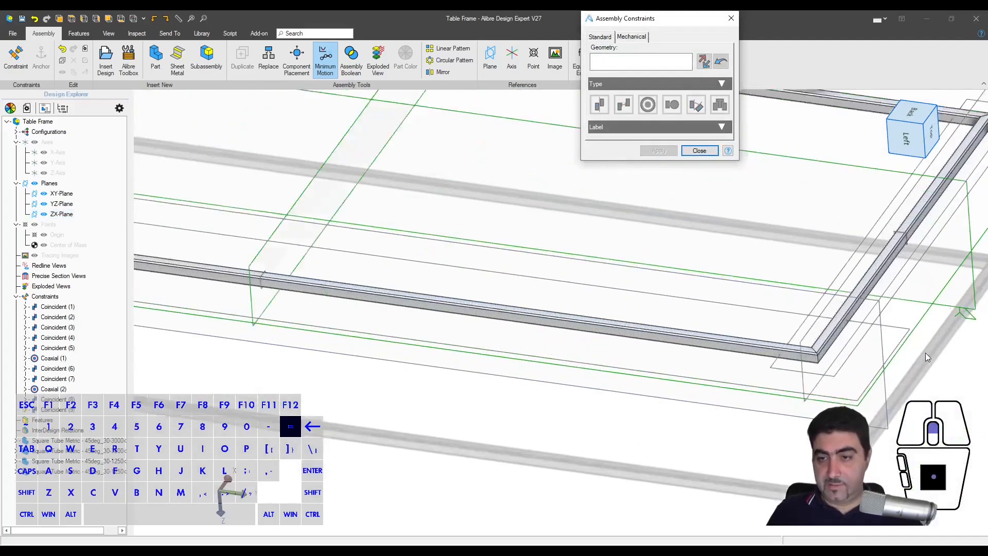
left_click(897, 212)
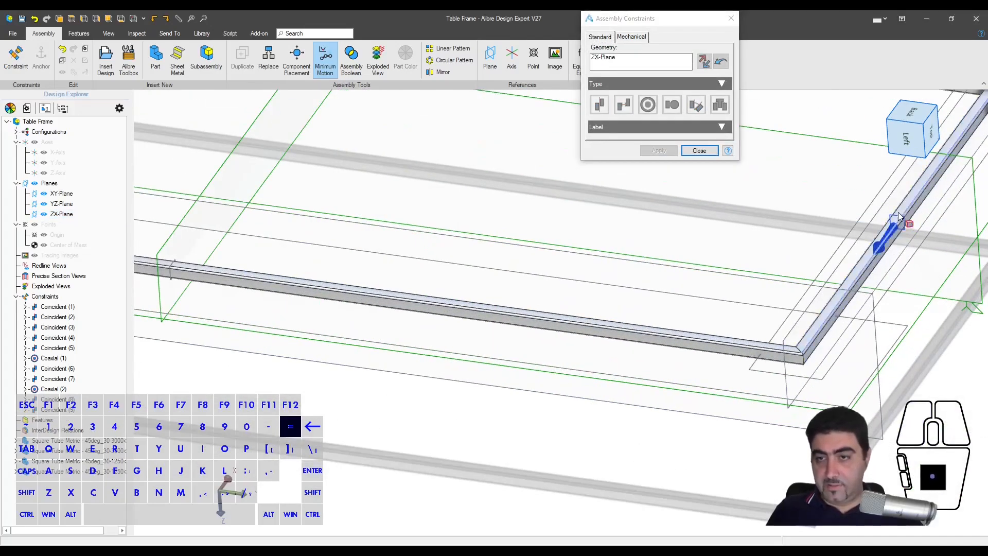
left_click(867, 144)
left_click(667, 152)
left_click(705, 155)
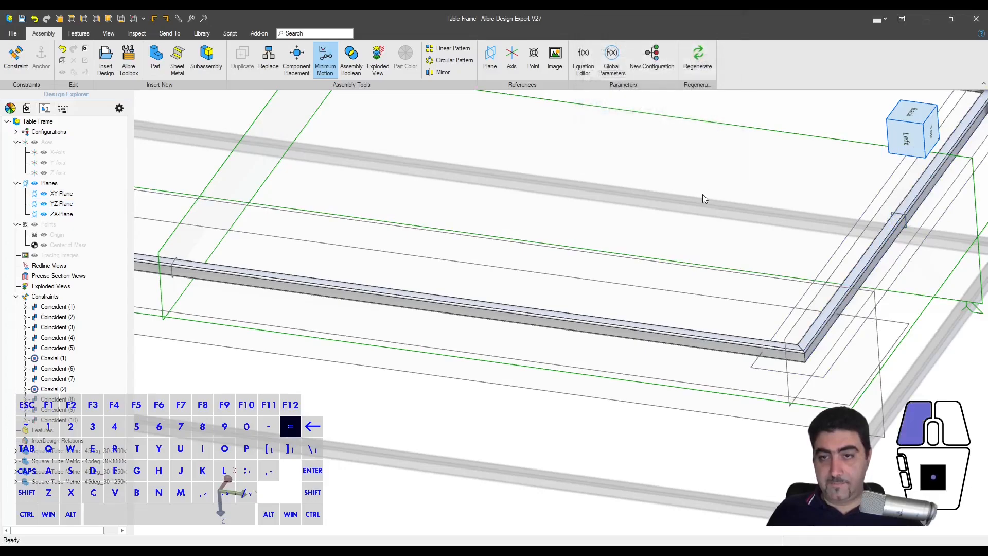
- Hide the reference geometry of the two tubes
scroll(772, 301, "down", 5)
key("alt")
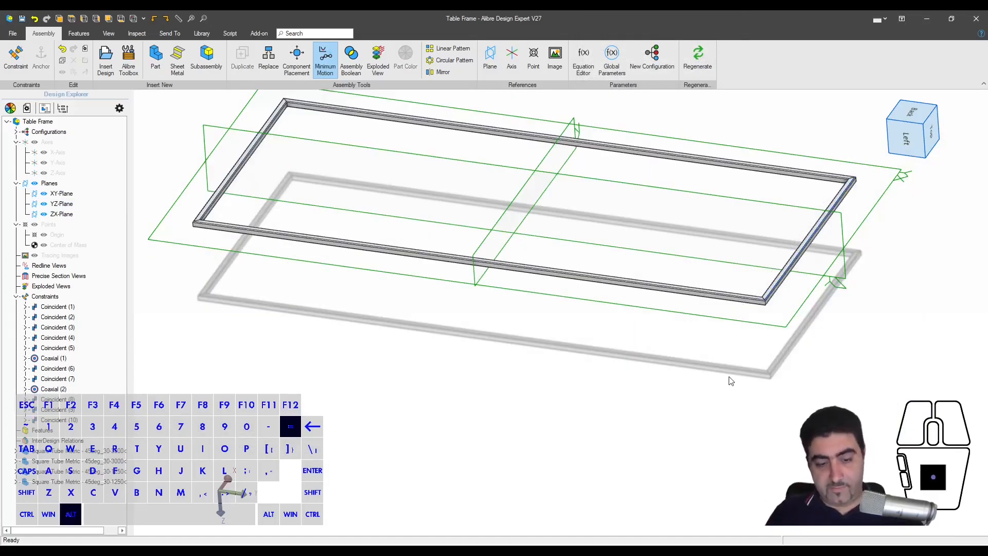
key("Escape")
- Start configuring a straight Square Tube Metric from the Frame Rectangular Tubes folder of the Alibre Toolbox
left_click(911, 116)
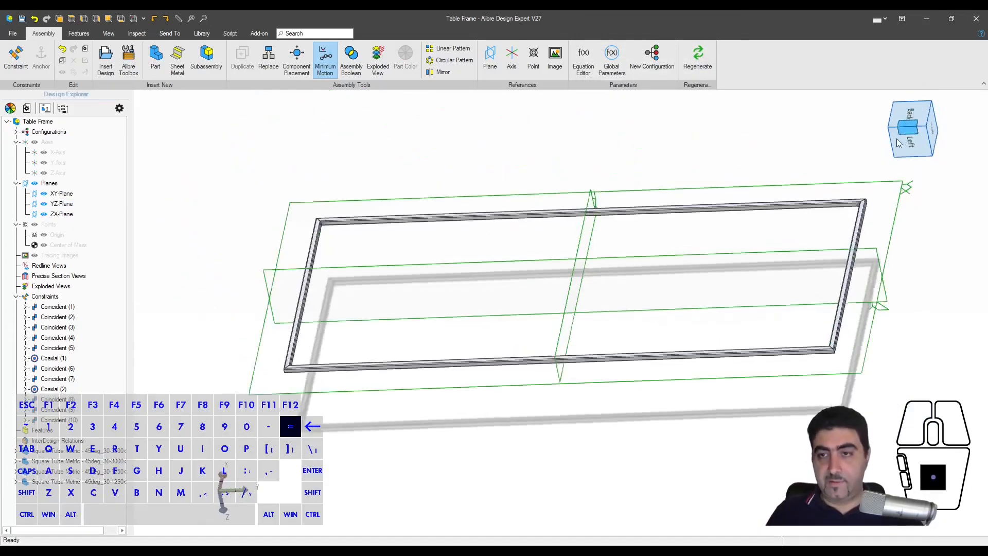
middle_click_drag(687, 394, 482, 294)
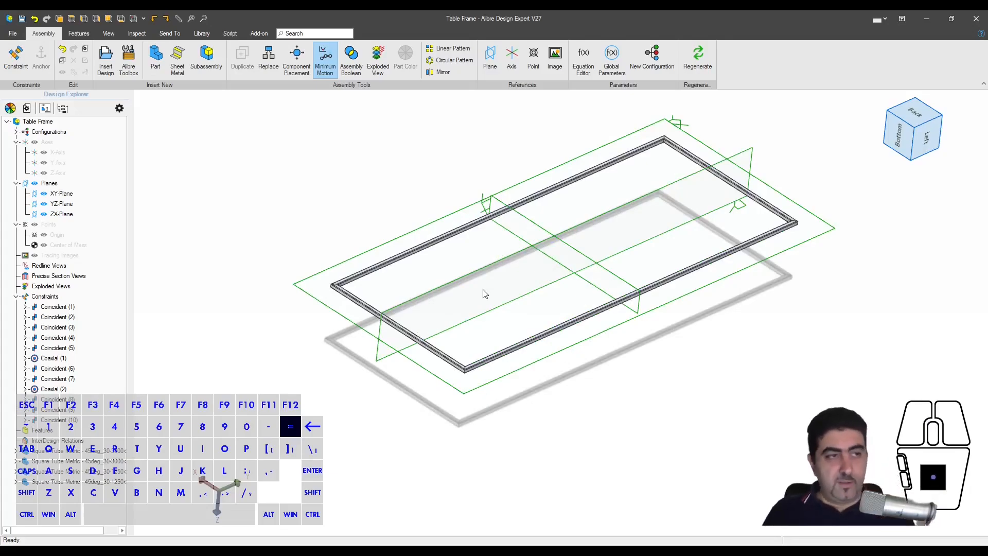
middle_click_drag(478, 301, 590, 364)
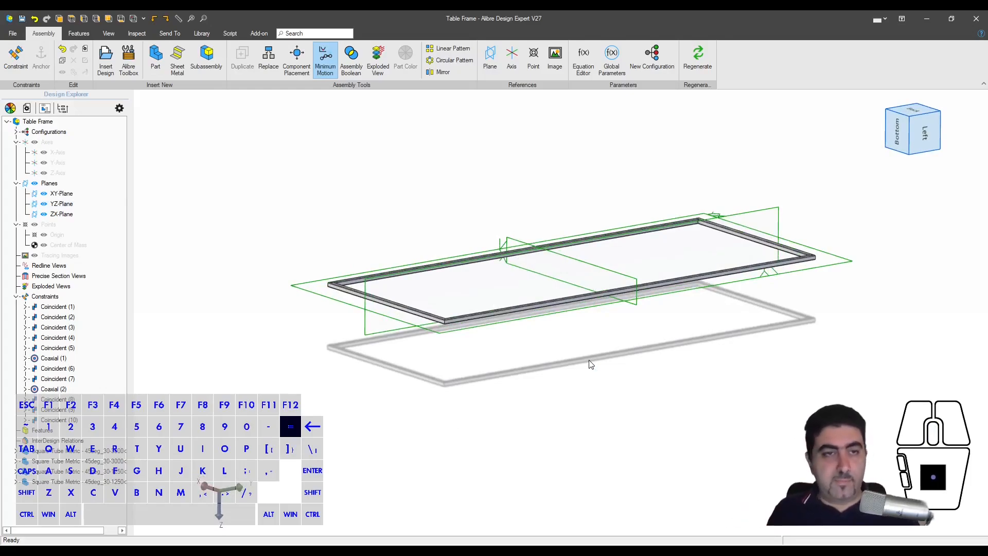
left_click(128, 54)
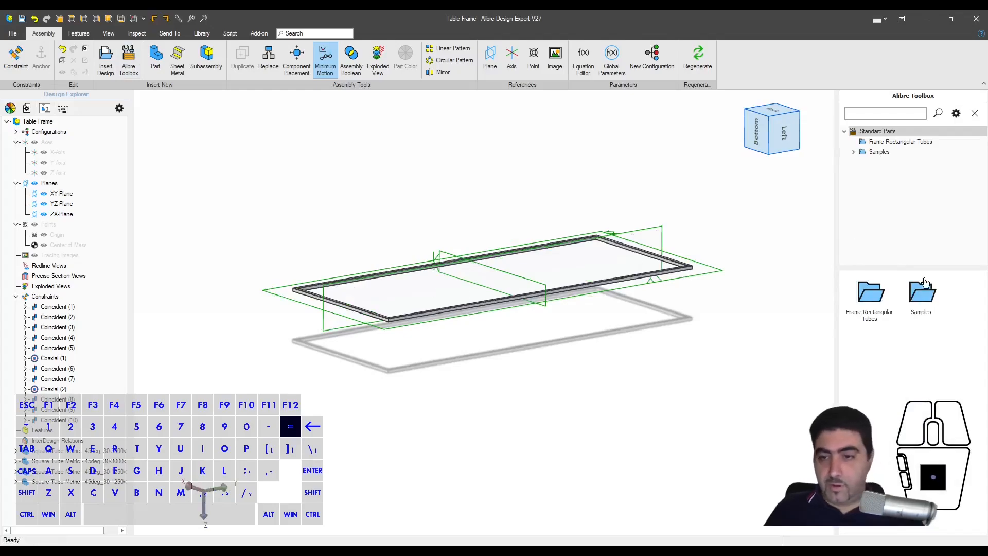
double_click(880, 300)
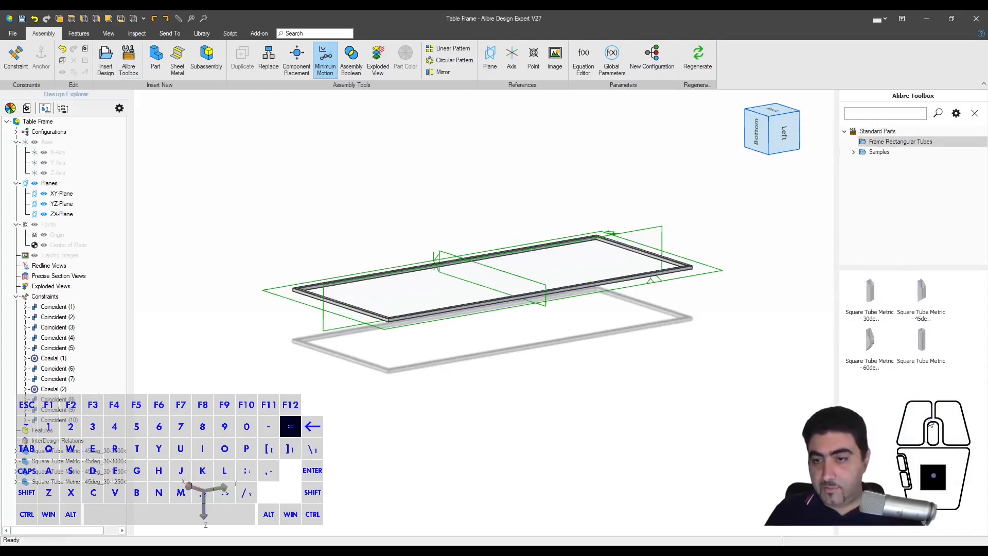
left_click(925, 340)
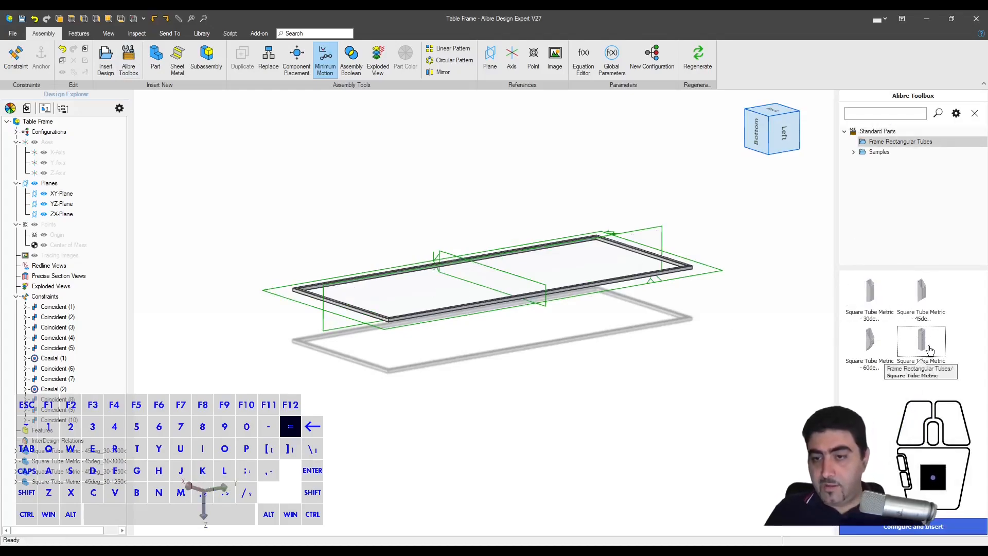
left_click(926, 526)
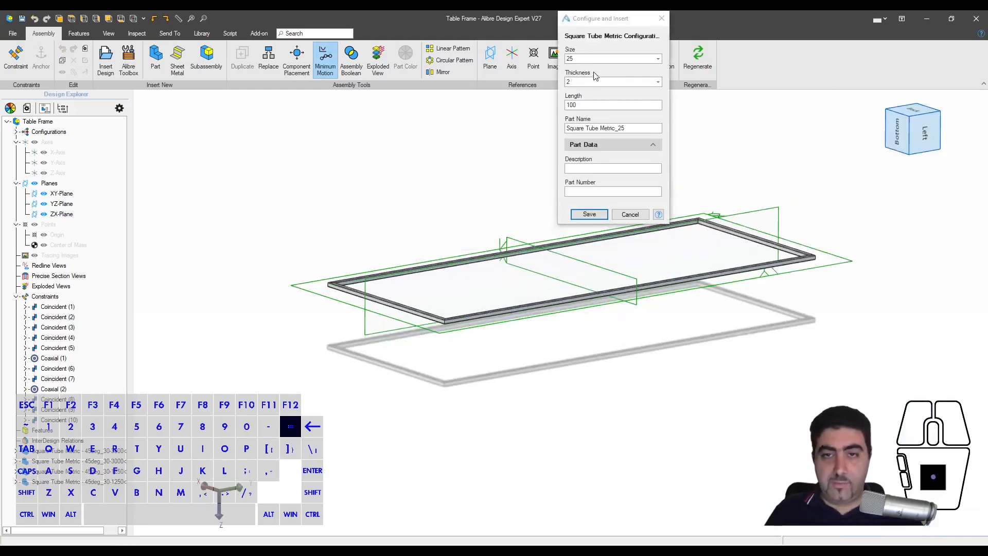
- Set the square tube's size to 30 and its length to 970, with a thickness of 2
left_click(591, 61)
left_click(589, 83)
key("Down")
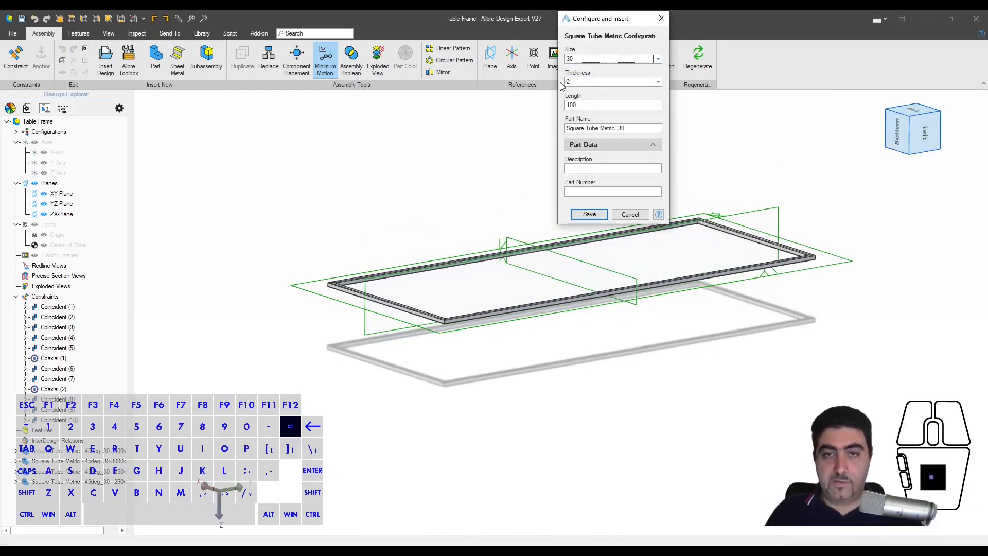
double_click(591, 105)
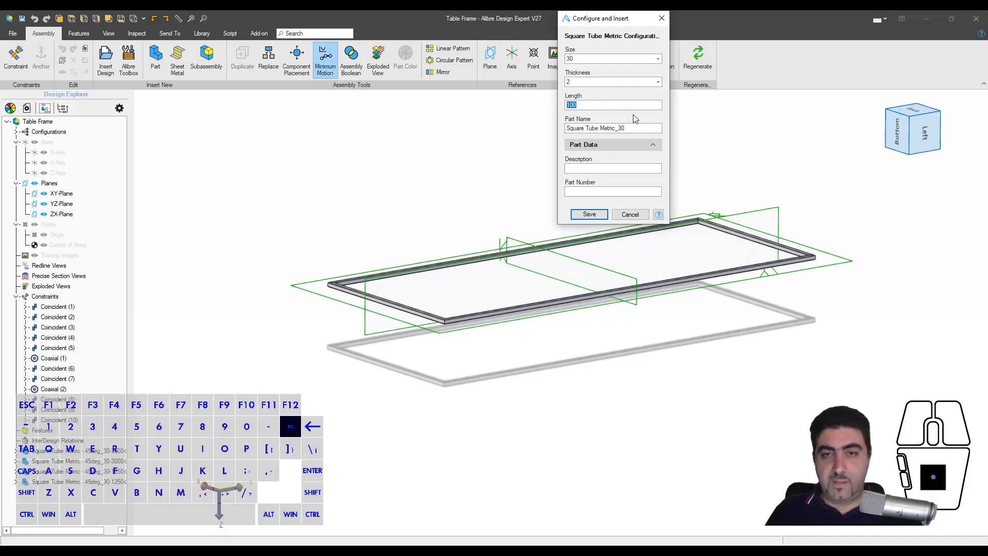
type("970")
key("Tab")
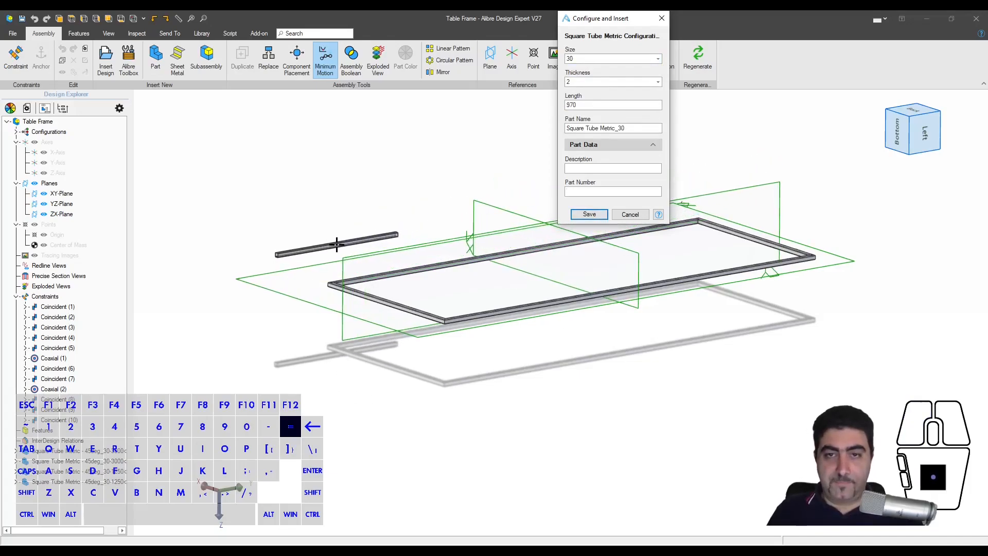
- Place four copies of the 970 tube beside the end of the frame
left_click(332, 223)
left_click(336, 237)
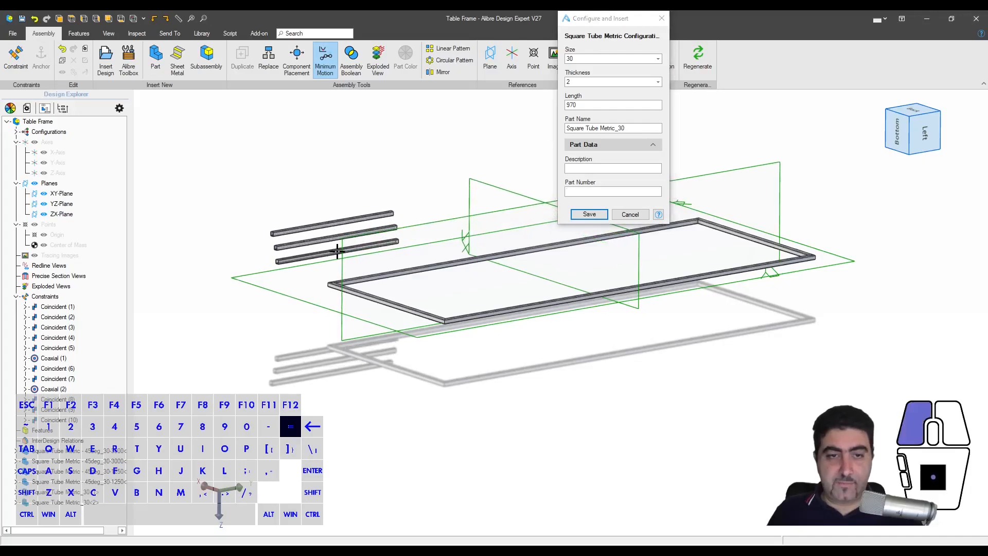
left_click(337, 251)
left_click(338, 264)
- Save the placed tube part as Square Tube Metric_30-970 in the Toolbox Table folder and end the insertion
left_click(590, 215)
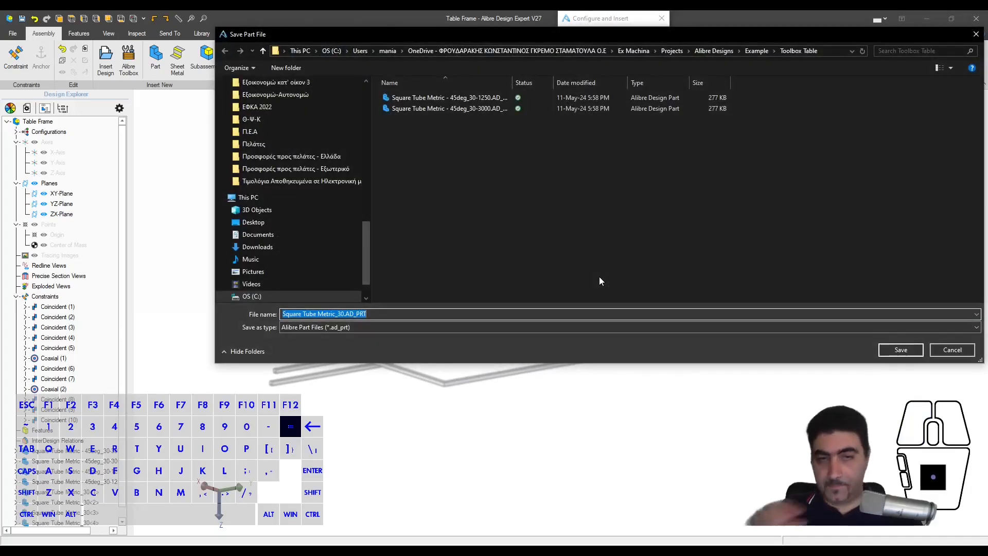
left_click(343, 315)
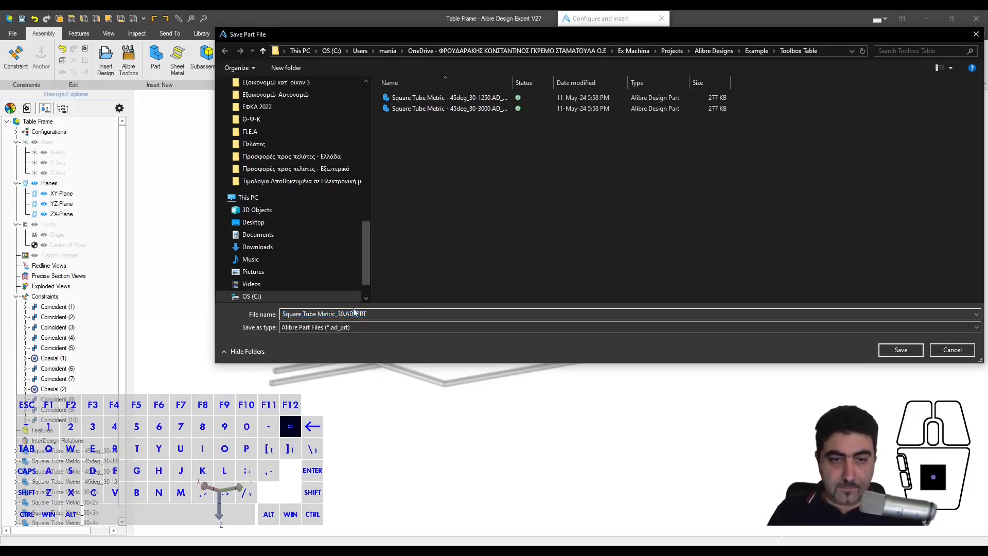
type("-")
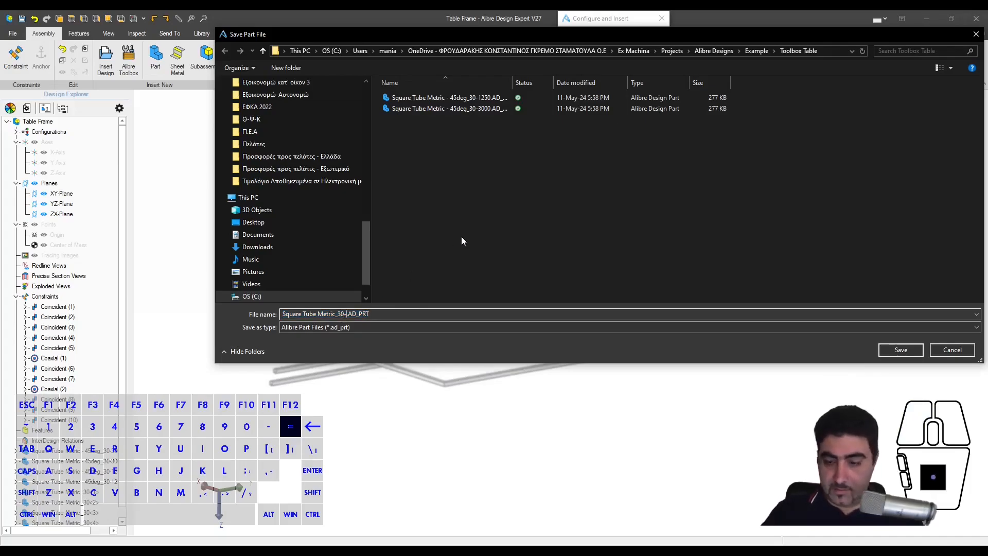
type("970")
key("Return")
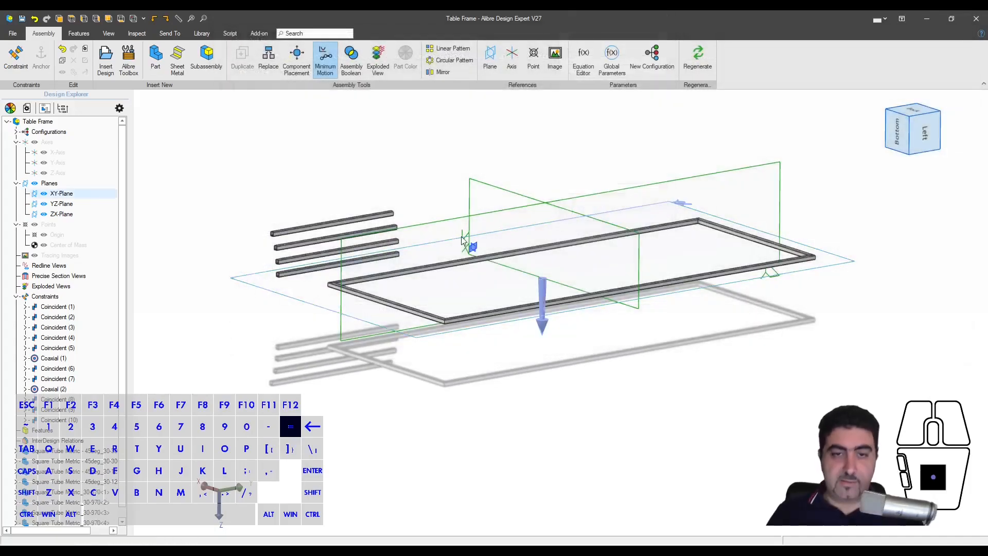
key("Escape")
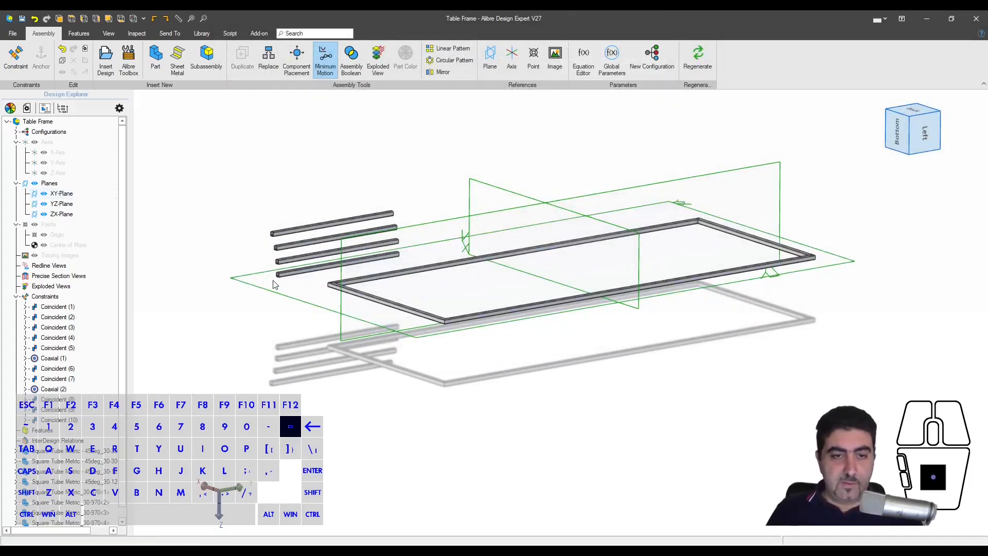
- Constrain the end face of one 970 tube coincident with the underside of the frame
middle_click_drag(273, 285, 345, 280)
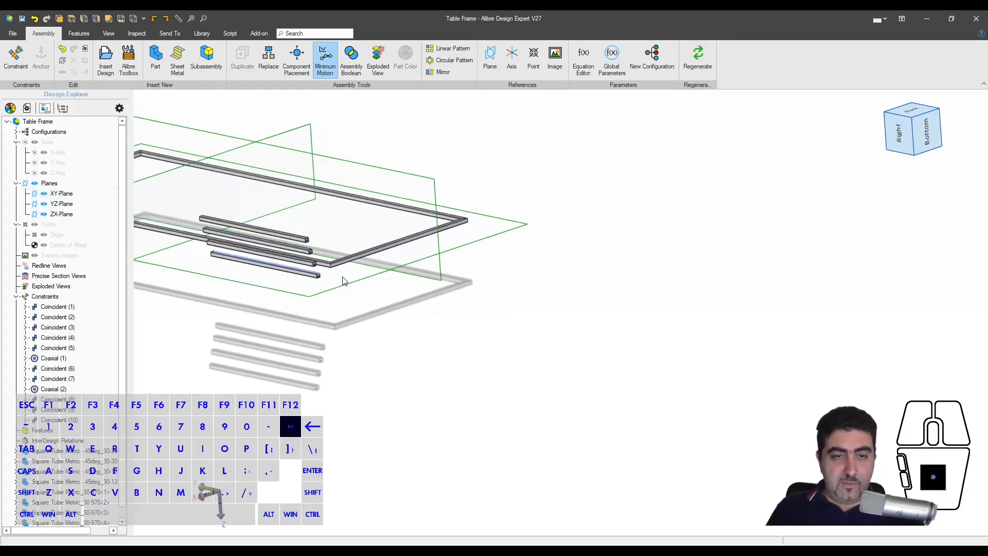
scroll(344, 281, "up", 6)
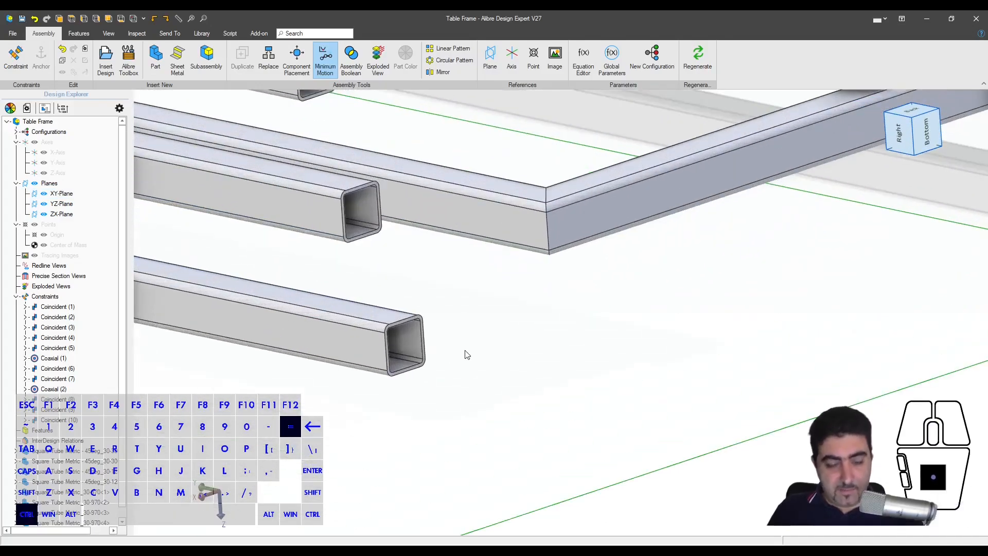
key("ctrl+equal")
scroll(401, 358, "up", 4)
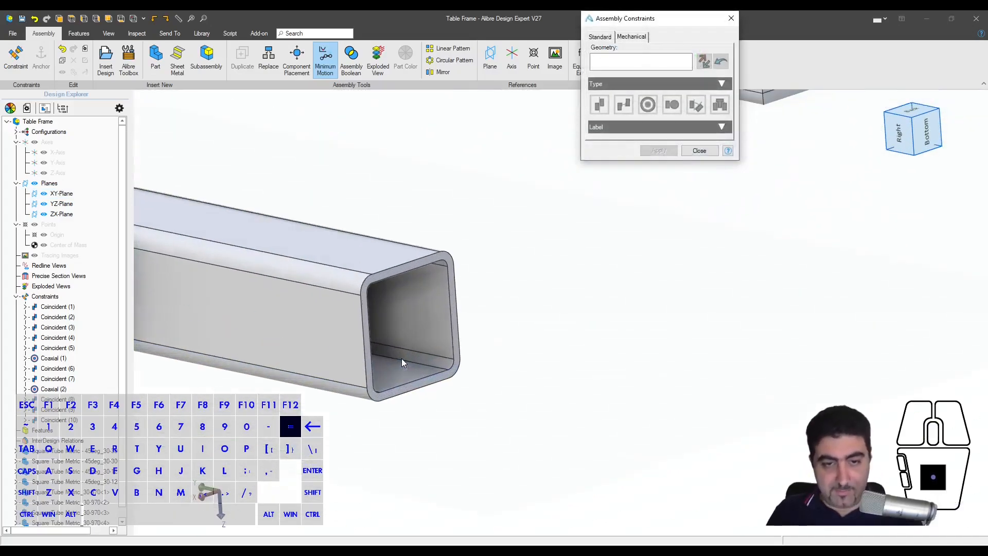
left_click(376, 276)
middle_click_drag(384, 376, 391, 304)
left_click(496, 285)
scroll(497, 284, "down", 4)
left_click(659, 151)
- Constrain the leg's two outer side faces coincident with the outer faces of the 1250 and 3000 tubes at the frame corner
left_click(433, 247)
left_click(520, 270)
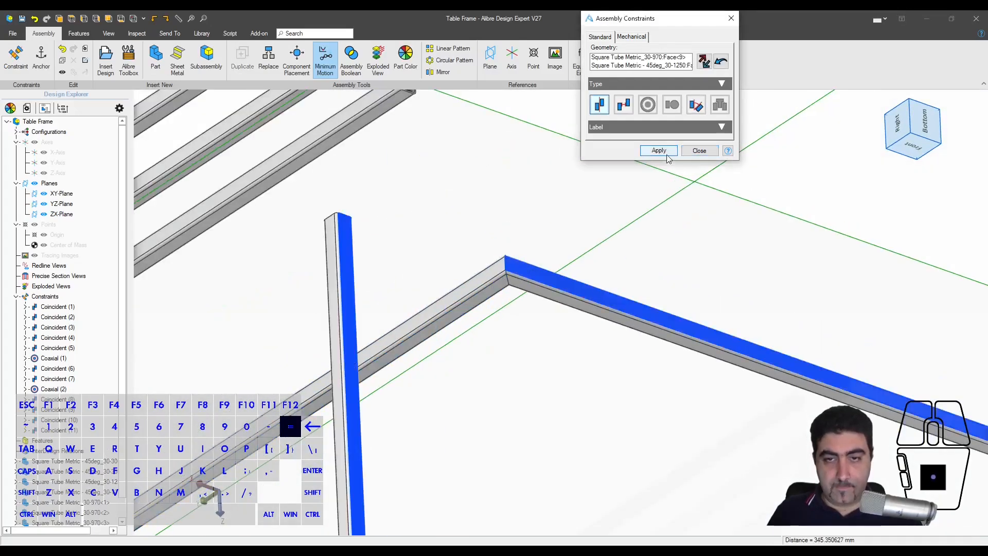
left_click(659, 150)
left_click(331, 275)
left_click(477, 278)
left_click(658, 151)
scroll(540, 227, "down", 5)
middle_click_drag(522, 205, 636, 314)
scroll(633, 308, "up", 3)
left_click(698, 150)
scroll(648, 286, "down", 2)
key("Escape")
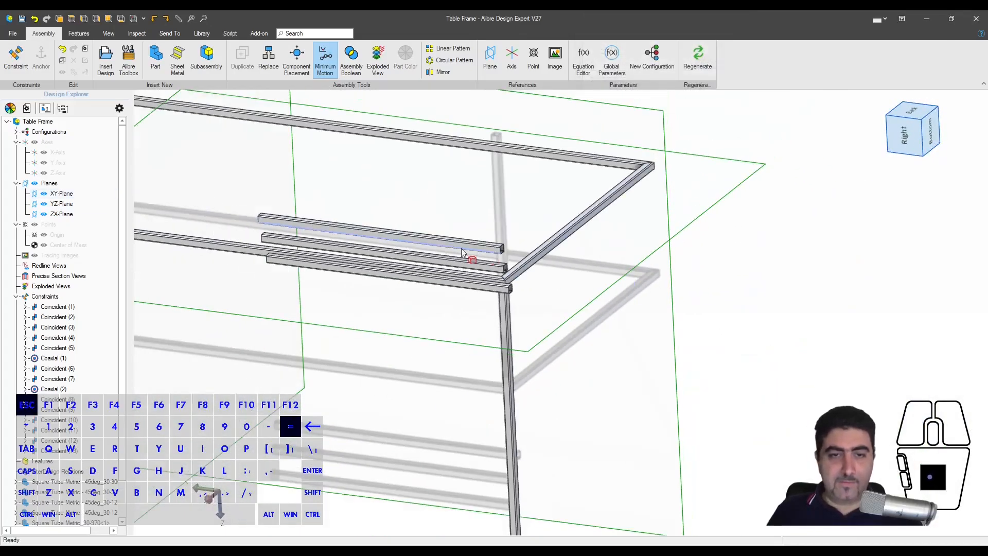
- Delete the three unconstrained 970 tubes, keeping only the leg at the frame corner
scroll(475, 252, "up", 3)
left_click(475, 250)
scroll(574, 358, "down", 2)
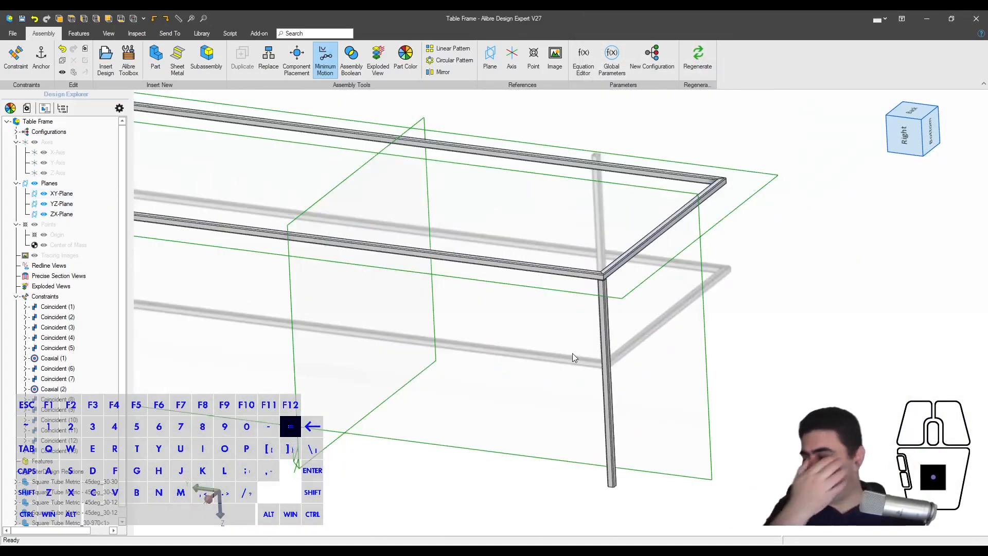
scroll(584, 311, "down", 2)
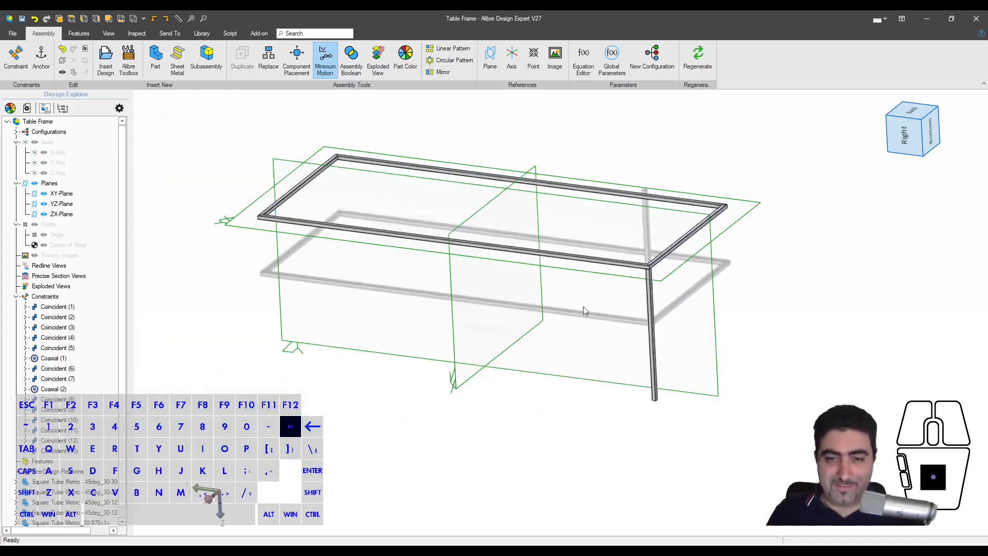
- Start a linear pattern of the 970 leg with the 1250 tube's edge as the row direction
scroll(695, 320, "up", 2)
scroll(689, 313, "down", 2)
left_click(687, 311)
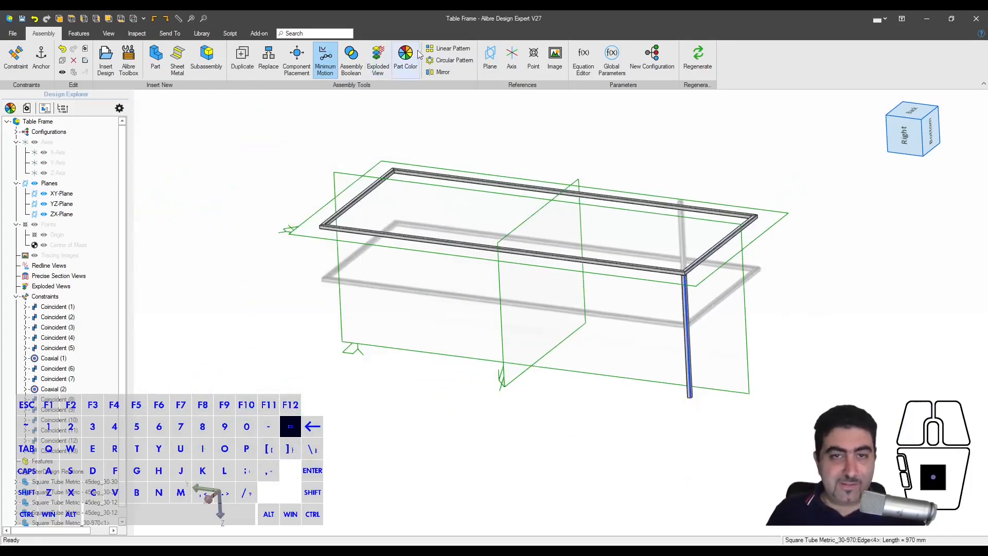
left_click(447, 48)
left_click(669, 105)
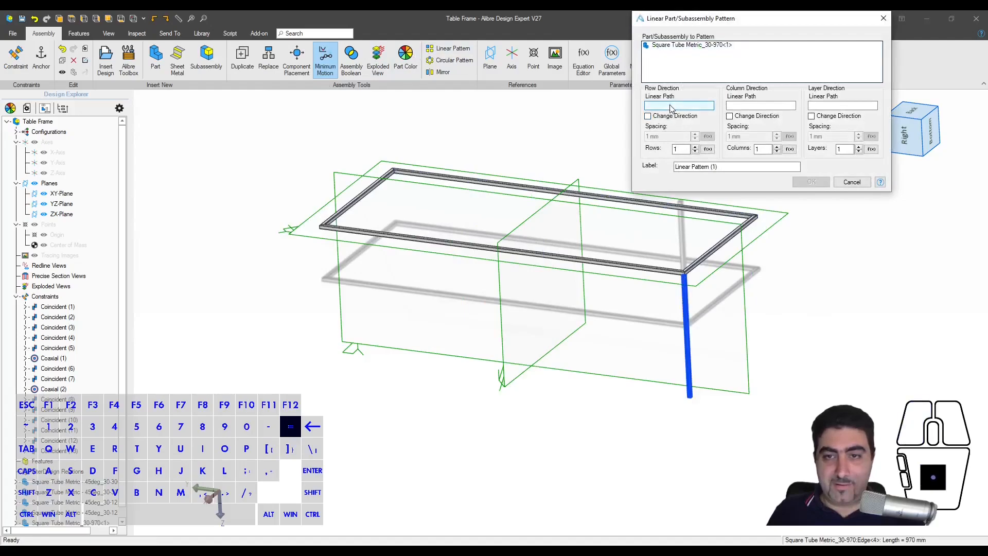
left_click(615, 269)
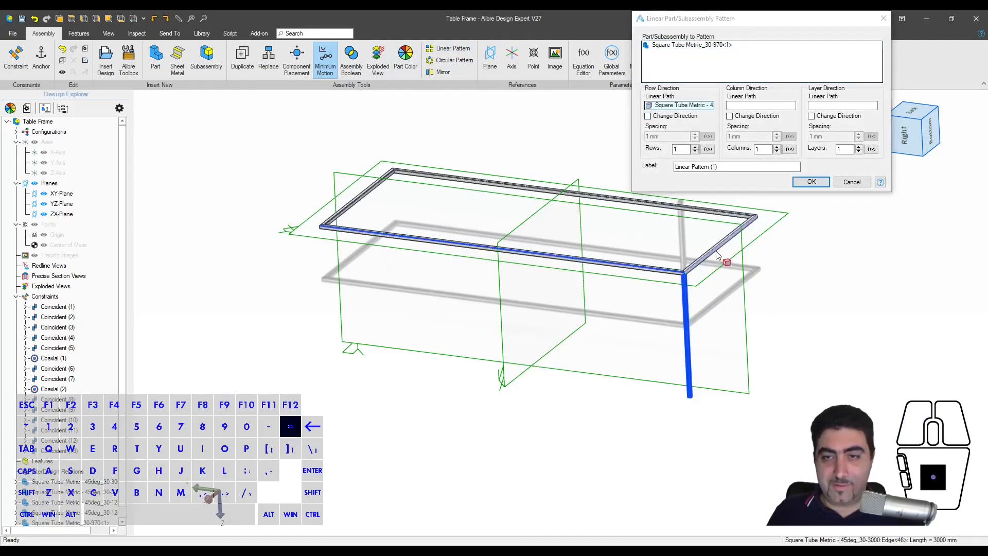
left_click(715, 251)
- Set the leg pattern to 2 rows and 2 columns with a row spacing of 2970 mm
type("2")
left_click_drag(682, 149, 608, 139)
left_click(763, 149)
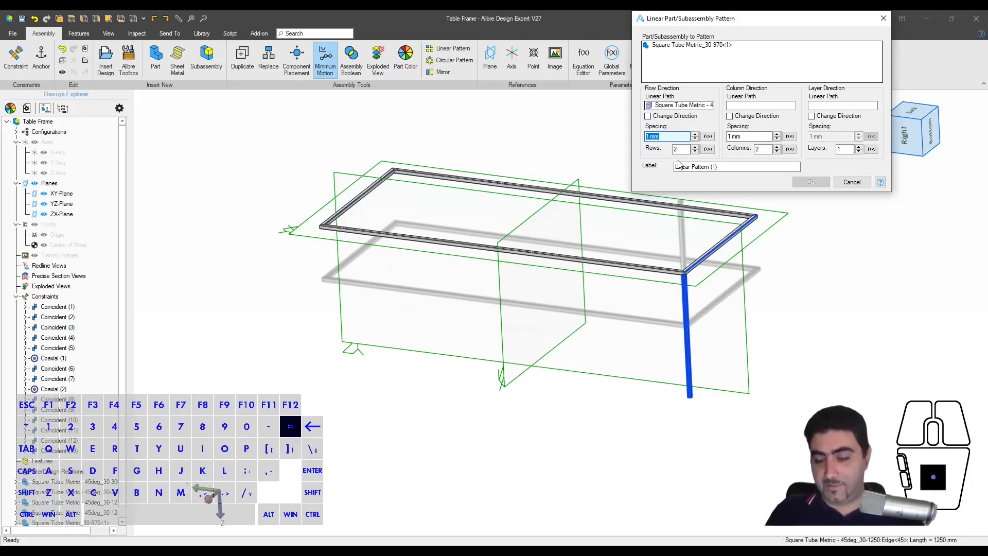
type("2970")
key("Tab")
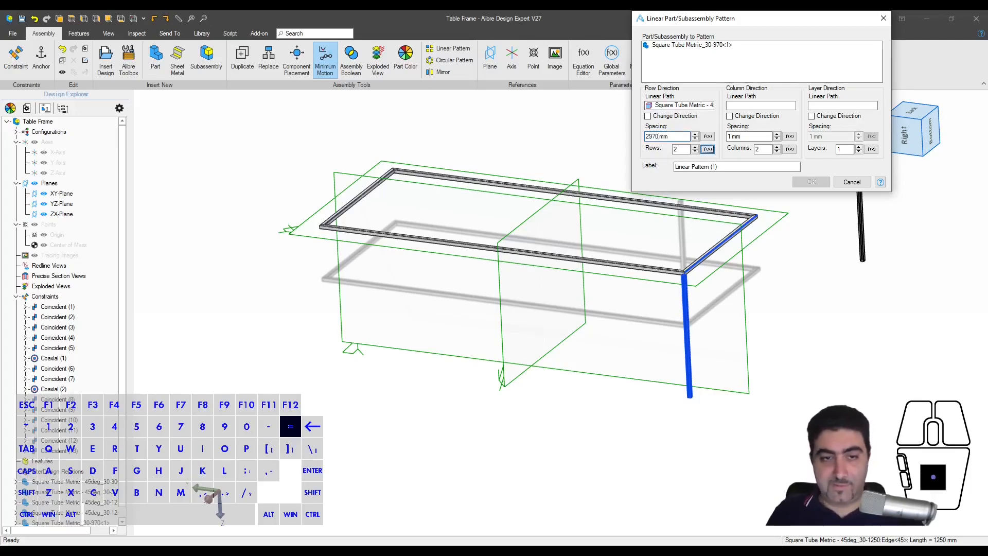
- Set the row direction to the 3000 tube's edge and the column direction to the 1250 tube's edge
middle_click_drag(726, 272, 686, 300)
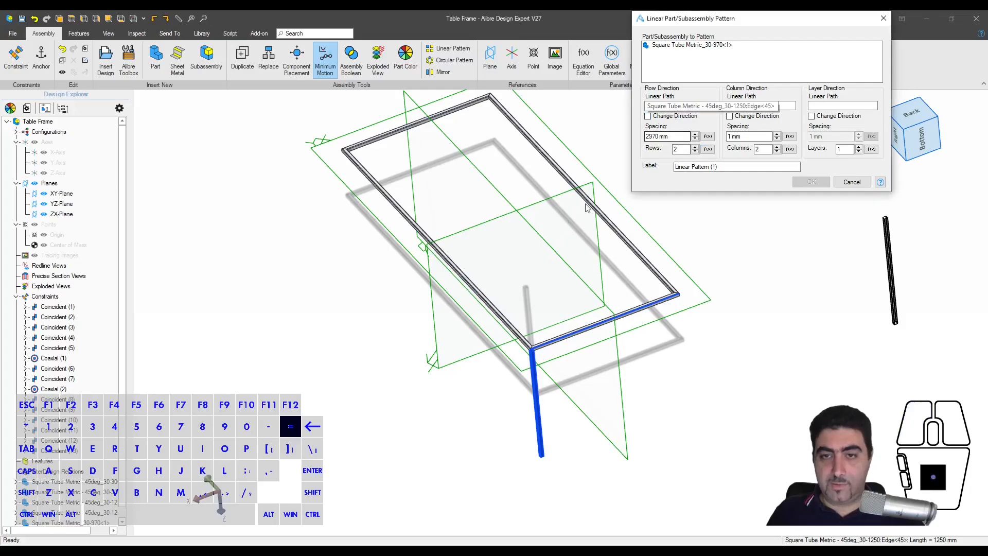
left_click(493, 307)
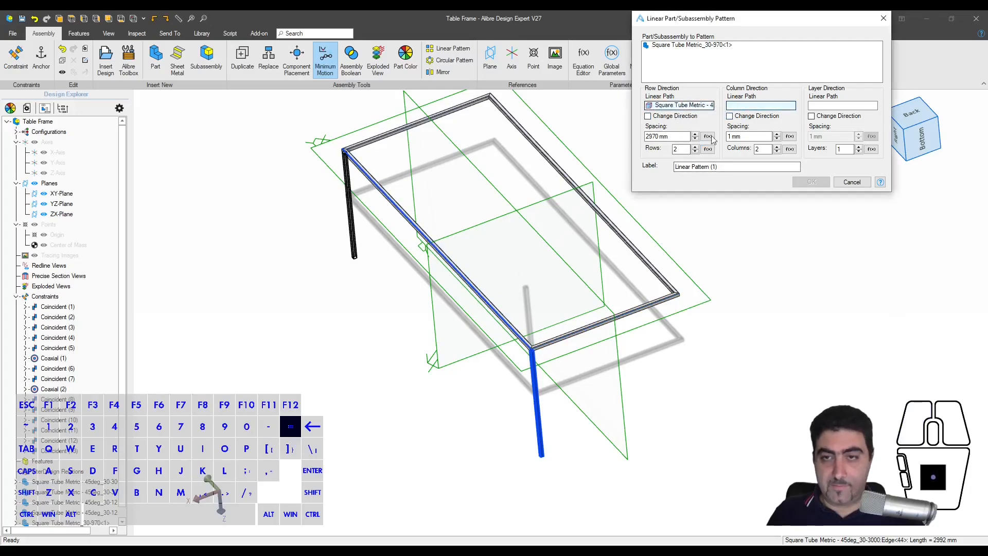
left_click(601, 325)
- Set the leg pattern's column spacing to 1220 mm
scroll(348, 175, "up", 6)
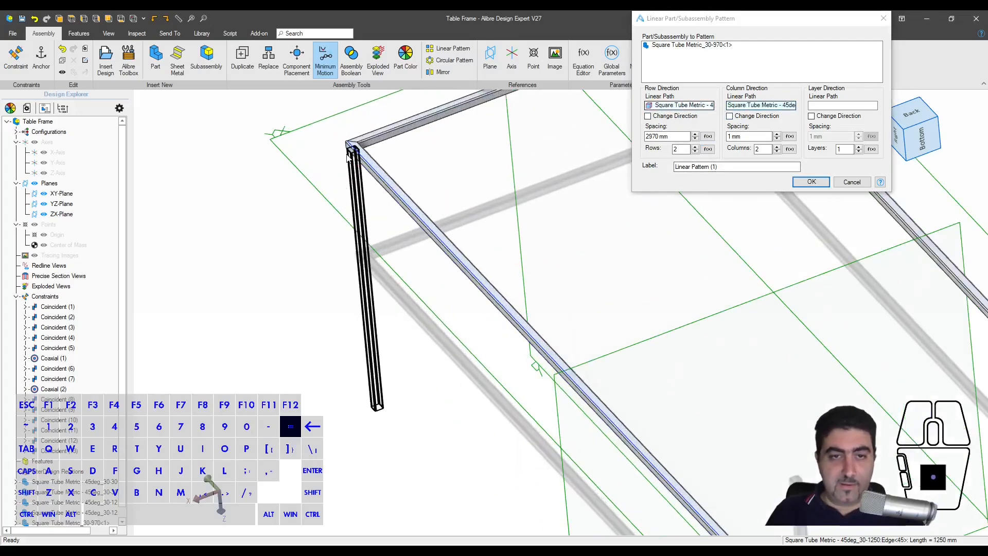
scroll(411, 103, "down", 7)
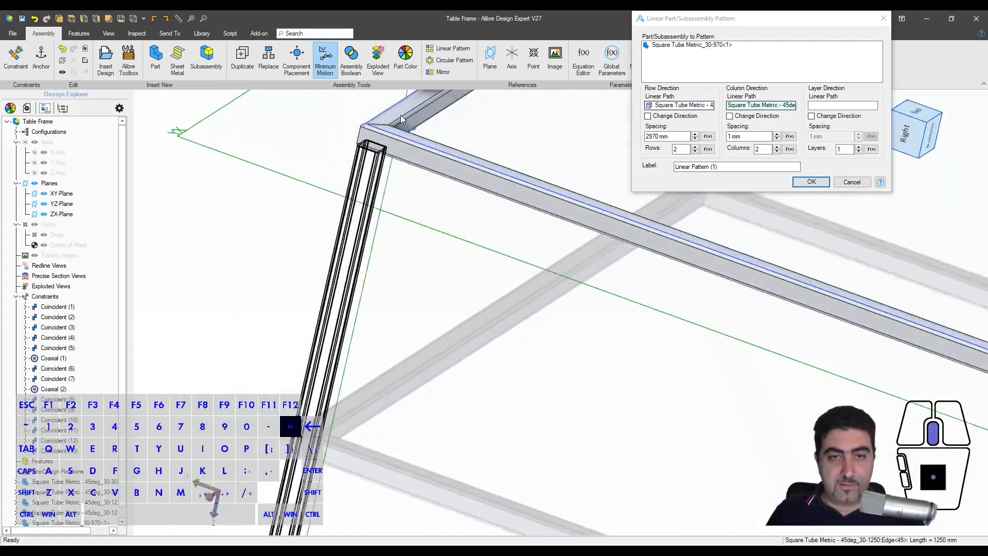
scroll(476, 224, "up", 5)
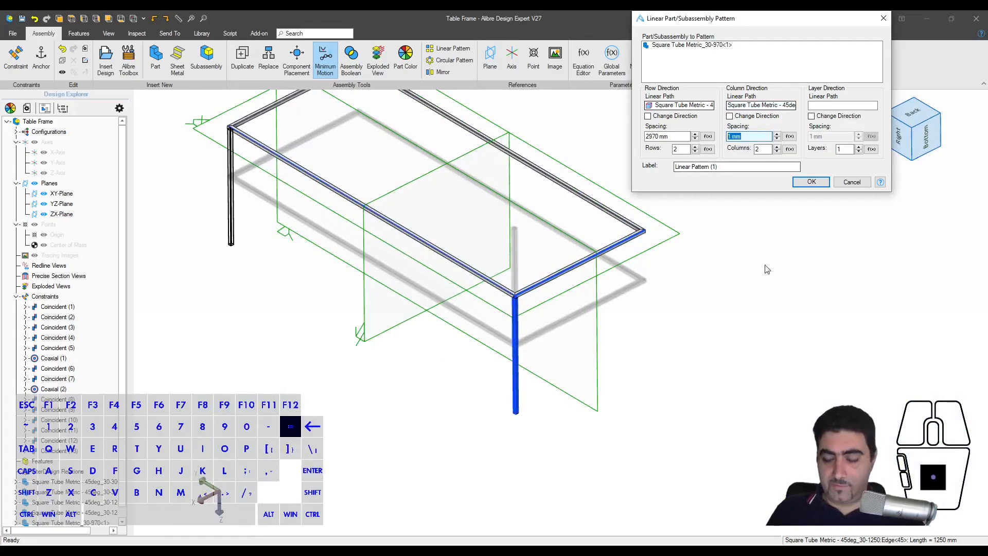
type("1220")
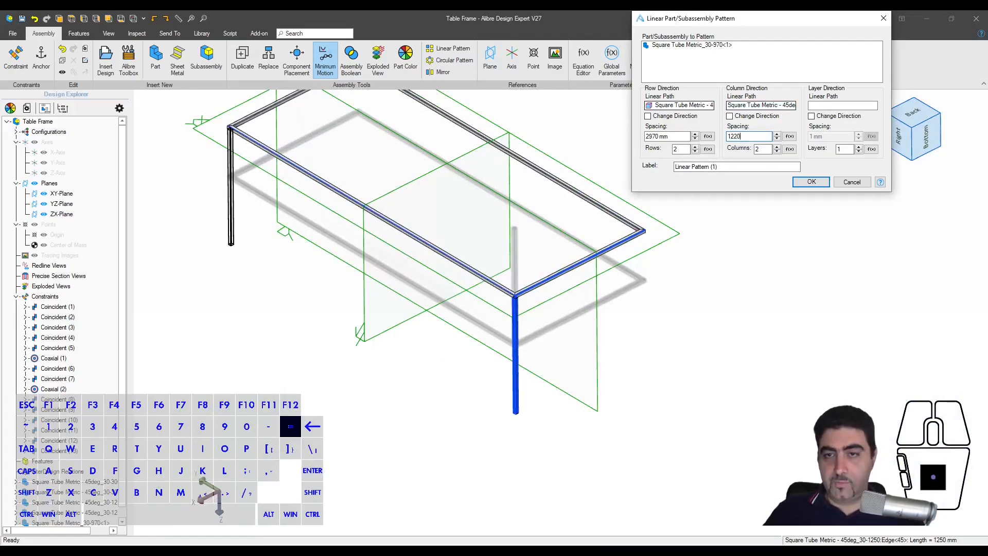
left_click(716, 167)
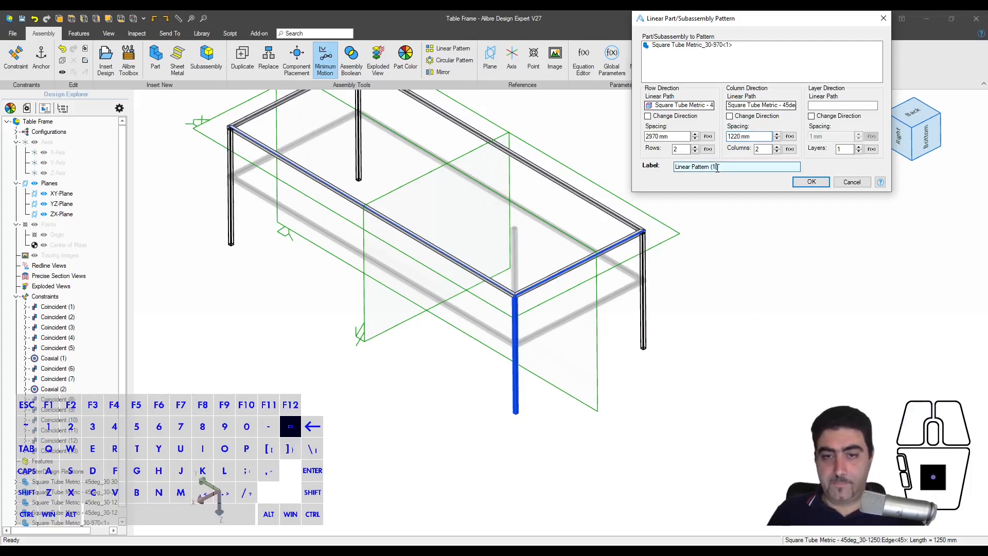
- Apply the linear pattern of the 970 leg and check the legs at all four frame corners
left_click(811, 181)
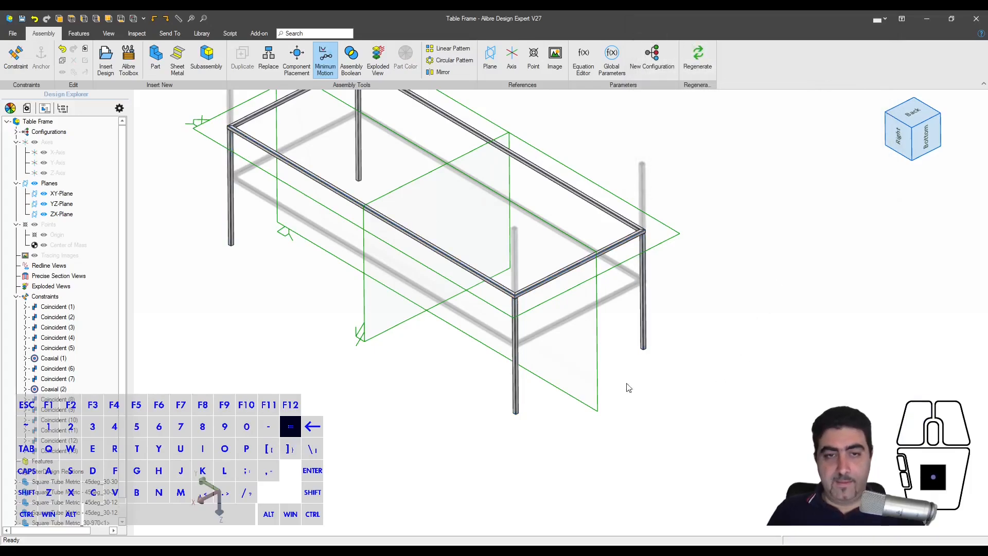
middle_click_drag(628, 385, 584, 342)
scroll(686, 366, "down", 4)
scroll(452, 222, "up", 6)
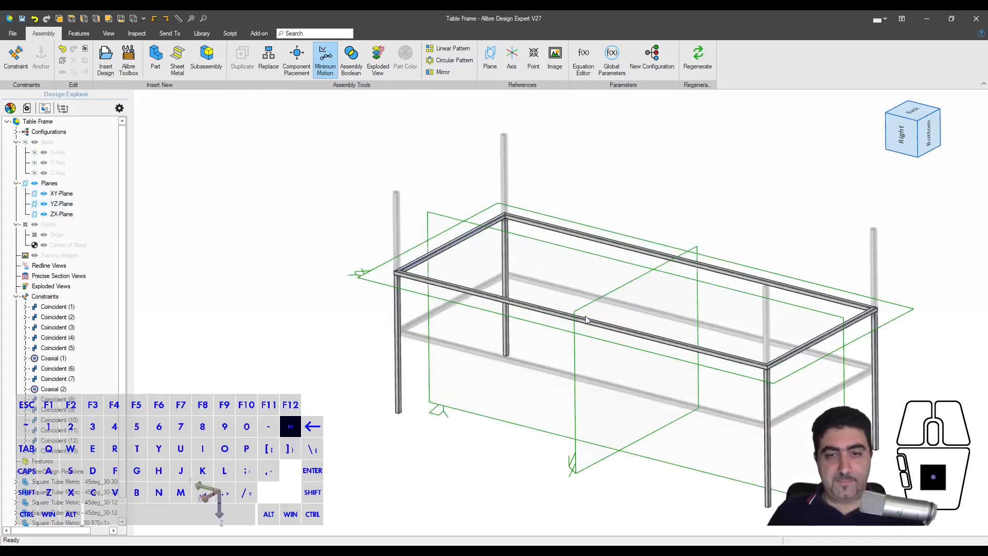
scroll(274, 236, "down", 3)
scroll(470, 329, "up", 3)
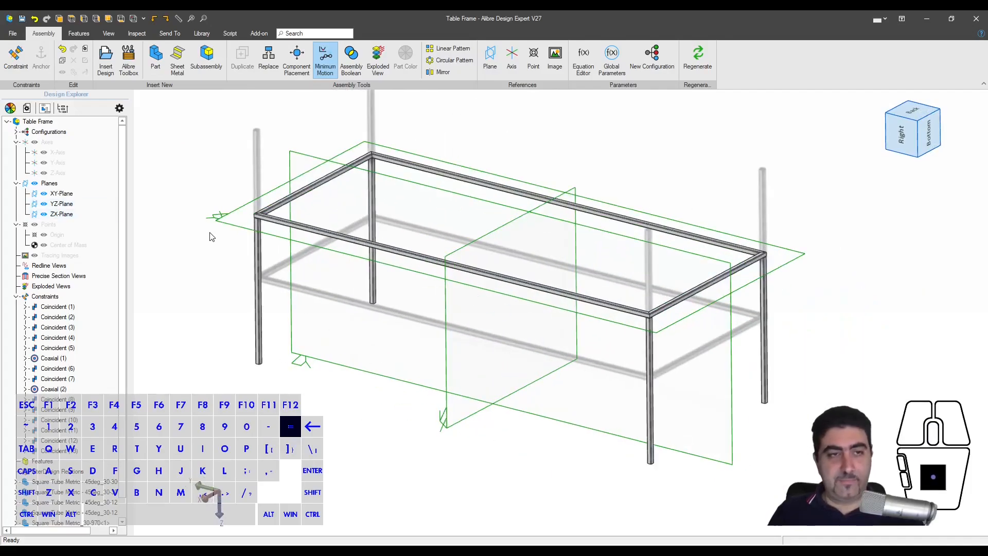
- Save the assembly as Table Frame.AD_ASM in the Ex Machina > Projects > Alibre Designs > Example > Toolbox Table folder
left_click(22, 21)
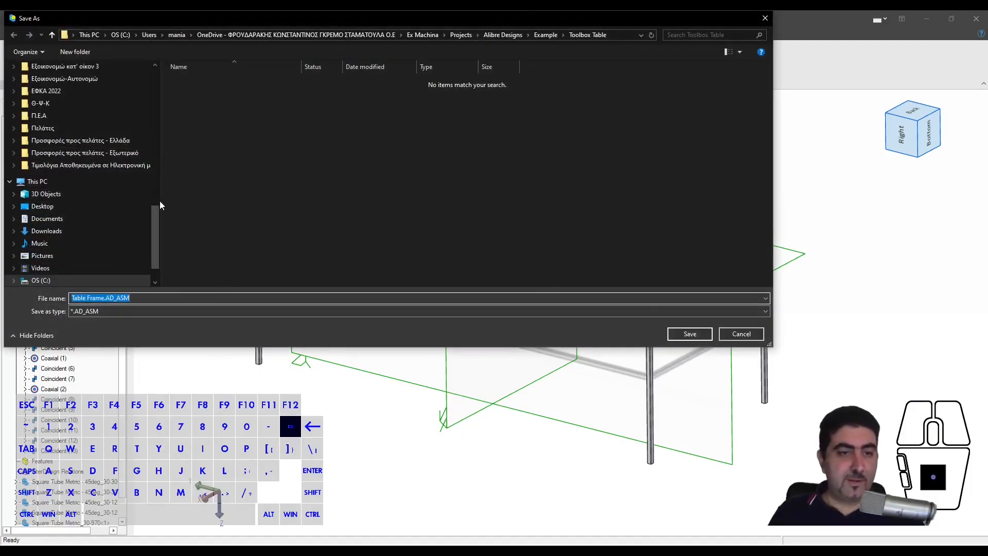
scroll(156, 199, "up", 6)
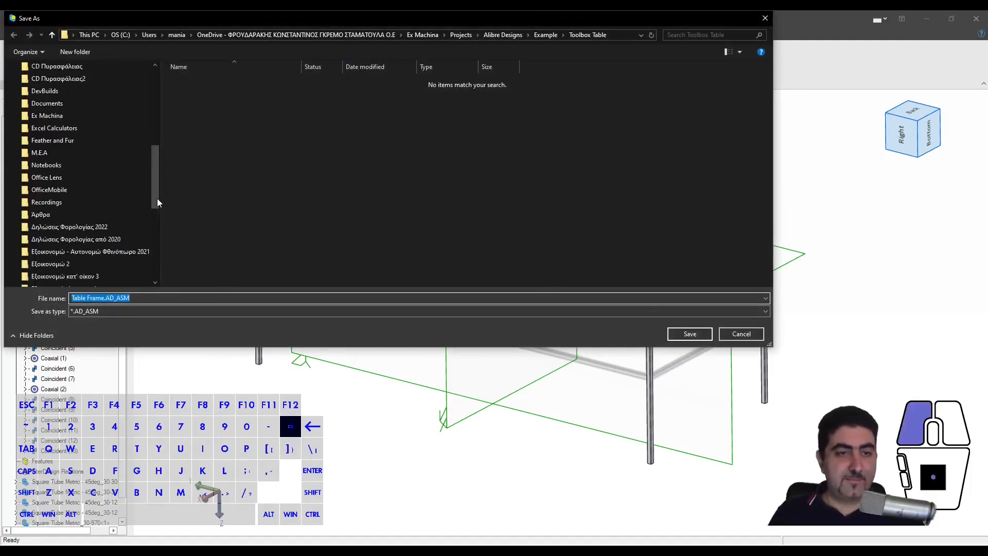
left_click(84, 113)
double_click(193, 125)
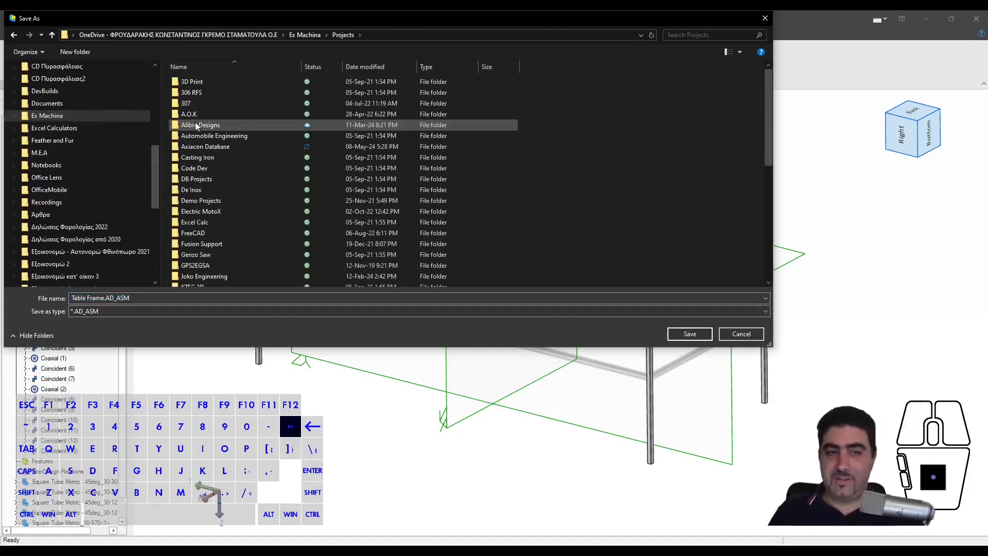
double_click(195, 125)
double_click(197, 92)
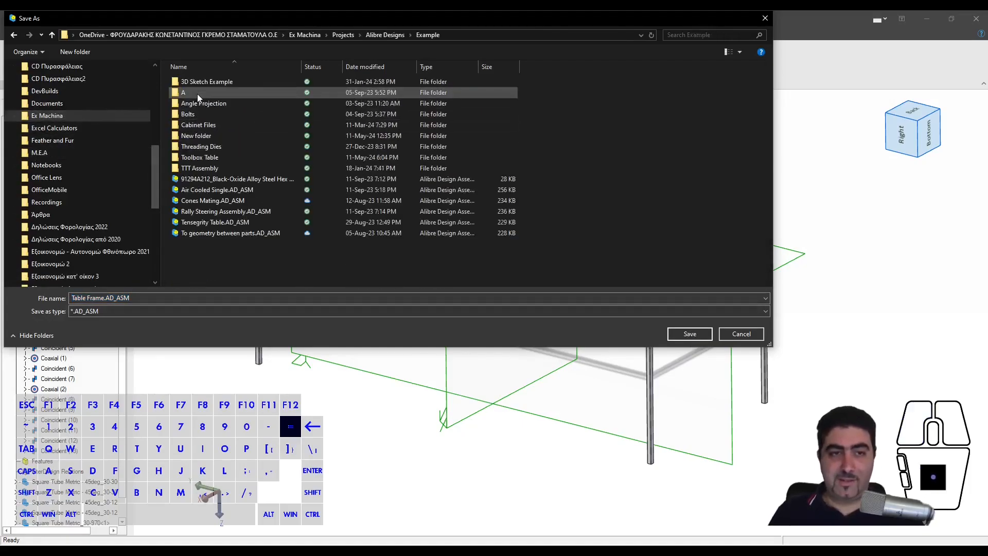
double_click(215, 159)
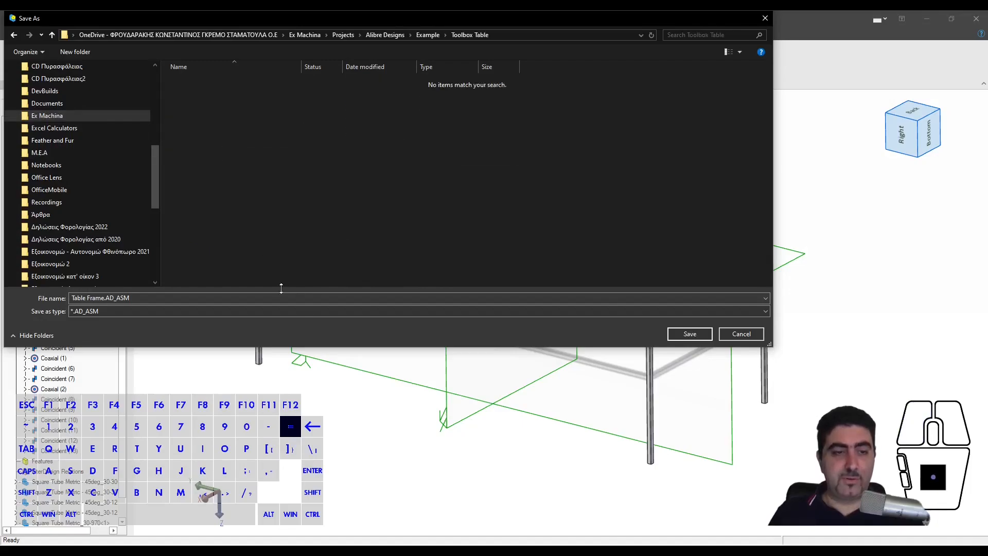
left_click(689, 334)
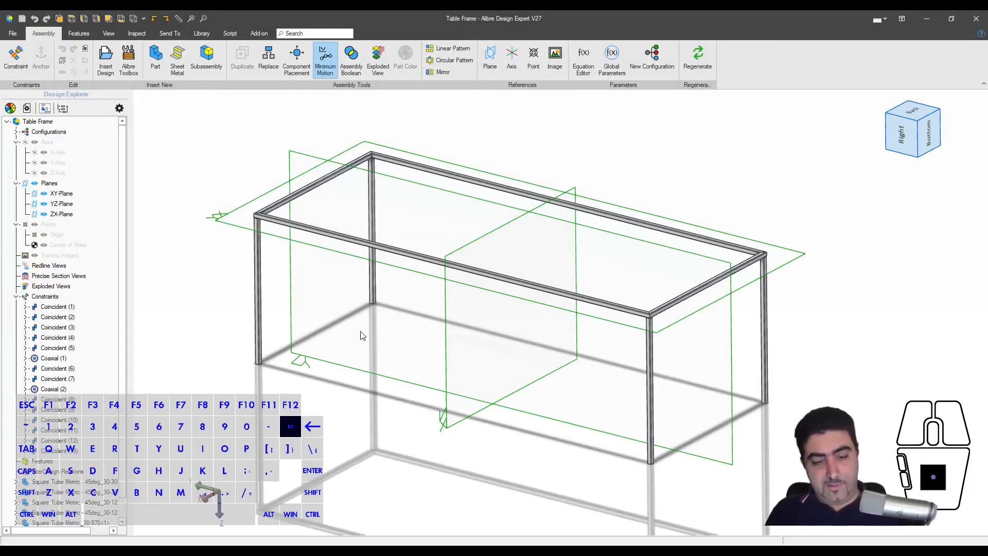
- Hide the reference planes and inspect the mitred corner joint above a leg
key("alt+3")
left_click(427, 402)
middle_click_drag(431, 402, 471, 377)
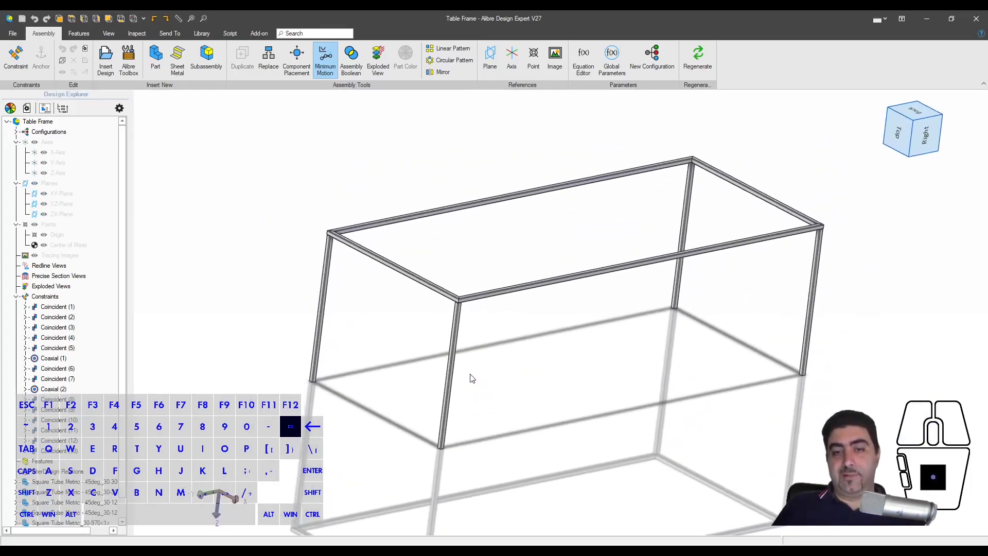
scroll(458, 287, "up", 5)
middle_click_drag(455, 324, 441, 325)
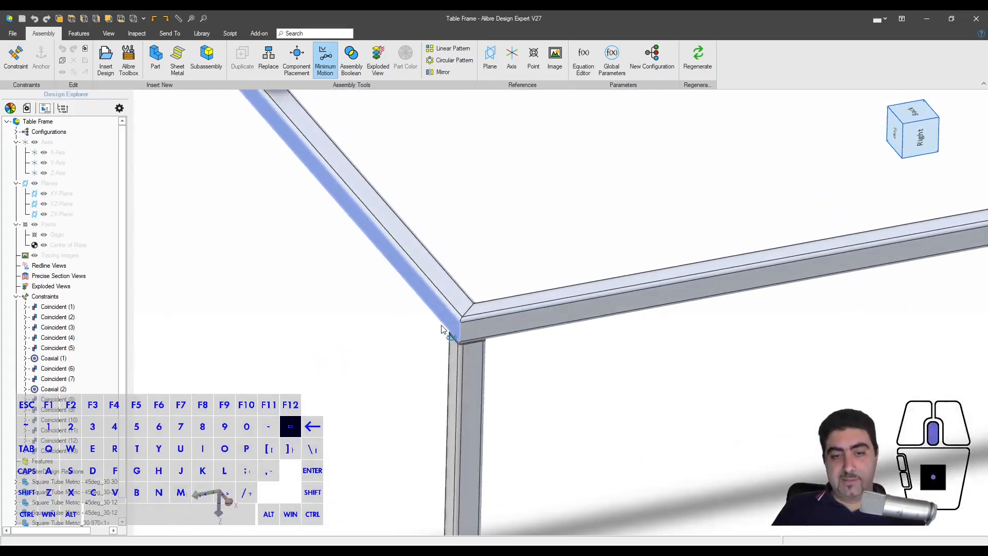
scroll(442, 329, "down", 8)
mouse_move(594, 336)
middle_mouse_down()
mouse_move(608, 319)
mouse_move(609, 331)
middle_mouse_up()
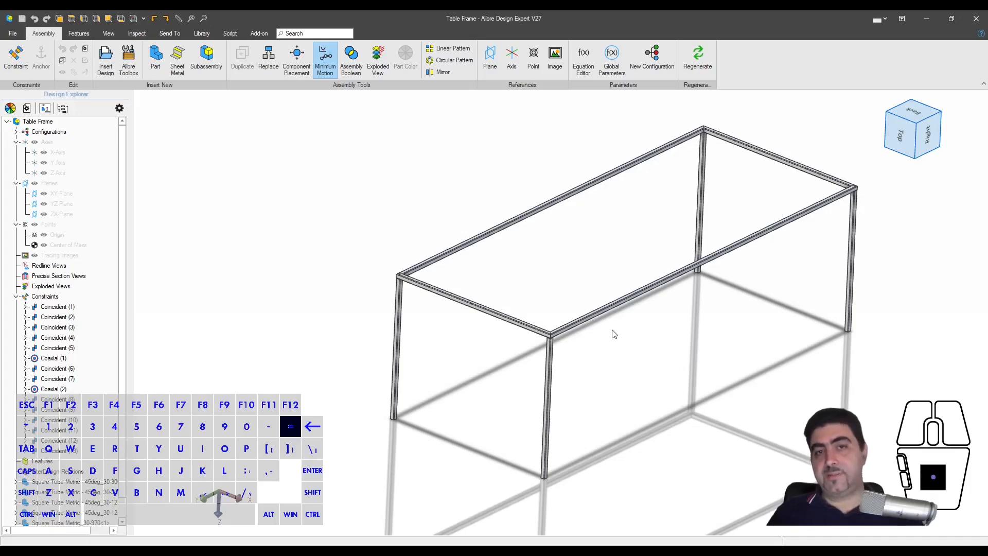
middle_click_drag(614, 334, 751, 332)
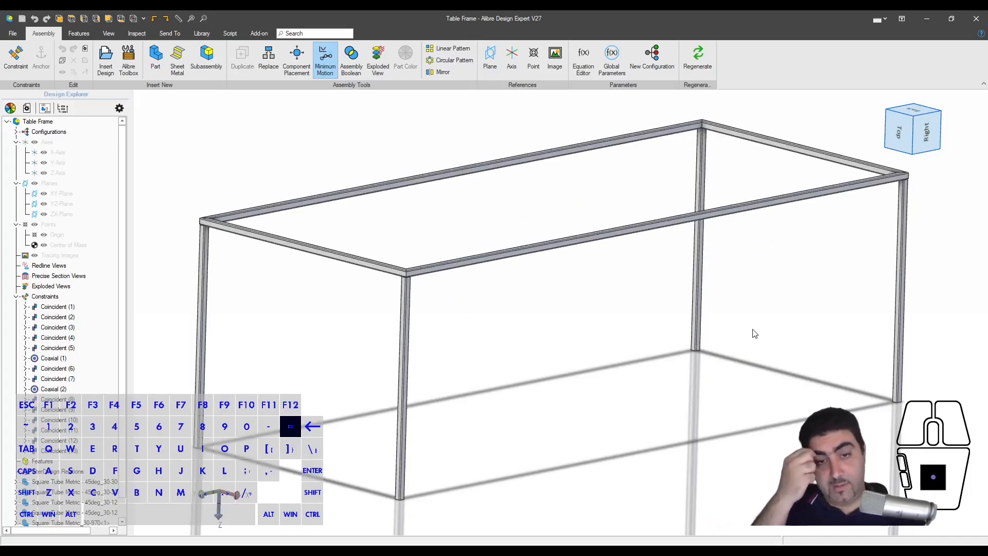
- Collapse the constraints list in the design tree and look over the finished table frame
left_click(16, 296)
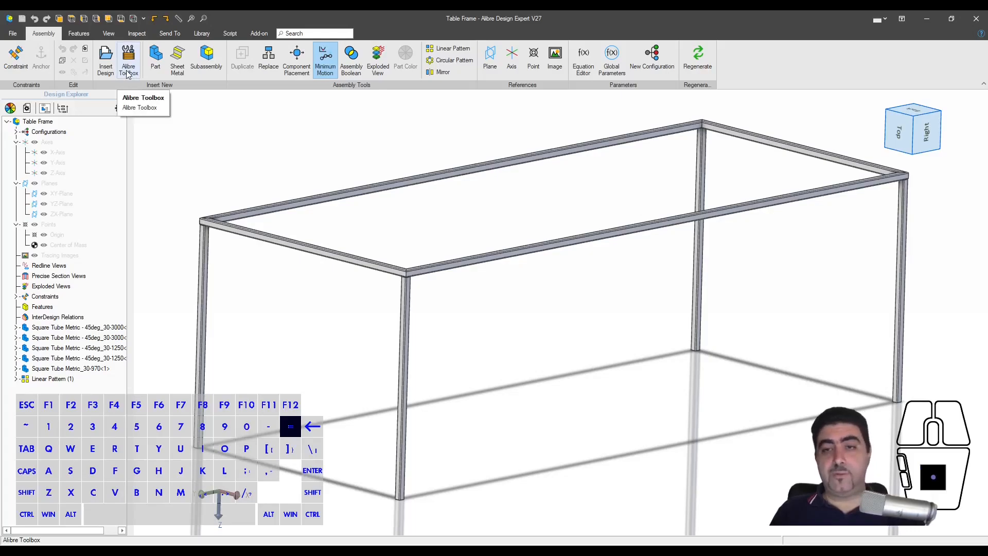
scroll(432, 259, "up", 3)
scroll(396, 288, "down", 3)
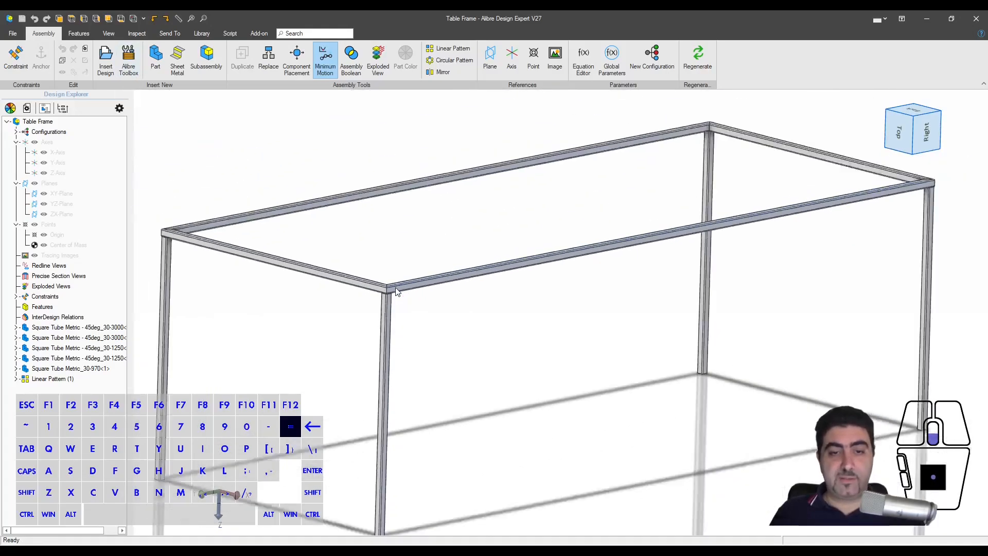
scroll(396, 291, "down", 3)
scroll(357, 290, "up", 2)
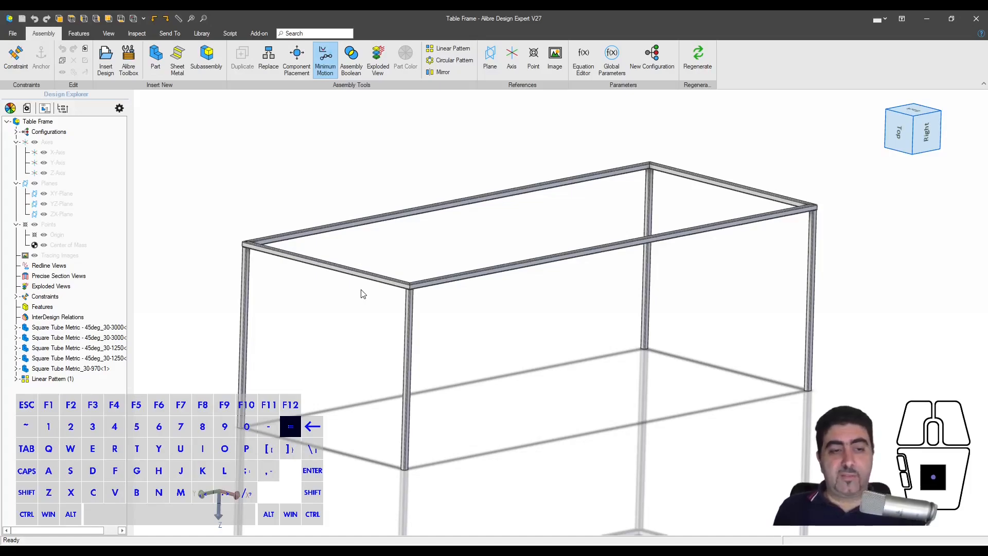
mouse_move(529, 301)
middle_mouse_down()
mouse_move(498, 304)
mouse_move(514, 303)
middle_mouse_up()
key("Escape")
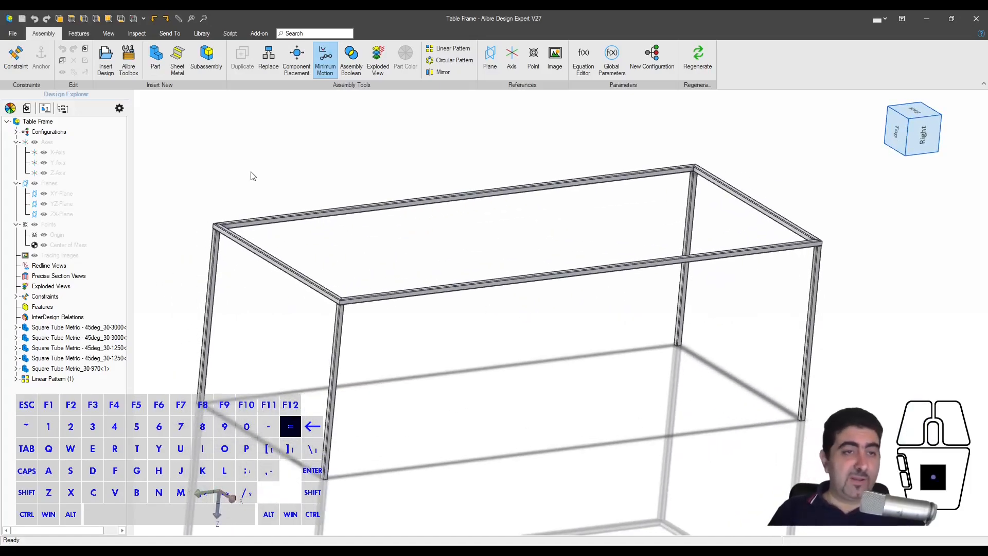
- Create a new assembly named Hexagon Frame without inserting any existing part file
left_click(500, 211)
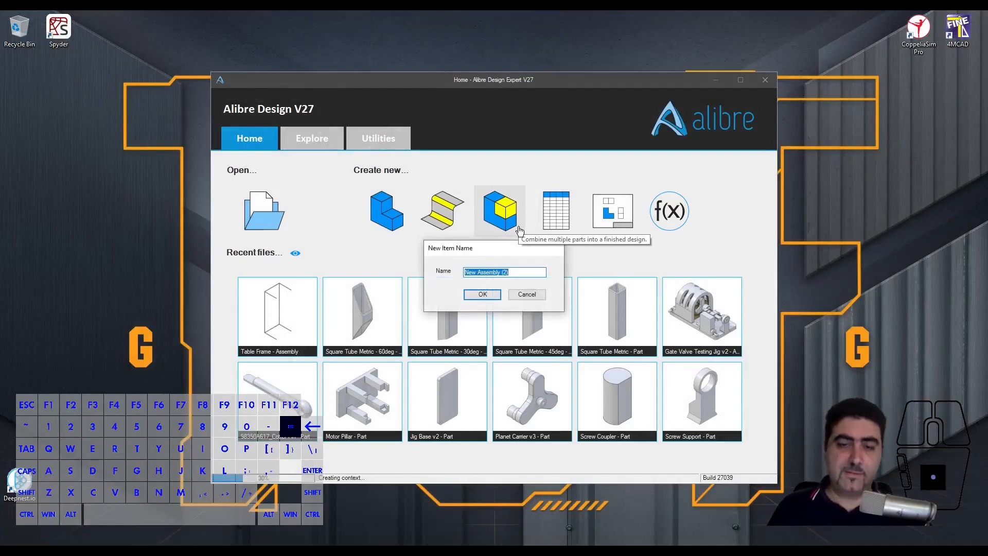
type("H")
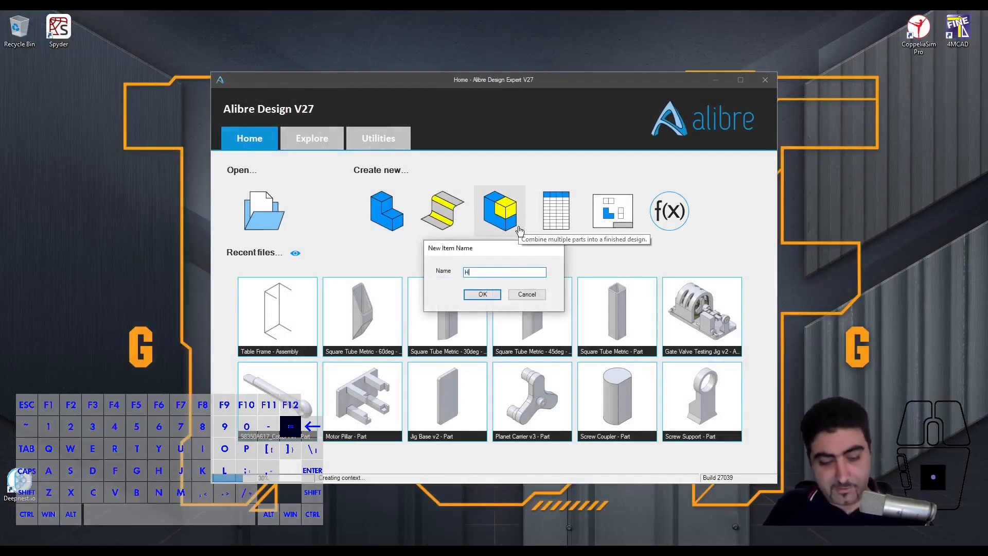
type("exagon Frame")
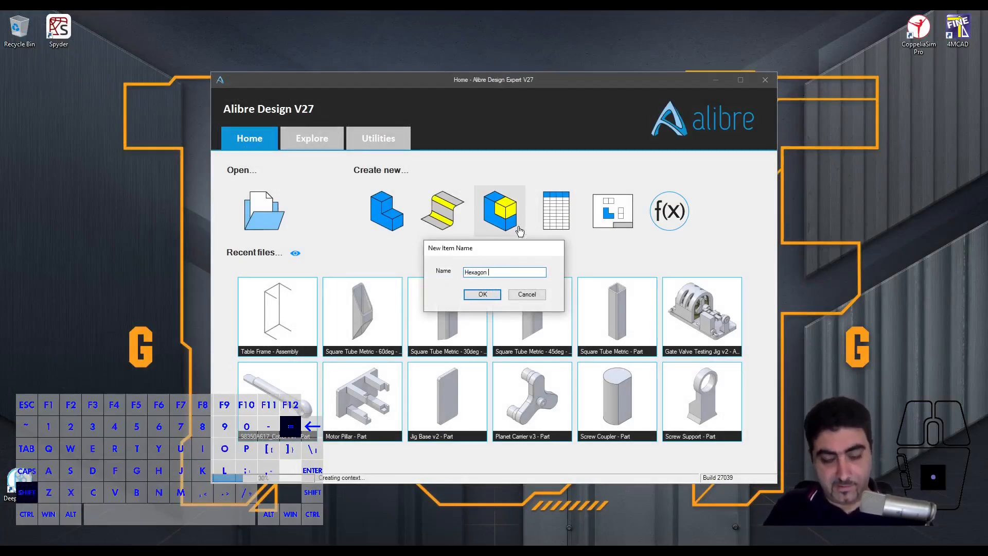
left_click(484, 294)
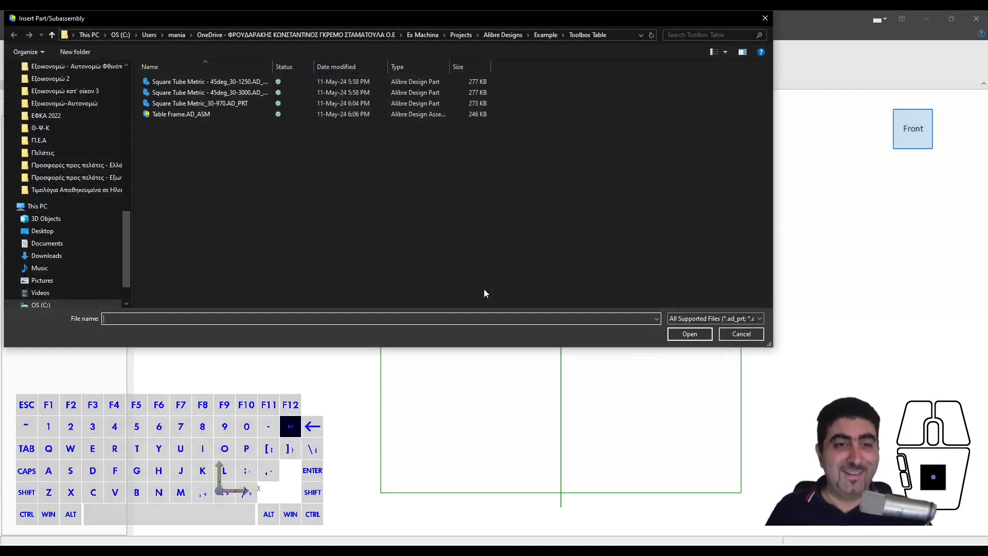
left_click(741, 334)
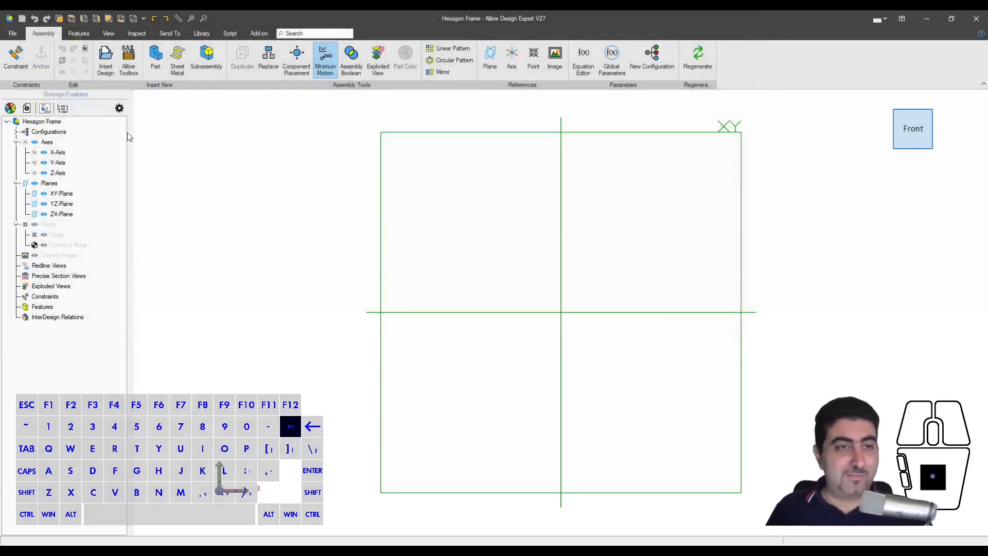
- Place one 30-degree metric square tube from the toolbox's Frame Rectangular Tubes folder in the assembly
left_click(128, 61)
double_click(870, 307)
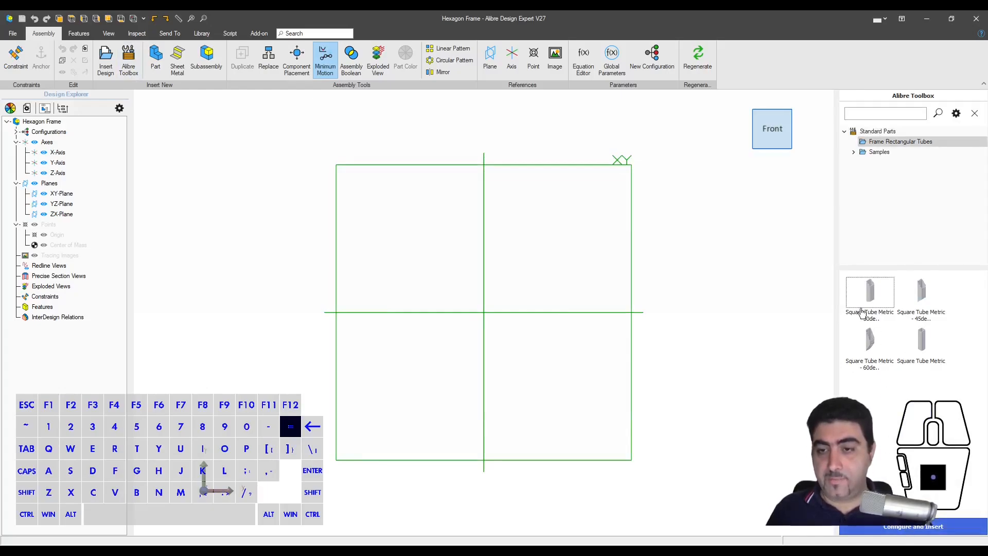
left_click(912, 527)
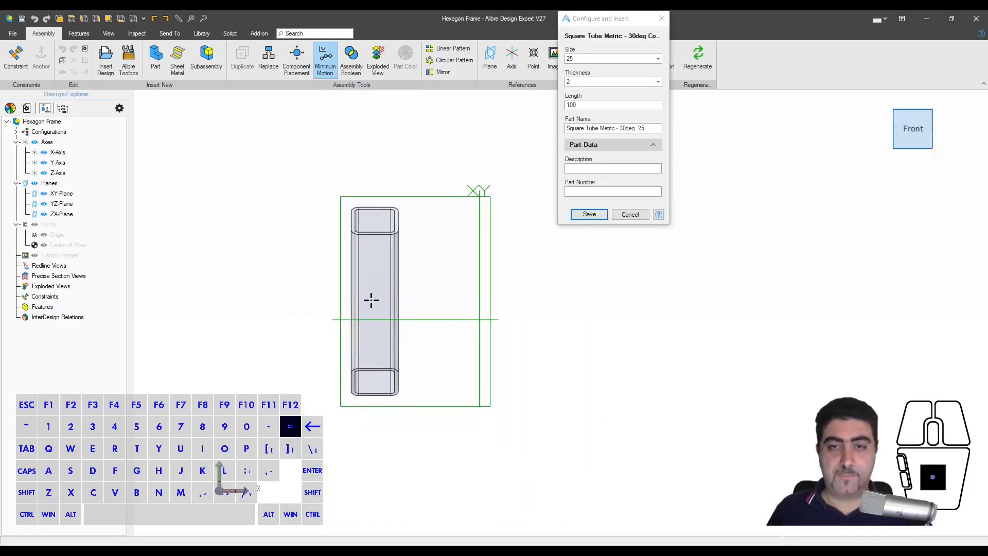
left_click(371, 303)
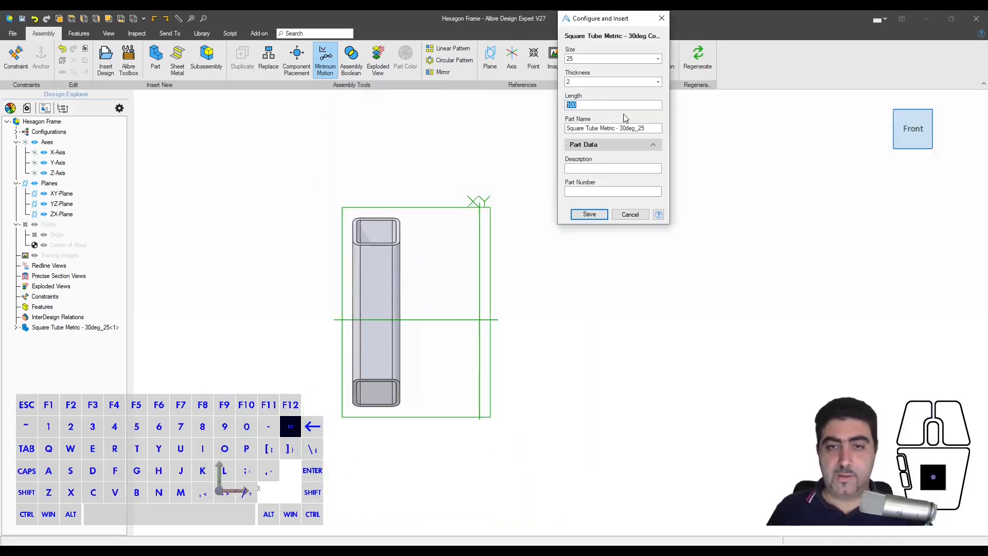
- Set the 30-degree tube's length to 300 and save it as Square Tube Metric - 30deg_25-300 in the Toolbox Table folder
type("30")
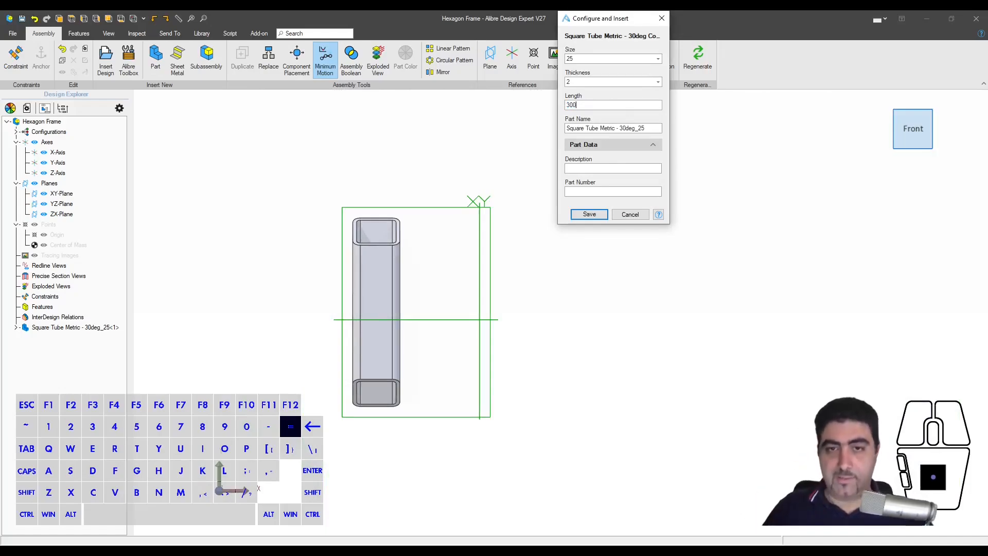
scroll(403, 294, "down", 3)
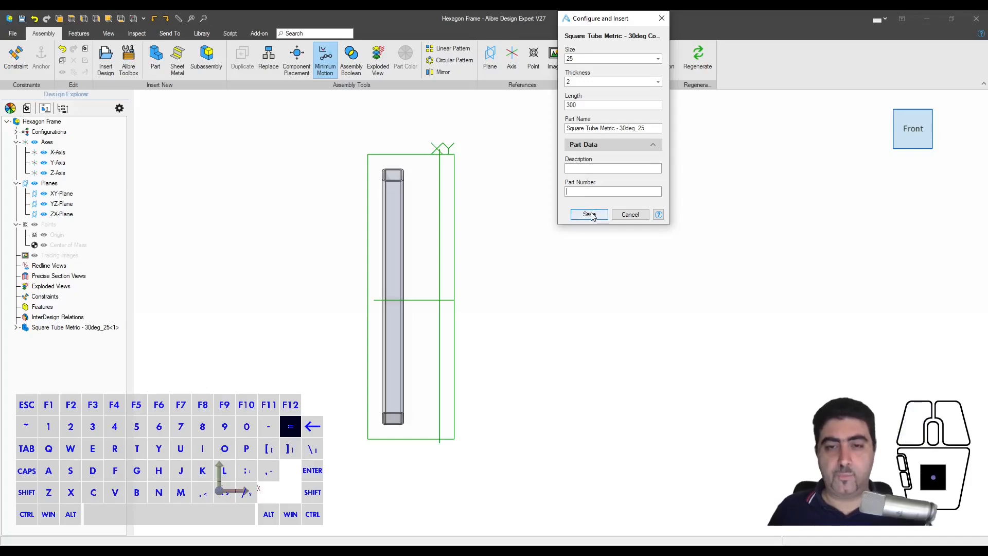
left_click(589, 214)
left_click(367, 317)
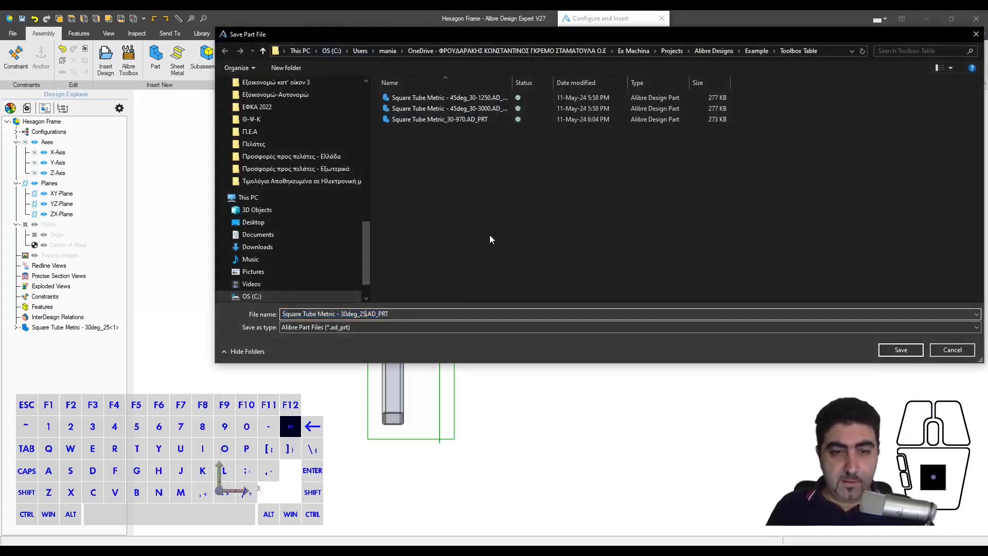
type("-300")
key("Return")
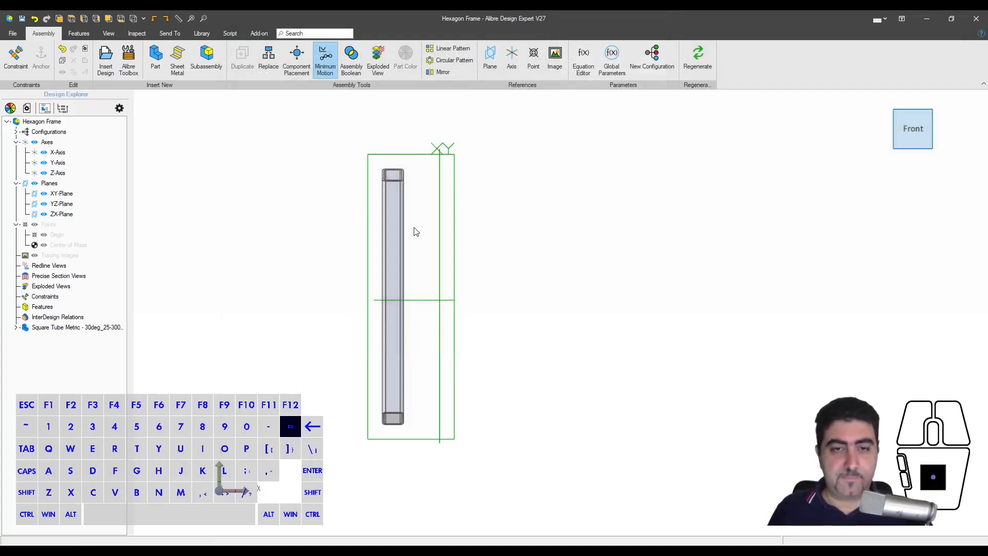
- Constrain the 30-degree tube's side face coincident with the XY-Plane
middle_click_drag(415, 231, 530, 234)
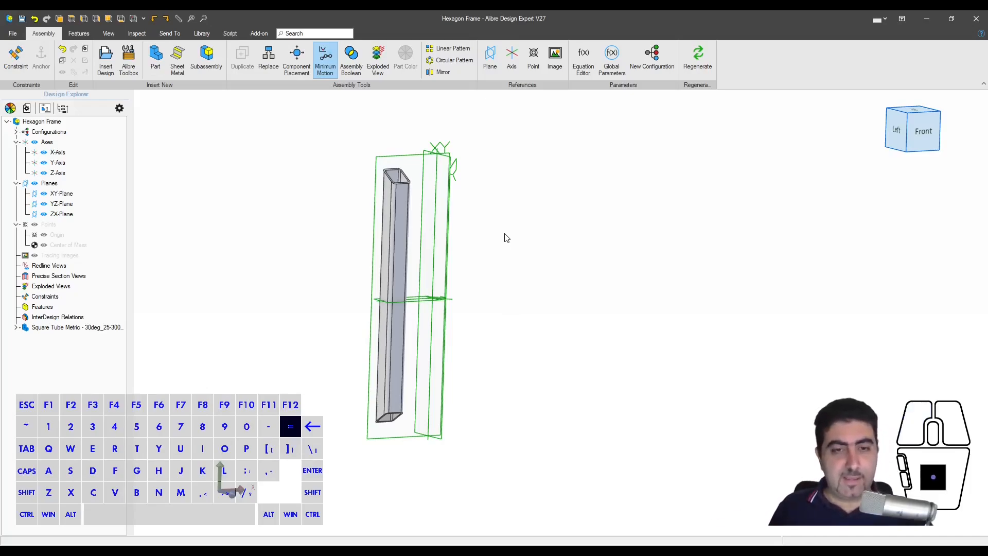
key("shift+q")
key("ctrl+q")
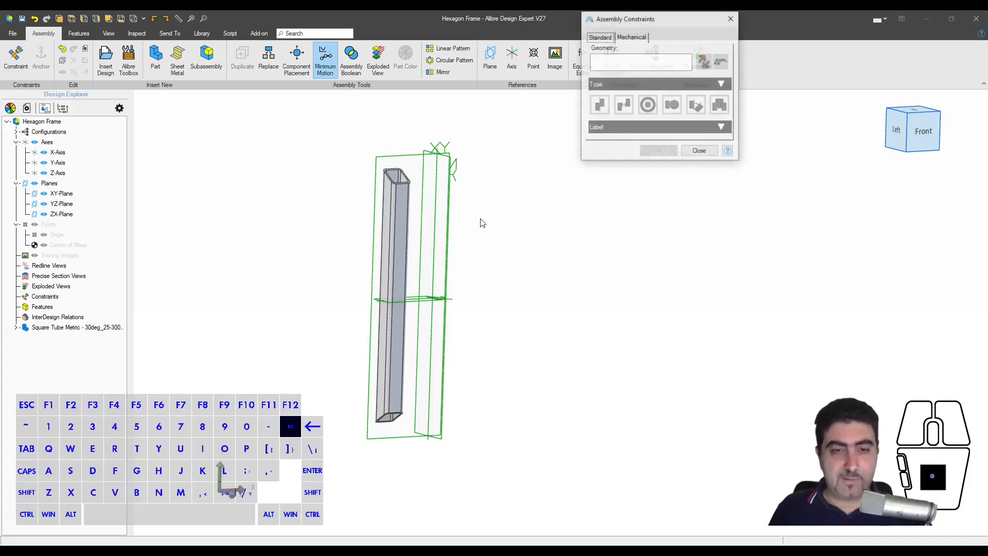
left_click(385, 193)
left_click(397, 163)
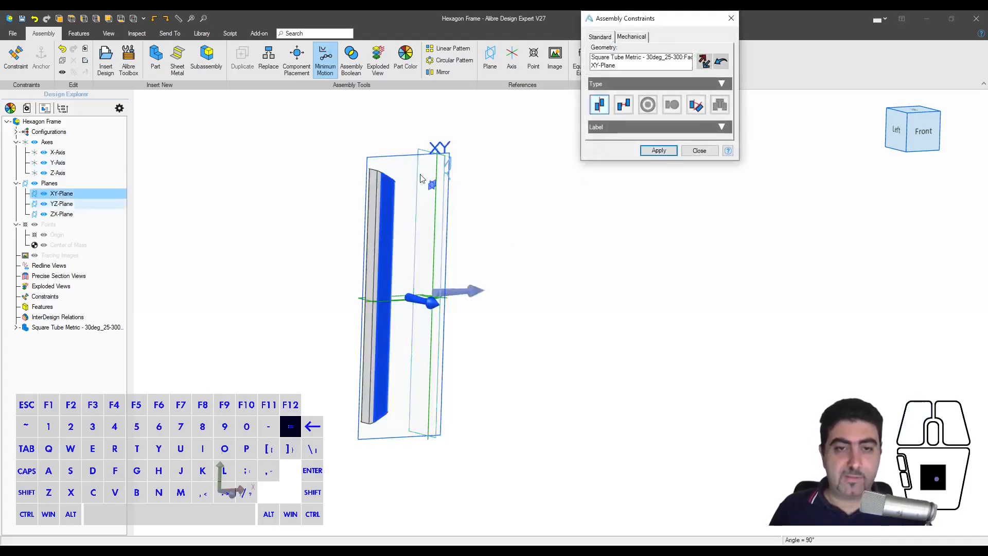
left_click(644, 154)
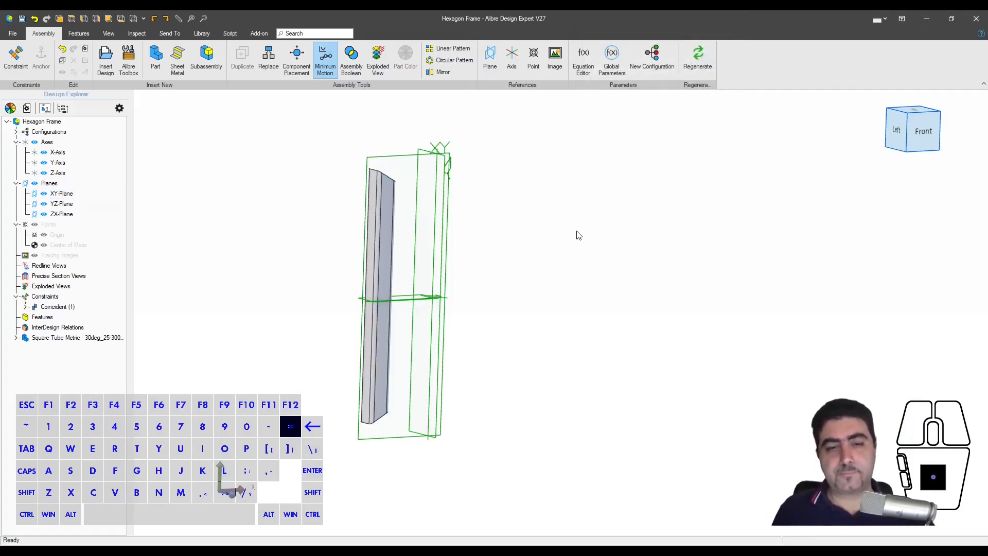
- Constrain the tube's angled lower end face coincident with the assembly's ZX-Plane
middle_click_drag(412, 284, 384, 260)
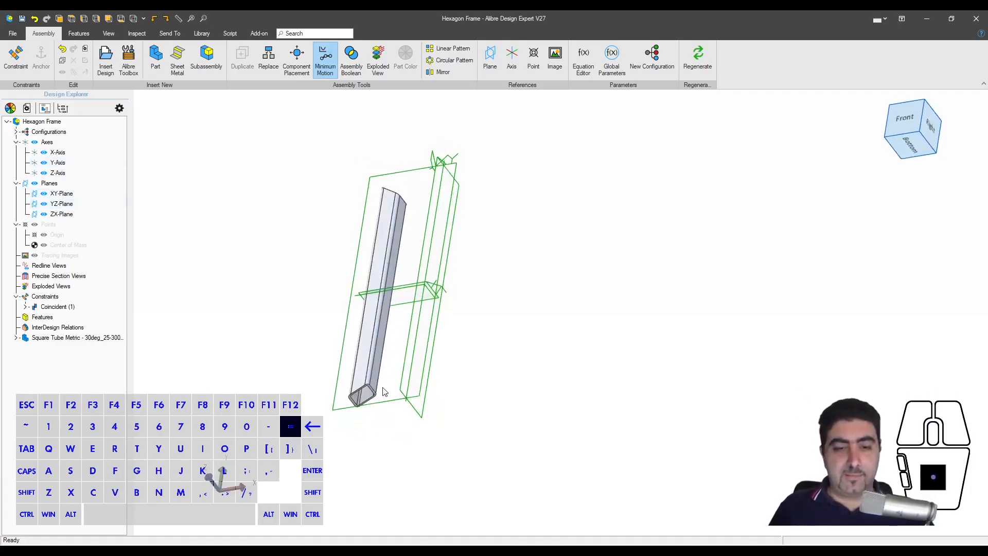
key("ctrl+q")
scroll(383, 392, "up", 5)
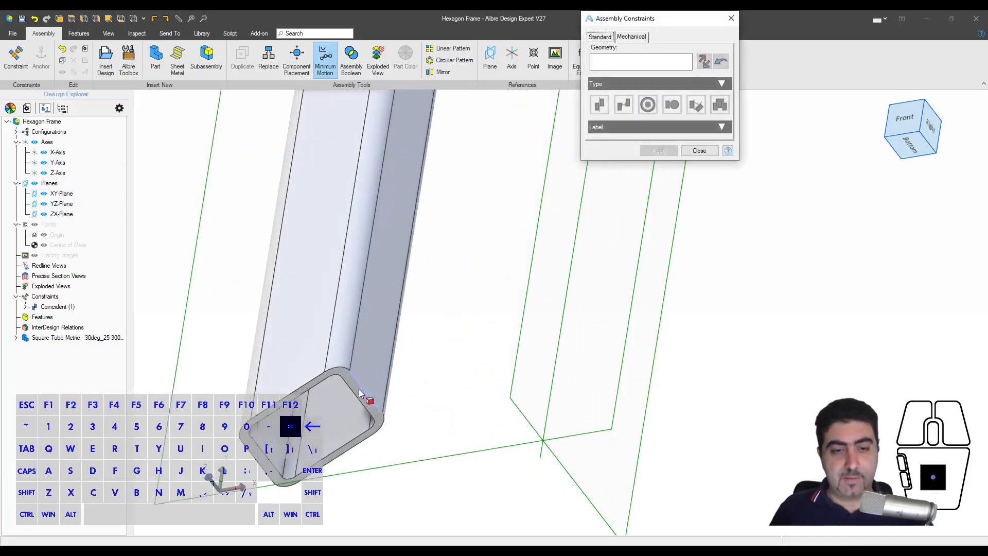
left_click(359, 390)
scroll(360, 391, "down", 6)
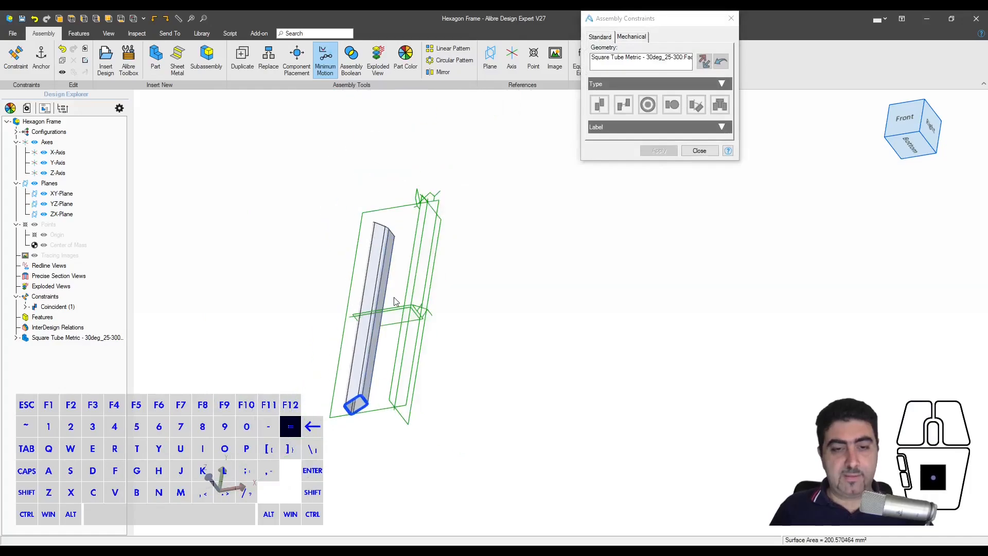
middle_click_drag(394, 301, 360, 302)
scroll(359, 301, "up", 4)
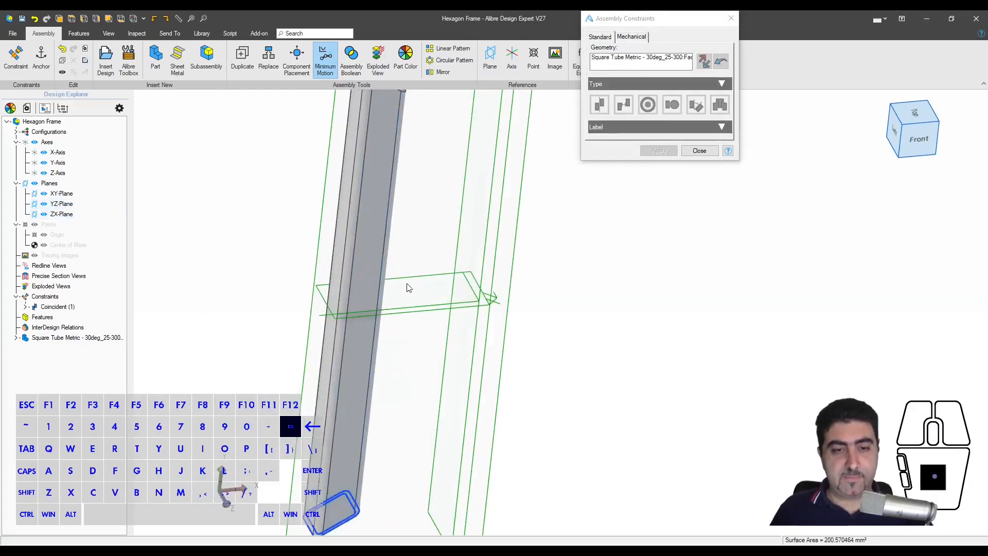
left_click(412, 283)
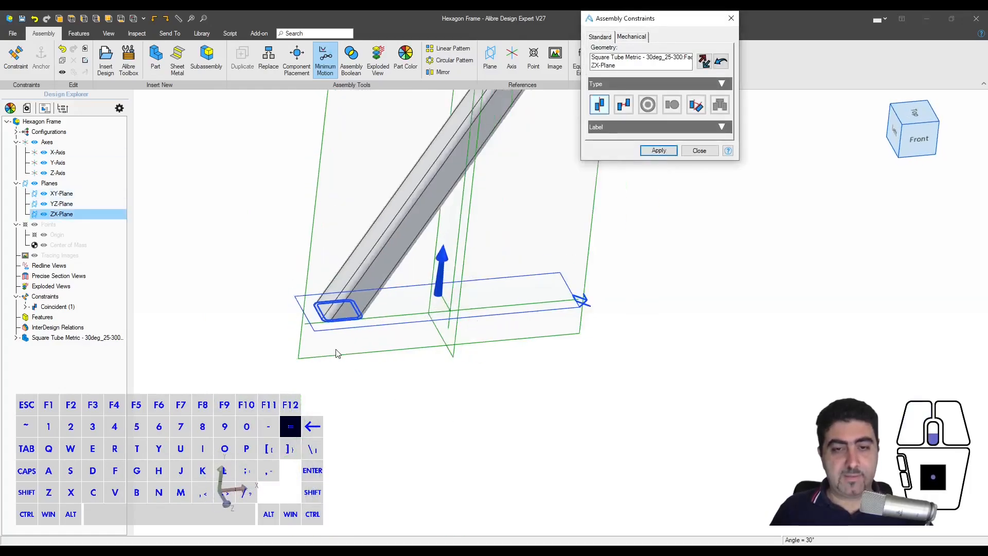
scroll(337, 353, "down", 5)
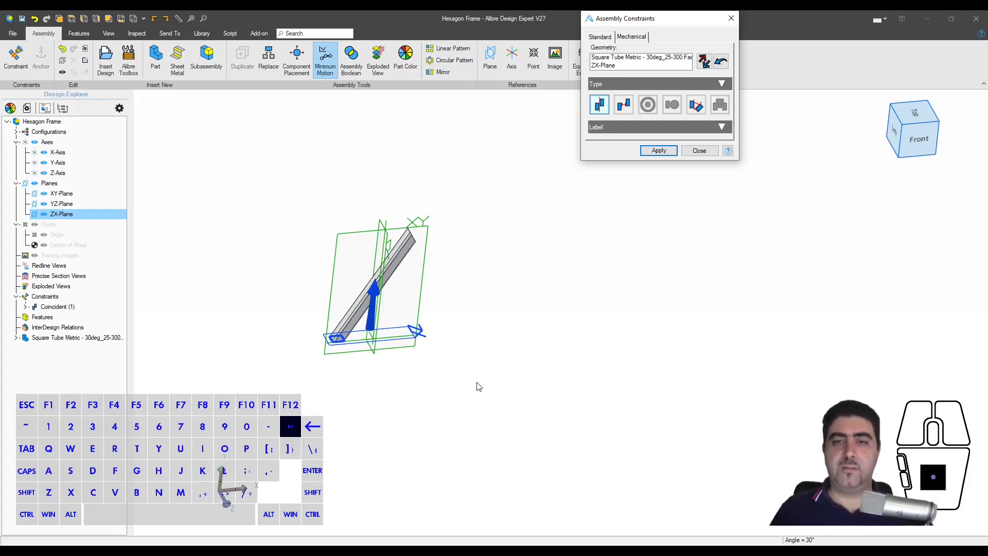
scroll(355, 345, "up", 3)
scroll(438, 382, "down", 3)
scroll(476, 278, "up", 5)
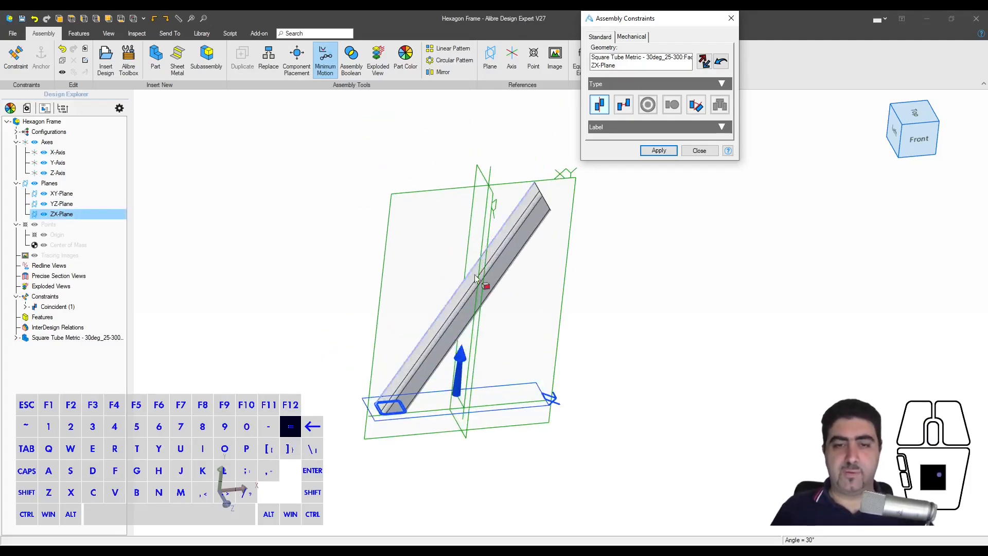
left_click(645, 152)
key("Escape")
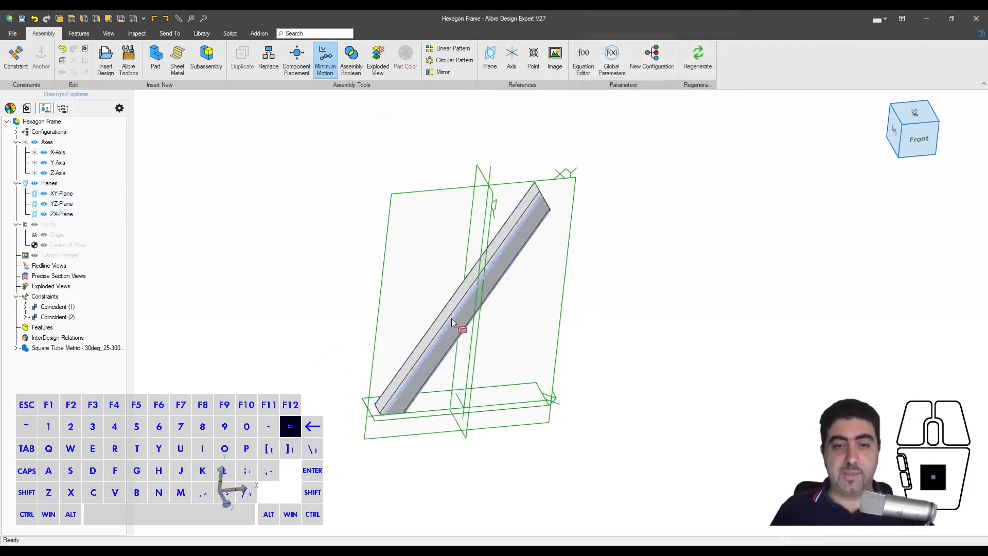
- Show the tube's reference planes and constrain its mid-length ZX-Plane coincident with the assembly's Z-Axis
left_click_drag(452, 321, 531, 218)
key("Escape")
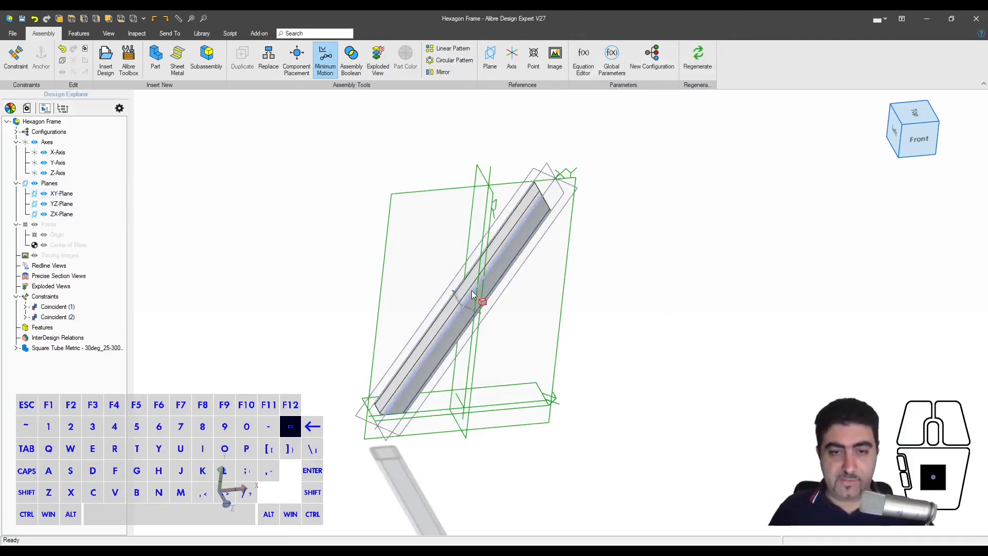
scroll(455, 298, "up", 3)
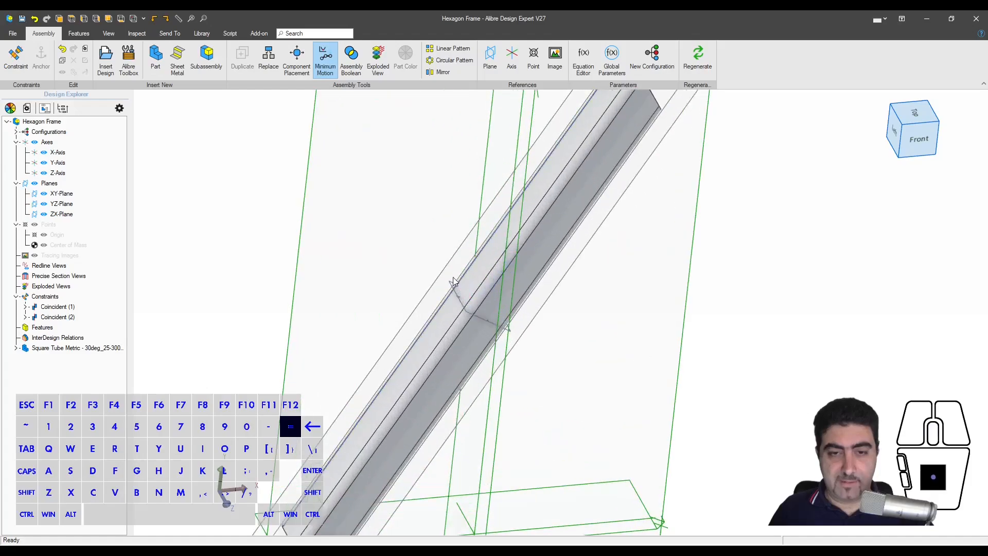
scroll(449, 281, "down", 3)
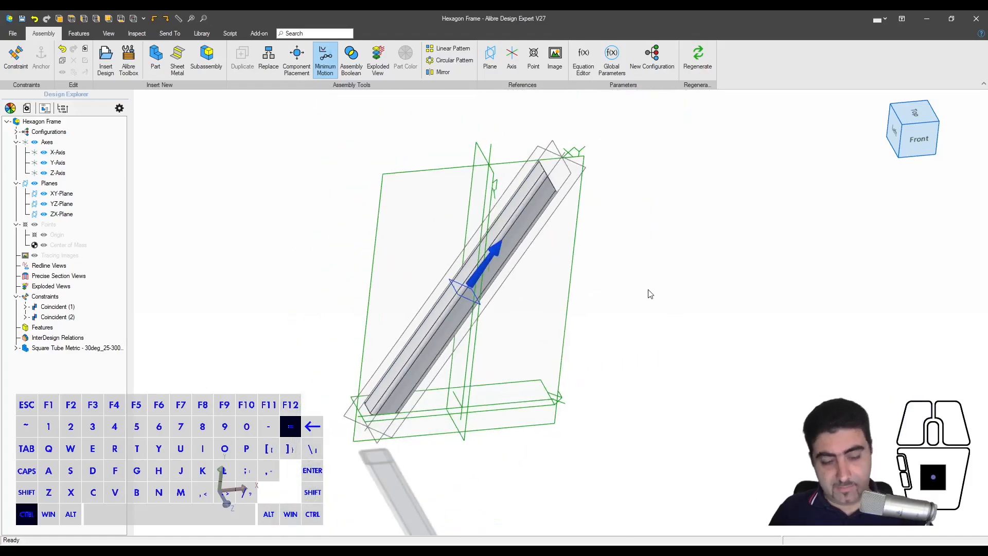
key("ctrl+q")
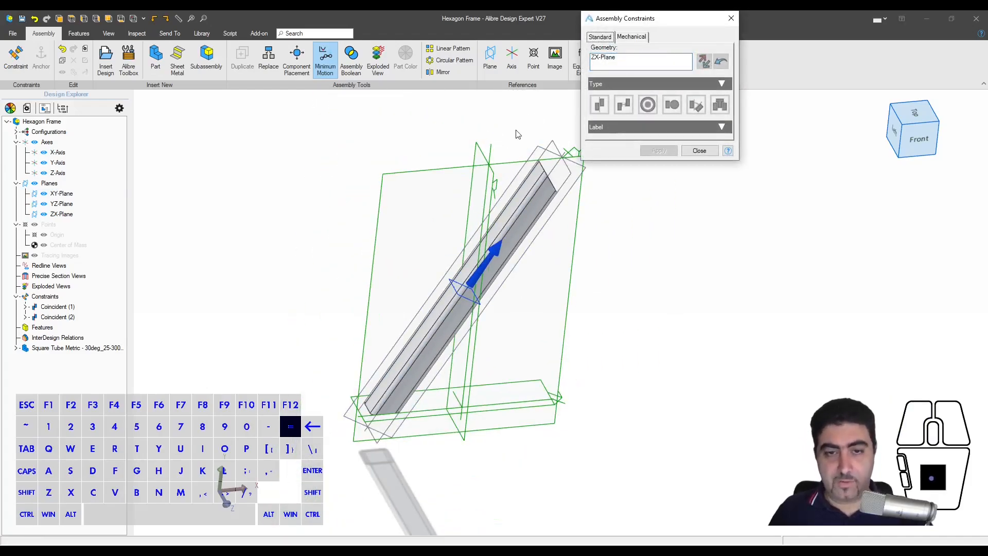
left_click(456, 403)
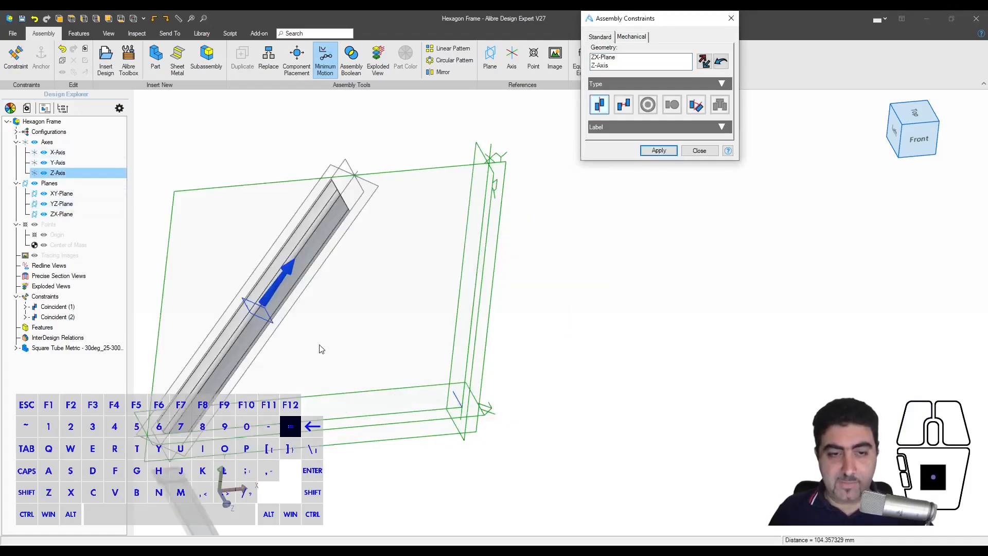
left_click(656, 150)
left_click(699, 151)
middle_click_drag(580, 269, 586, 298)
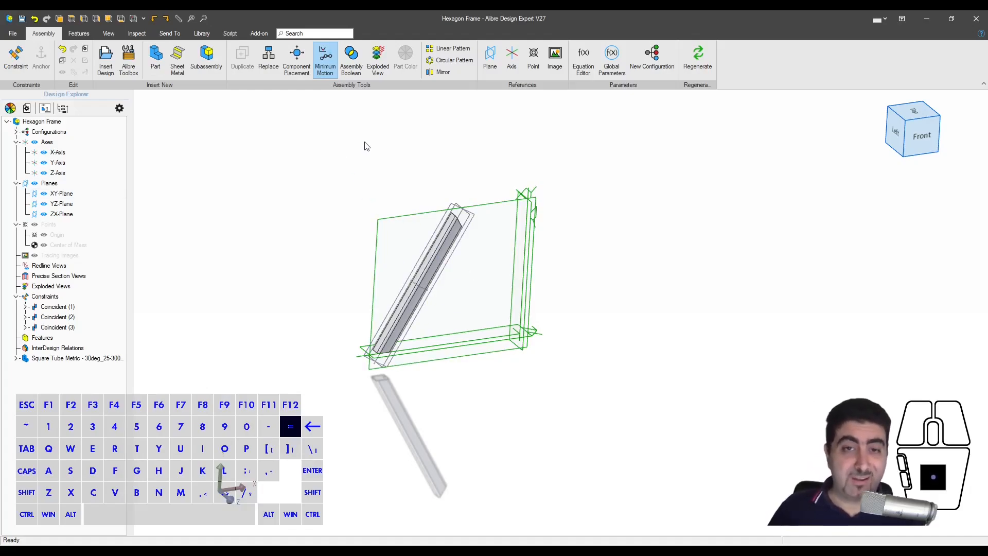
- Create a full-circle circular pattern of the square tube with 6 equally spaced instances around the Z-Axis
left_click(453, 61)
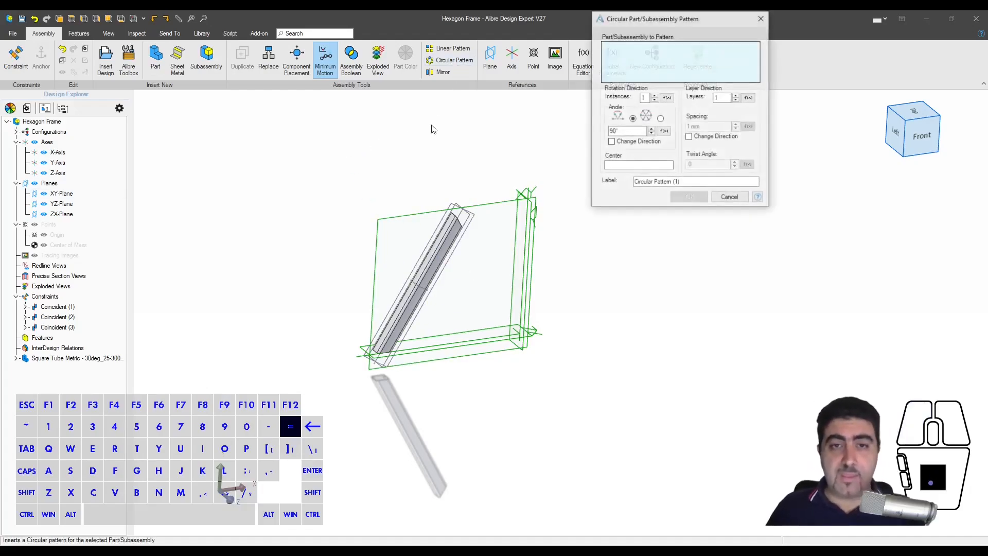
left_click(442, 252)
left_click(632, 118)
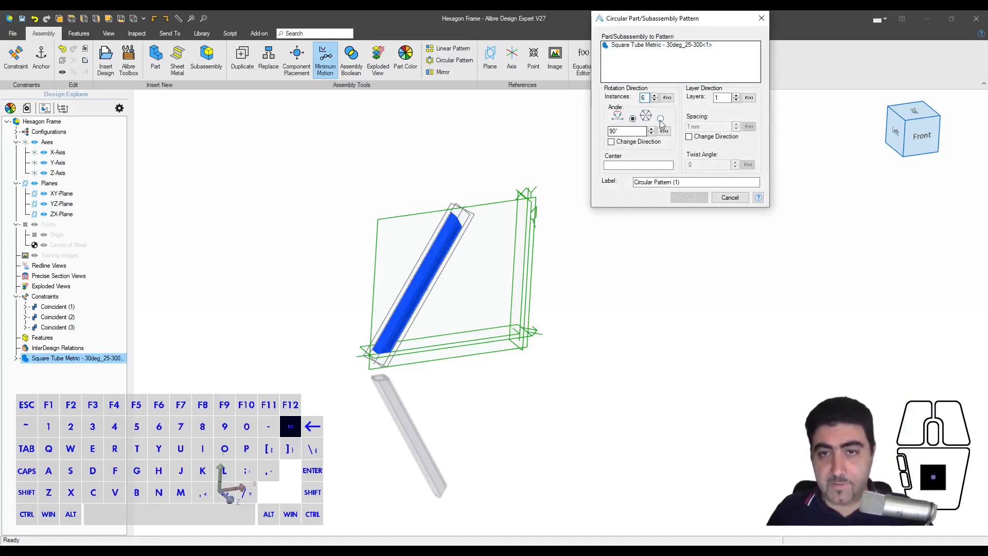
left_click(660, 119)
left_click(643, 165)
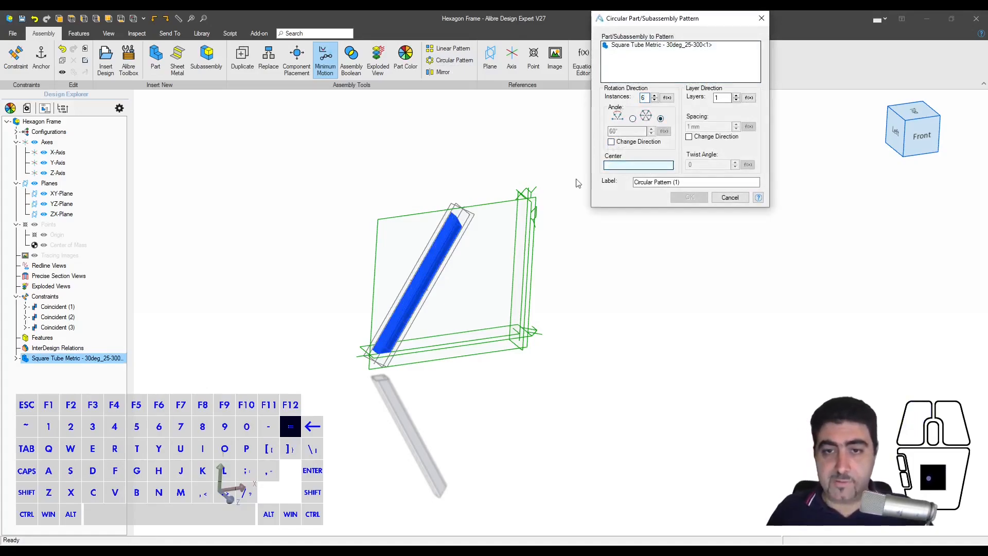
left_click(85, 174)
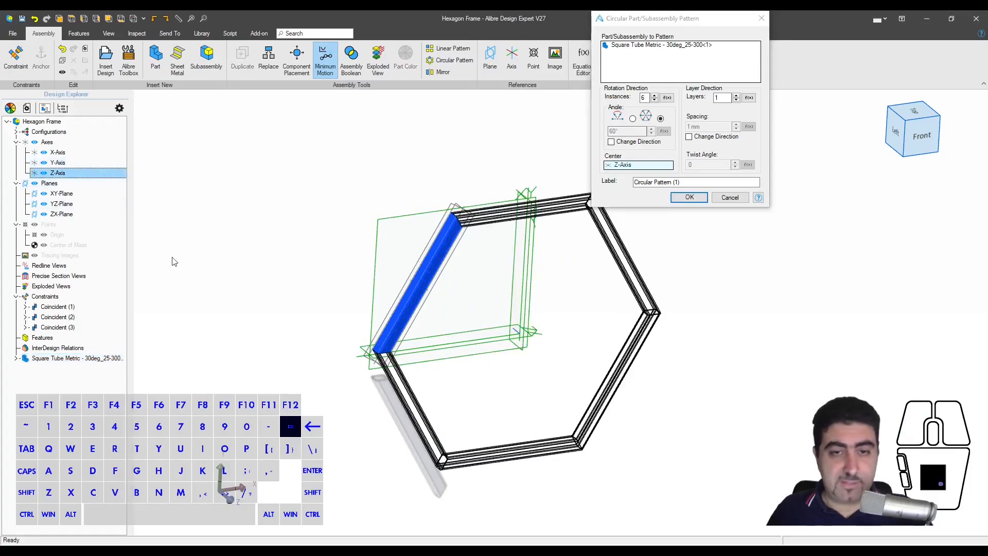
left_click(692, 197)
scroll(567, 367, "up", 2)
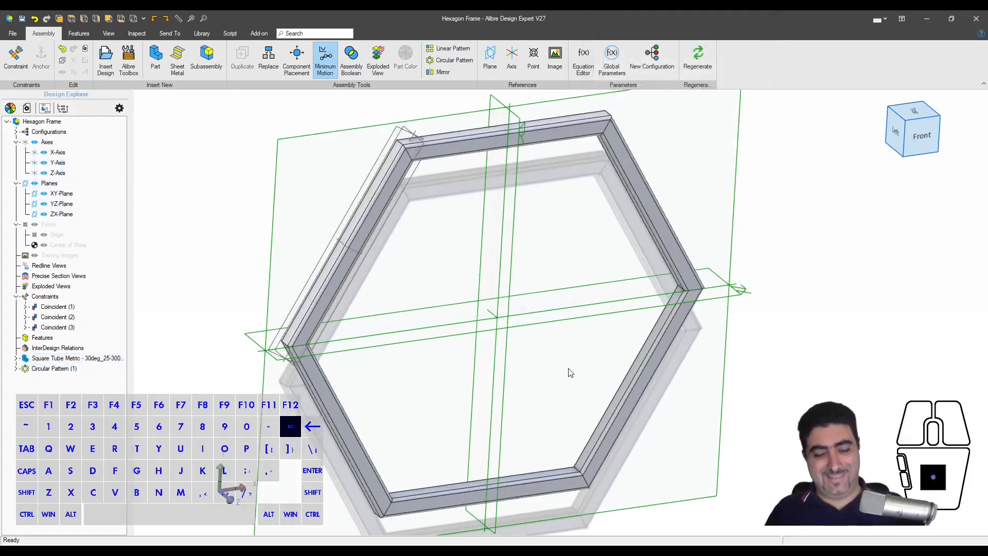
- Hide the tube's reference planes and the assembly's axes and planes
key("alt")
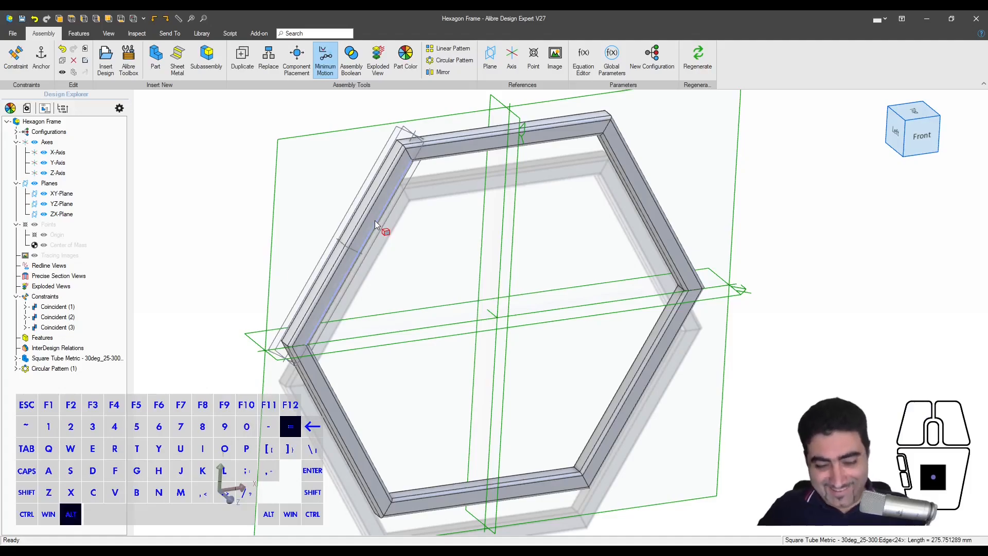
left_click(375, 221)
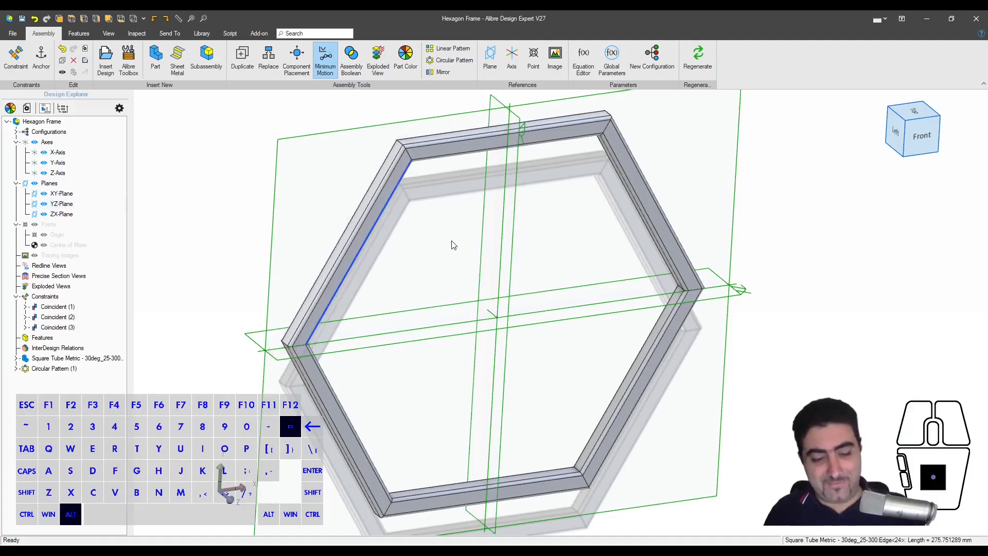
key("alt+p")
left_click(453, 236)
key("alt+a")
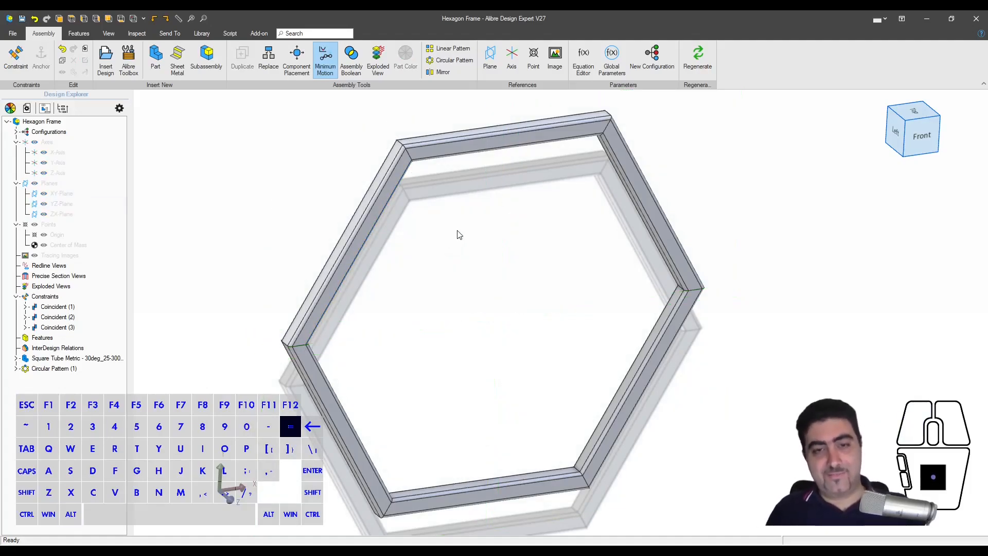
middle_click_drag(523, 260, 451, 235)
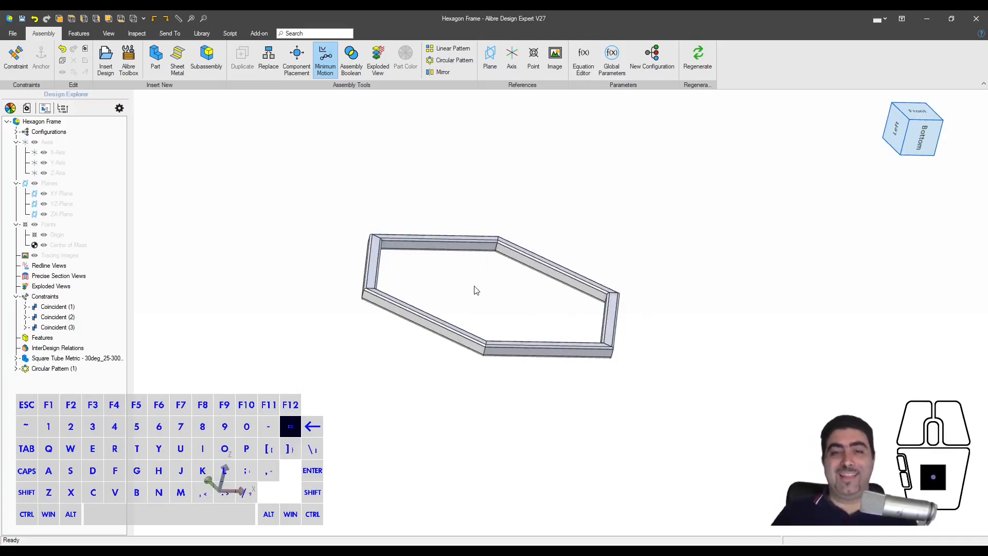
mouse_move(476, 290)
middle_mouse_down()
mouse_move(443, 287)
mouse_move(467, 273)
mouse_move(467, 256)
mouse_move(474, 333)
mouse_move(459, 287)
mouse_move(474, 284)
middle_mouse_up()
- Open the toolbox's Frame Rectangular Tubes folder and review the available square tubes alongside the hexagon frame
left_click(129, 61)
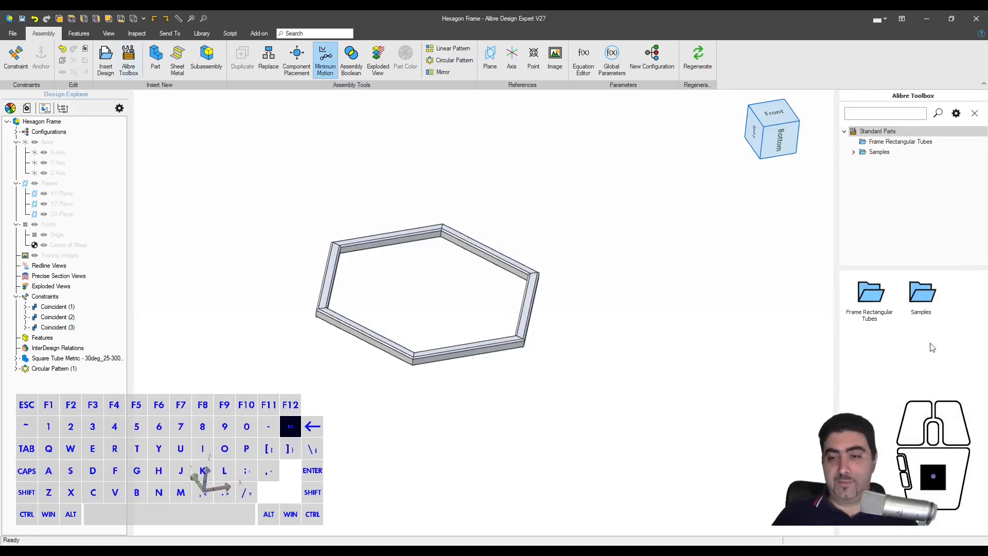
left_click(872, 295)
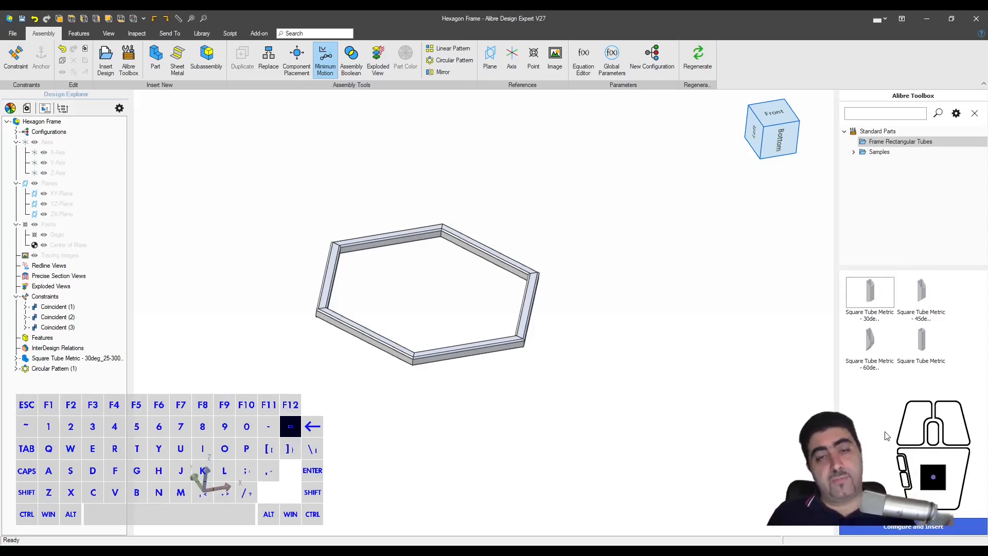
scroll(346, 280, "up", 2)
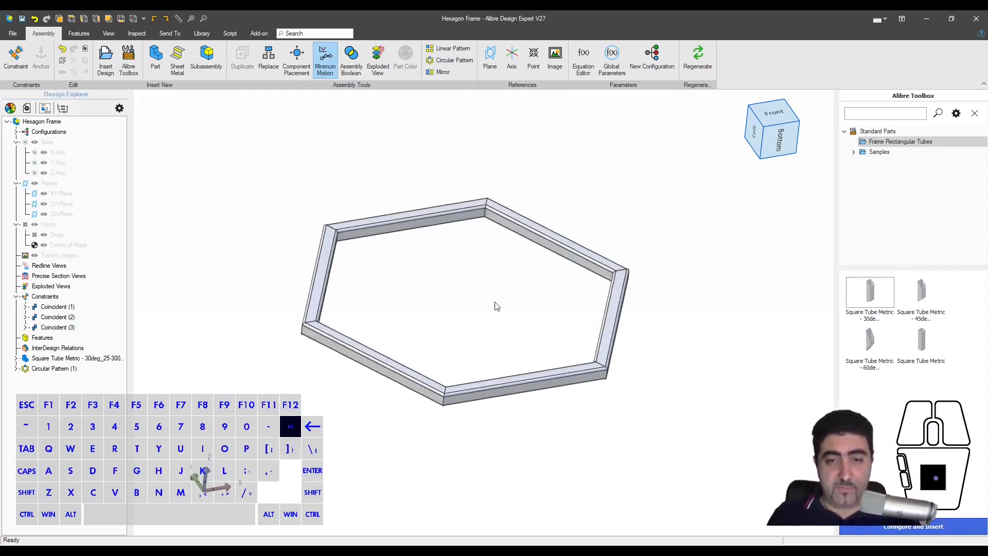
middle_click_drag(496, 303, 434, 302)
scroll(463, 321, "up", 1)
scroll(554, 340, "down", 3)
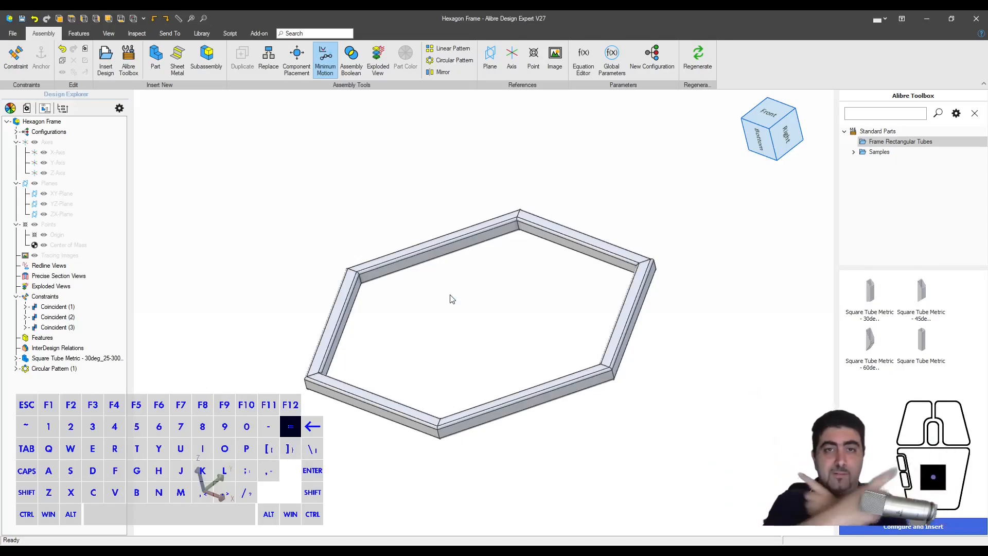
left_click(518, 309)
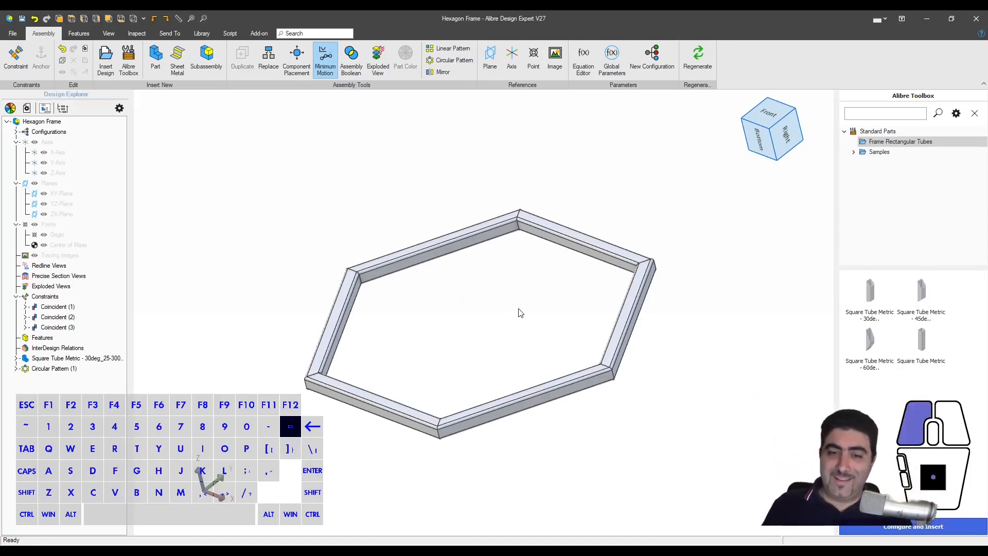